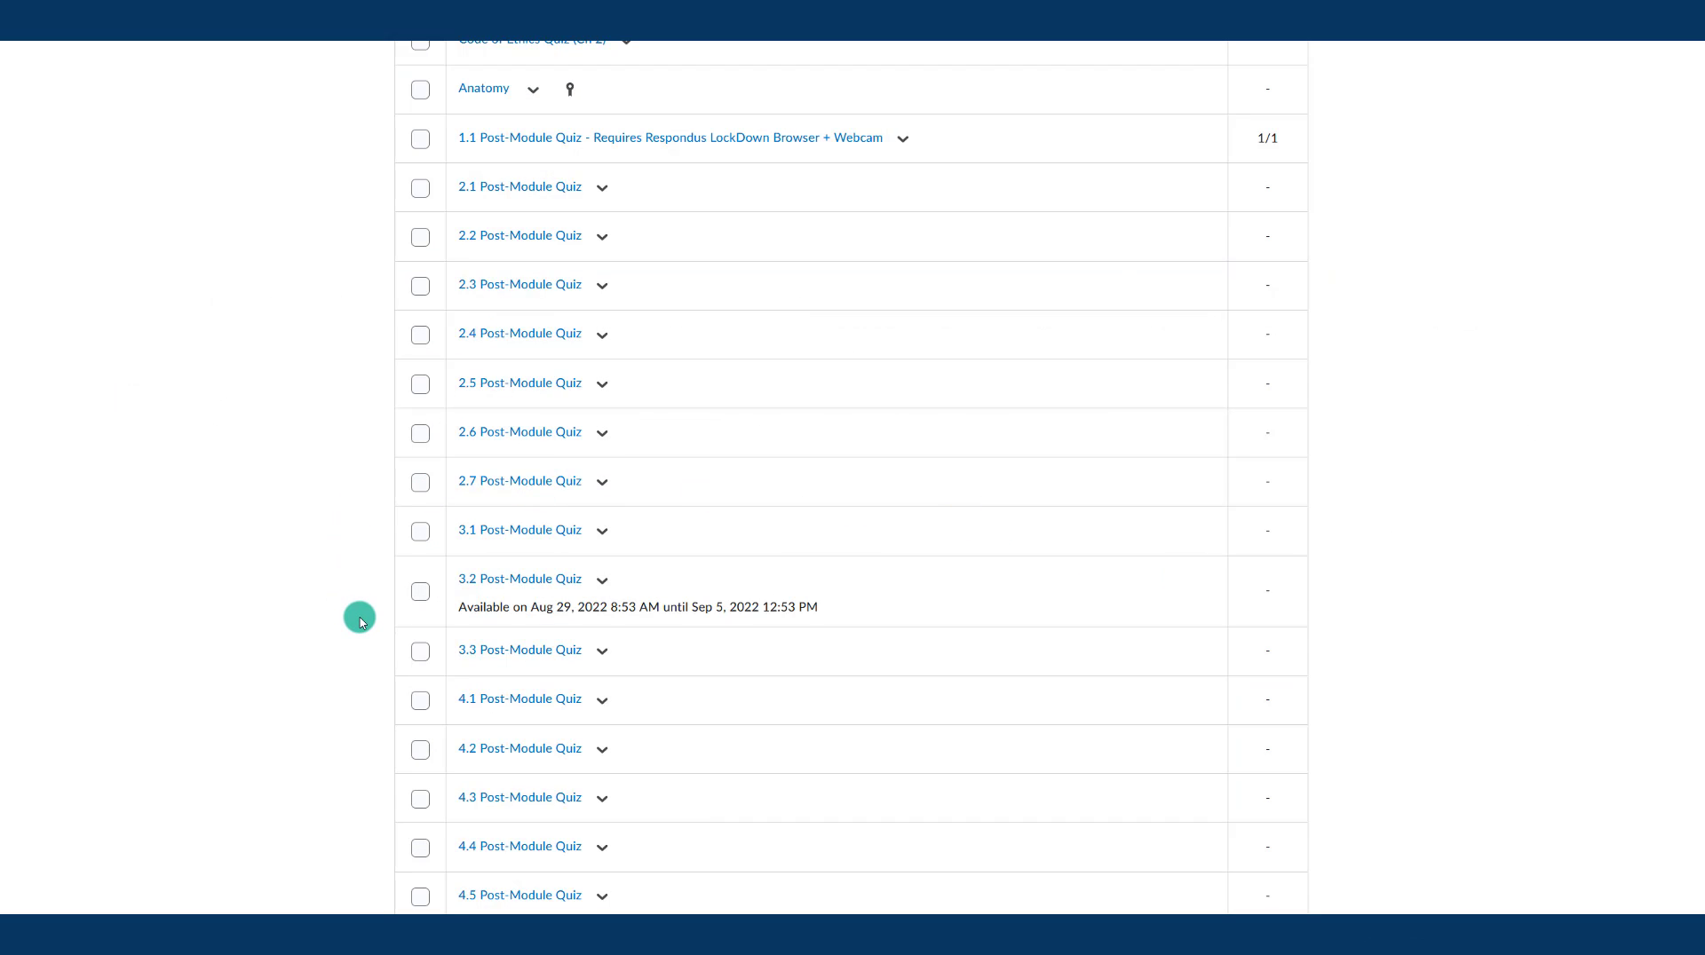
Step: Open the 3.2 Post-Module Quiz for editing and show its restriction settings
left_click(601, 581)
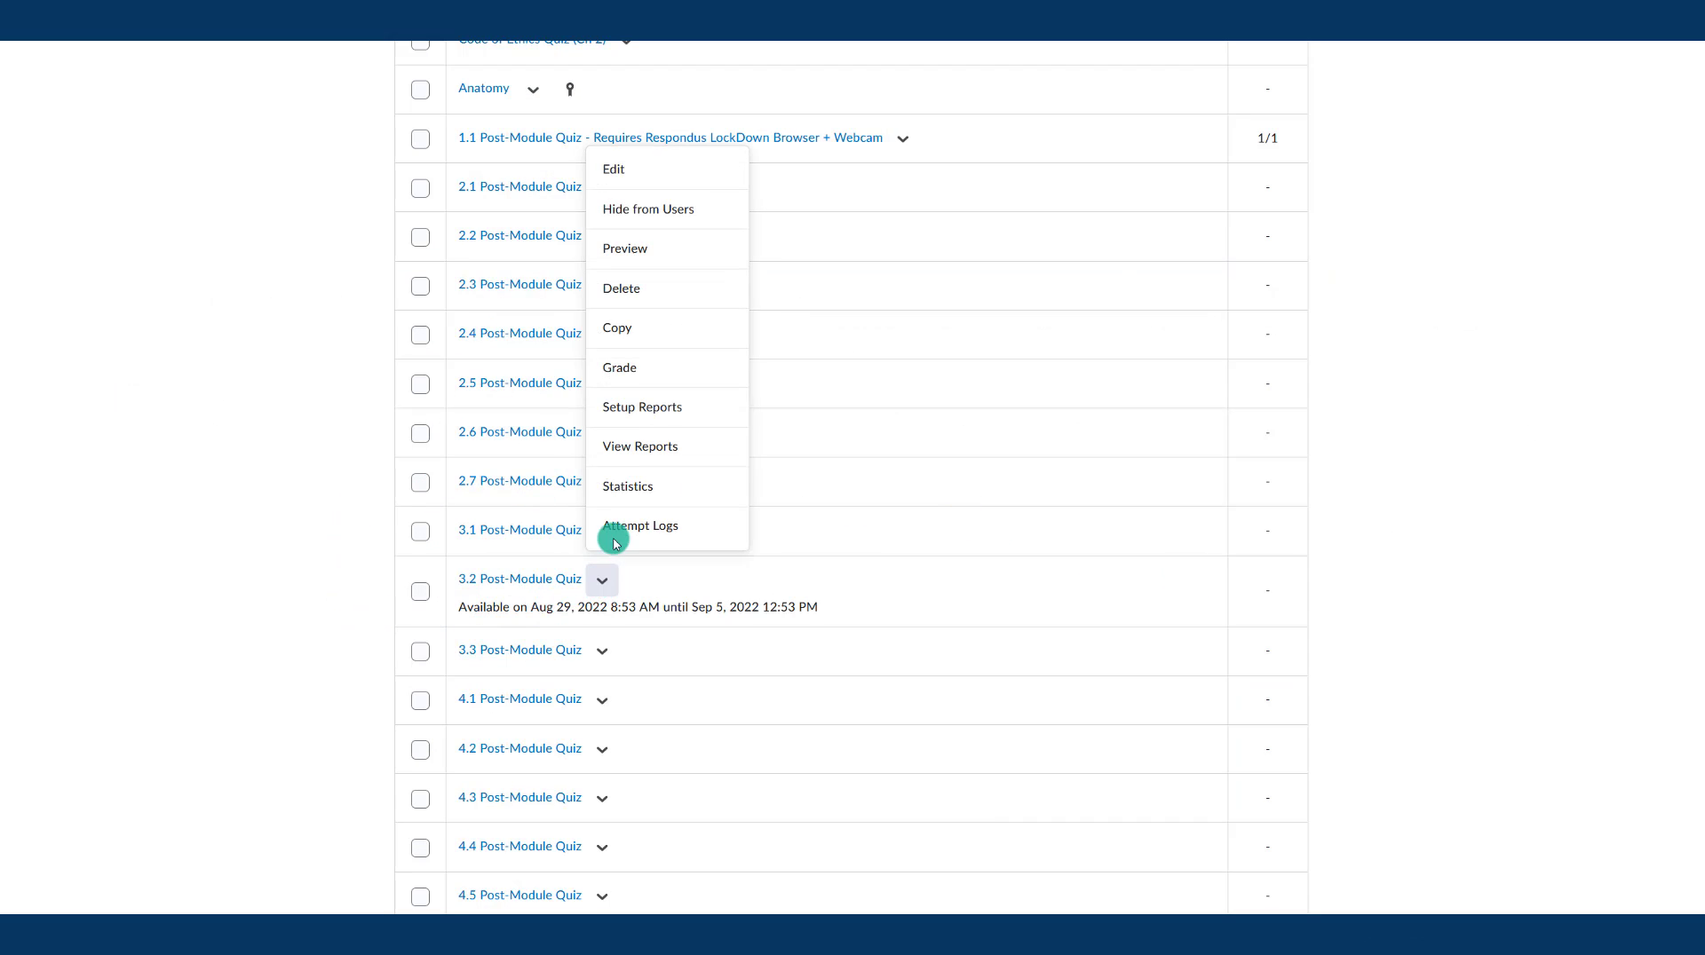
left_click(622, 171)
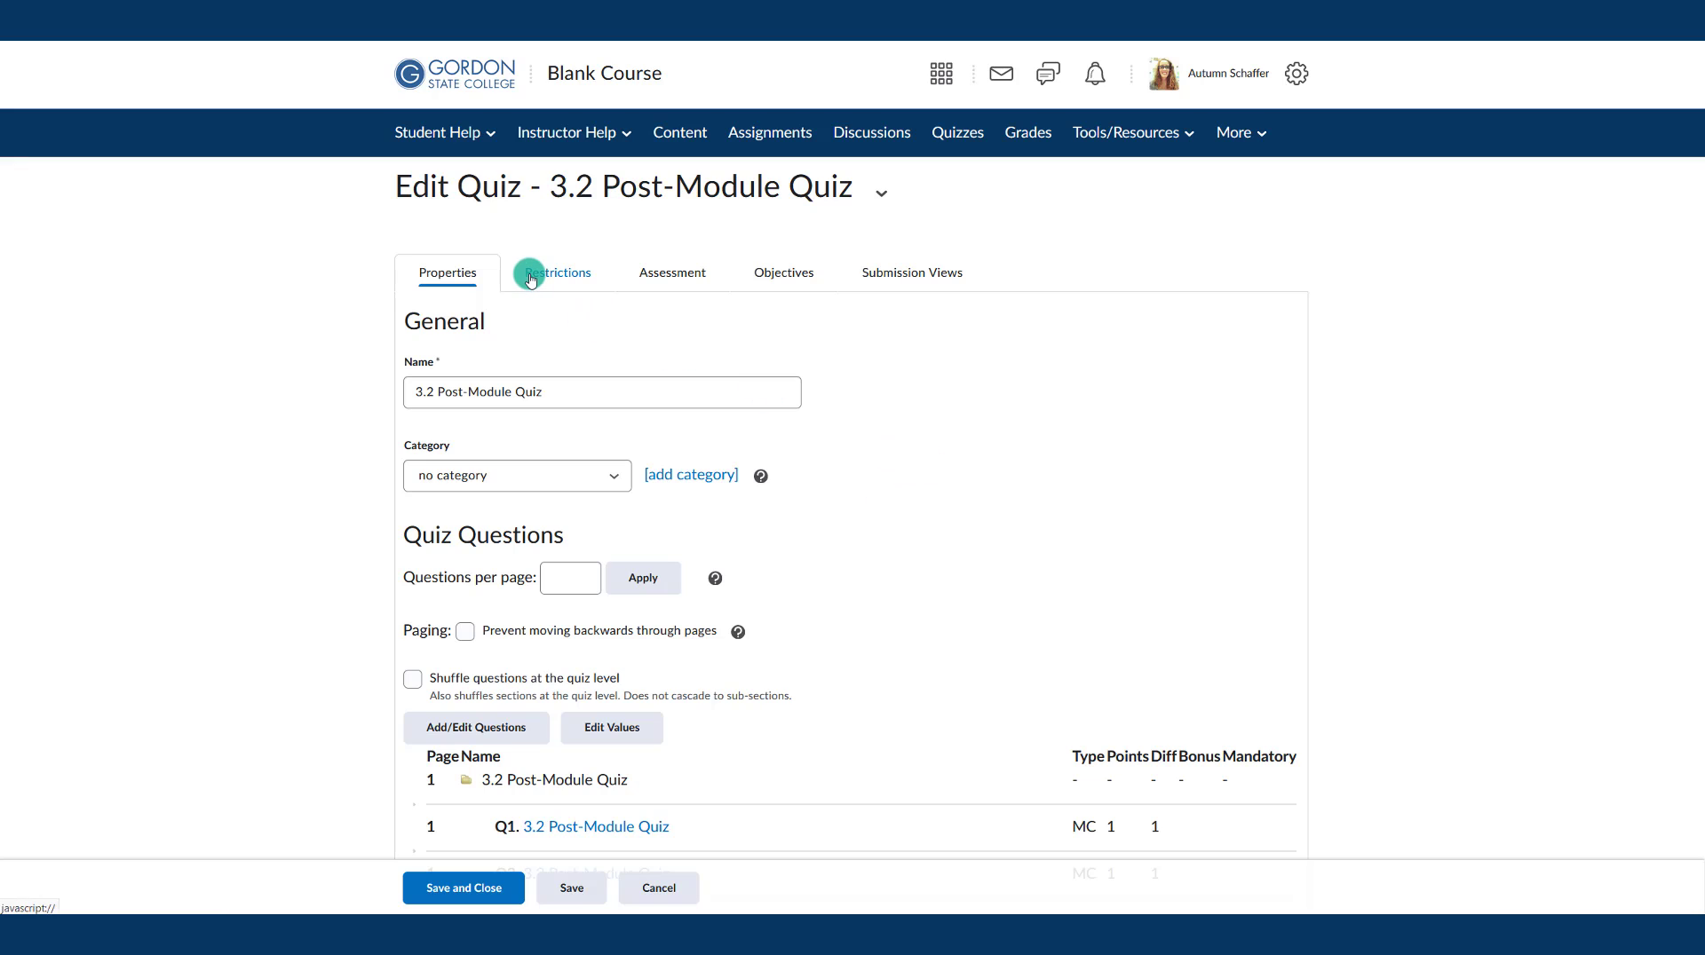
left_click(561, 283)
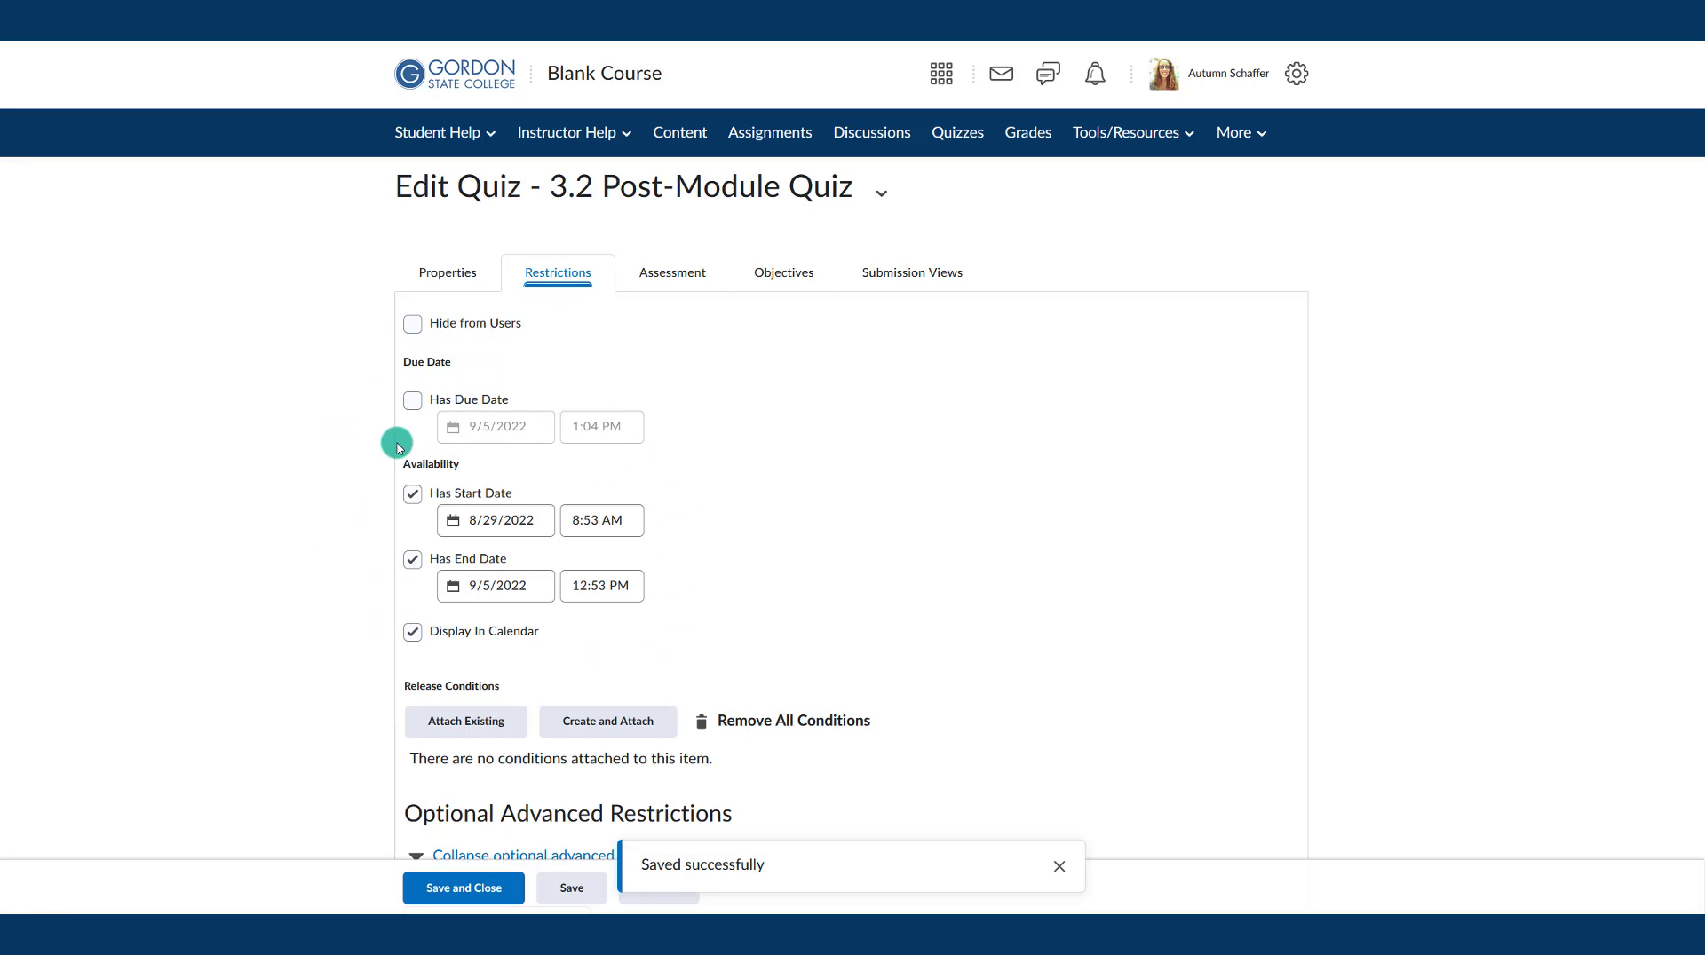
Step: Review the quiz's availability dates, optional advanced restrictions and timing settings
scroll(721, 508, "down", 5)
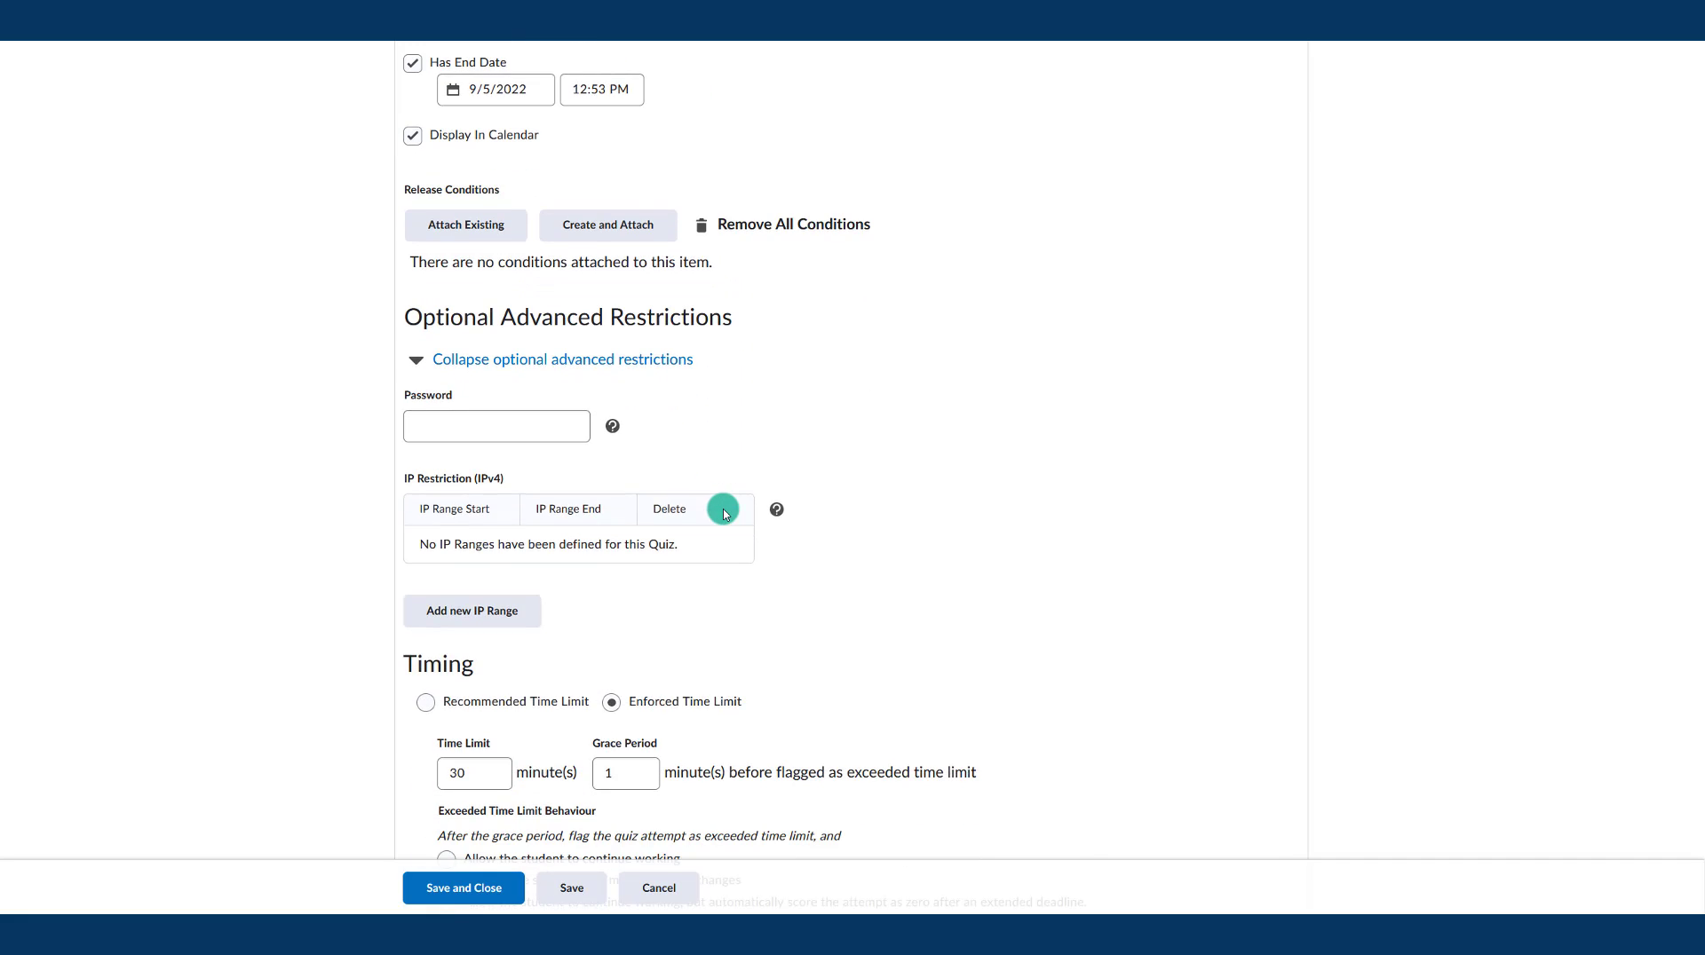
scroll(724, 513, "down", 2)
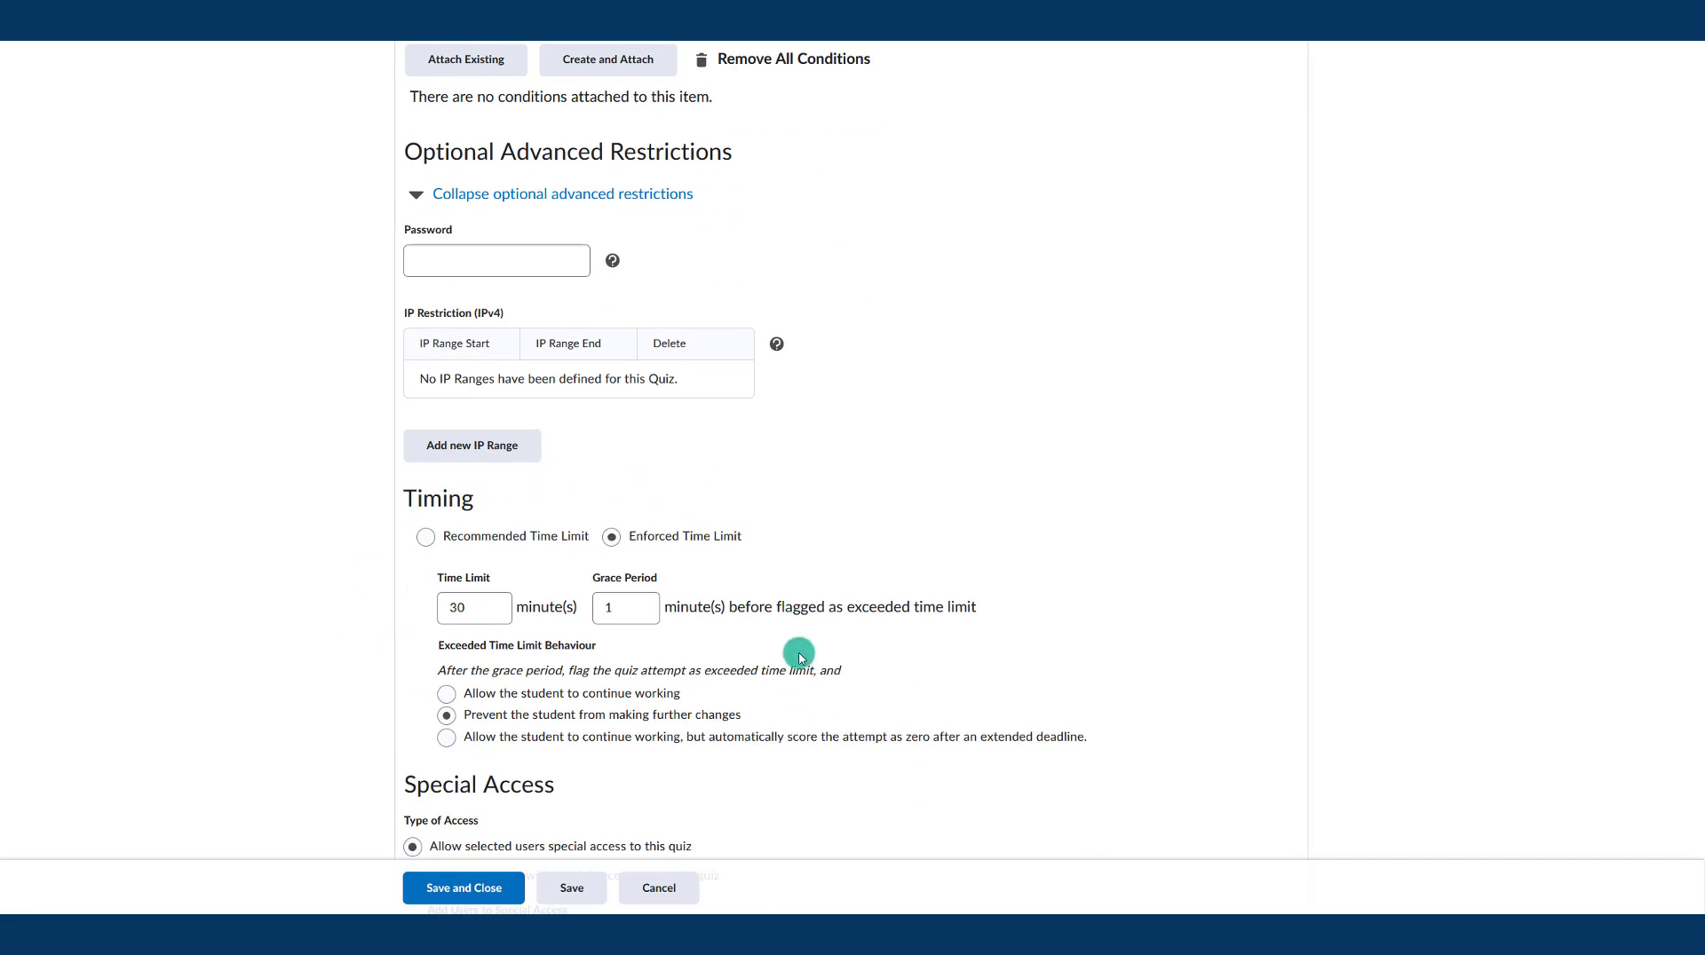
scroll(584, 551, "up", 1)
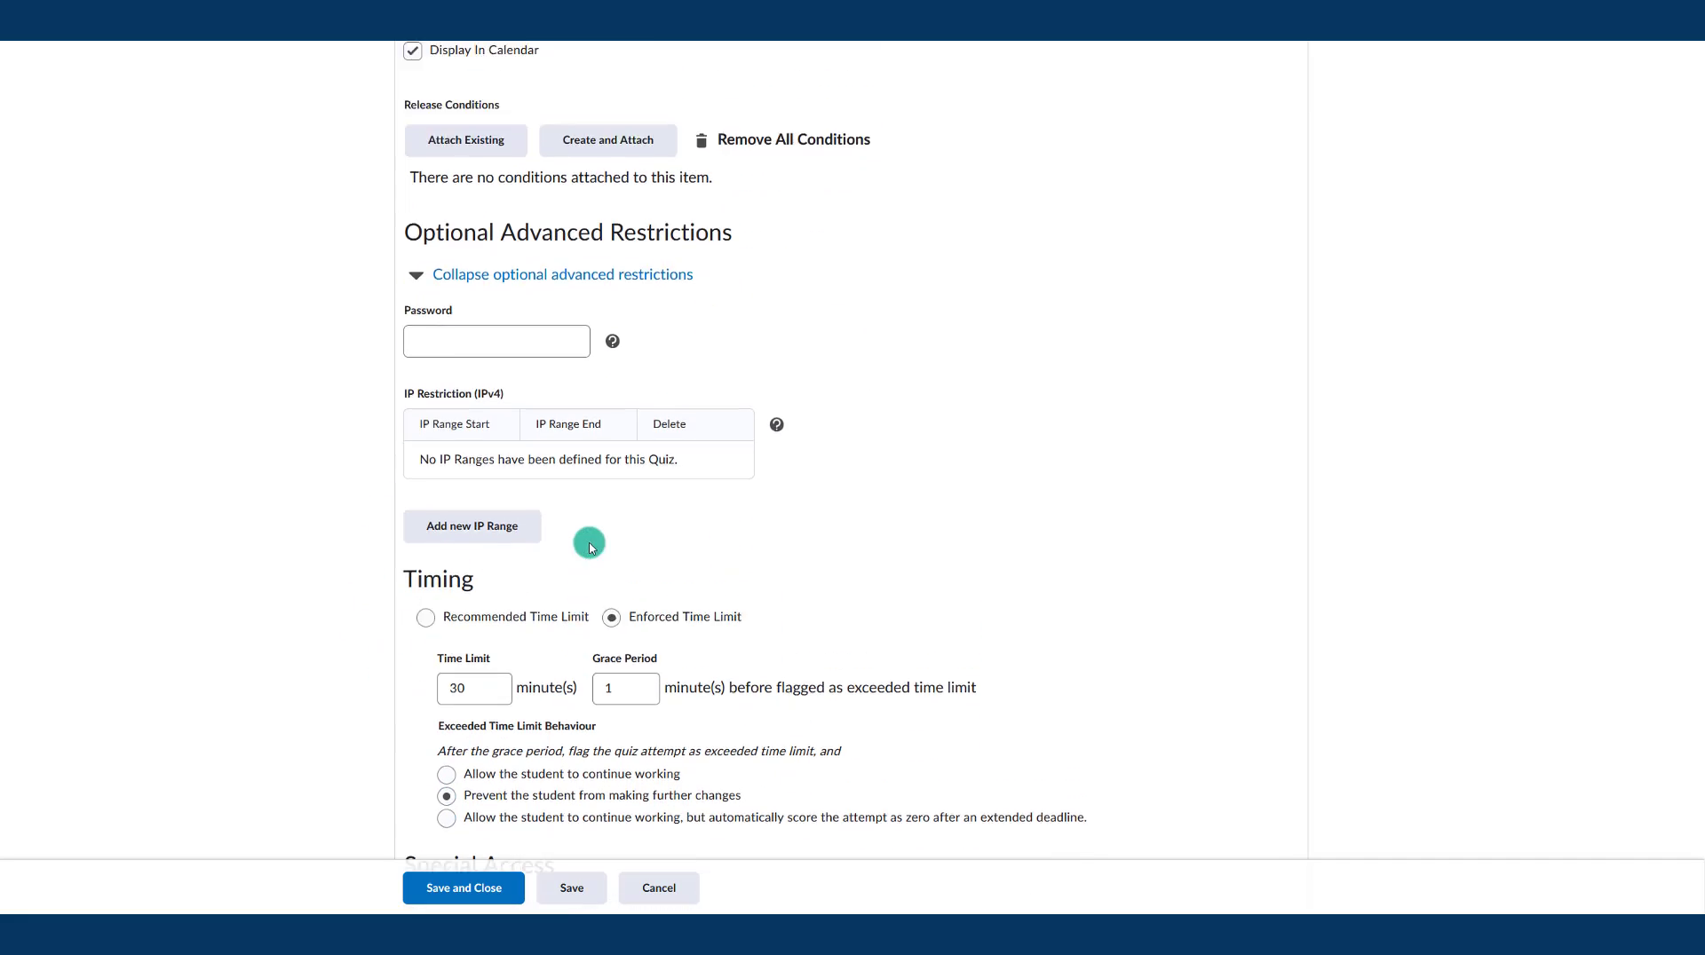
scroll(590, 547, "up", 3)
scroll(591, 542, "up", 4)
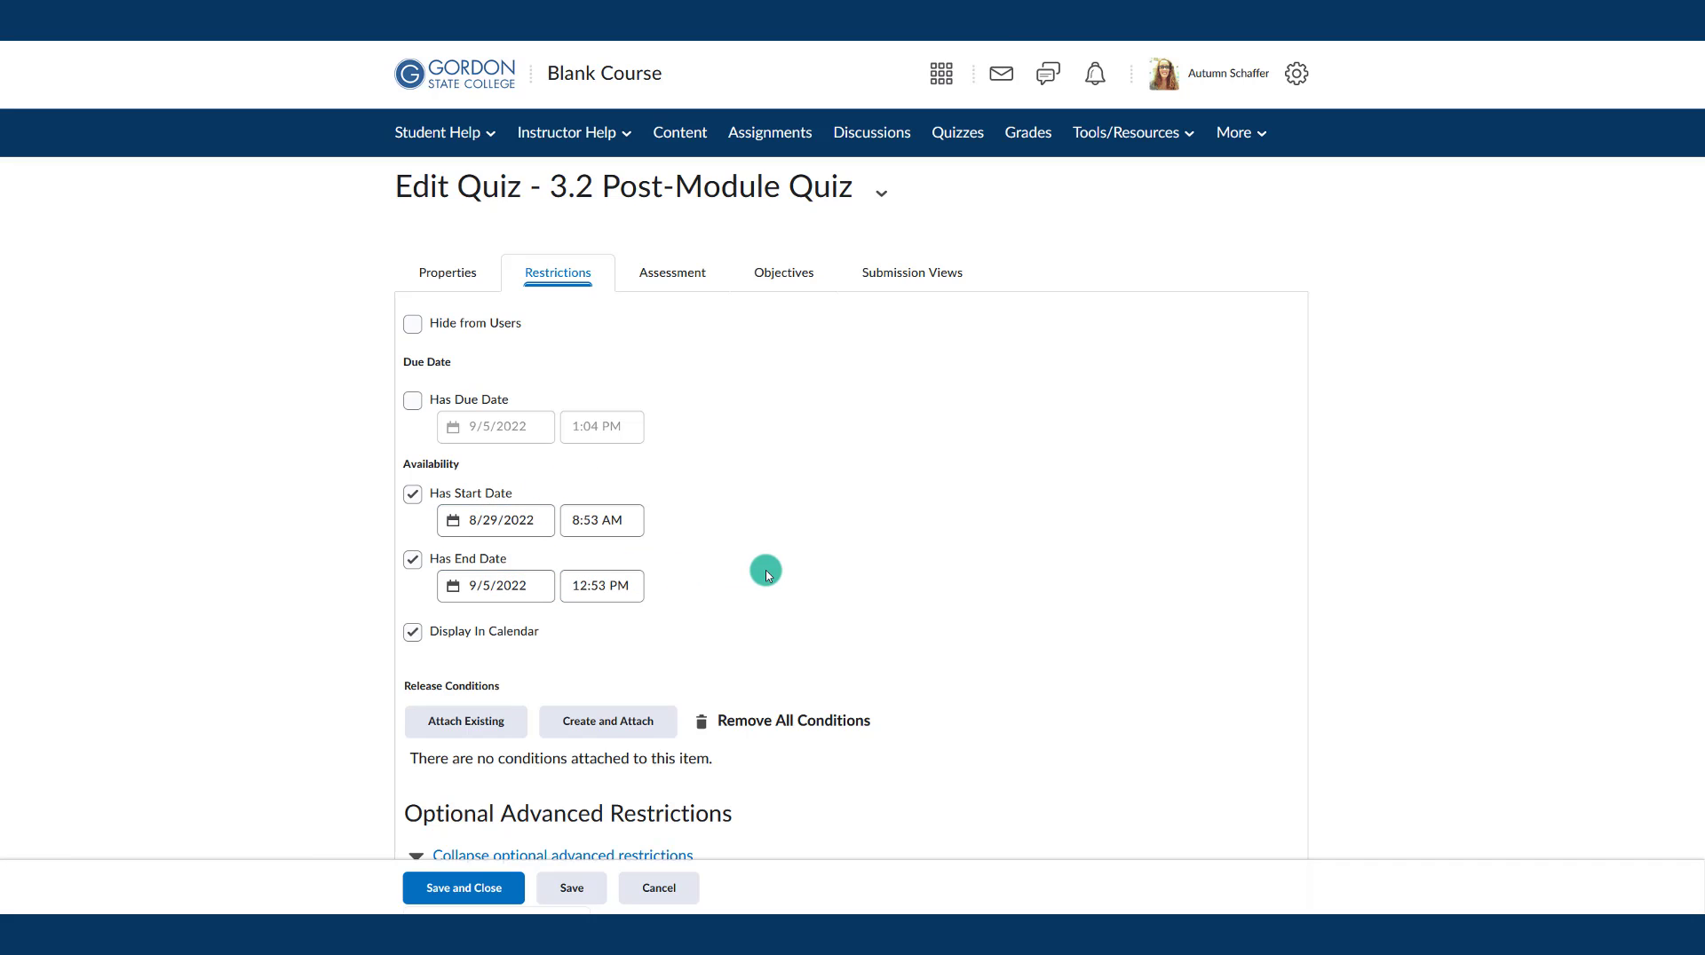
scroll(765, 570, "down", 6)
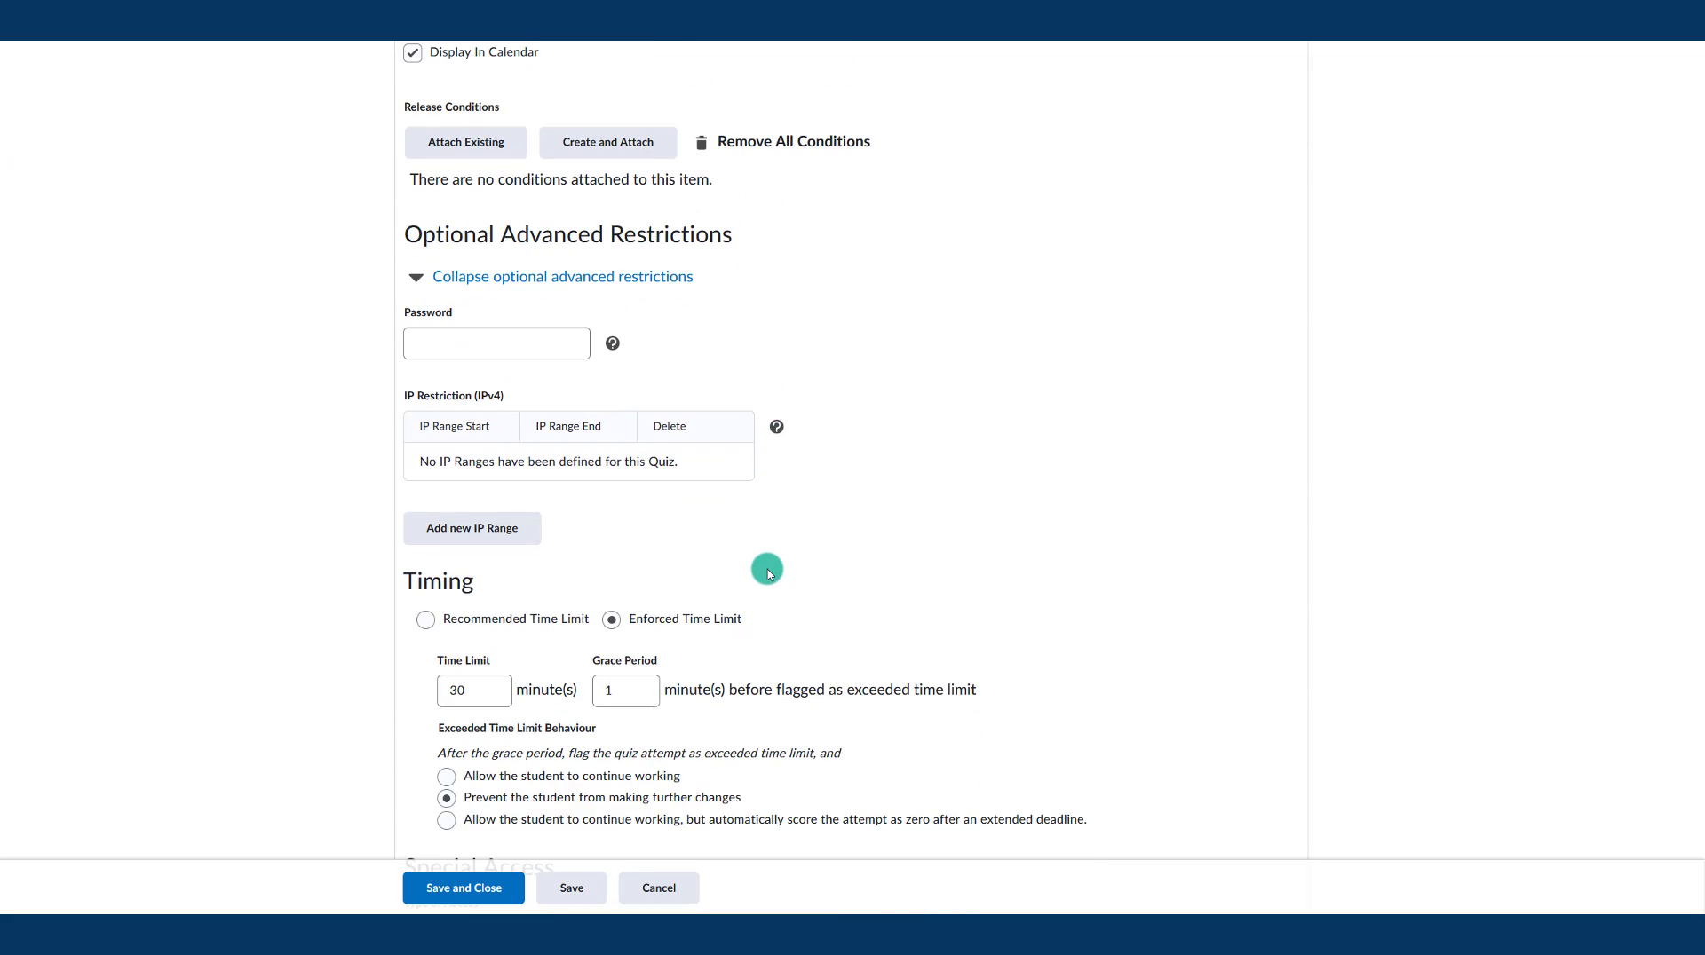
scroll(768, 573, "down", 1)
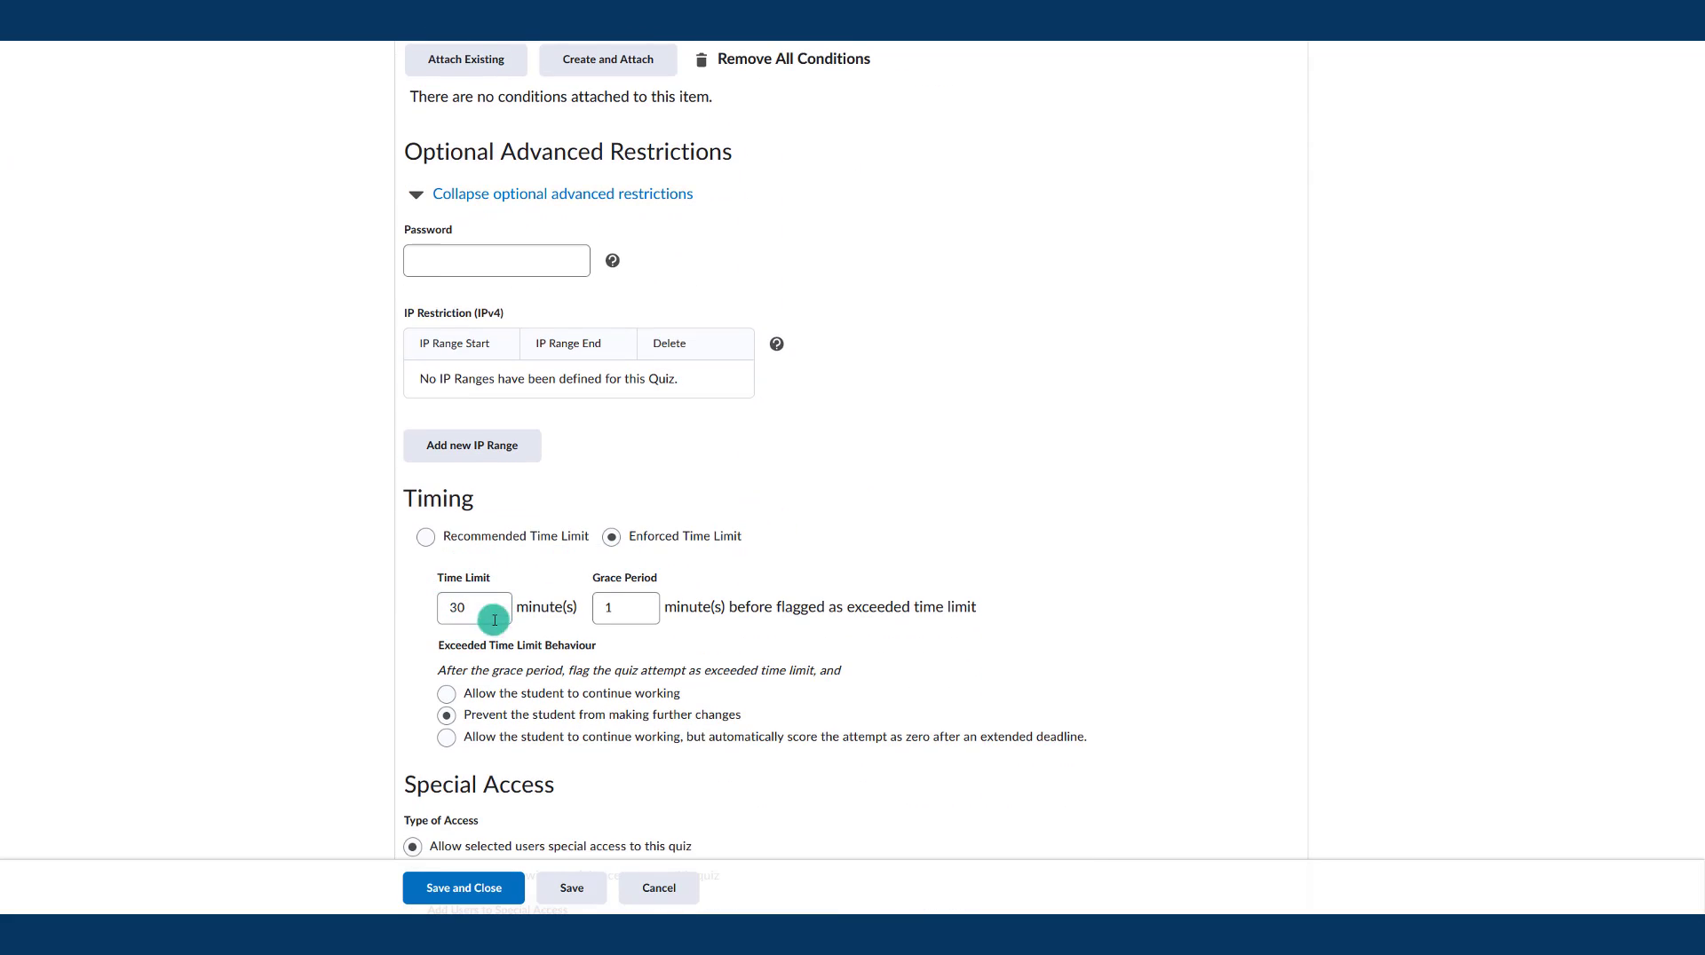
scroll(575, 551, "up", 5)
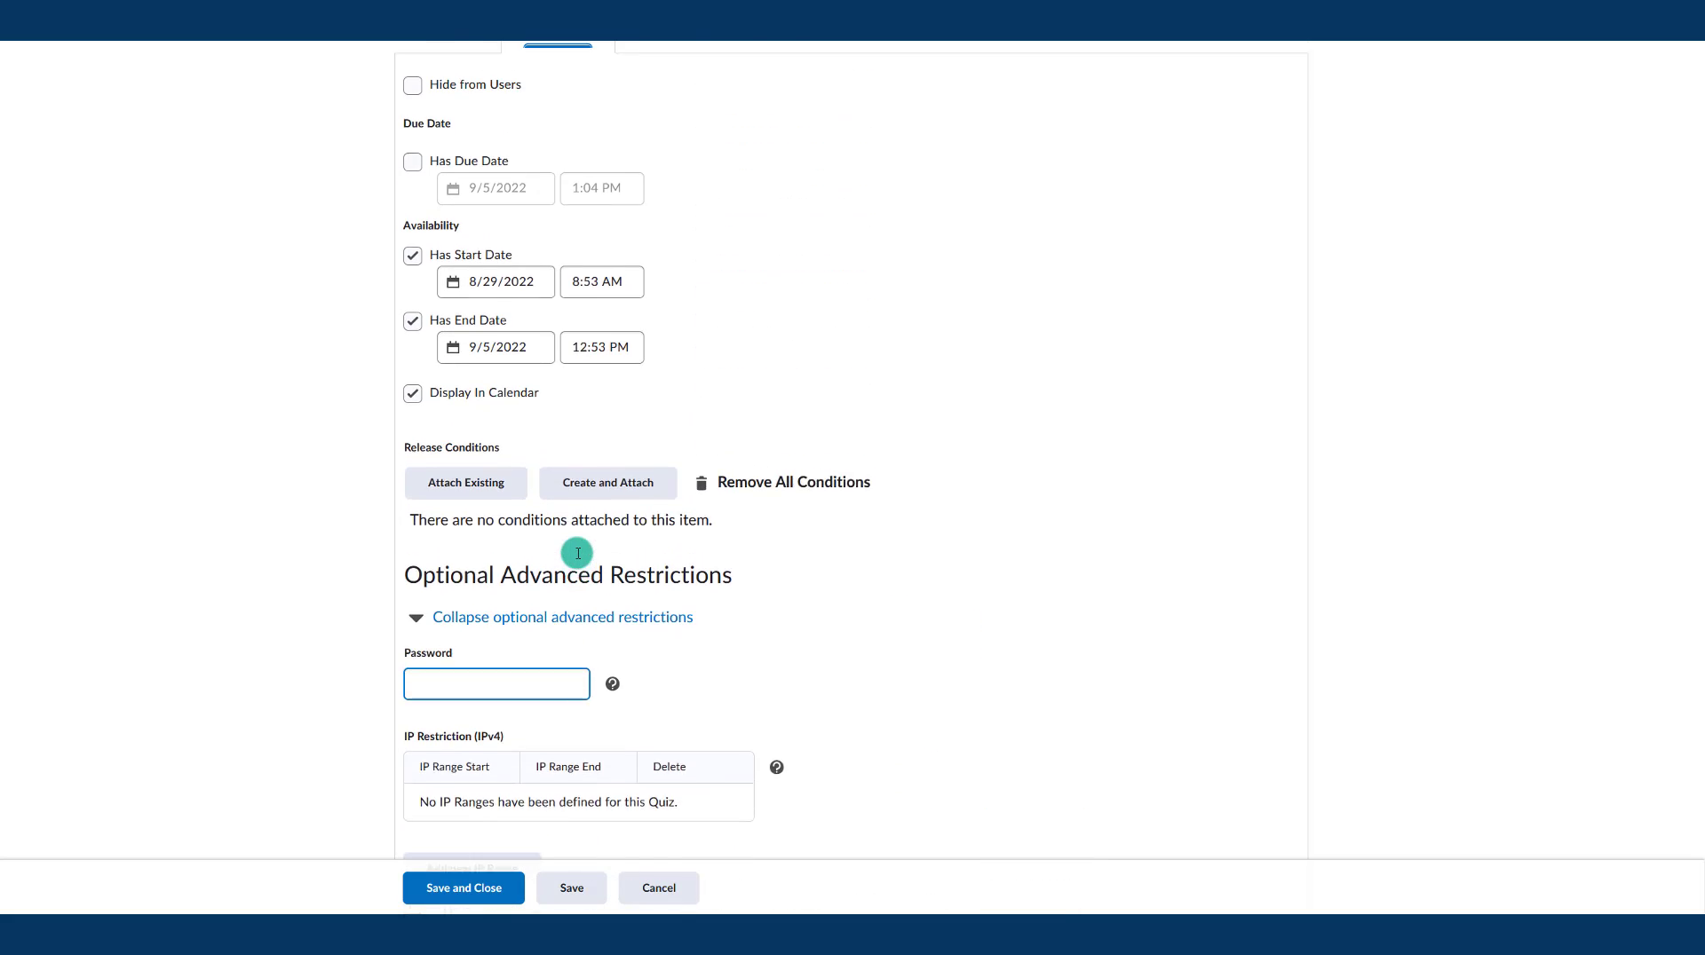
Step: Enter a quiz password in the optional advanced restrictions
scroll(577, 553, "down", 5)
scroll(578, 555, "up", 4)
left_click(482, 589)
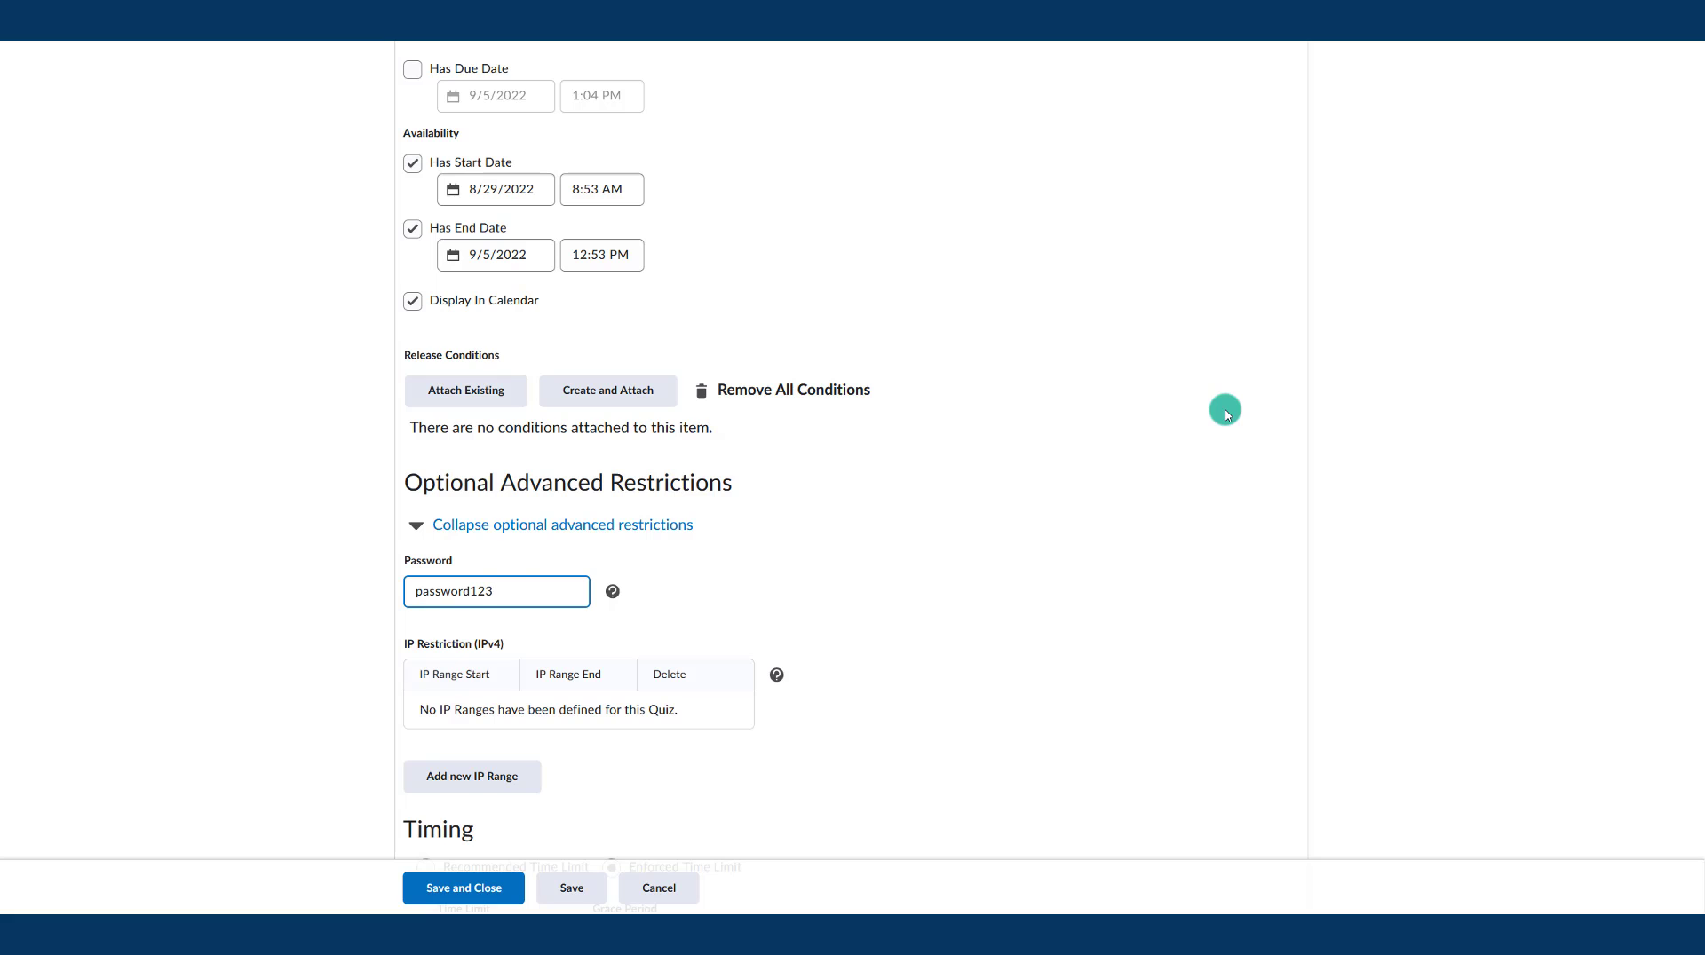
Step: Check the quiz's availability dates, release conditions and enforced time limit alongside the password restriction
scroll(950, 548, "up", 1)
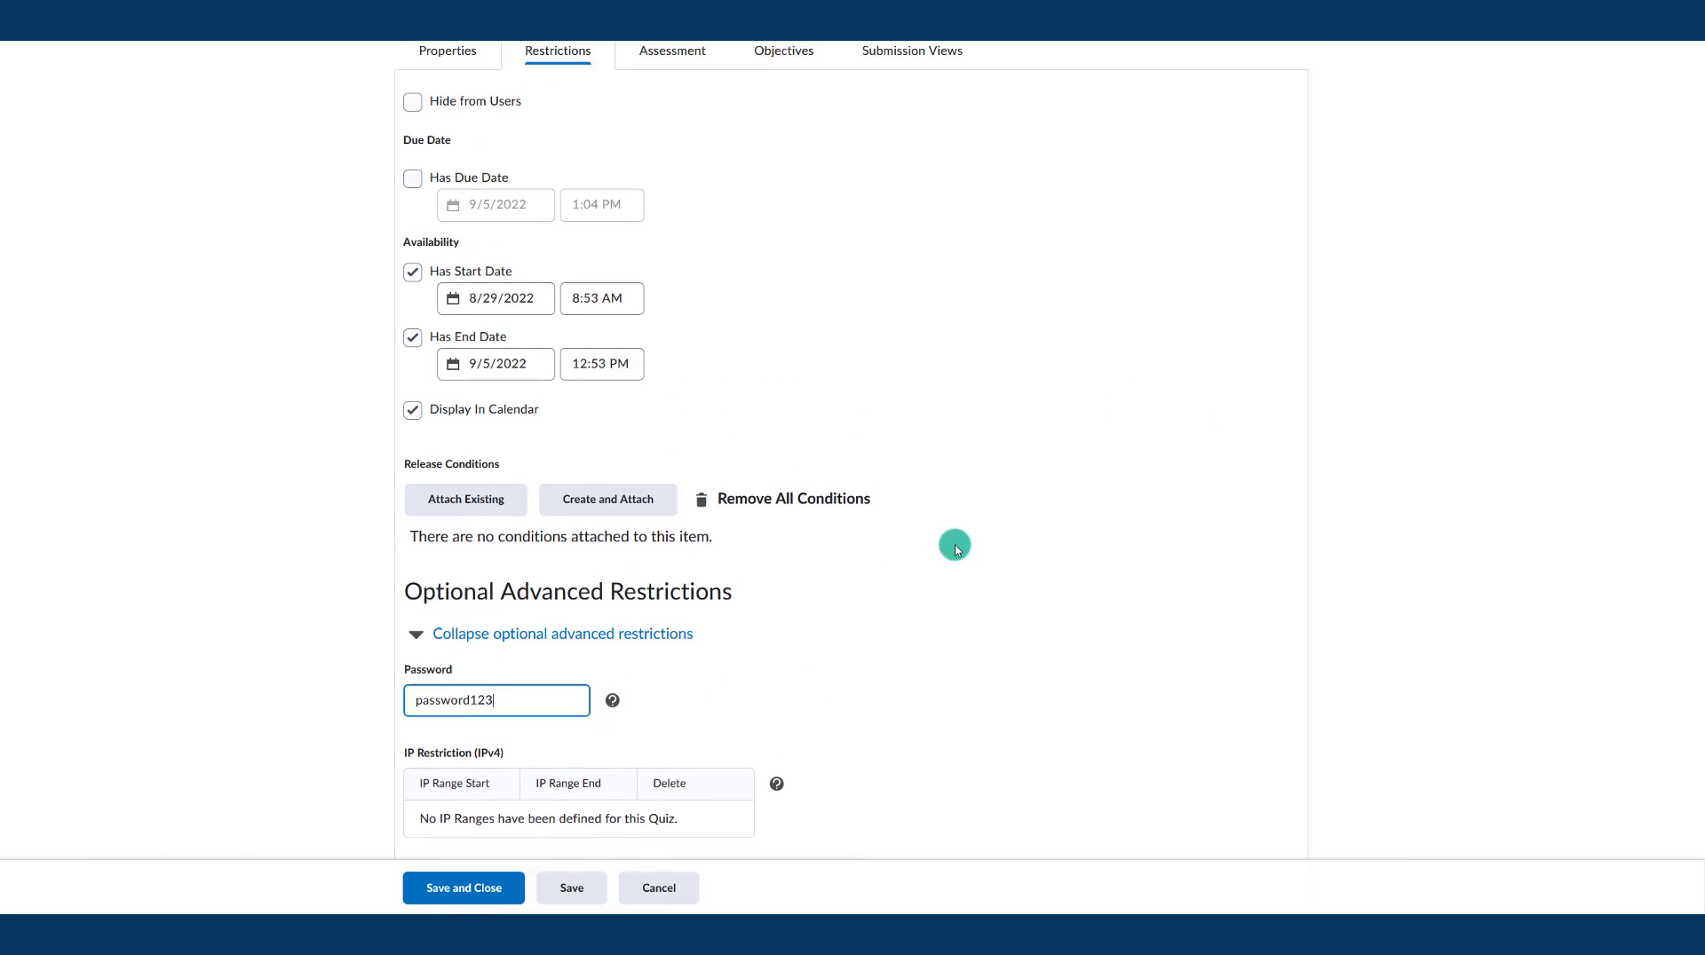
scroll(956, 545, "up", 1)
scroll(589, 548, "down", 4)
scroll(594, 549, "down", 3)
scroll(588, 549, "up", 3)
scroll(587, 549, "up", 3)
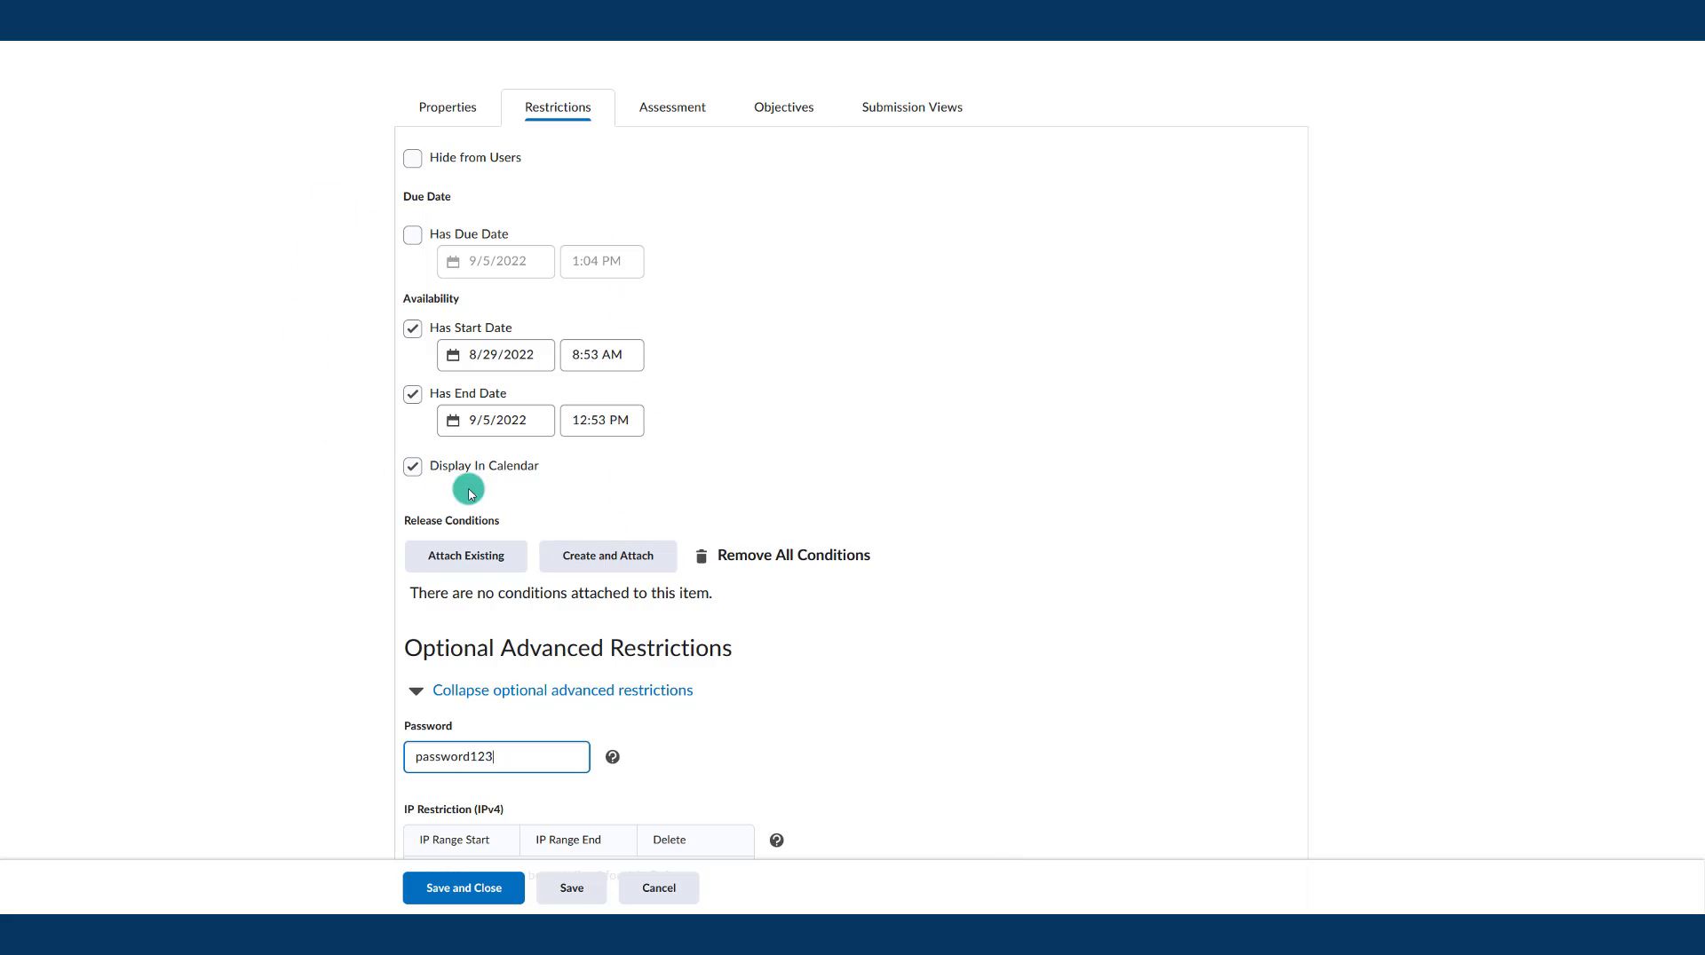
scroll(600, 626, "down", 2)
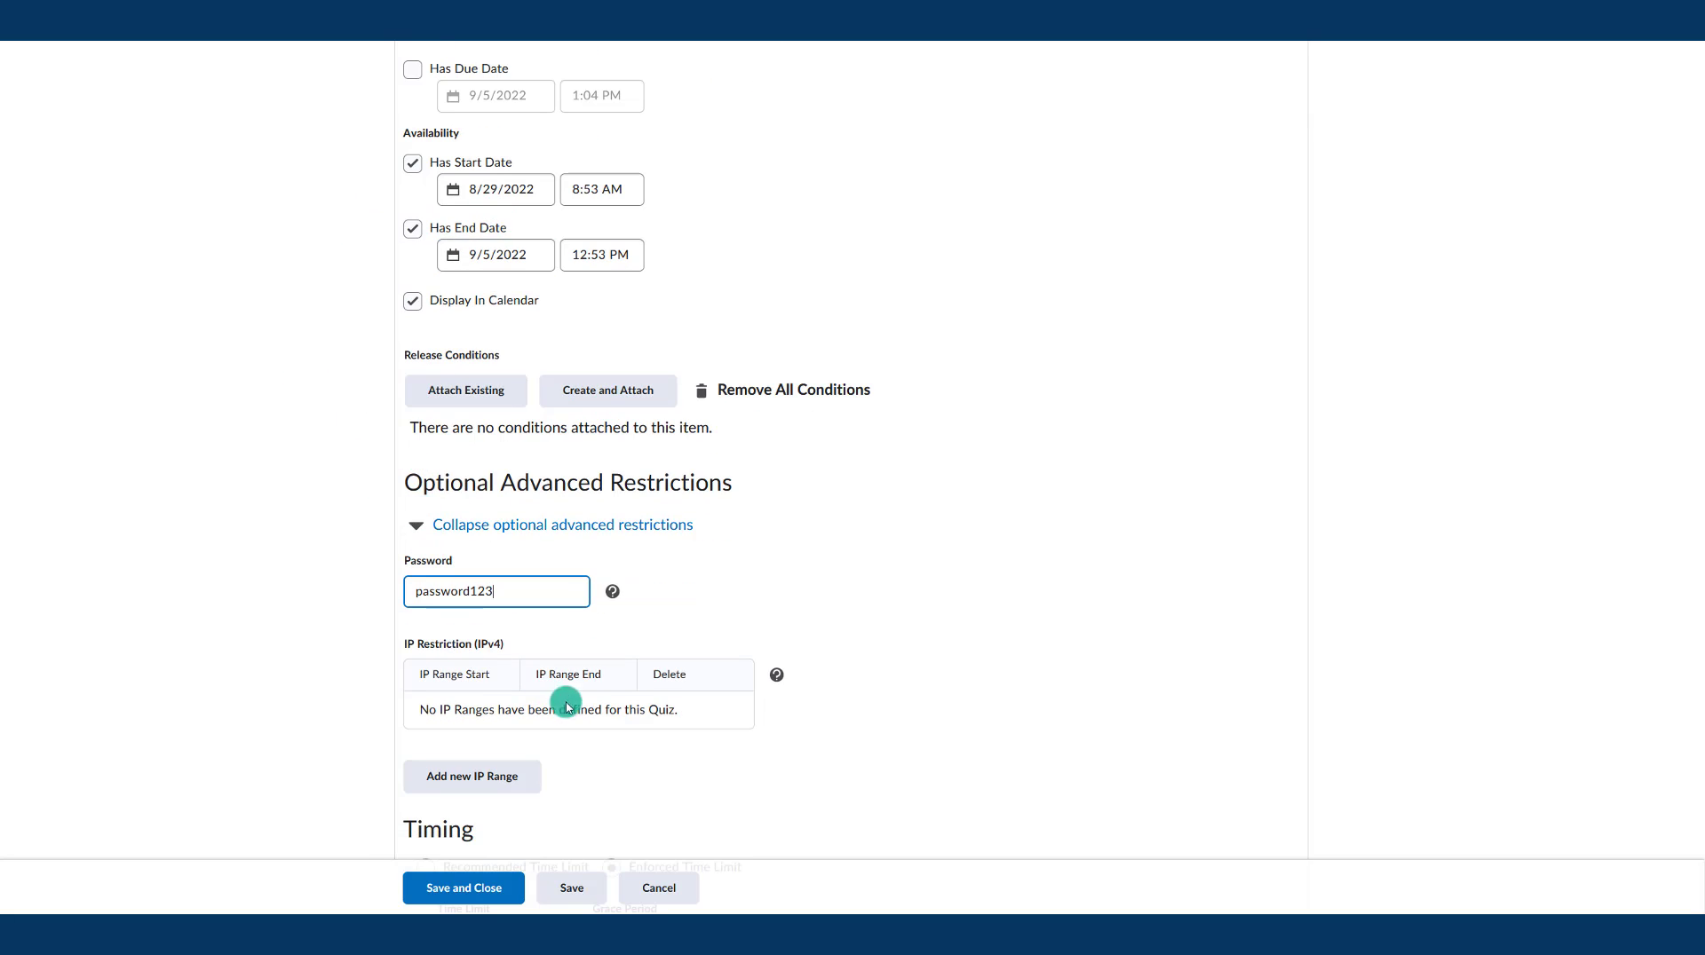
scroll(563, 696, "down", 3)
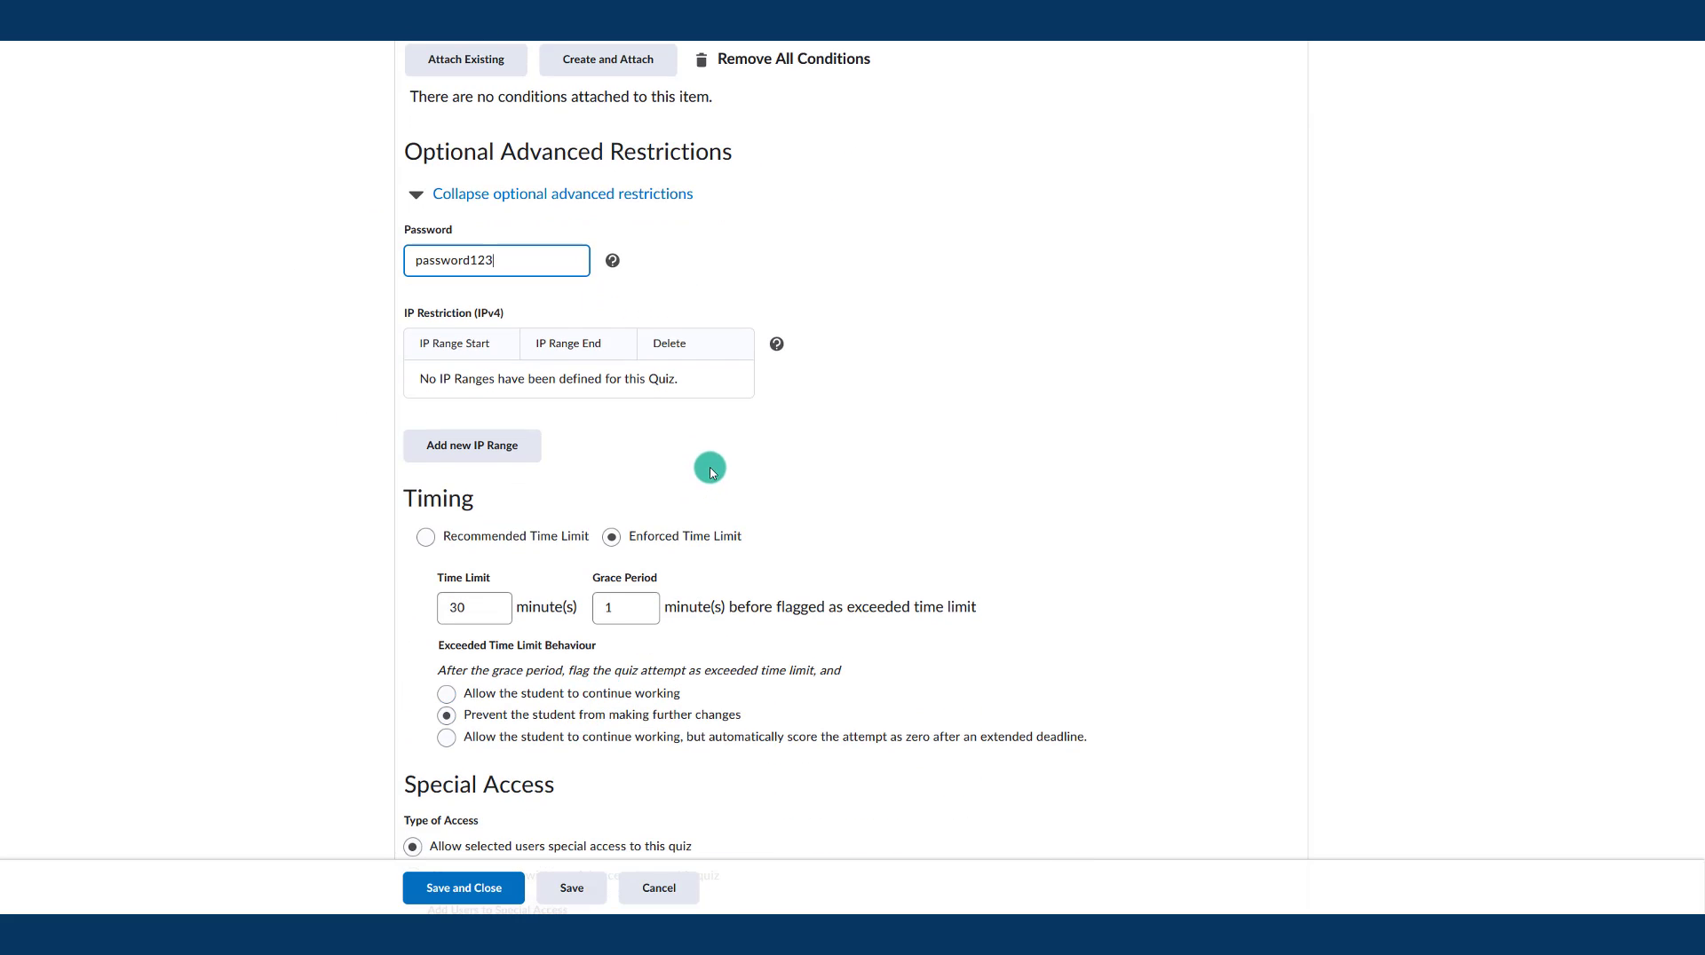
scroll(708, 464, "up", 1)
Step: Examine which date, password and timing restrictions apply to everyone, and compare them with the Special Access section
left_click_drag(499, 340, 393, 339)
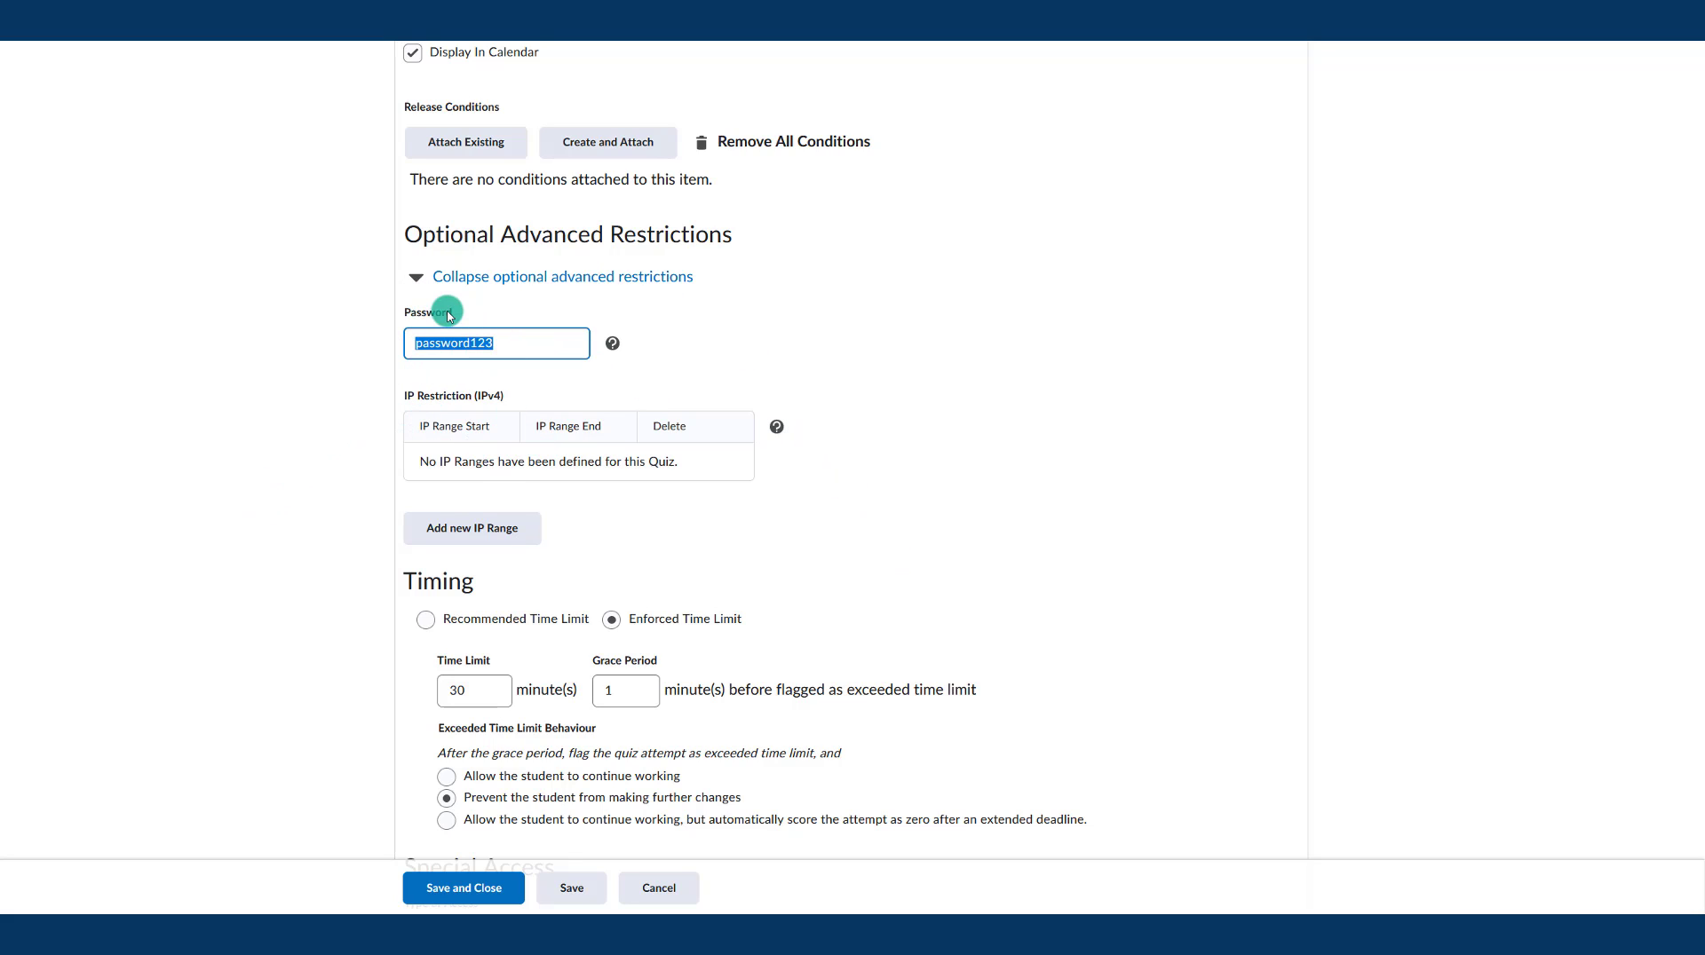
scroll(692, 415, "up", 6)
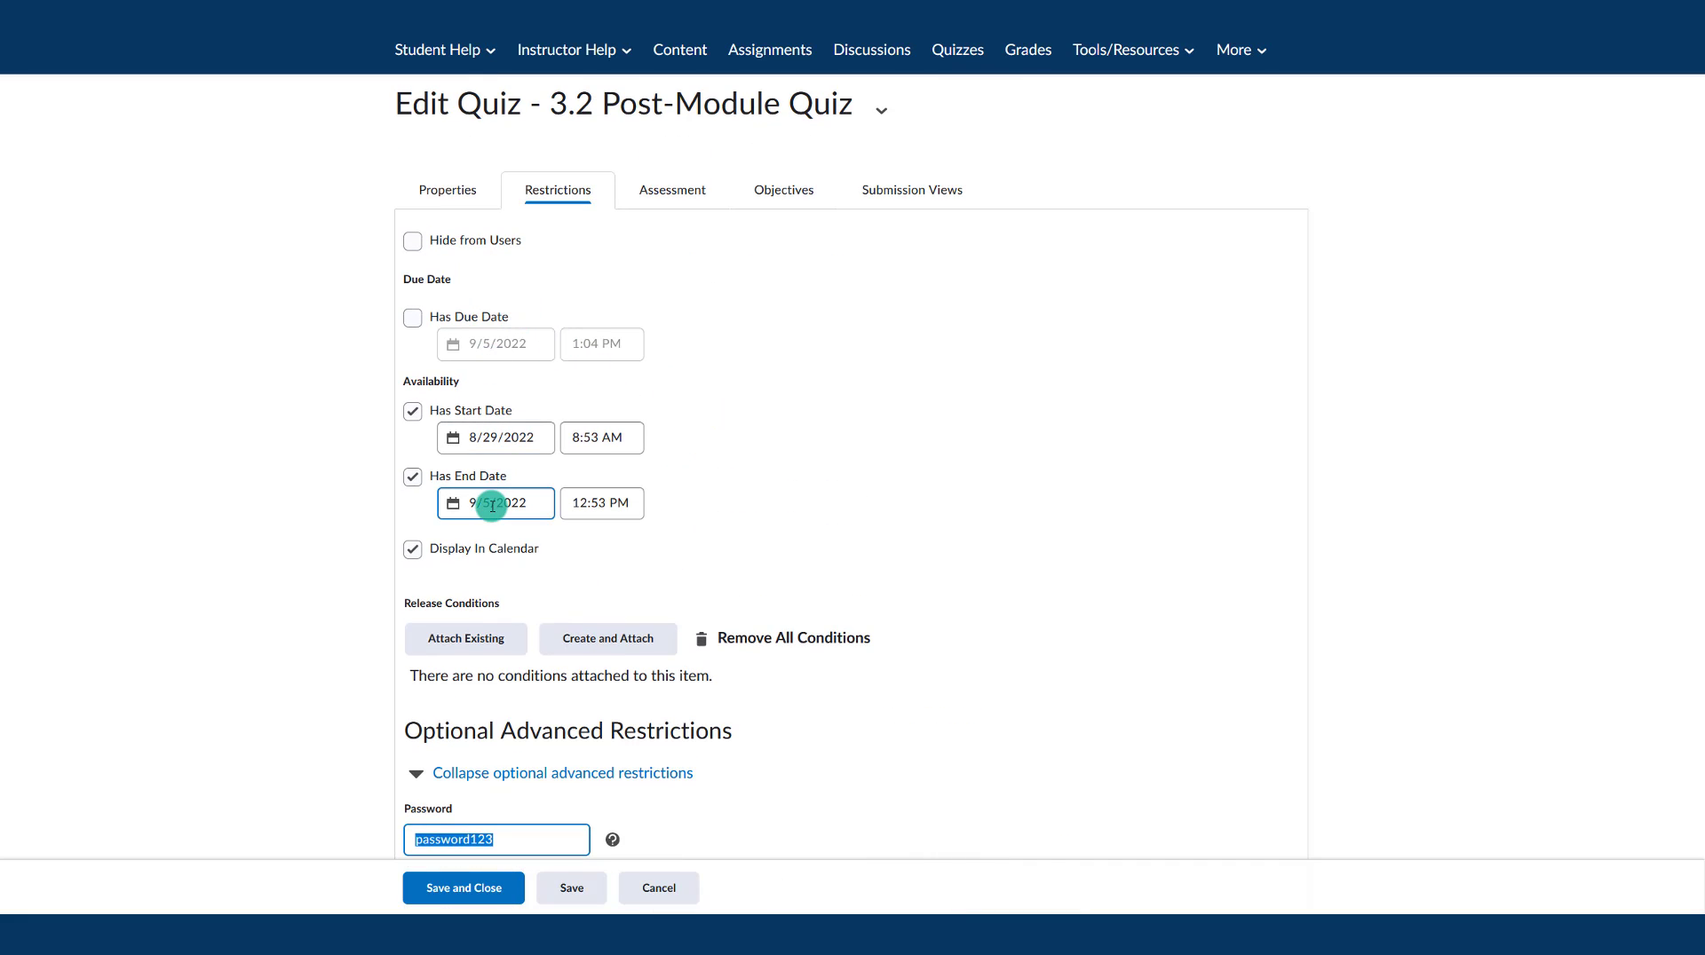
scroll(493, 506, "down", 5)
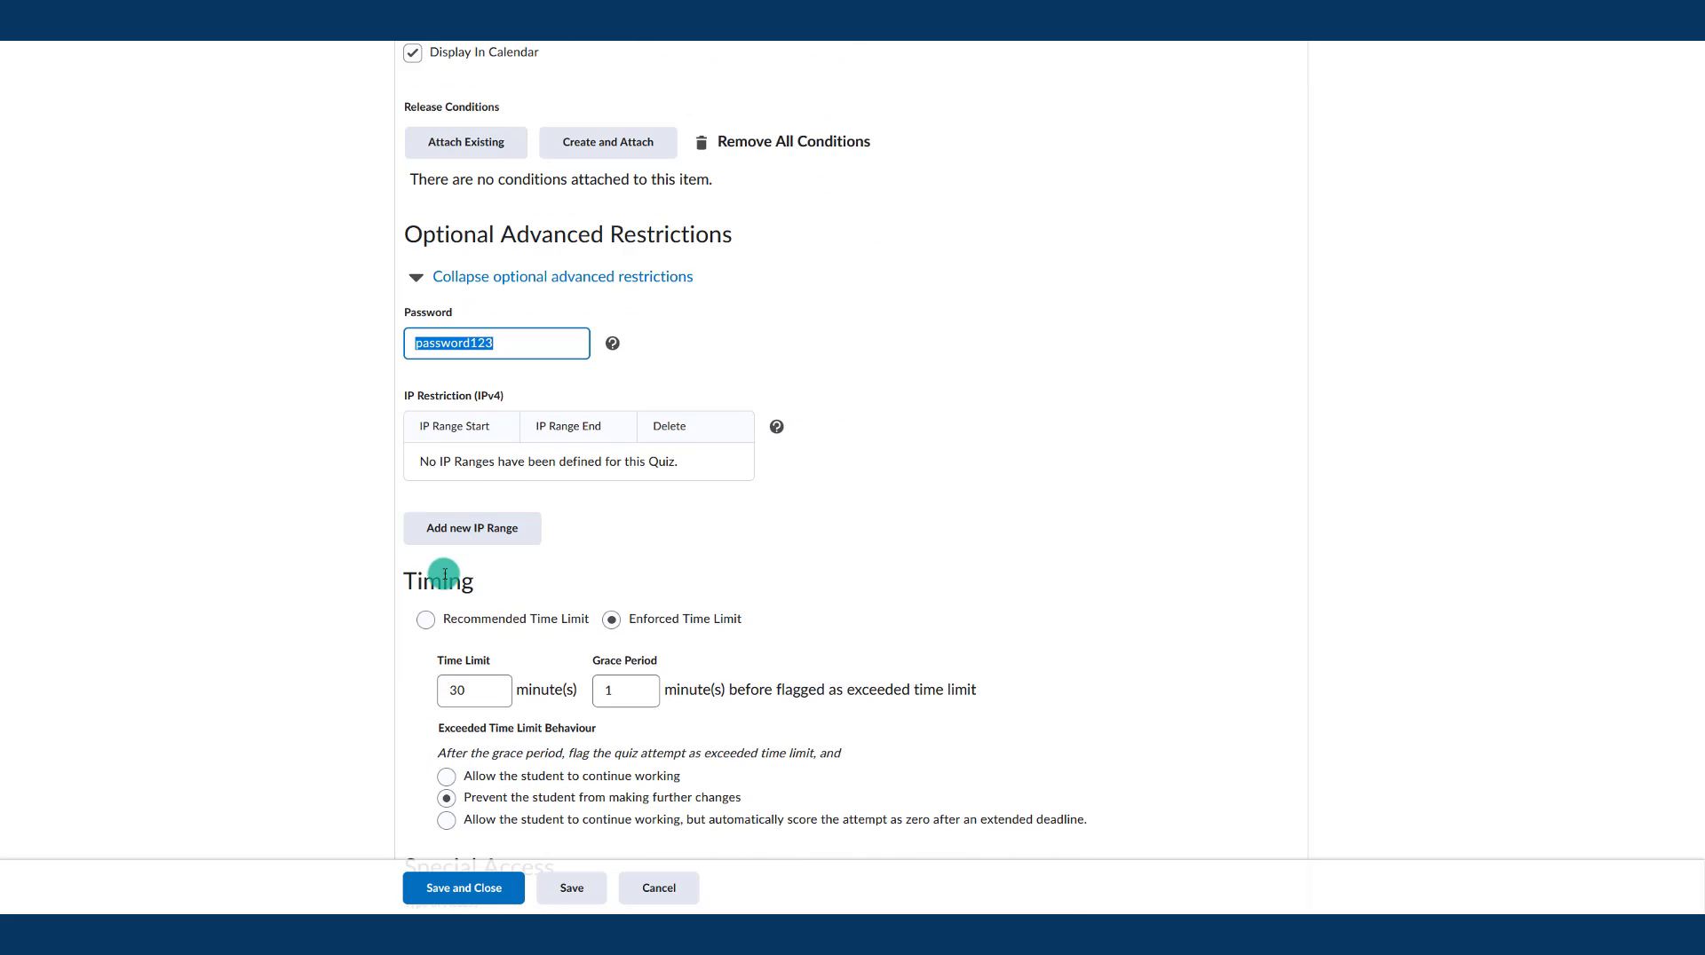
scroll(521, 707, "up", 5)
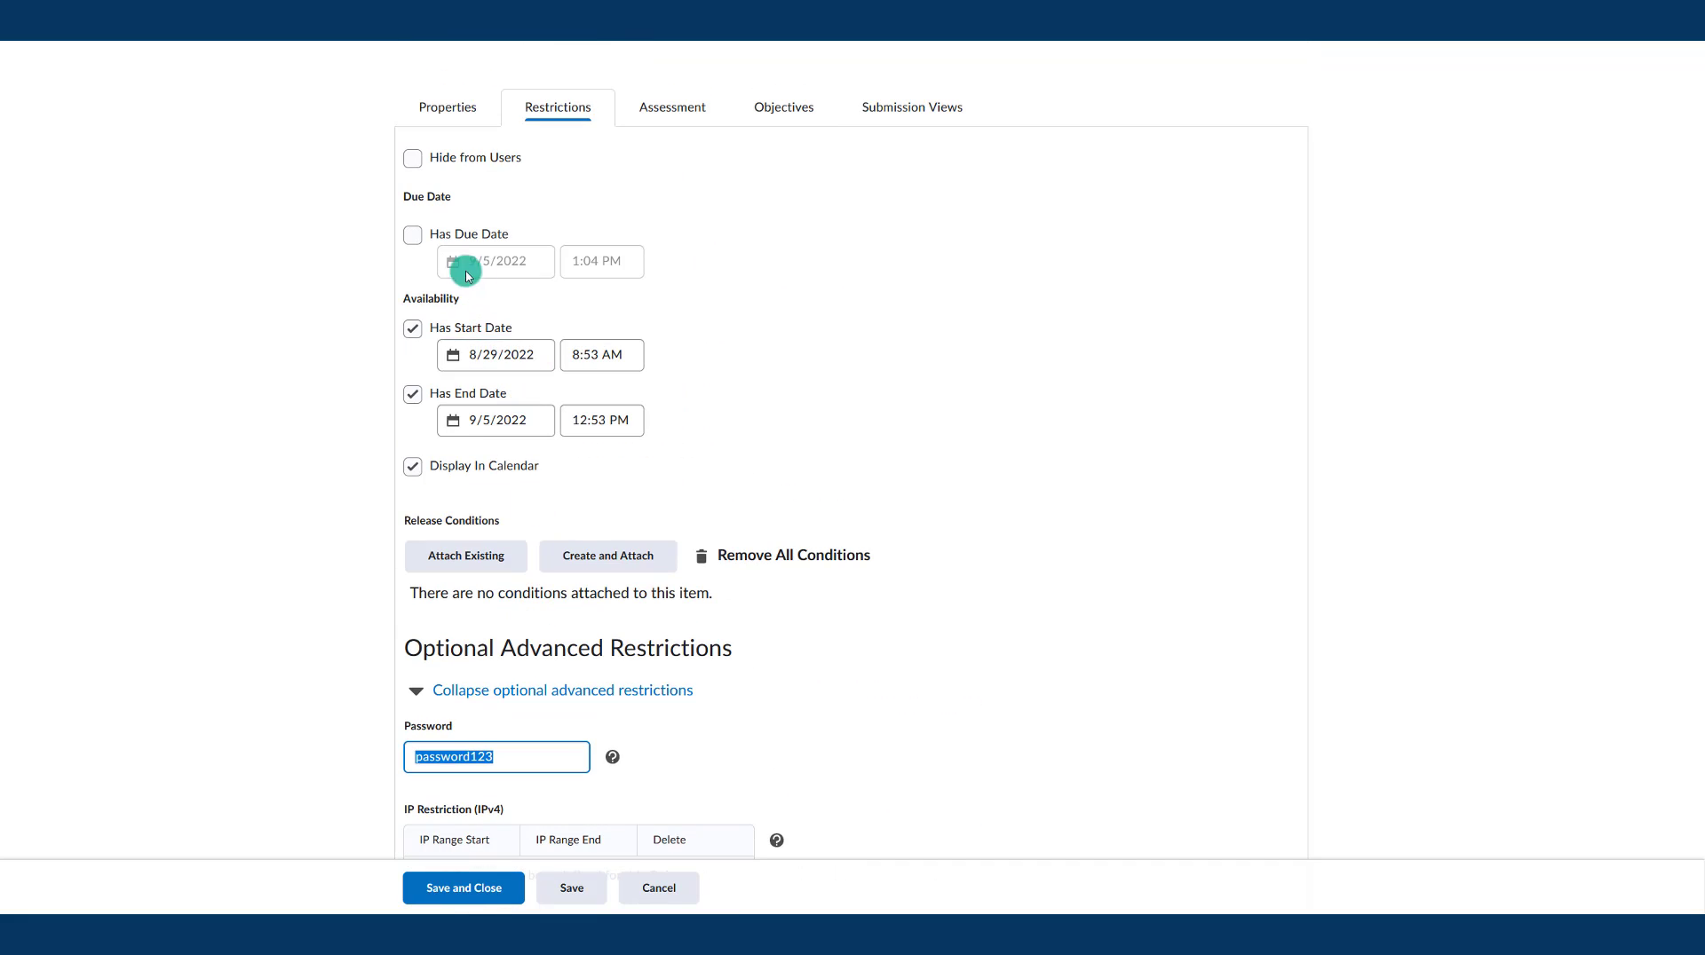
scroll(495, 560, "down", 5)
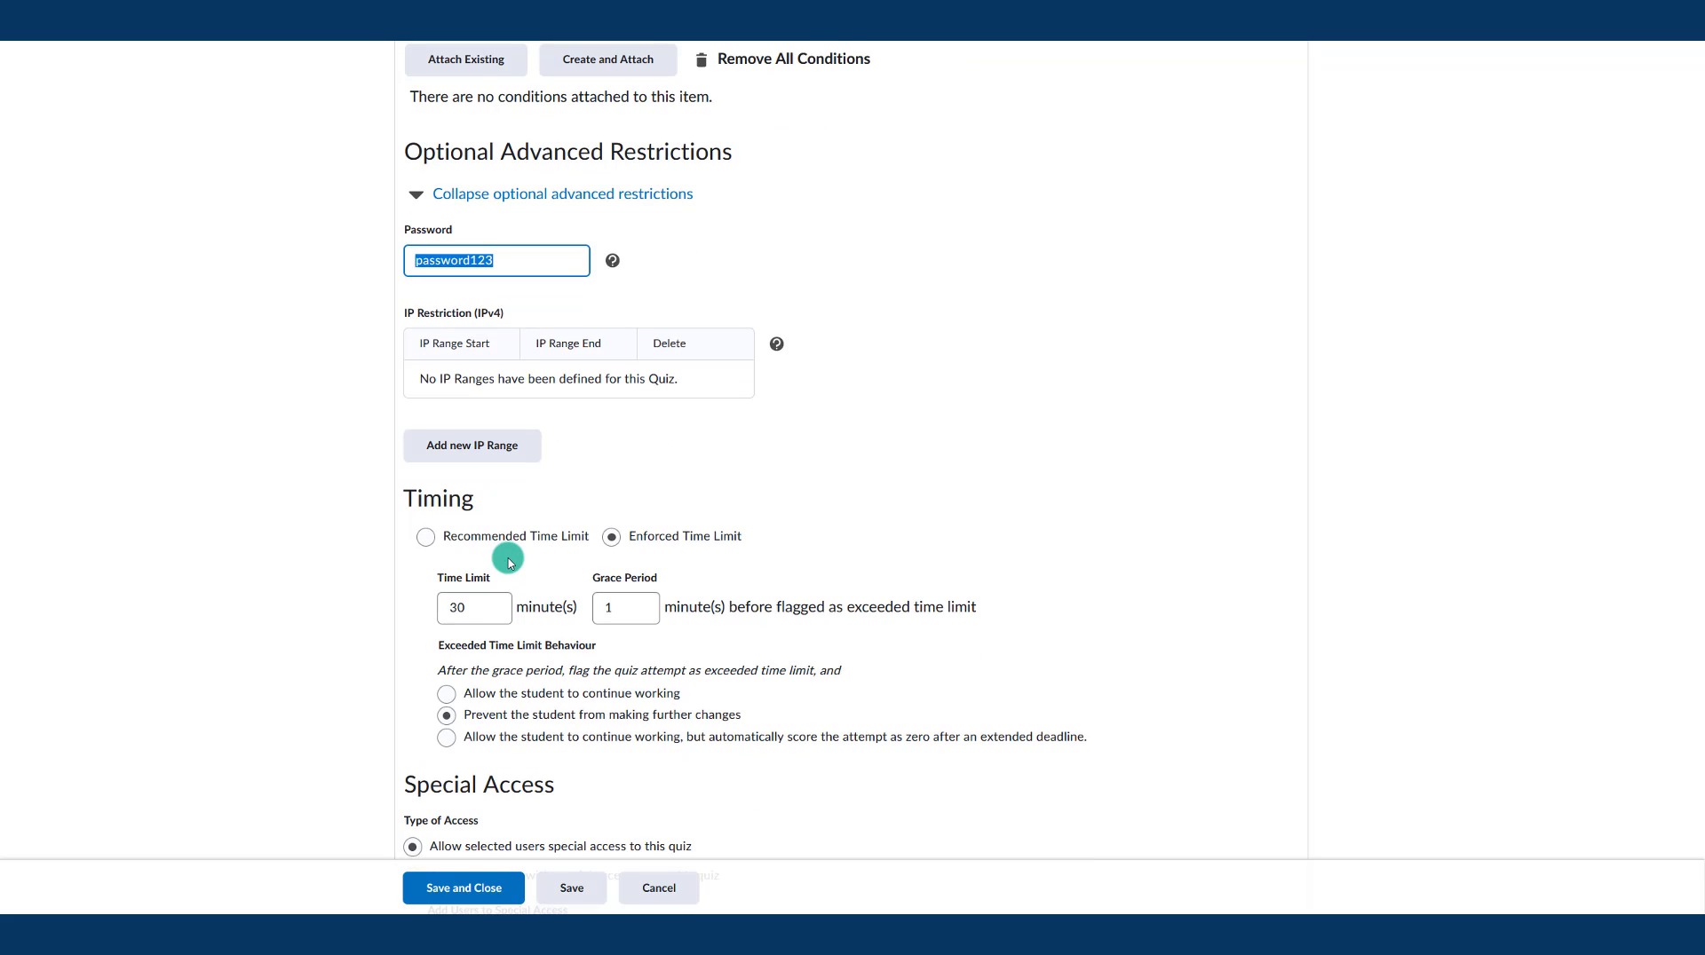
scroll(508, 562, "down", 2)
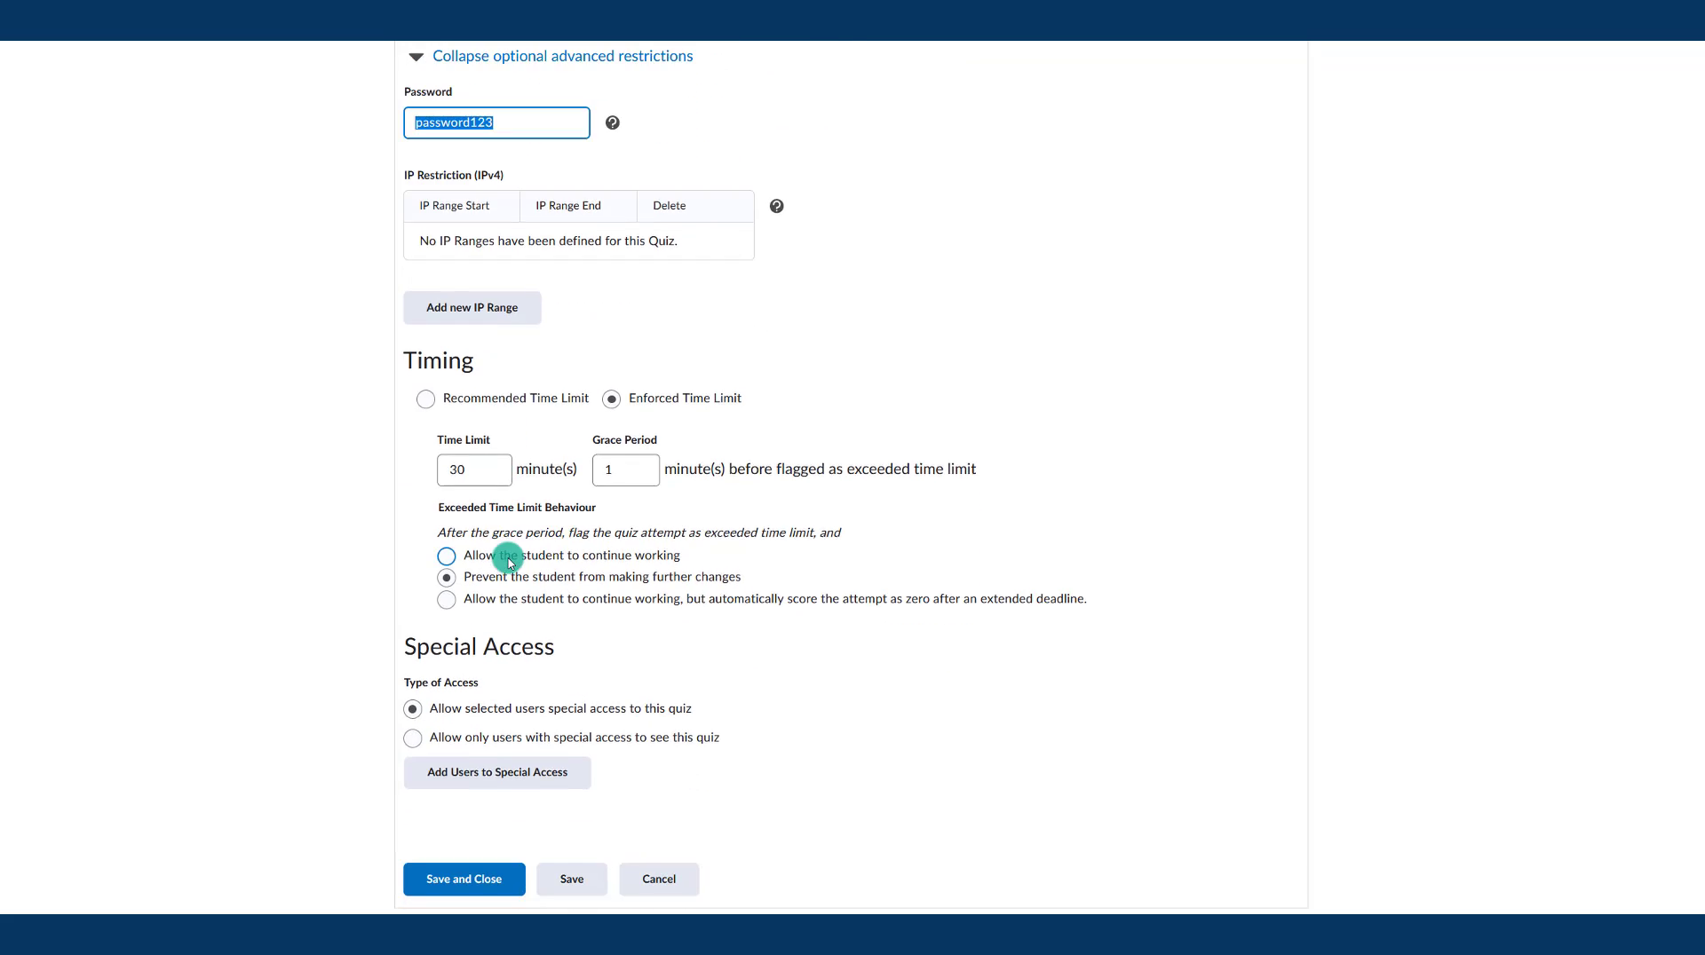
left_click_drag(408, 643, 570, 652)
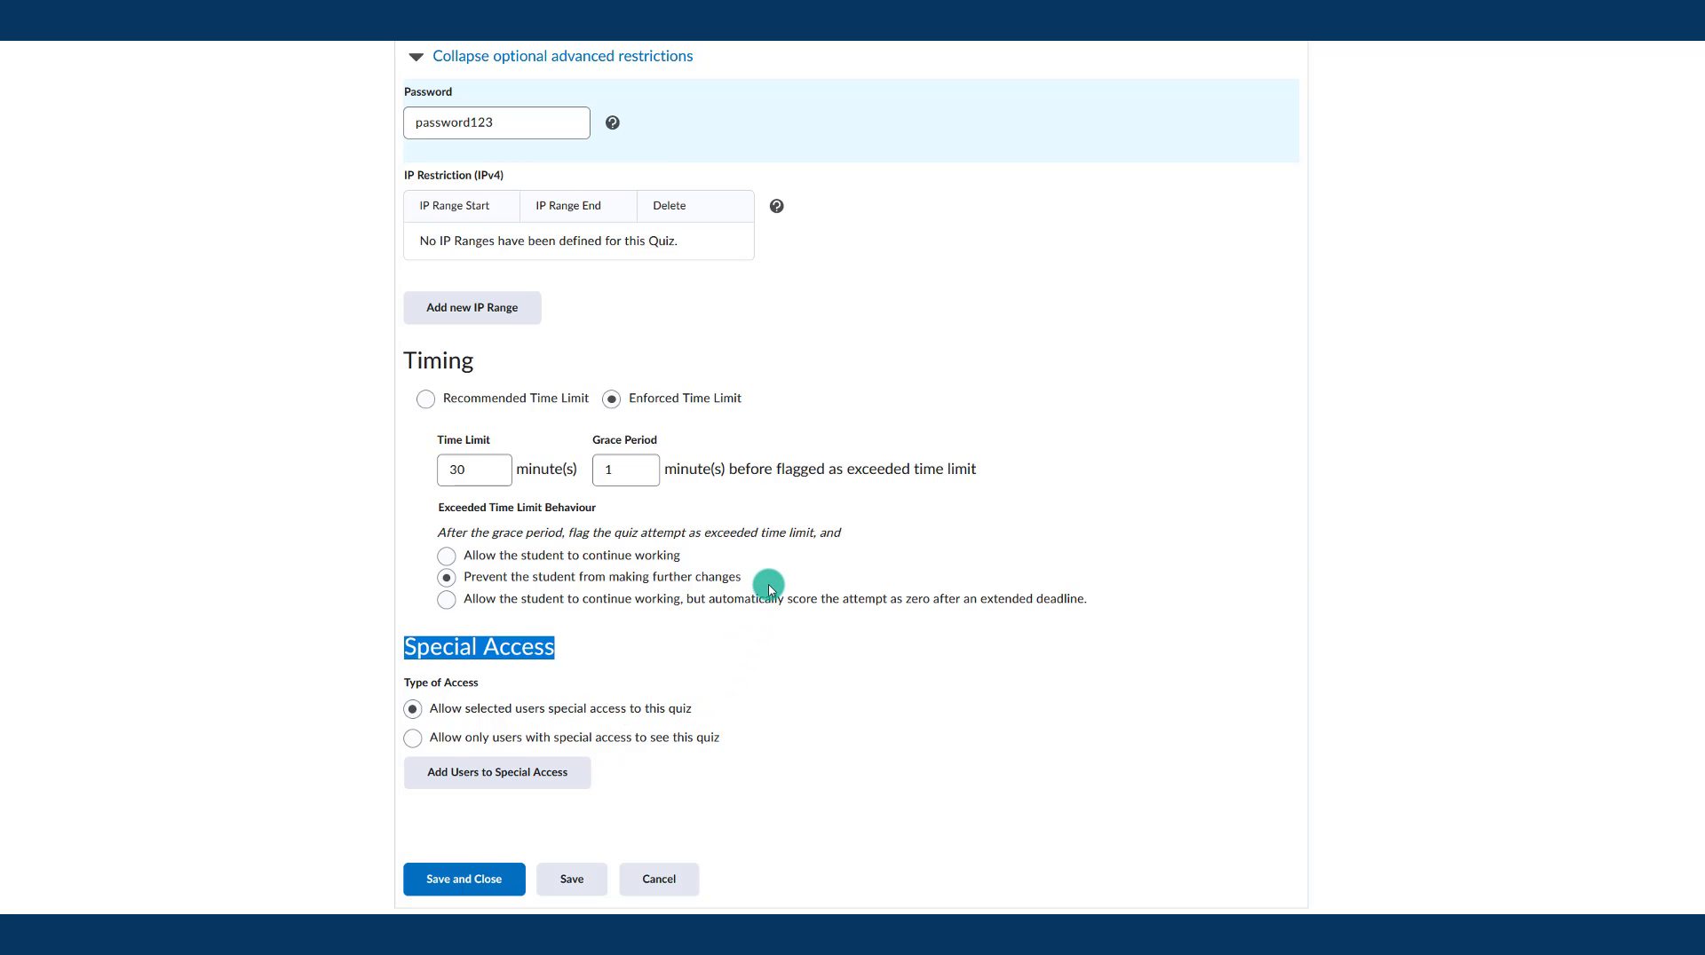
scroll(769, 586, "up", 8)
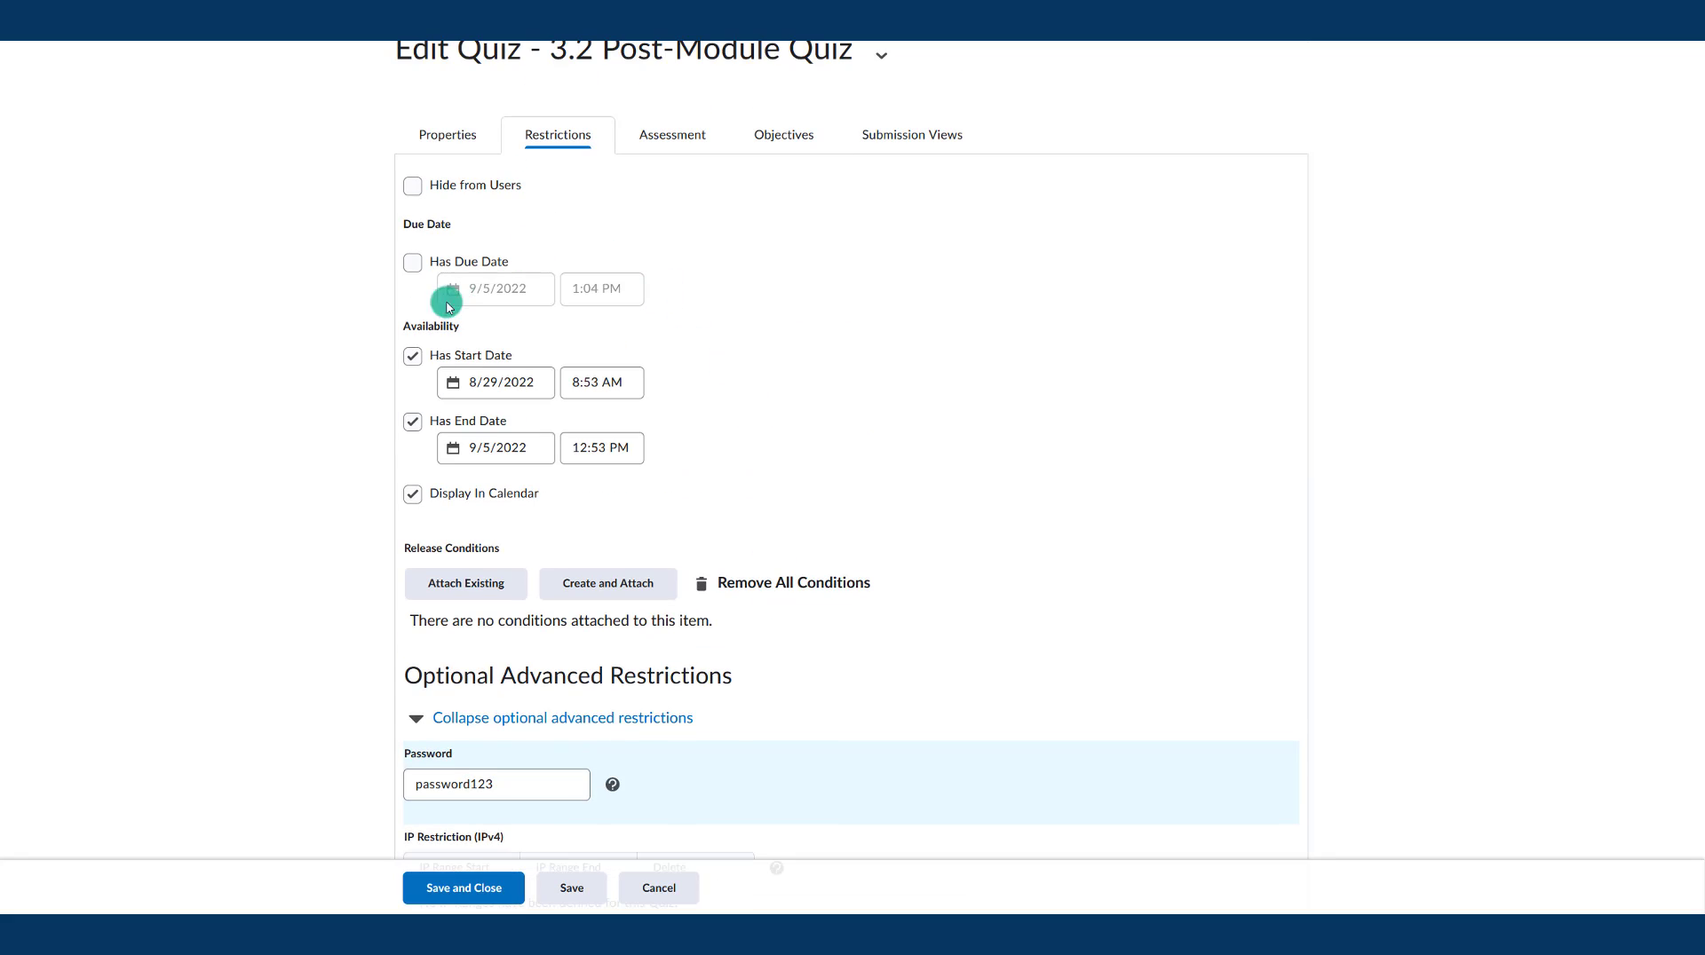
scroll(521, 559, "down", 6)
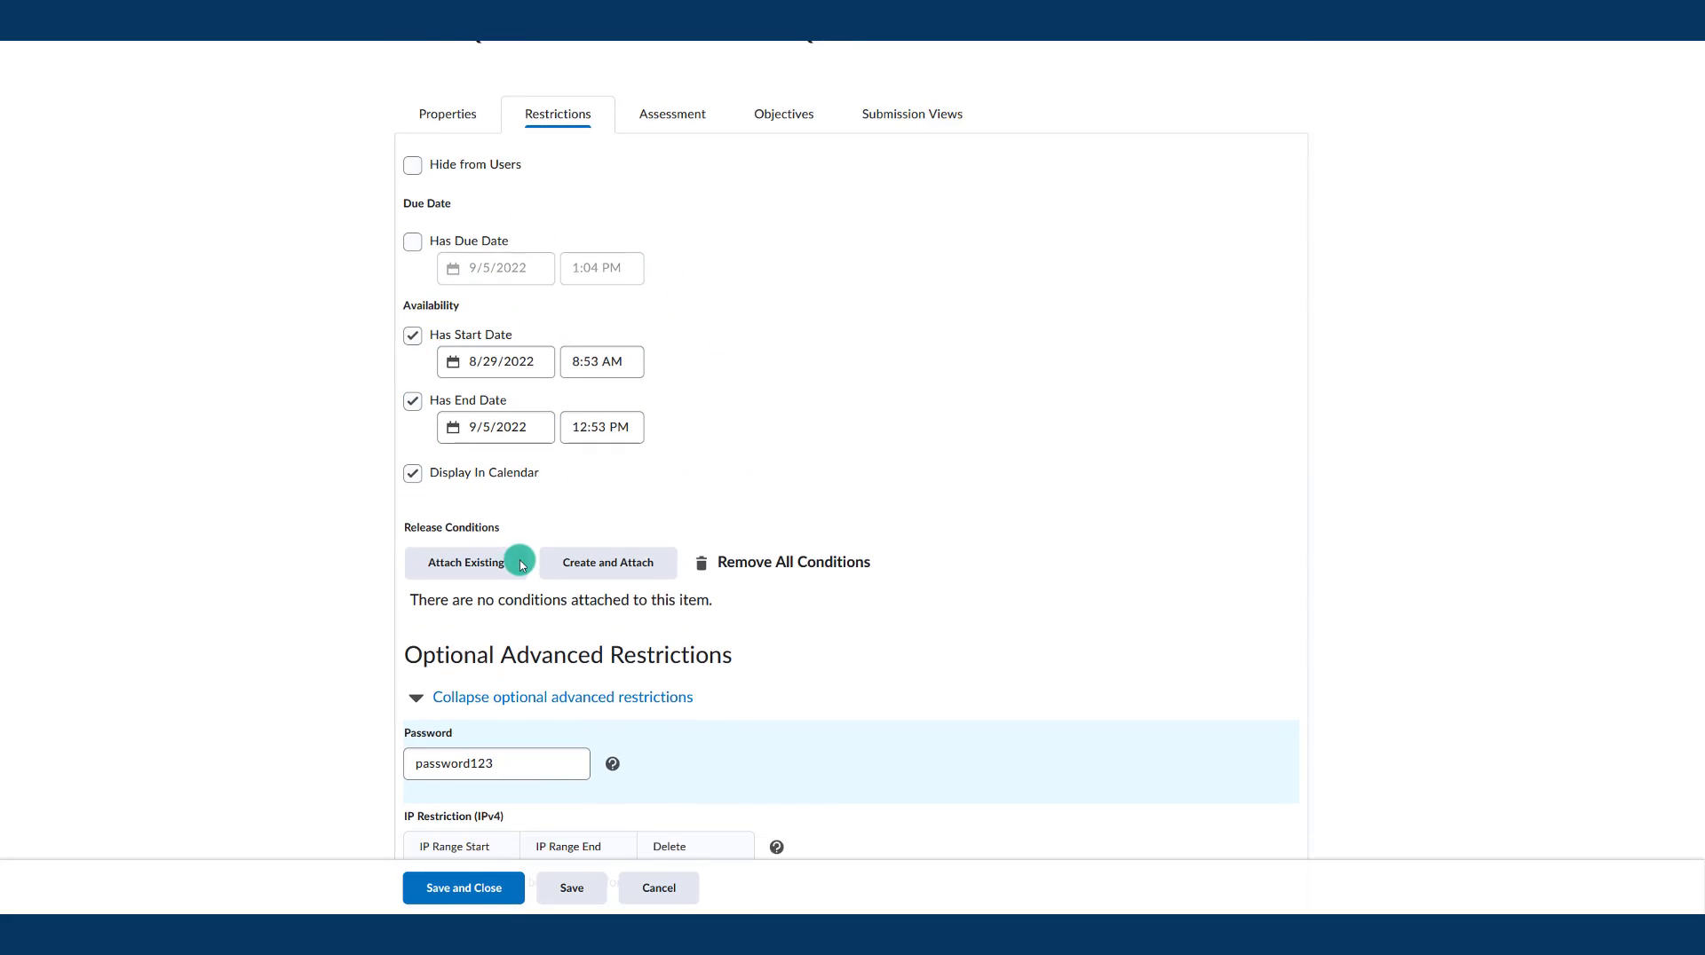
scroll(510, 596, "down", 2)
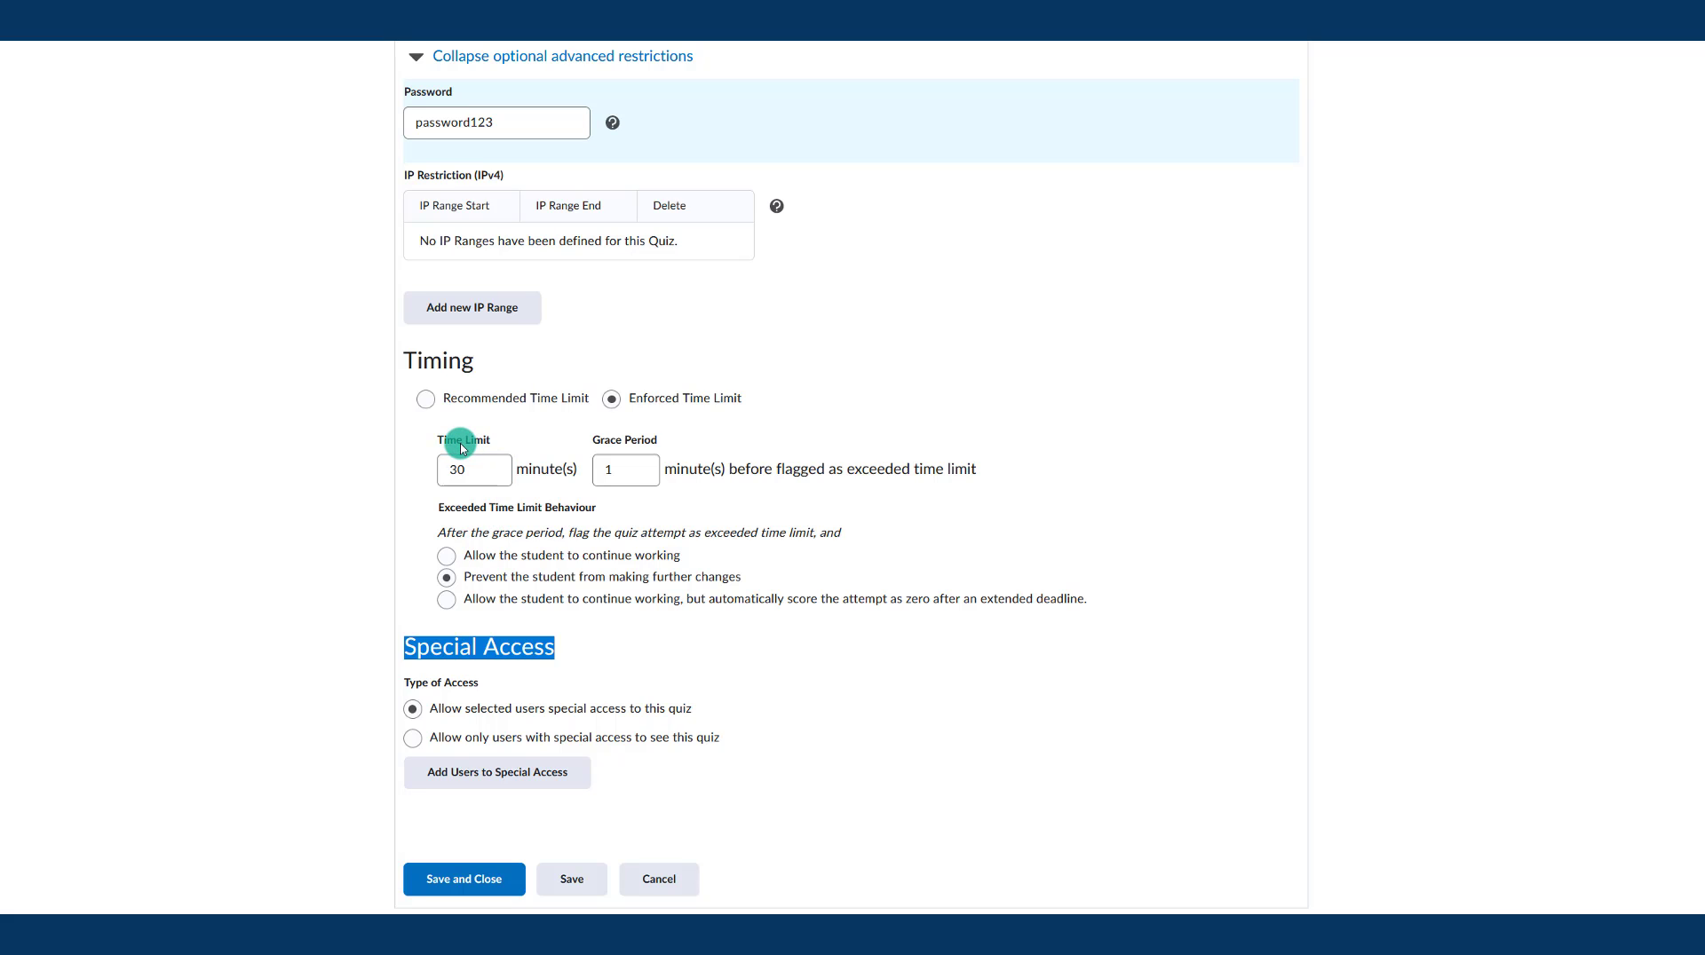
Step: Set the special access type to allow only users with special access to see this quiz
left_click(497, 739)
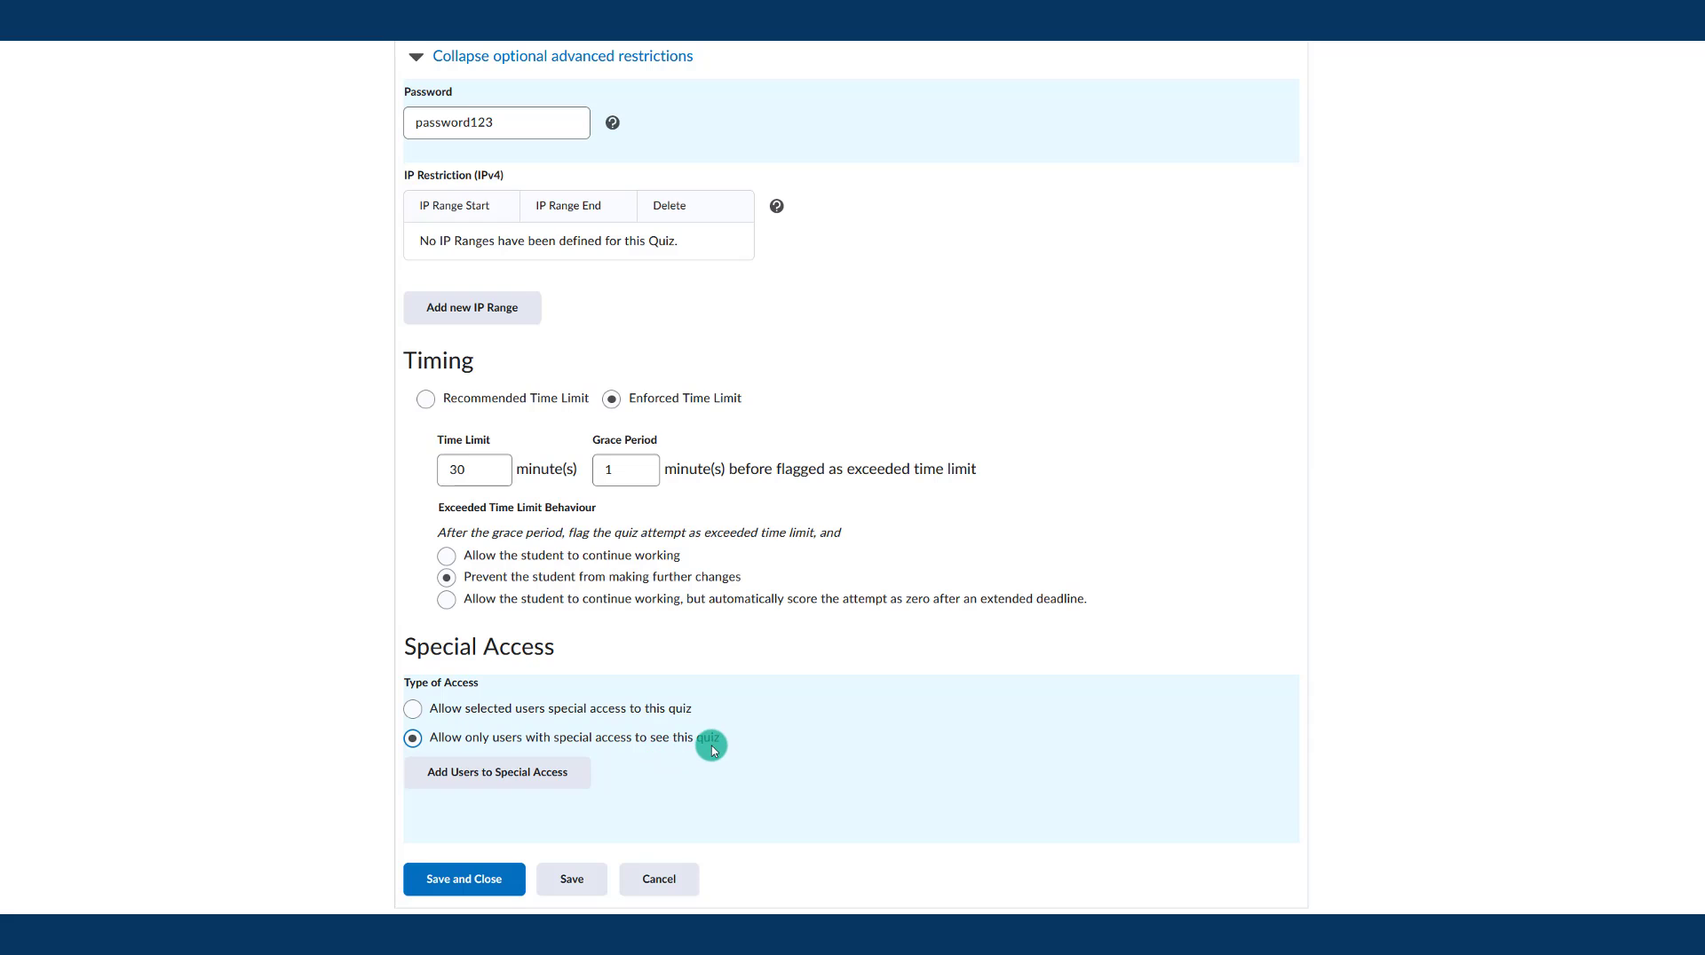
double_click(469, 741)
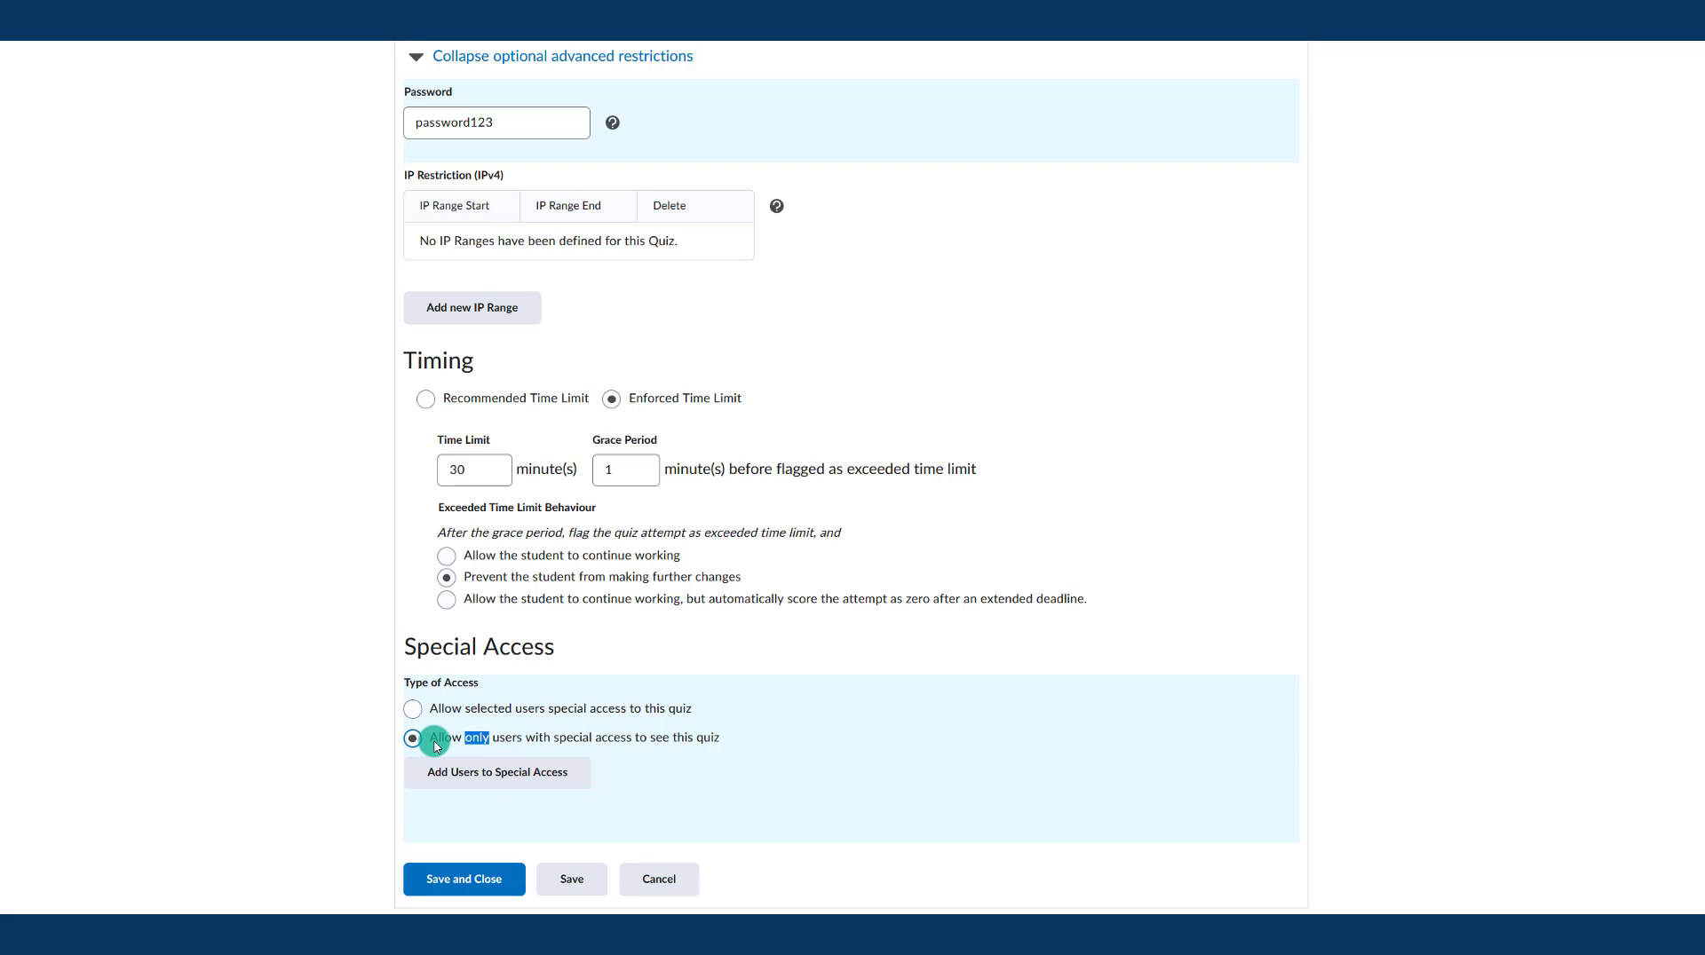
left_click_drag(435, 744, 730, 748)
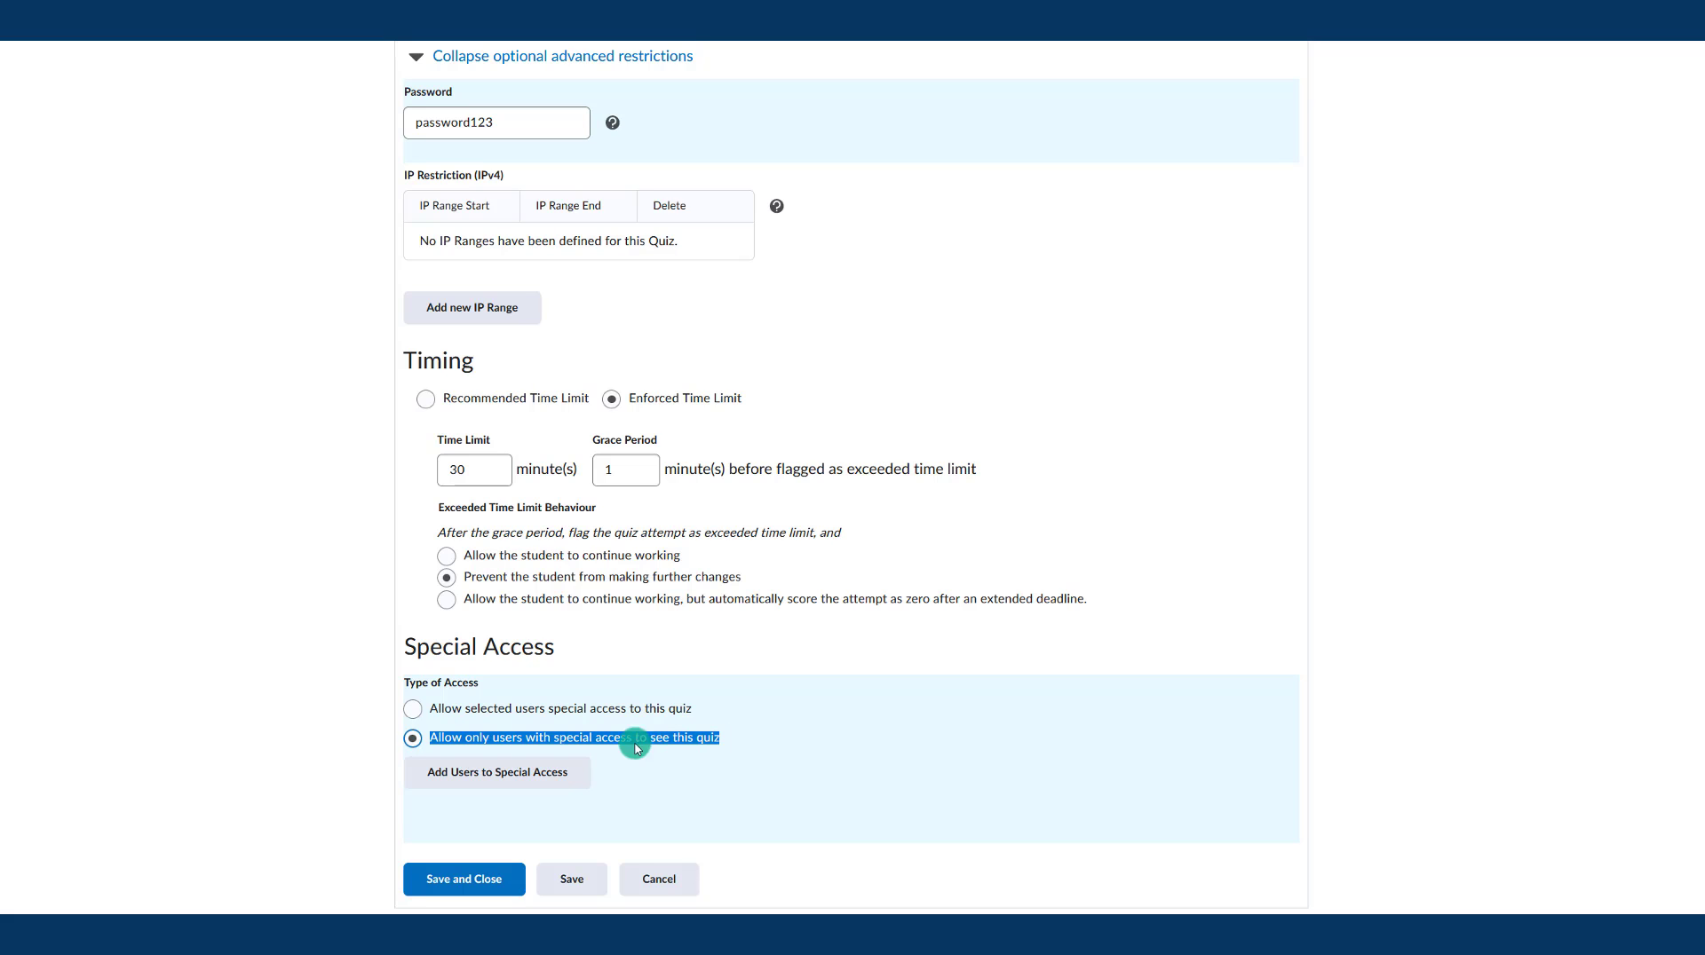
left_click(477, 742)
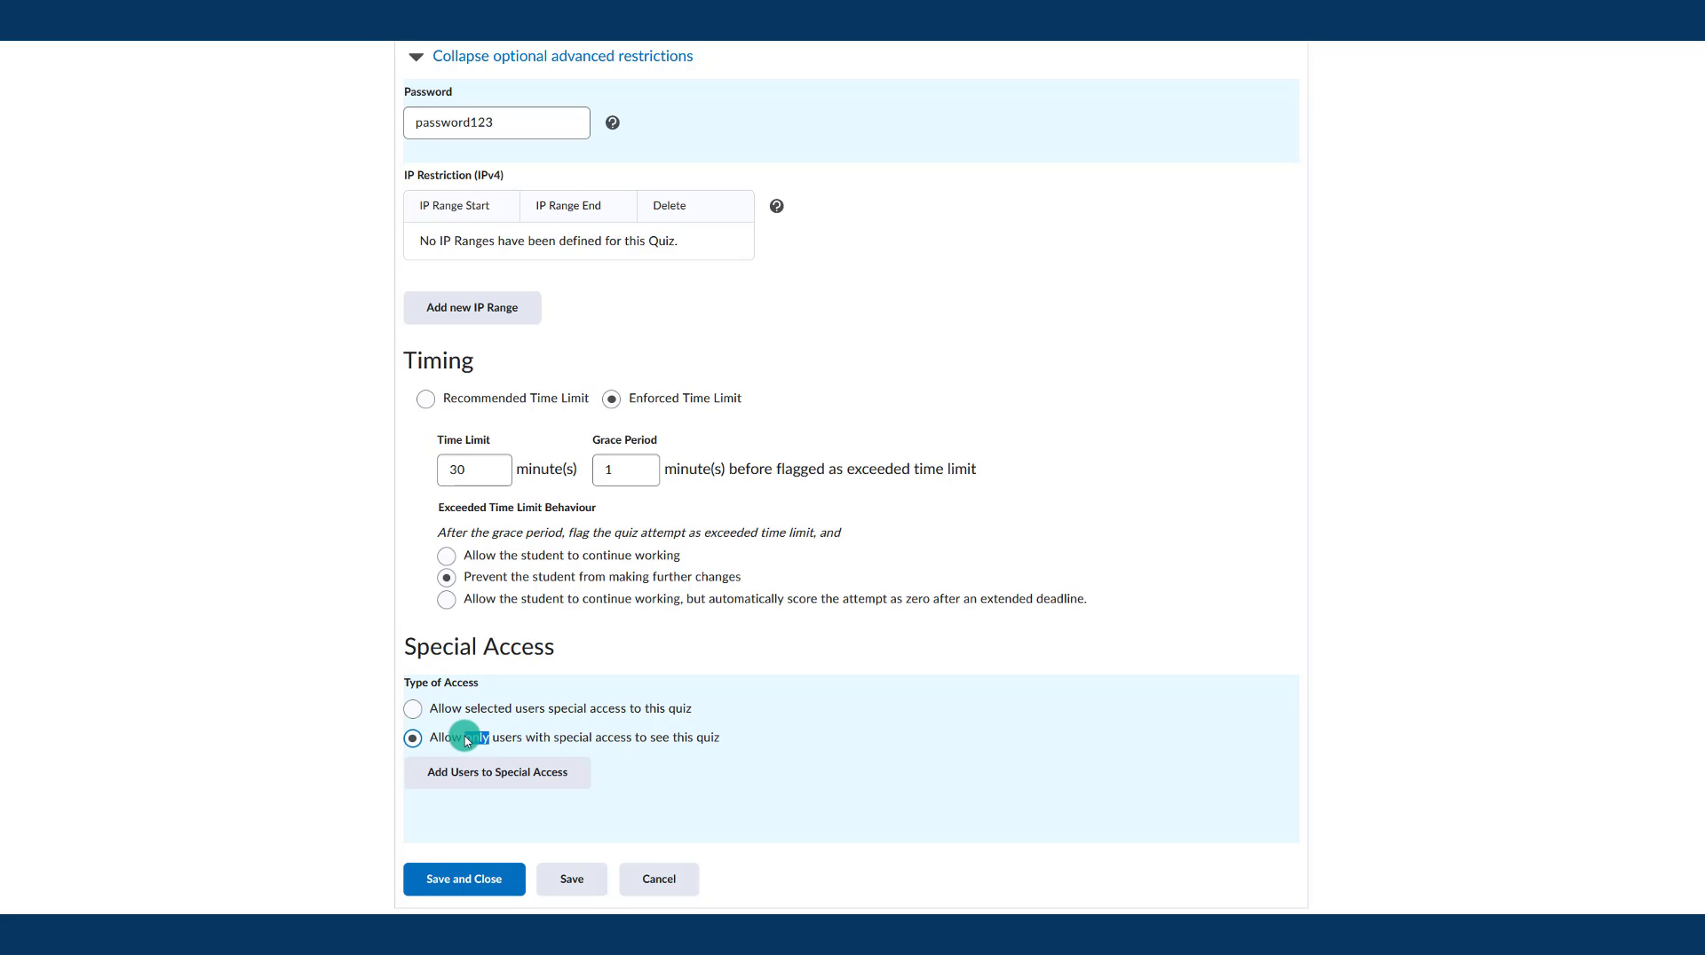
double_click(470, 740)
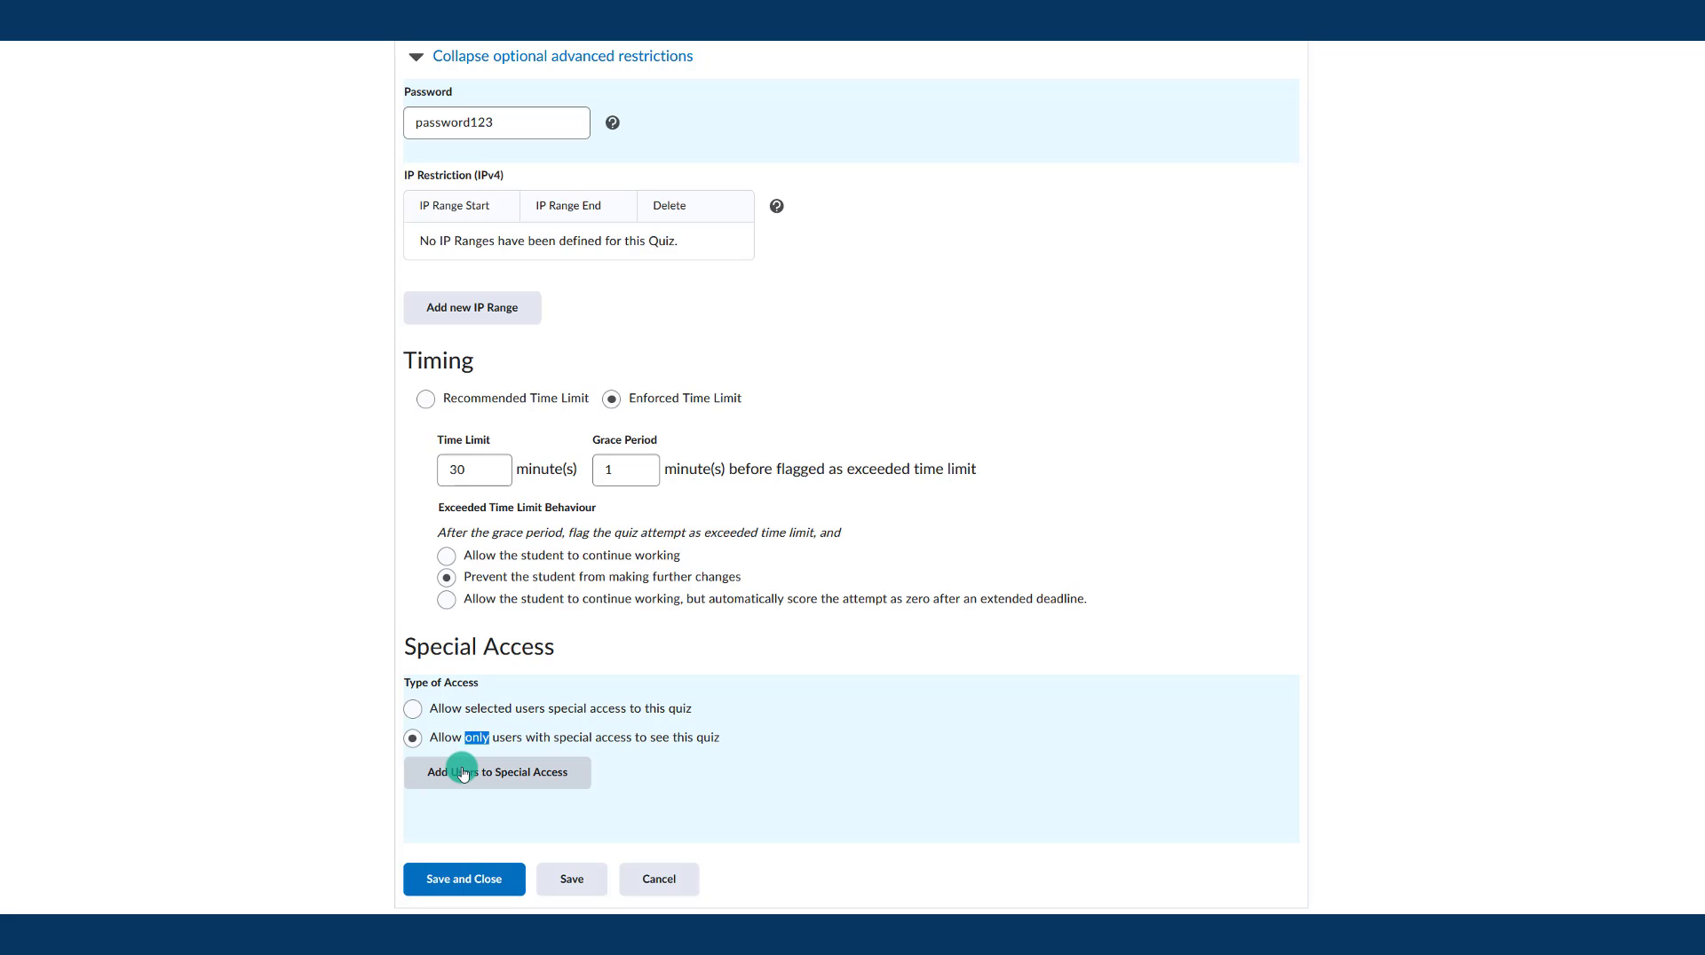
left_click_drag(439, 742, 721, 752)
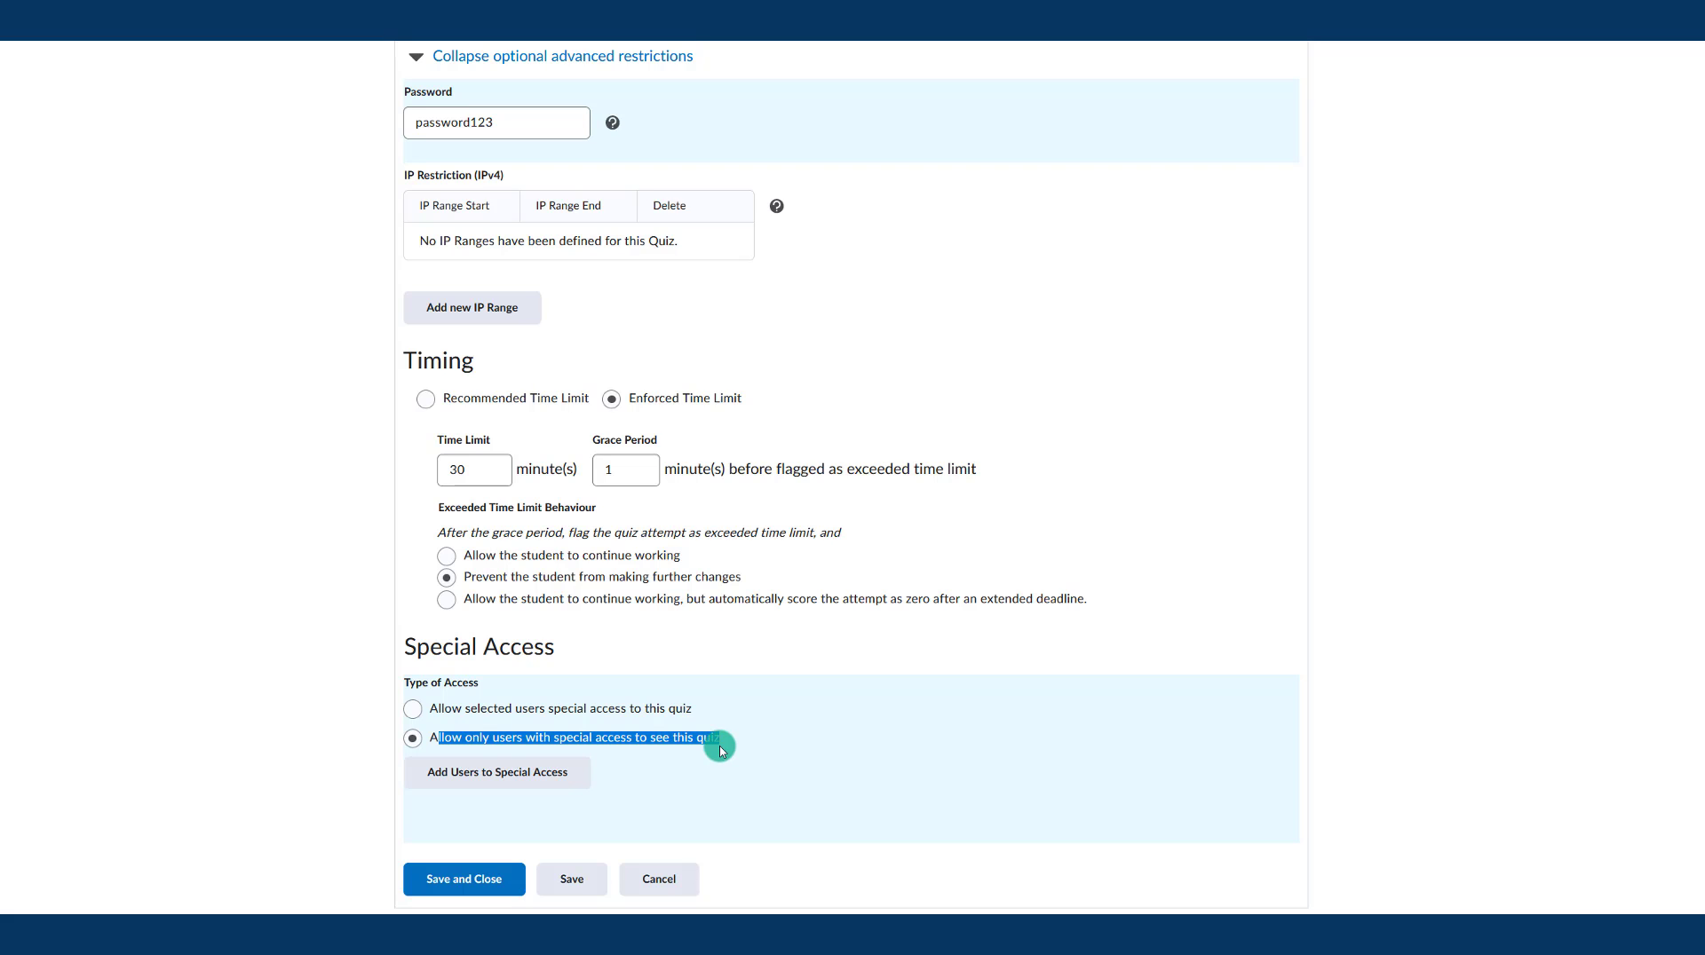
left_click_drag(719, 746, 448, 744)
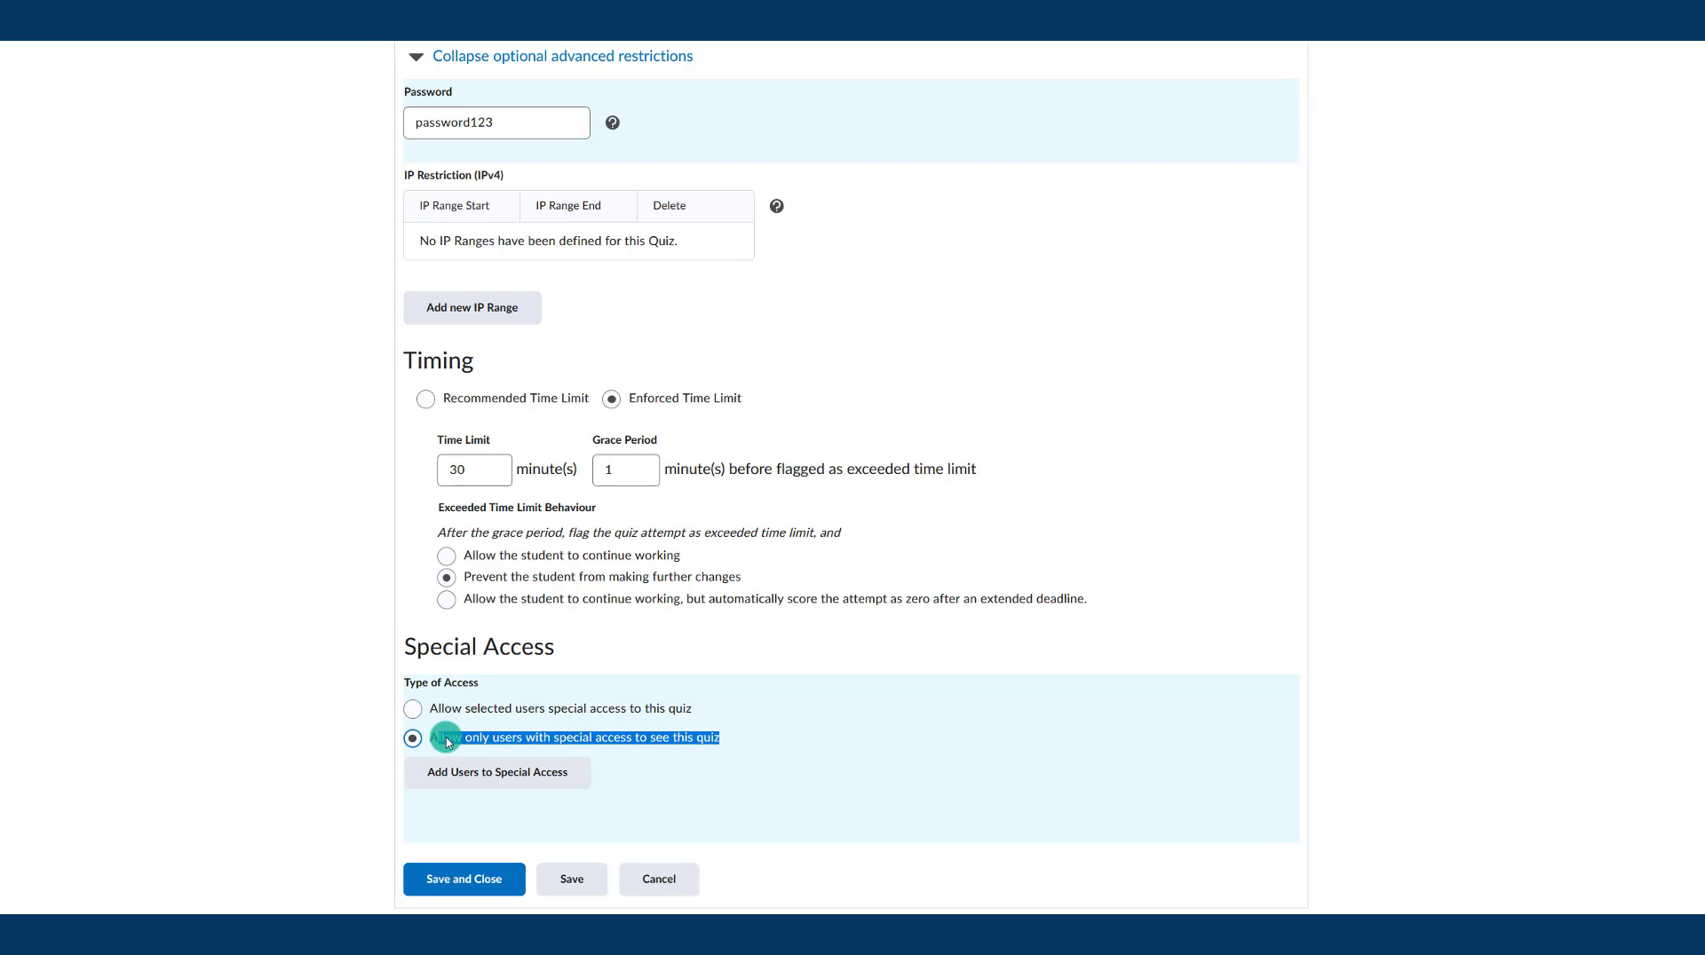
Step: Set the special access type to allow selected users special access to this quiz
left_click(414, 710)
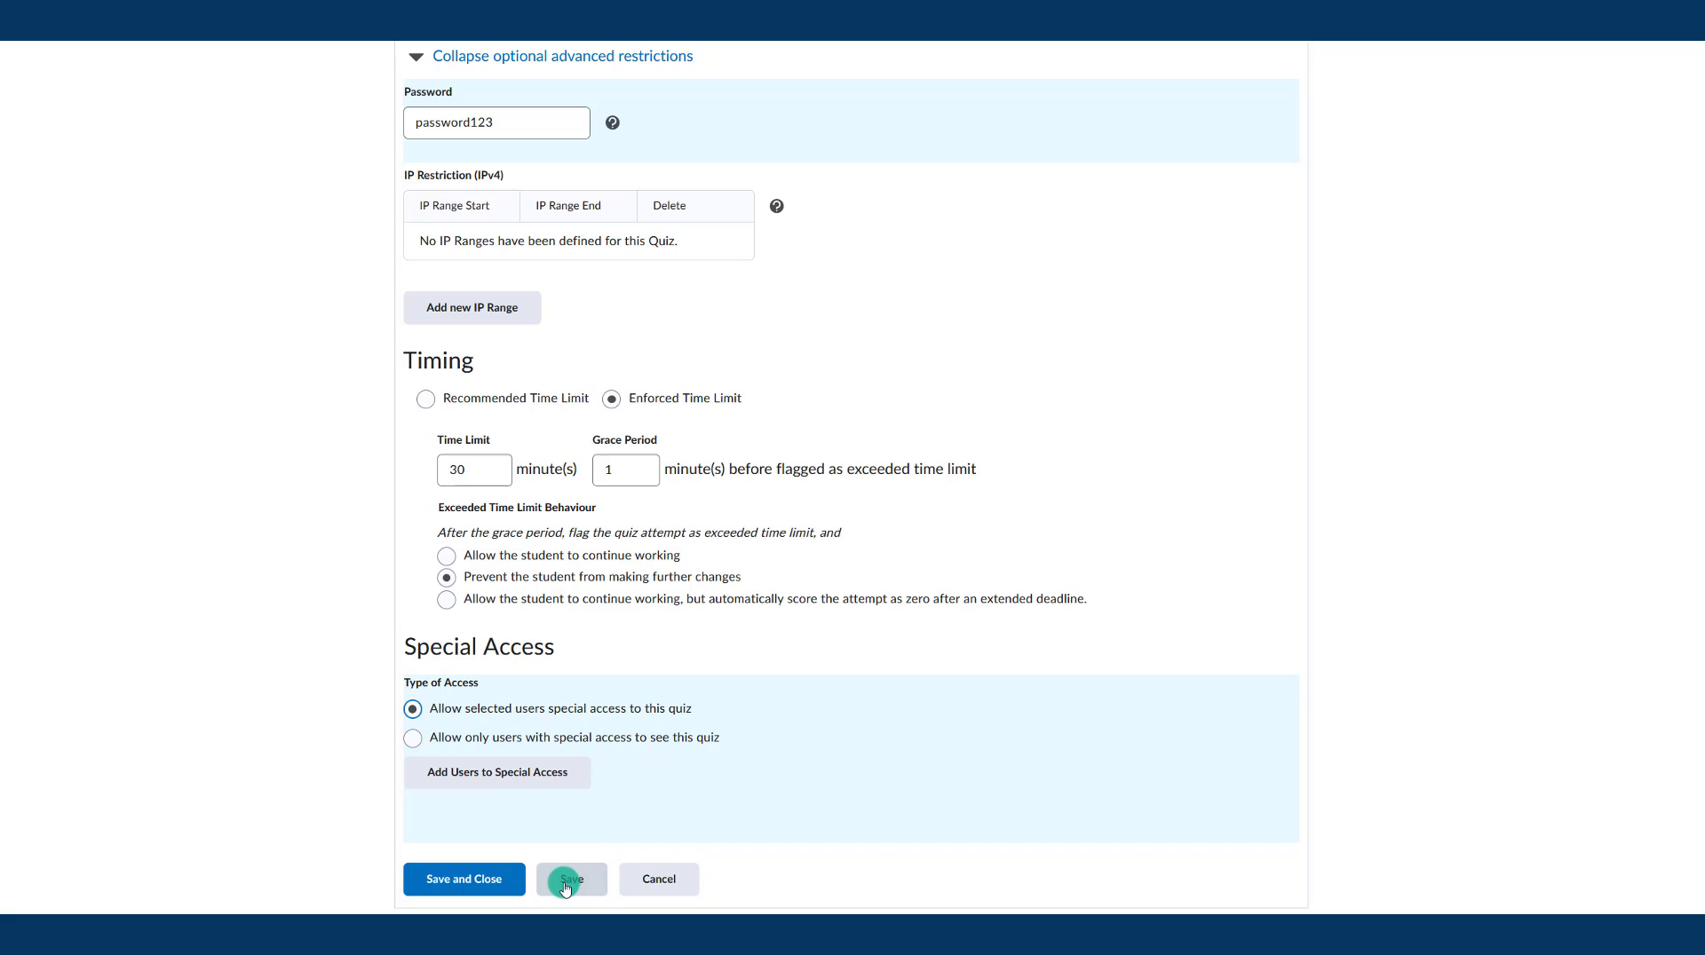
scroll(695, 688, "up", 8)
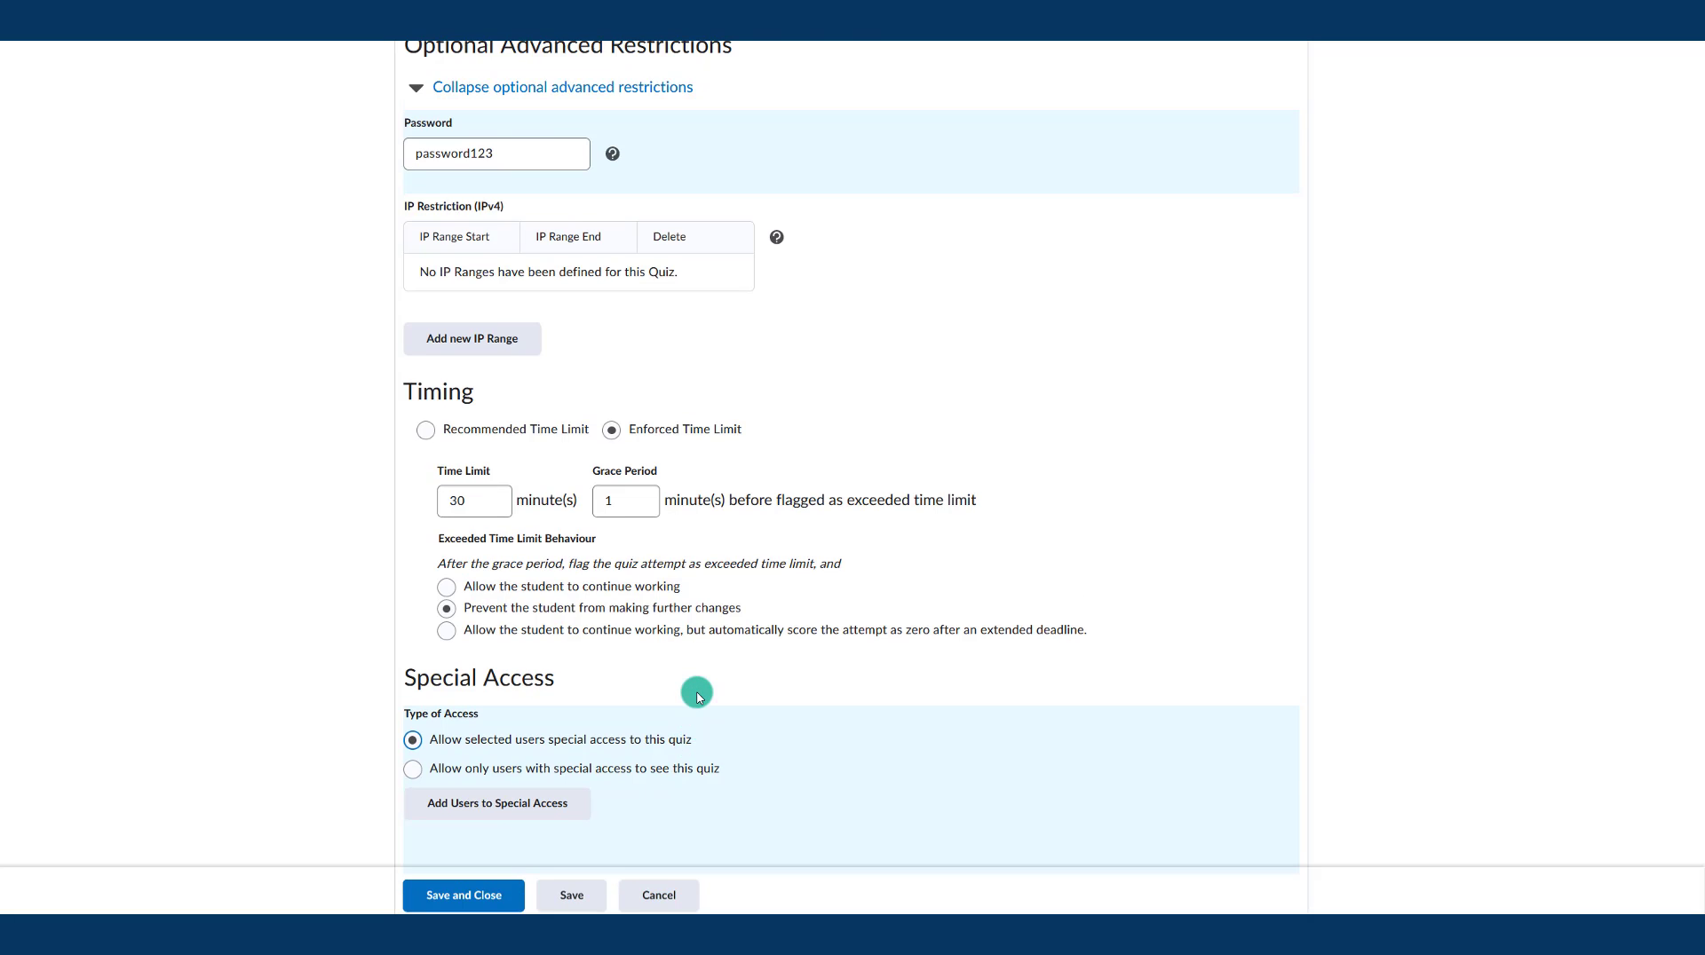
scroll(613, 568, "down", 5)
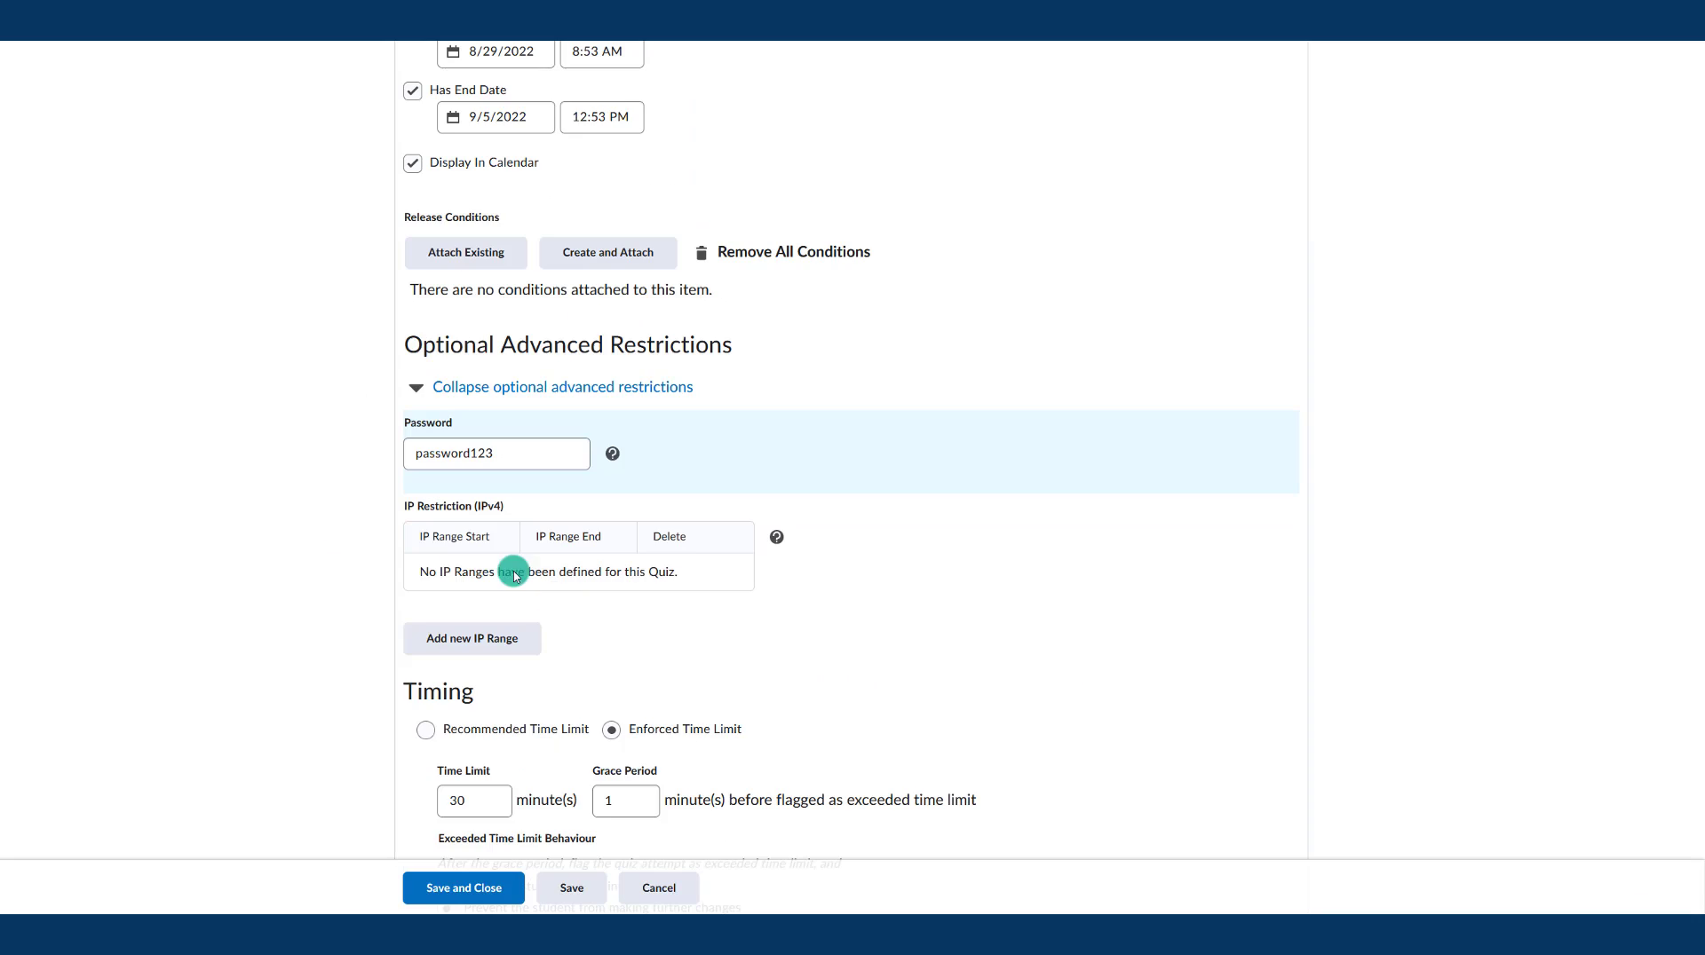
Step: Save the quiz's restrictions with the current special access type while staying in the quiz editor
scroll(518, 785, "down", 3)
scroll(518, 785, "down", 1)
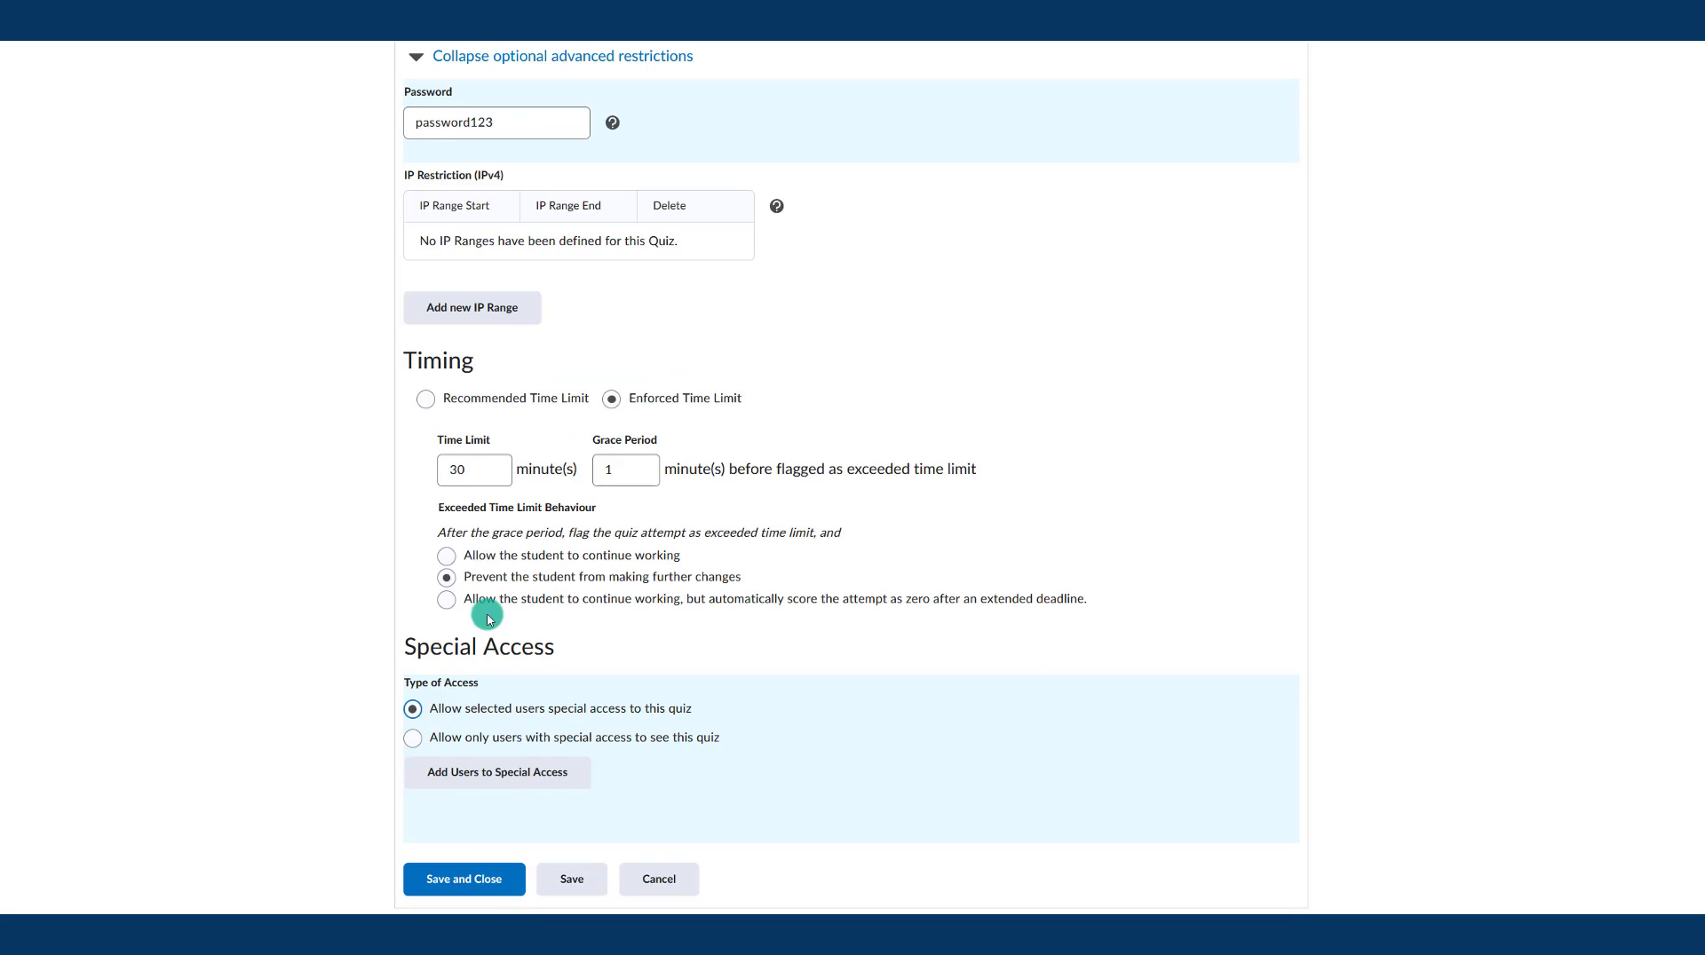
left_click(555, 883)
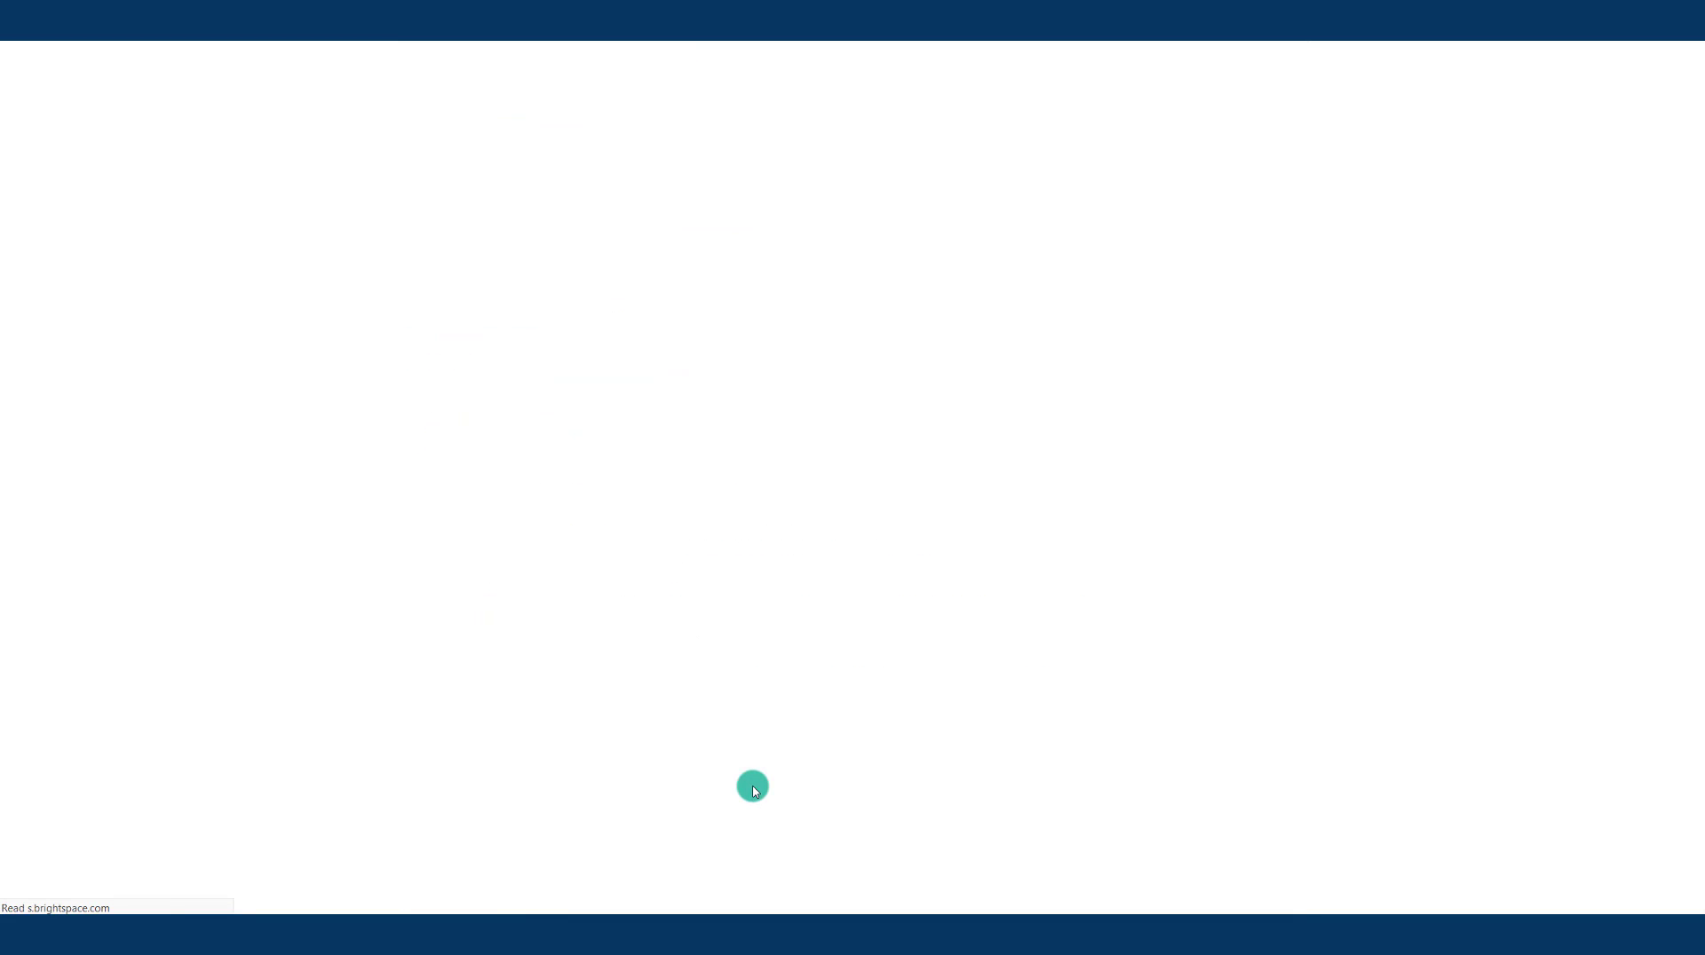
Step: Open the form for adding users to special access on the 3.2 Post-Module Quiz
scroll(715, 757, "down", 9)
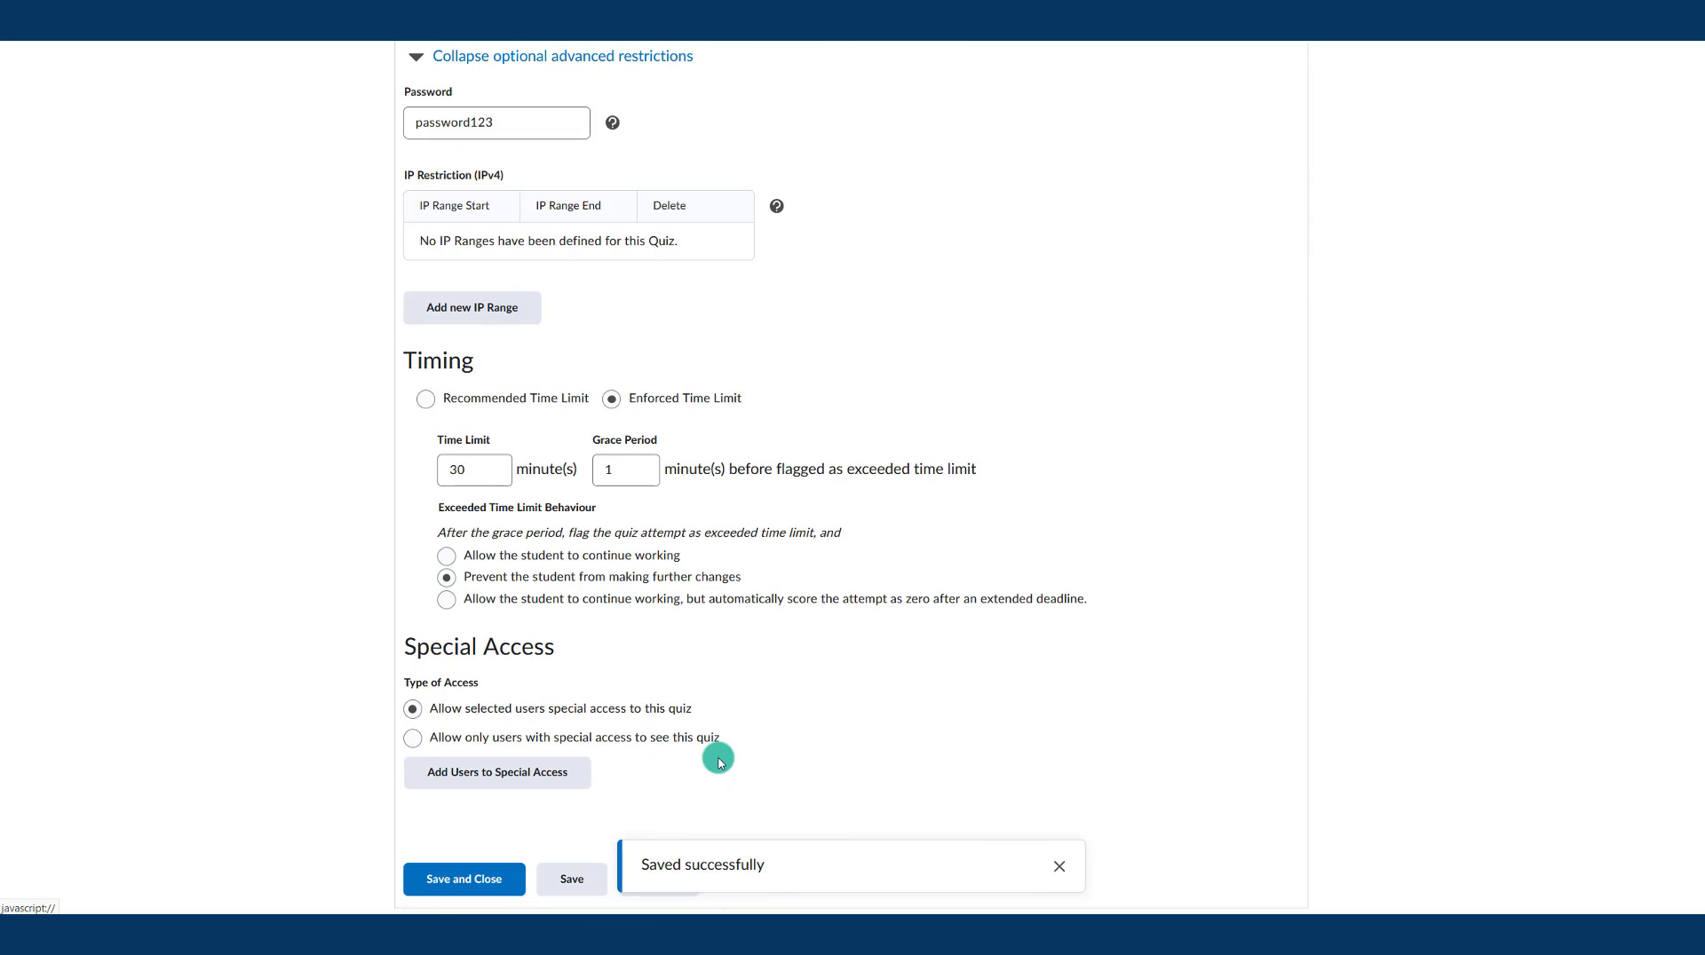
left_click_drag(439, 709, 706, 714)
left_click(478, 776)
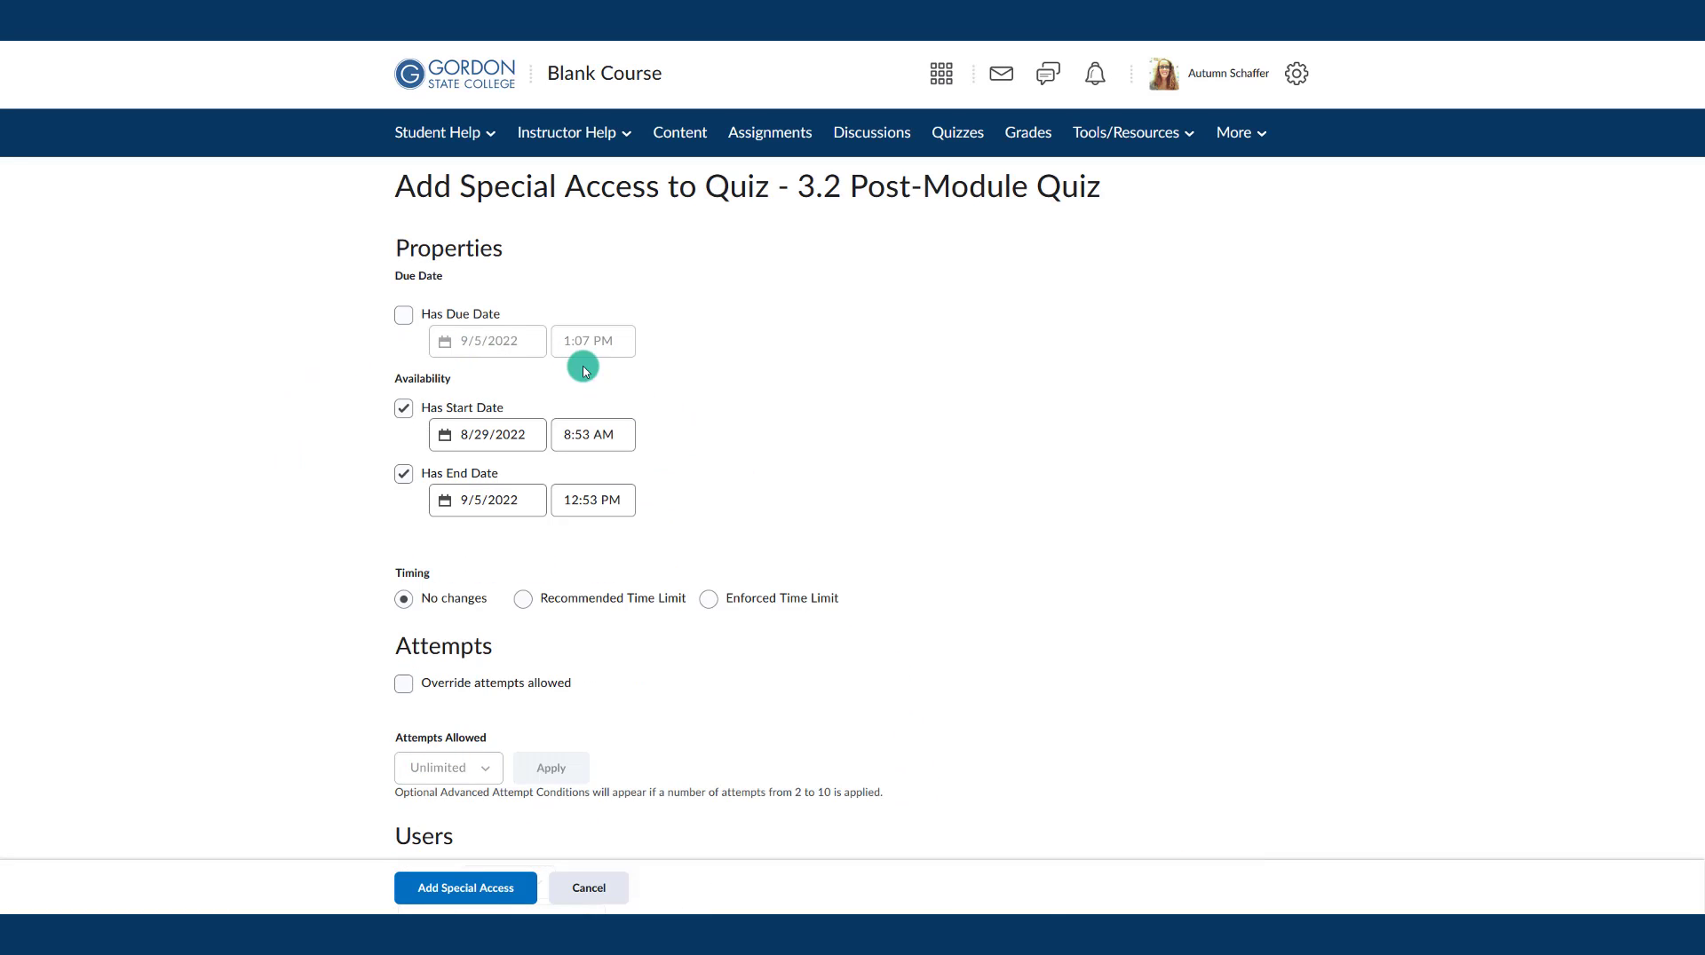
left_click_drag(396, 185, 674, 185)
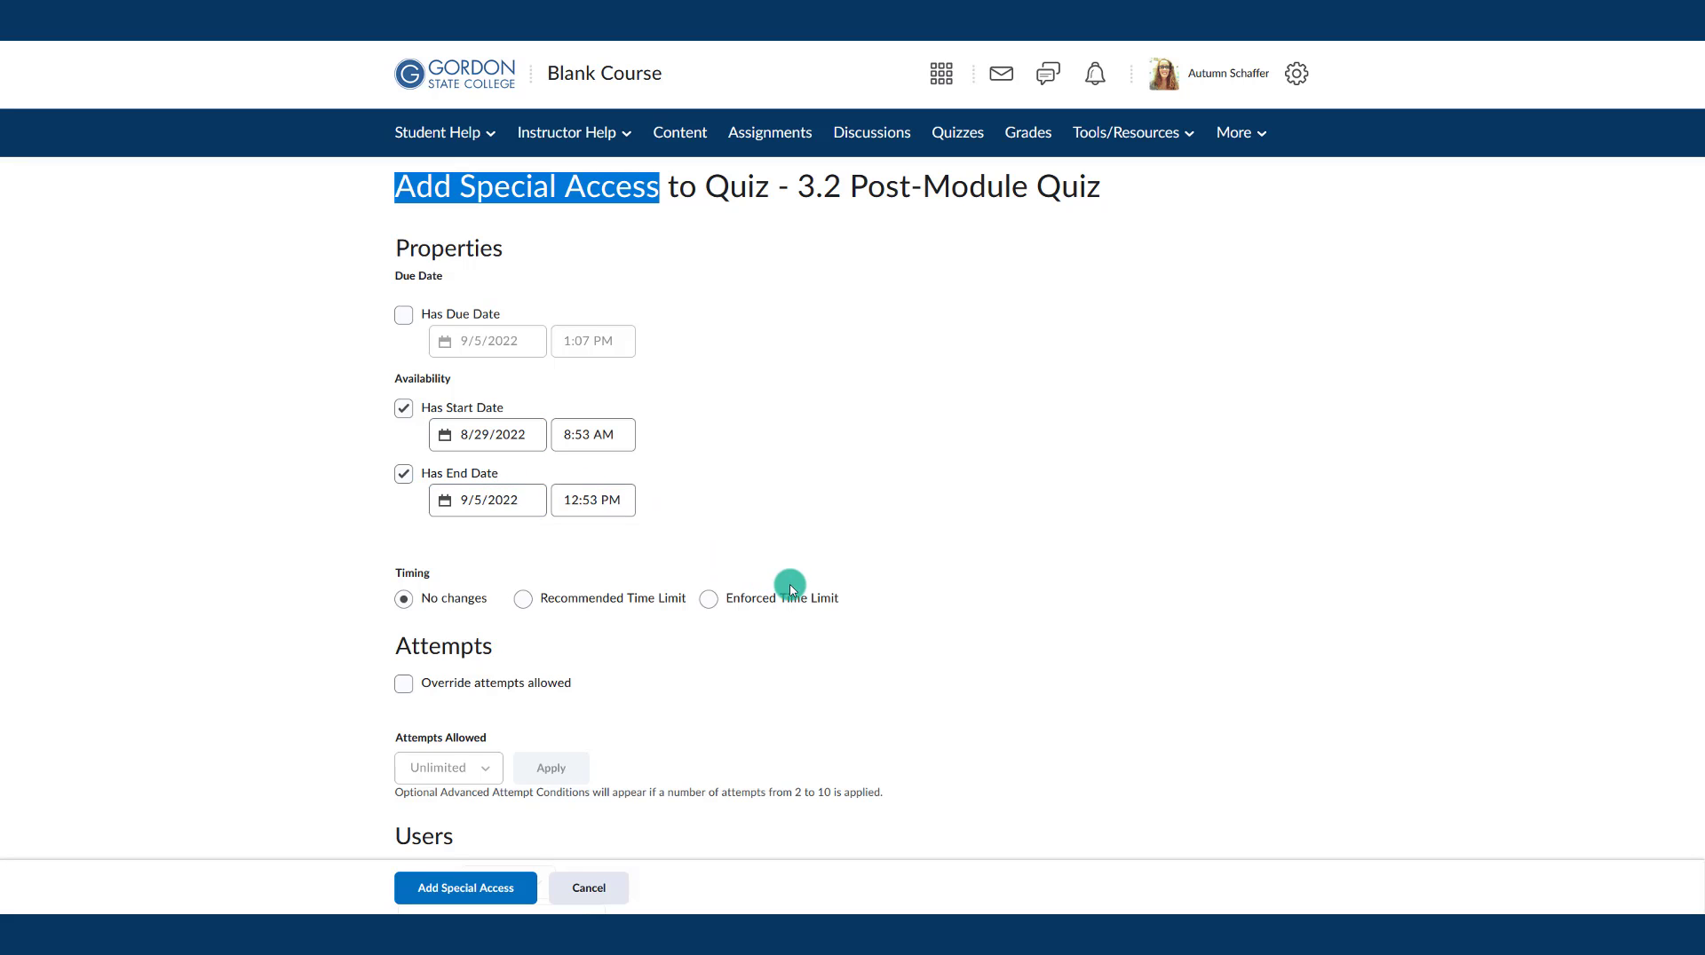
Step: Give the special access an enforced time limit, with a new time limit of 50 minutes
scroll(789, 588, "down", 1)
left_click(742, 513)
left_click(459, 639)
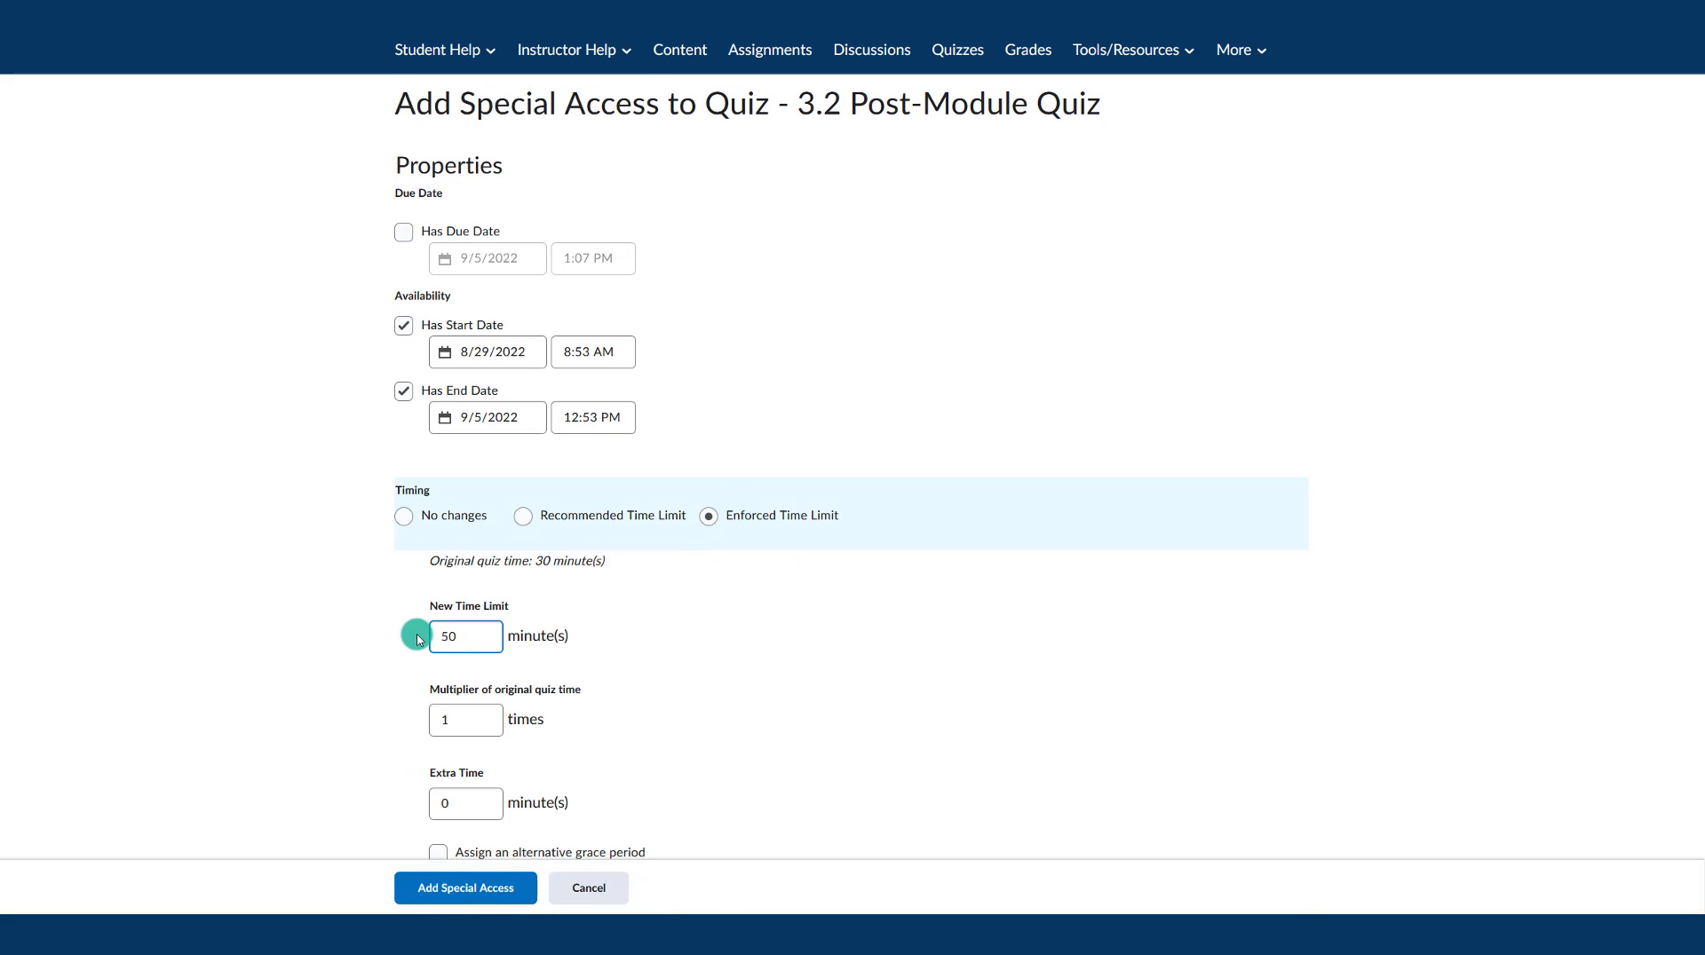
type("50")
left_click(418, 464)
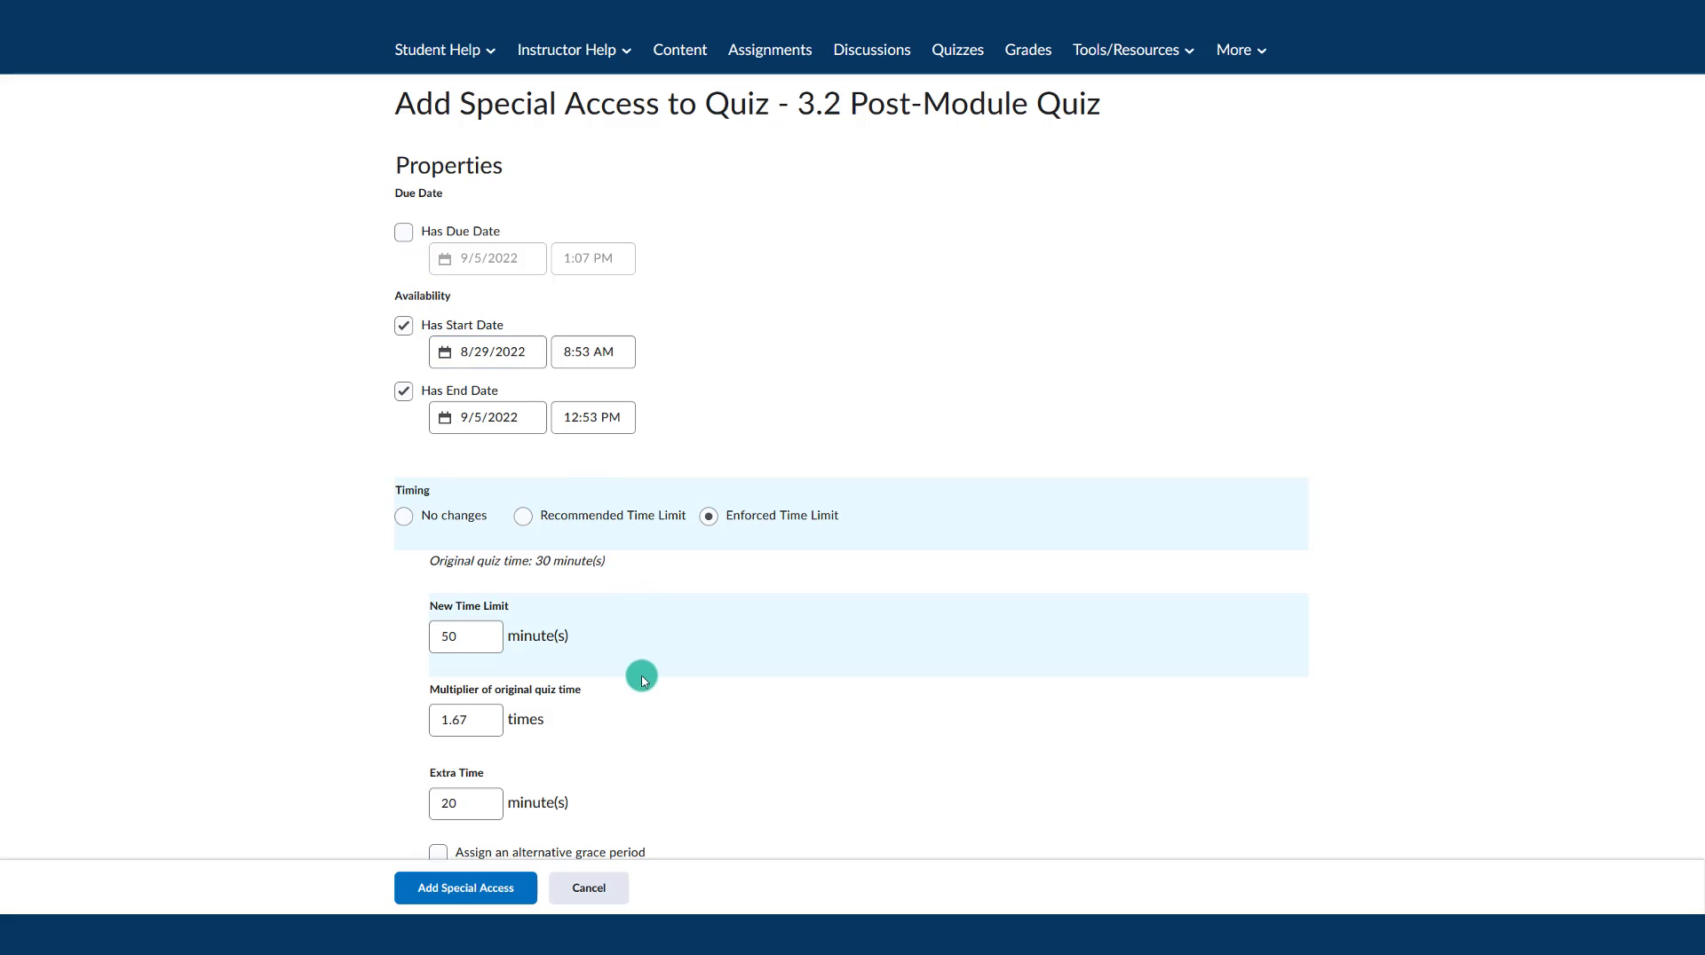
Step: Set the special access availability start date to 9/1/2022
scroll(637, 697, "down", 1)
scroll(637, 692, "down", 5)
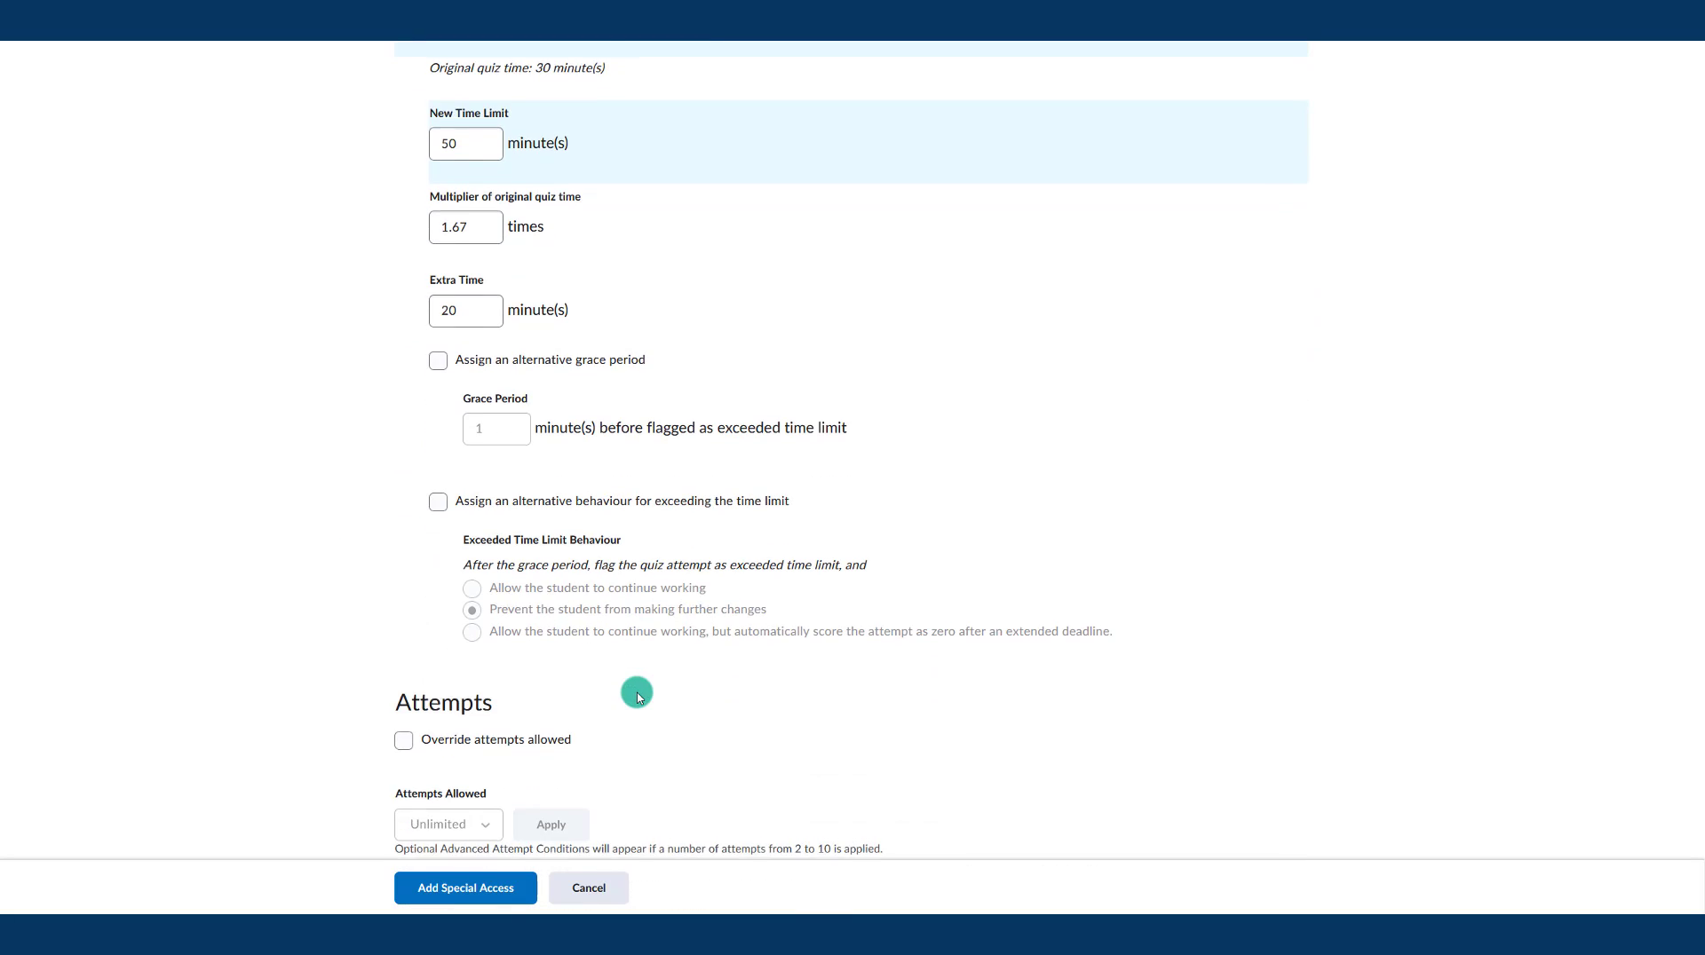
scroll(636, 689, "up", 5)
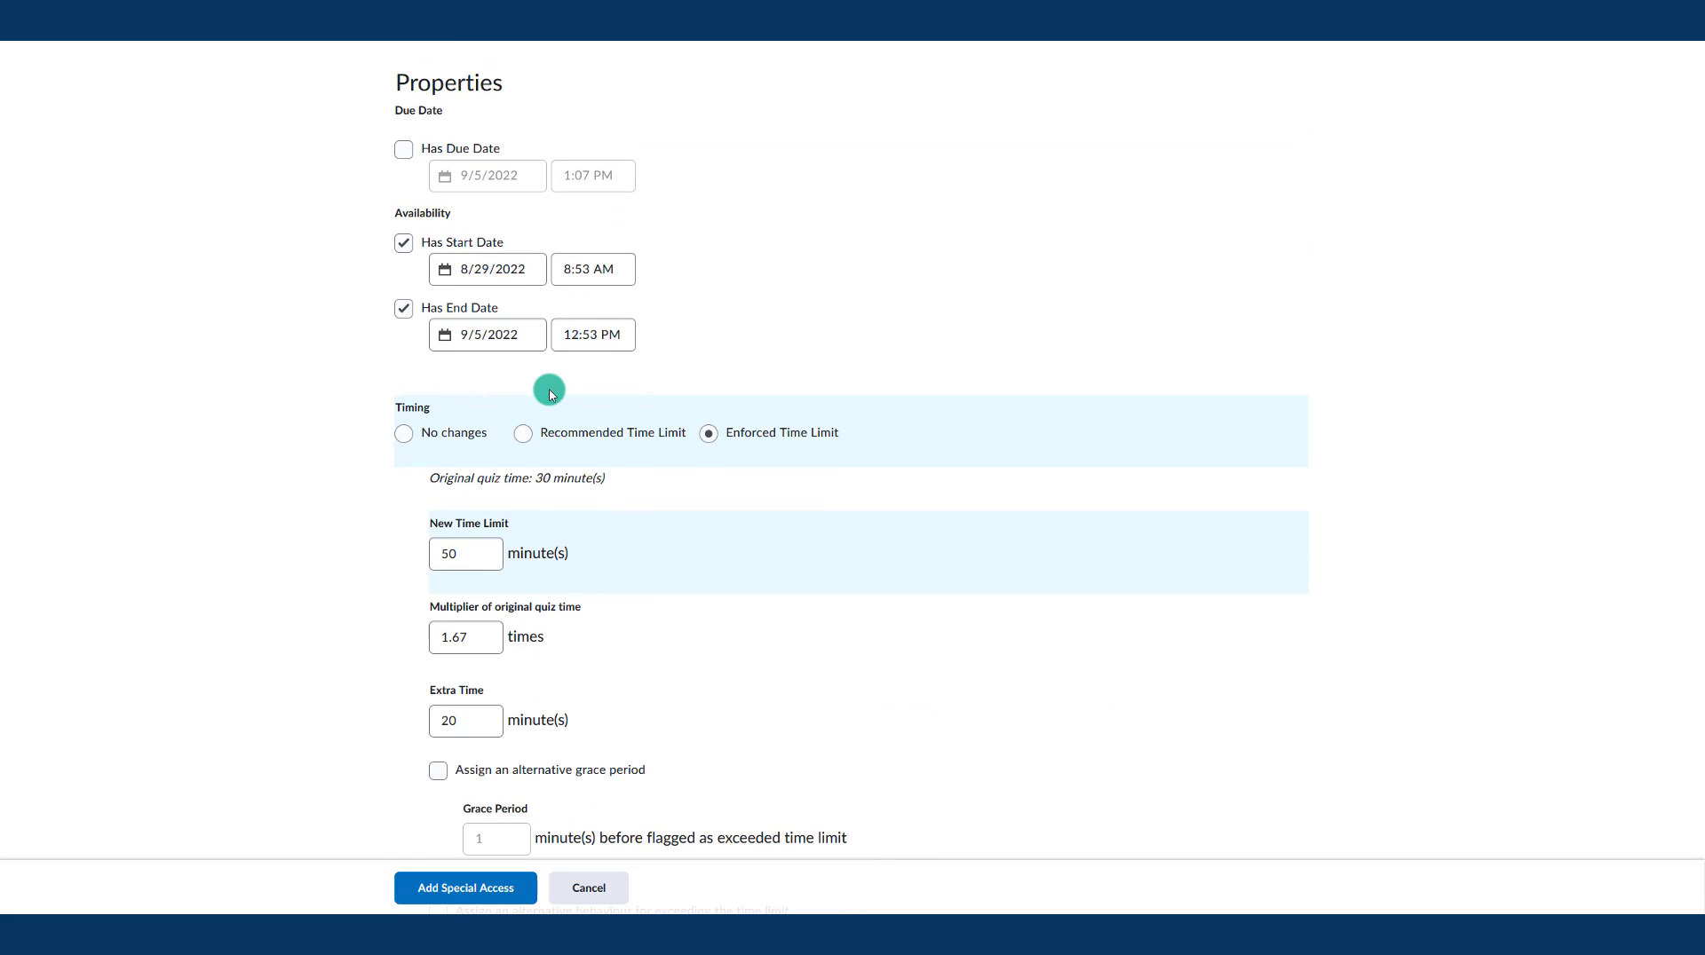
left_click(500, 257)
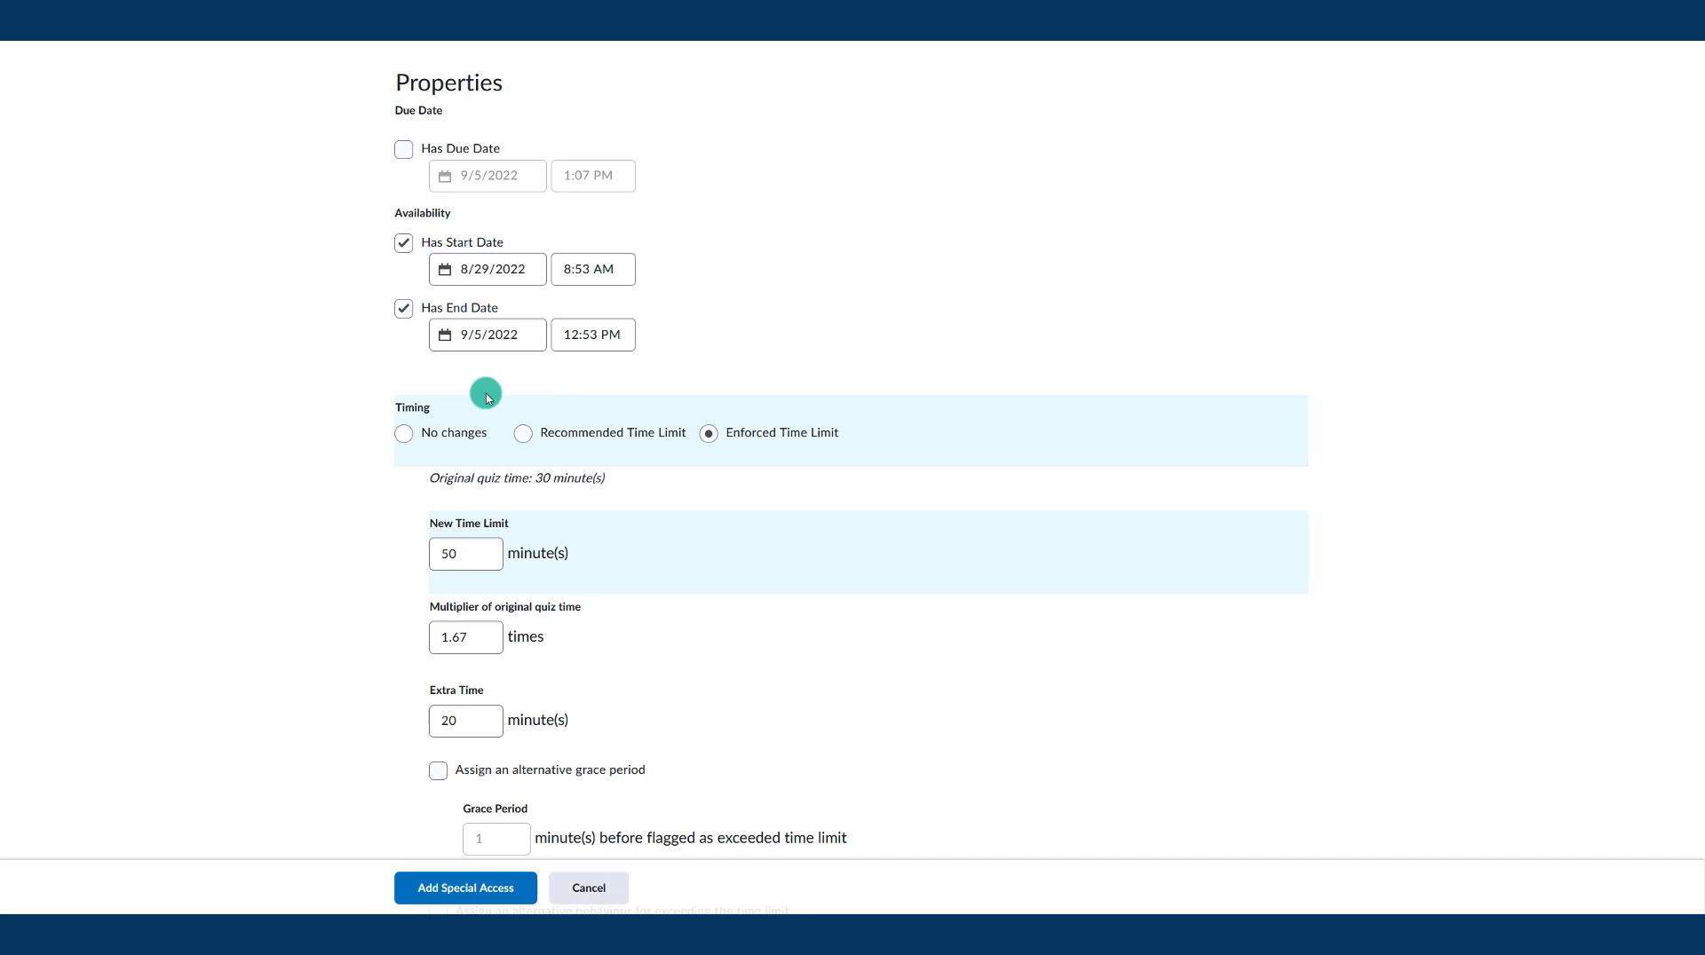
left_click(462, 275)
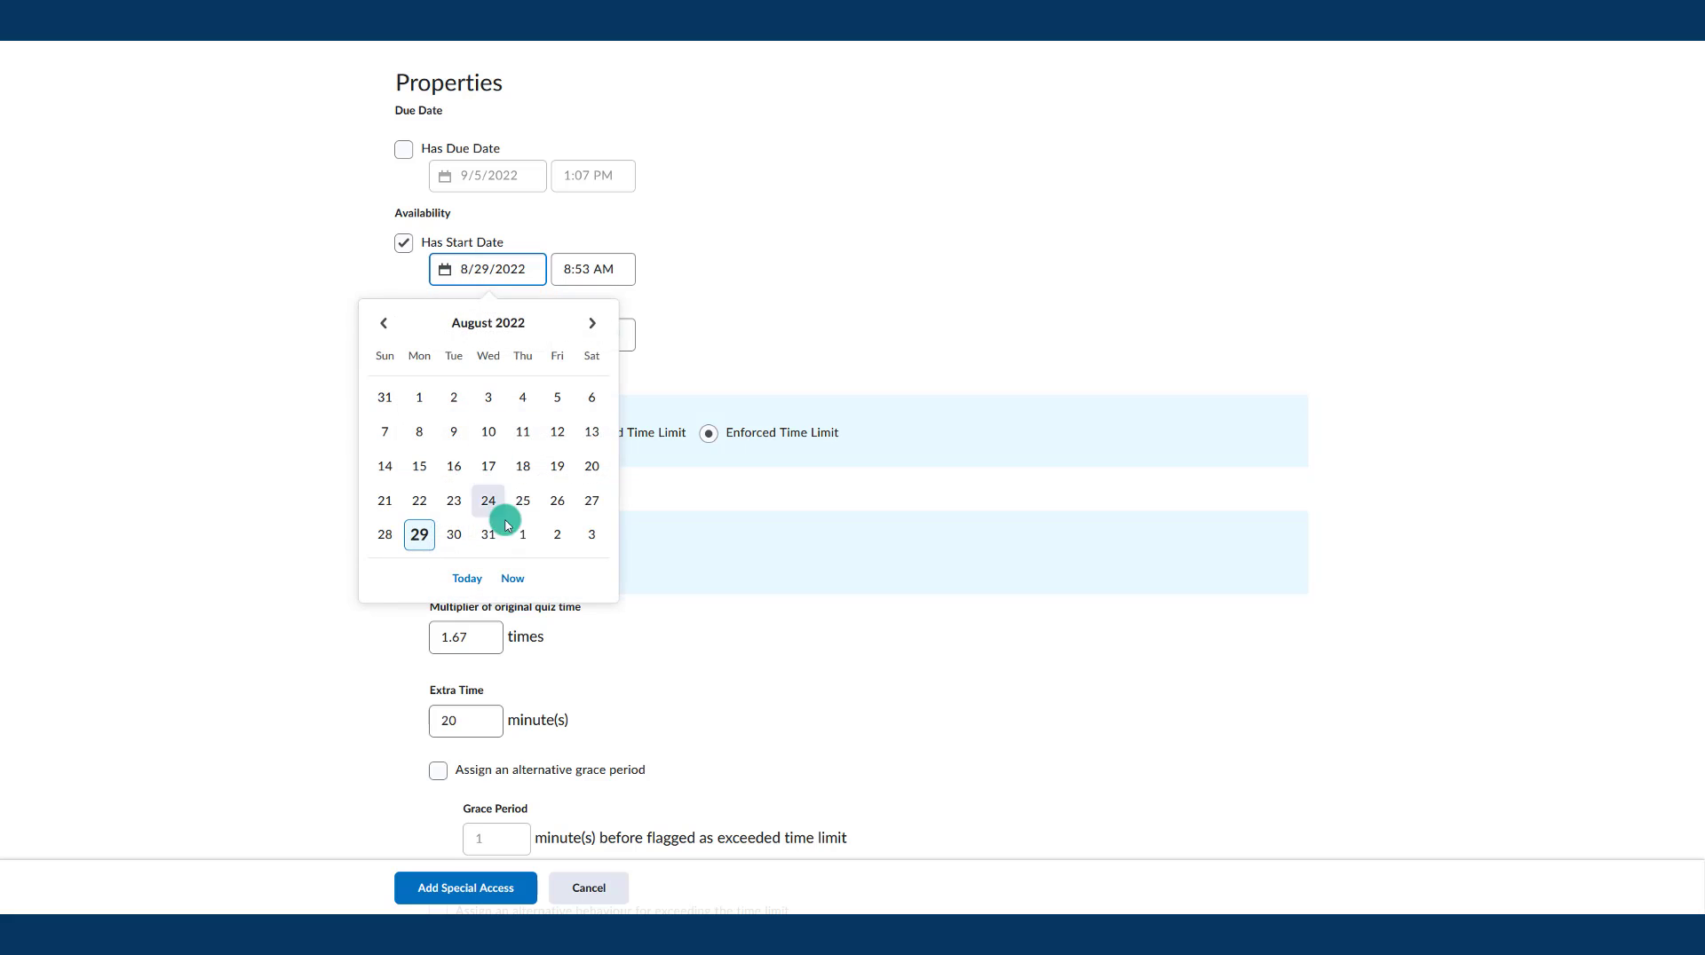
left_click(517, 532)
Step: Set the special access availability end date to 10/6/2022
left_click(487, 334)
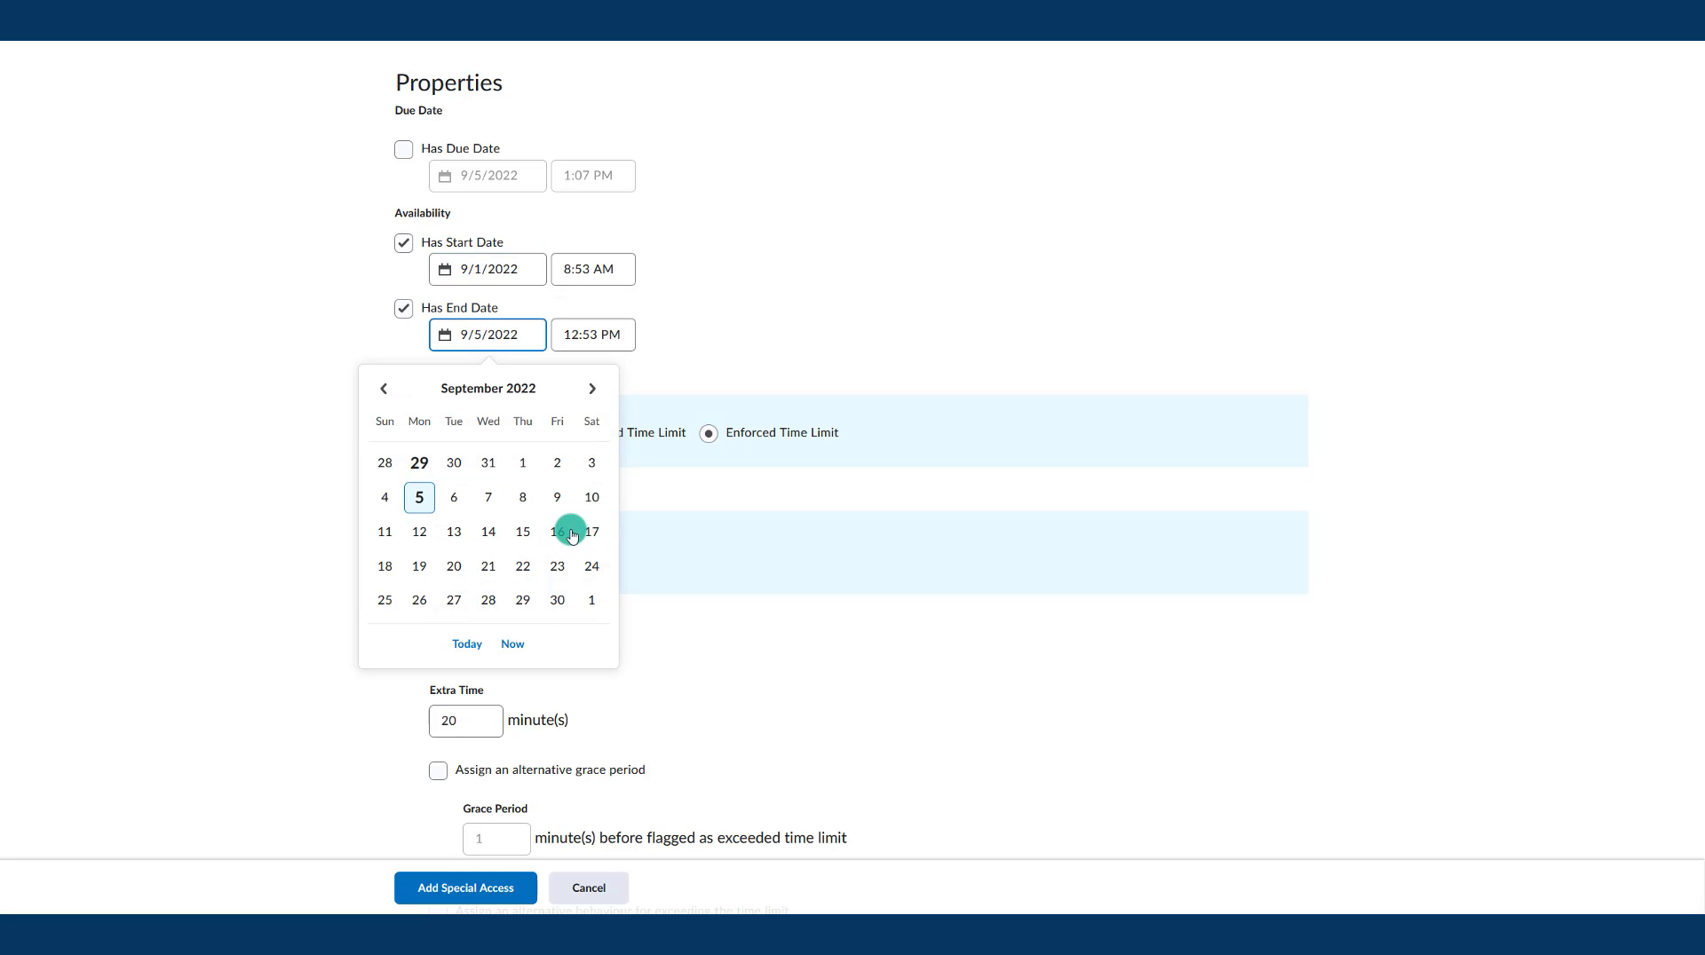
left_click(591, 388)
left_click(528, 497)
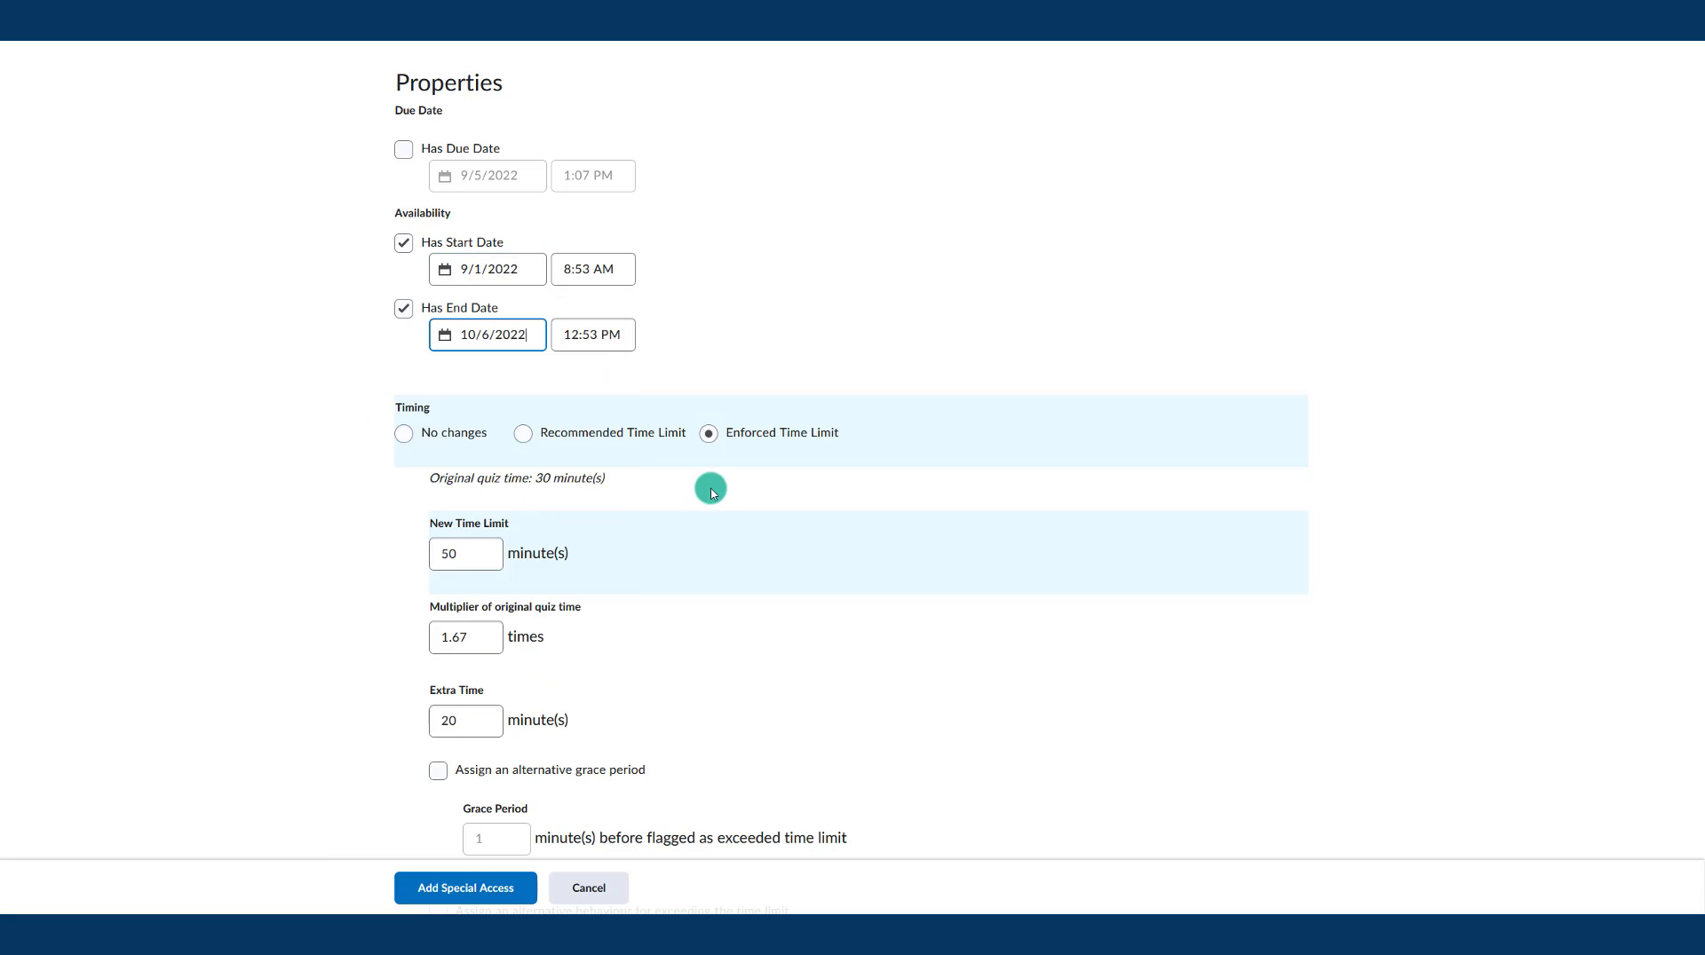
Step: Set the special access availability end date to 9/8/2022
left_click(521, 333)
left_click(384, 388)
left_click(522, 497)
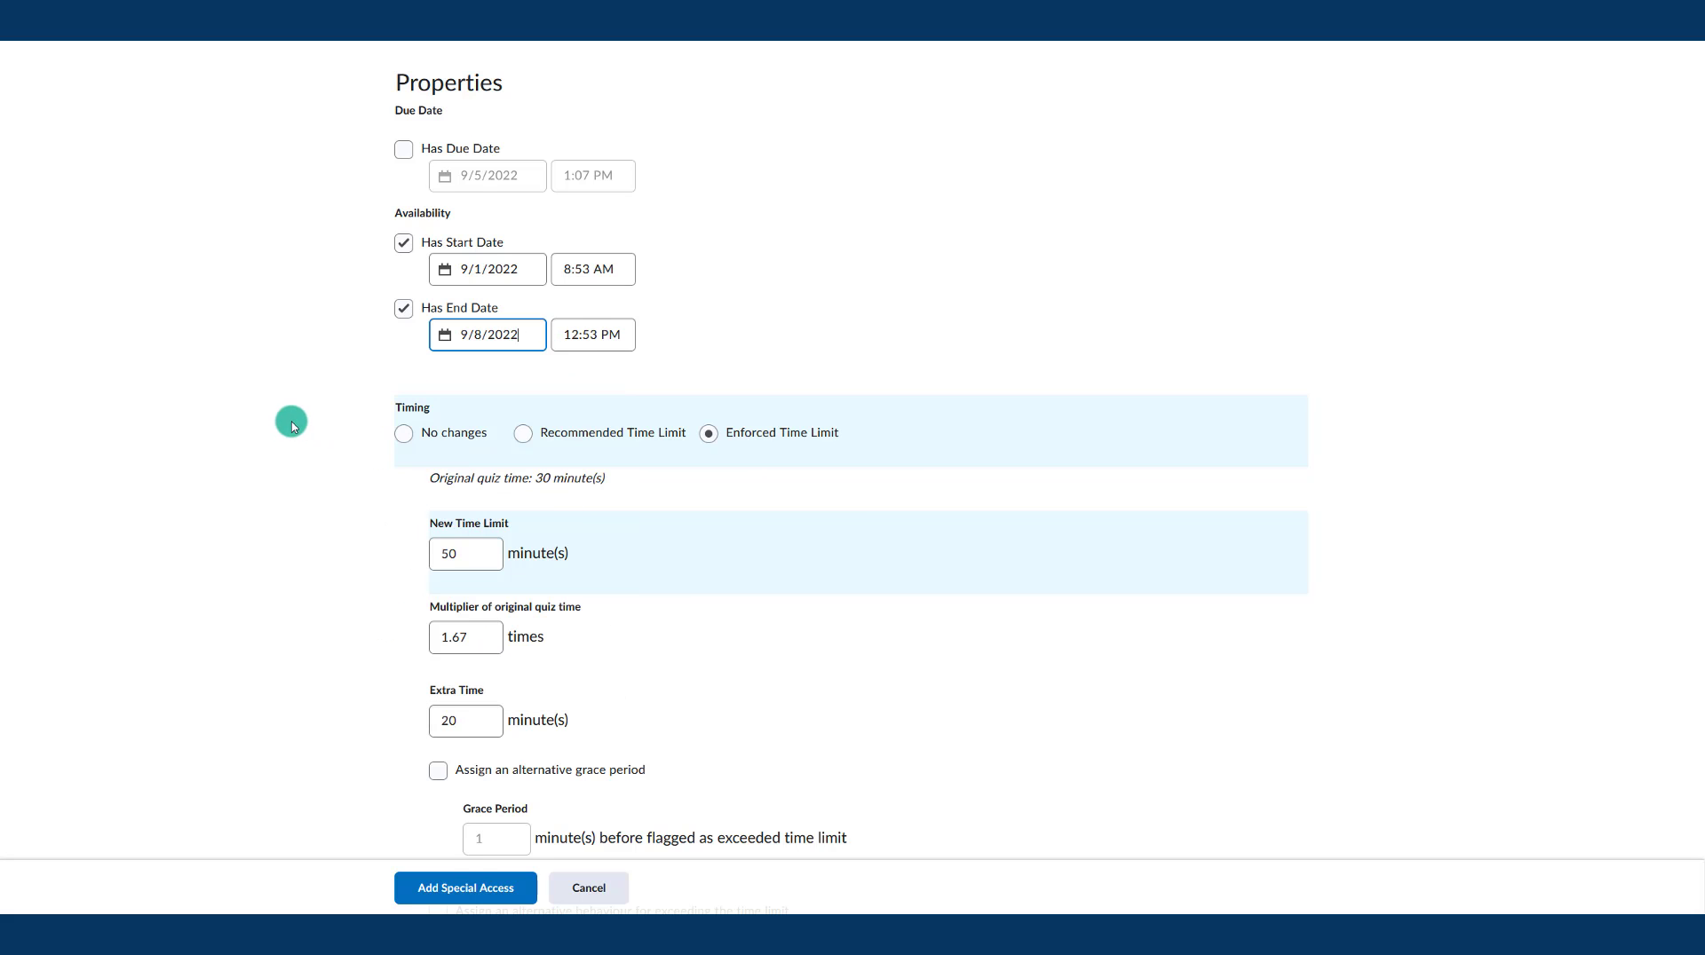
Step: Try the override for attempts allowed in the special access settings, and switch it off again
left_click(487, 551)
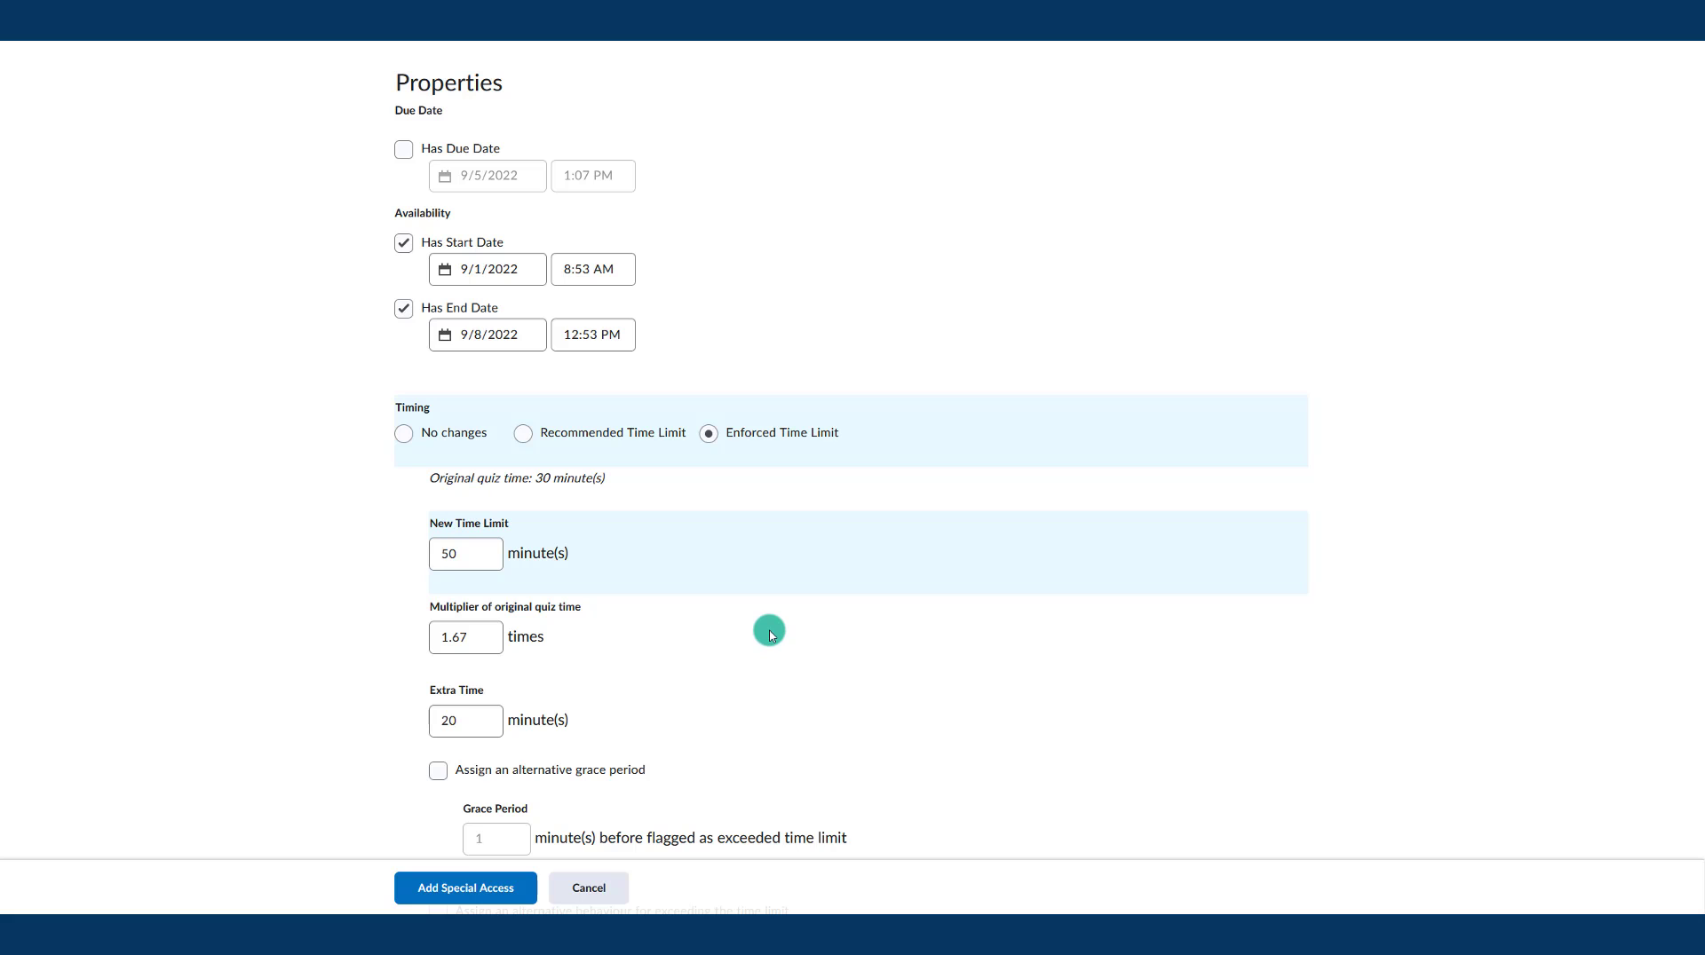
scroll(769, 630, "down", 2)
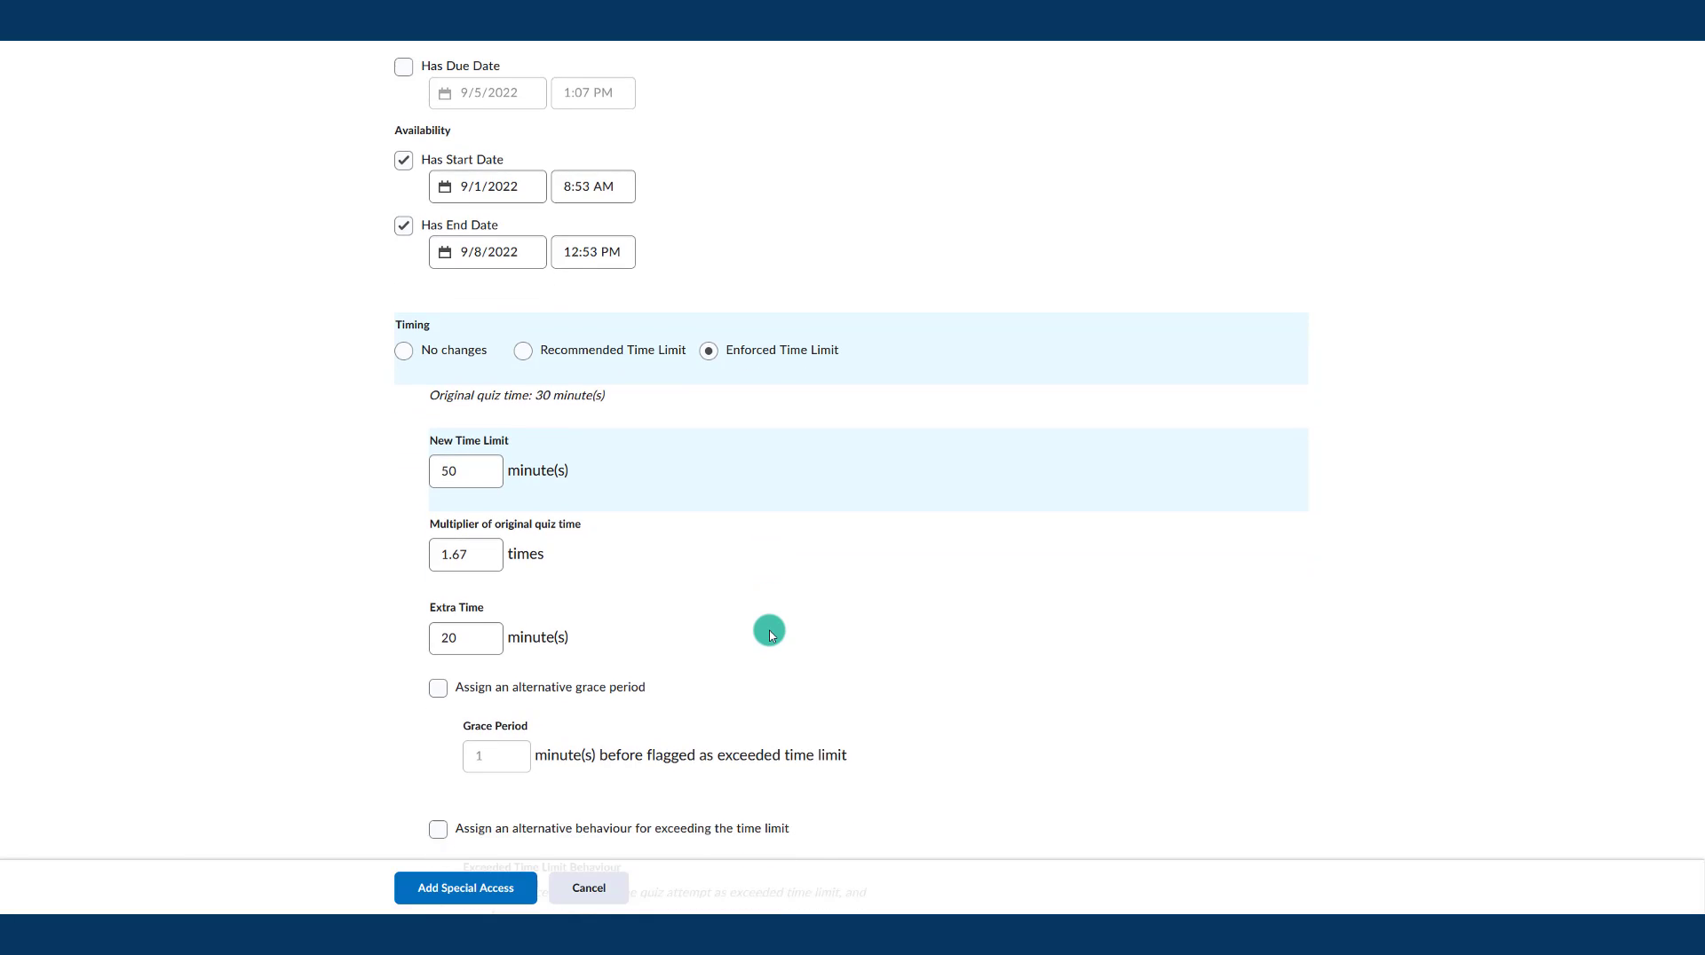
left_click(419, 524)
scroll(414, 522, "down", 2)
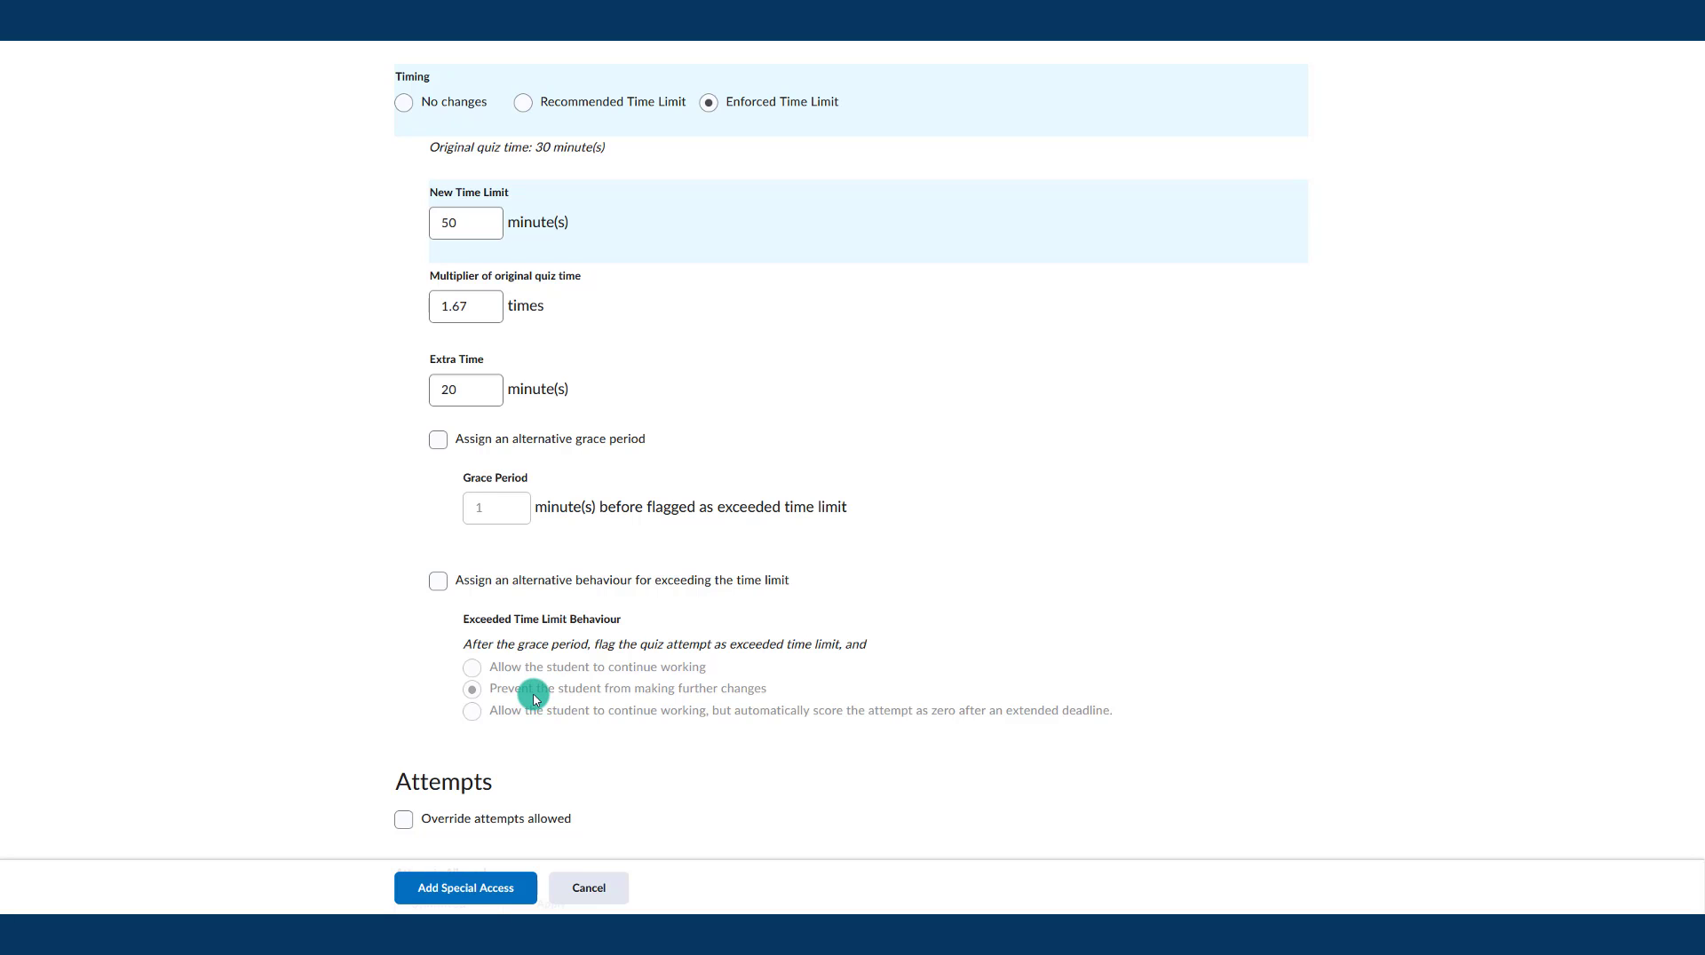
scroll(536, 700, "down", 2)
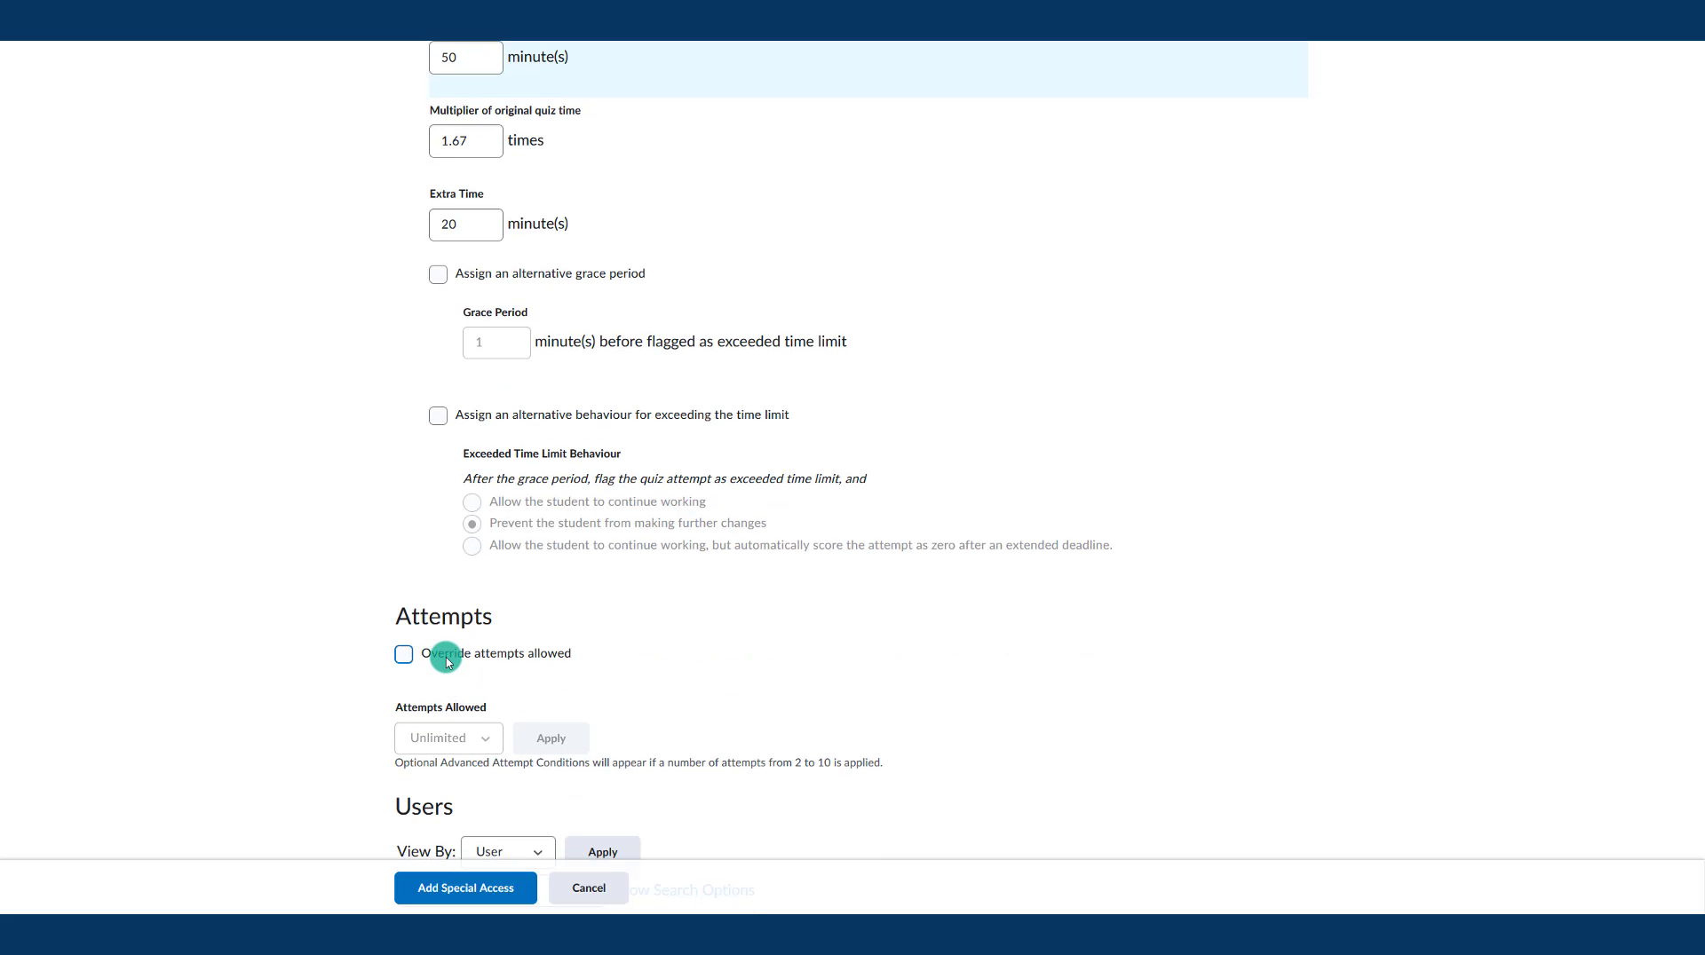
left_click(446, 662)
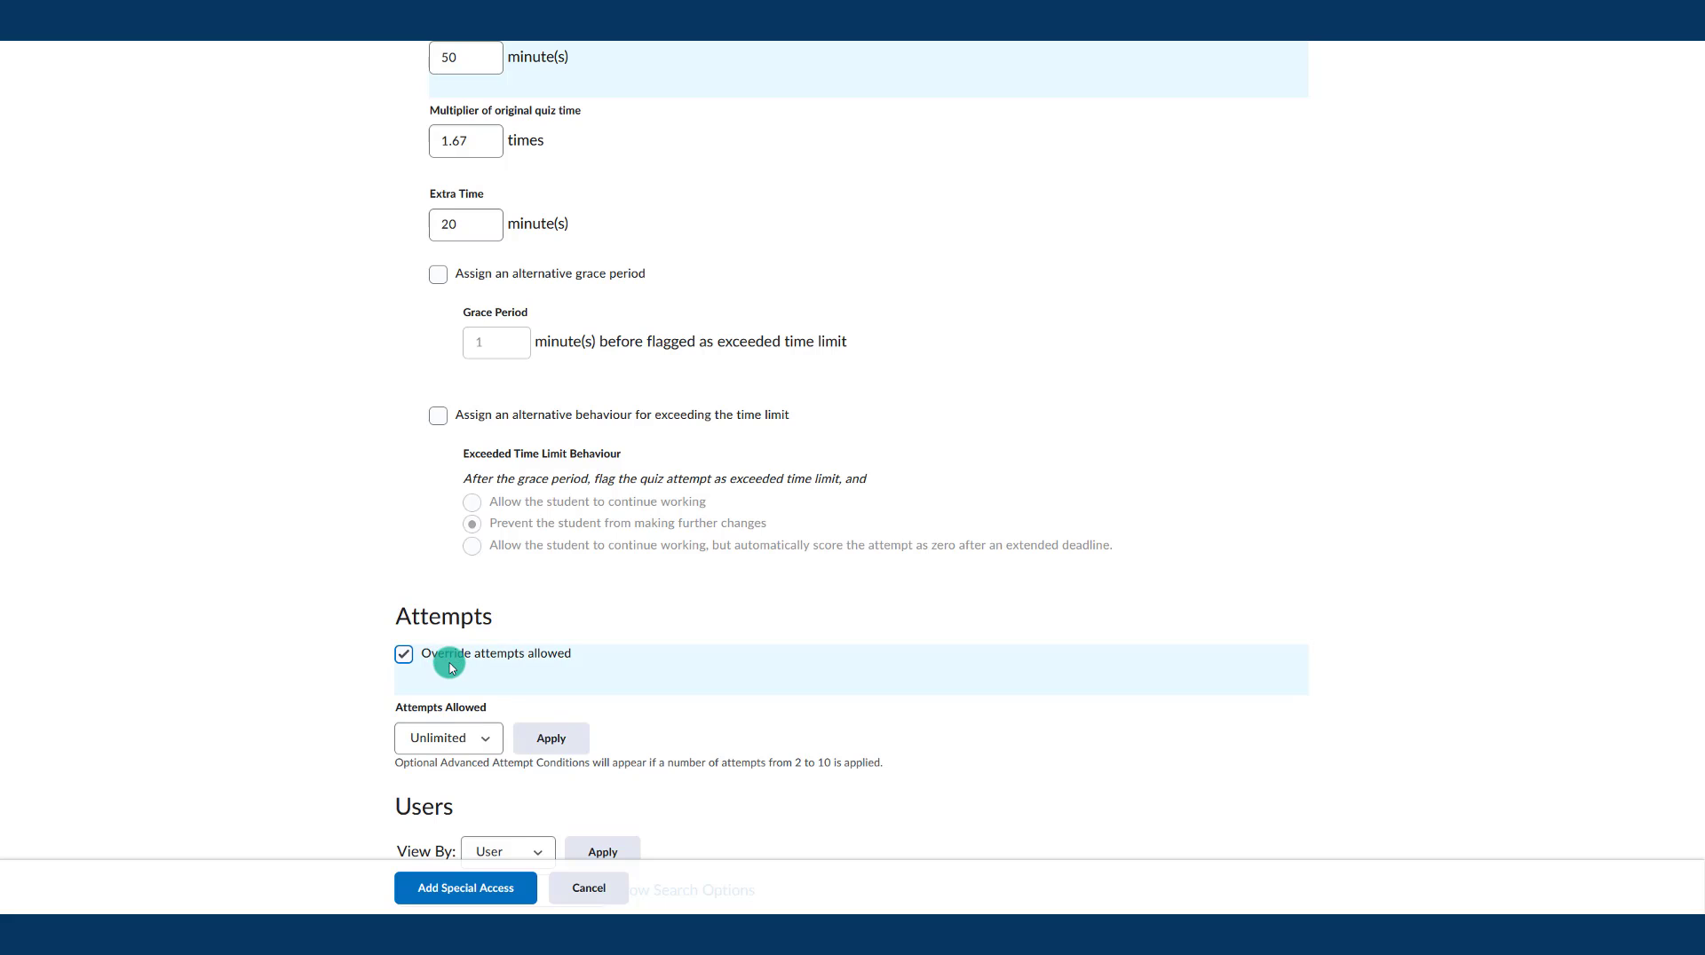
scroll(428, 737, "down", 2)
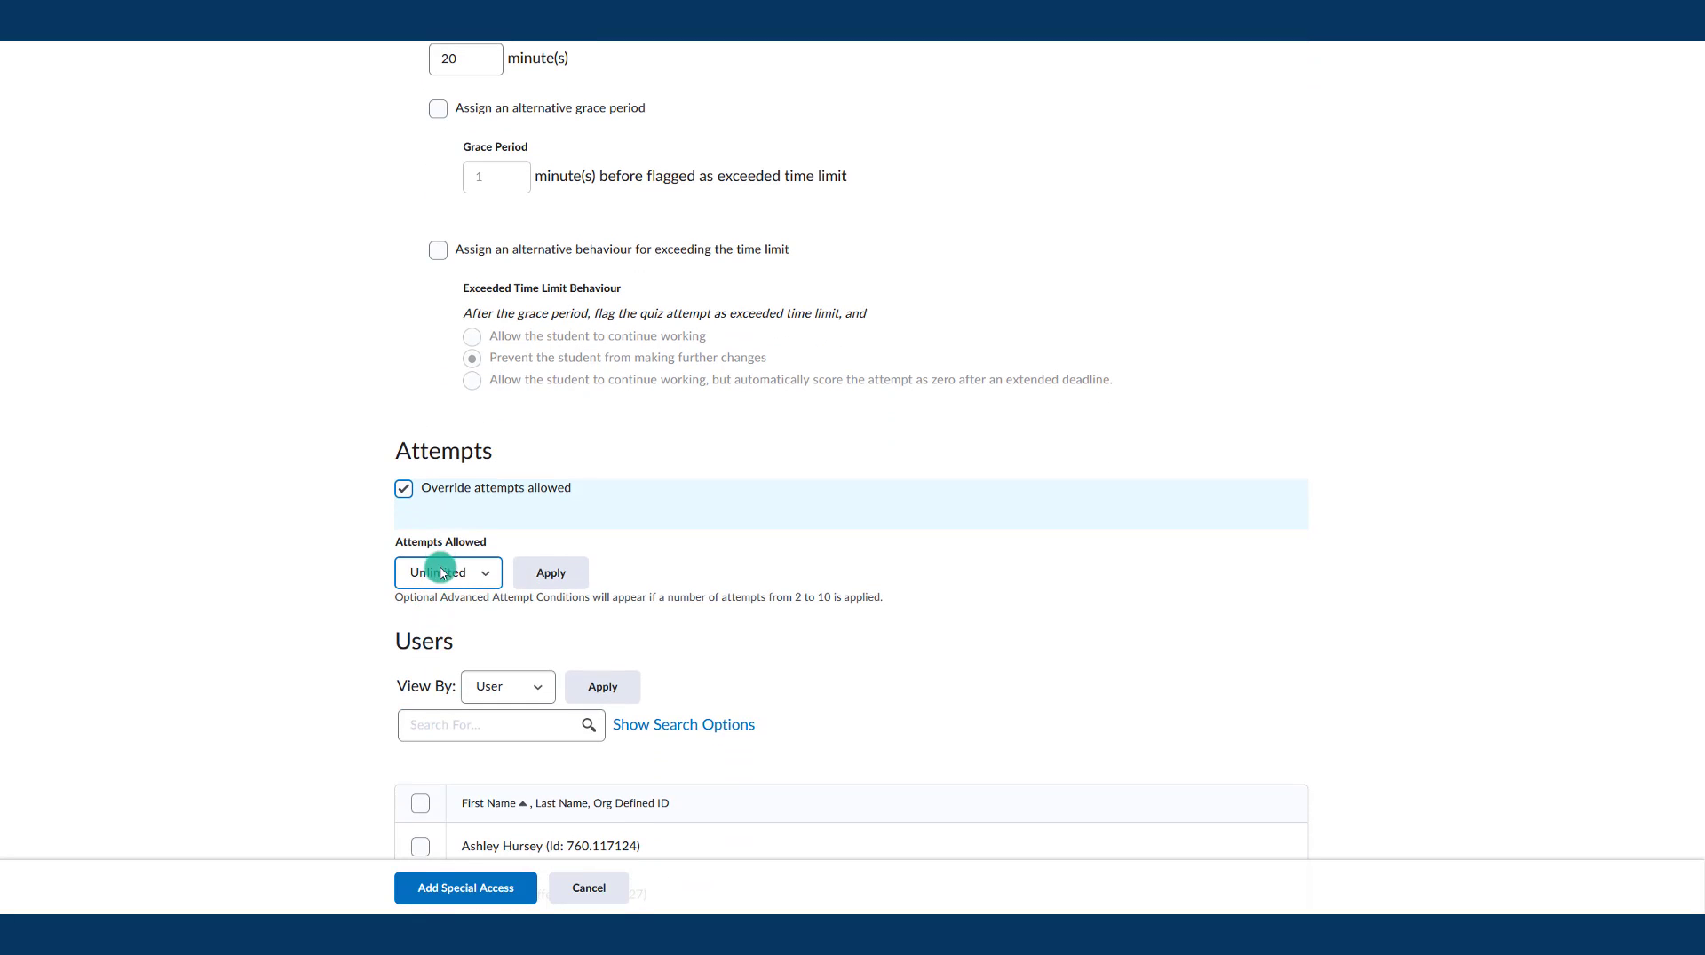
left_click(403, 489)
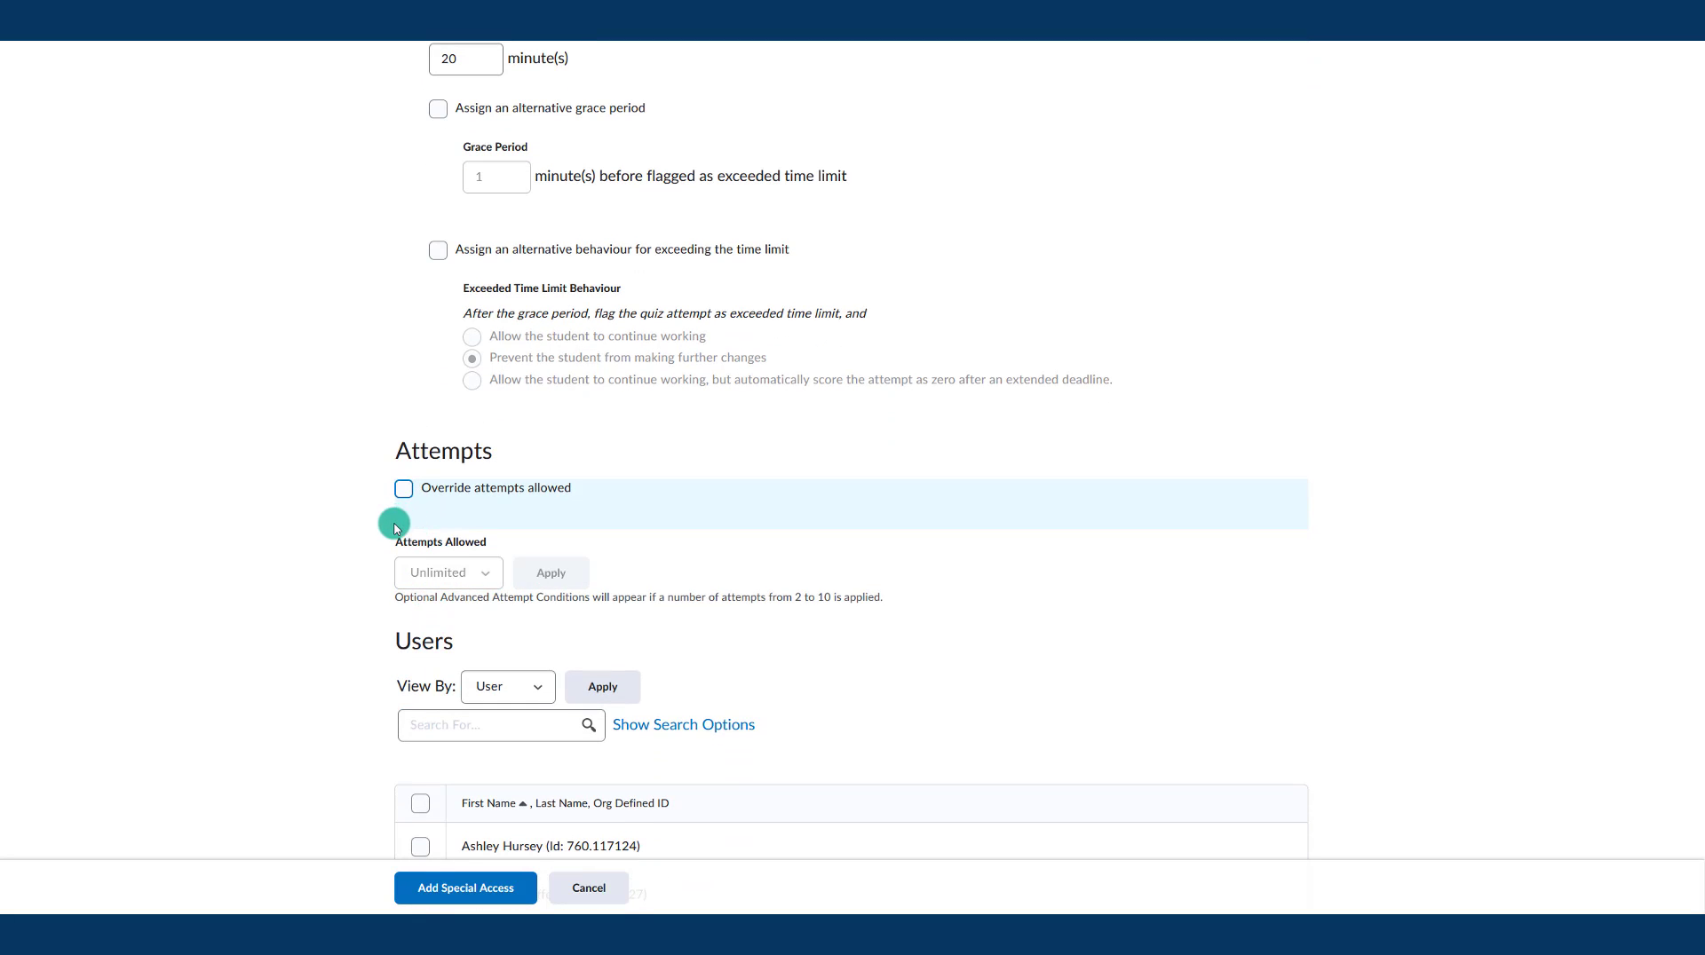
Step: Review the special access dates and timing, and set the new time limit to 30 minutes
scroll(462, 558, "up", 10)
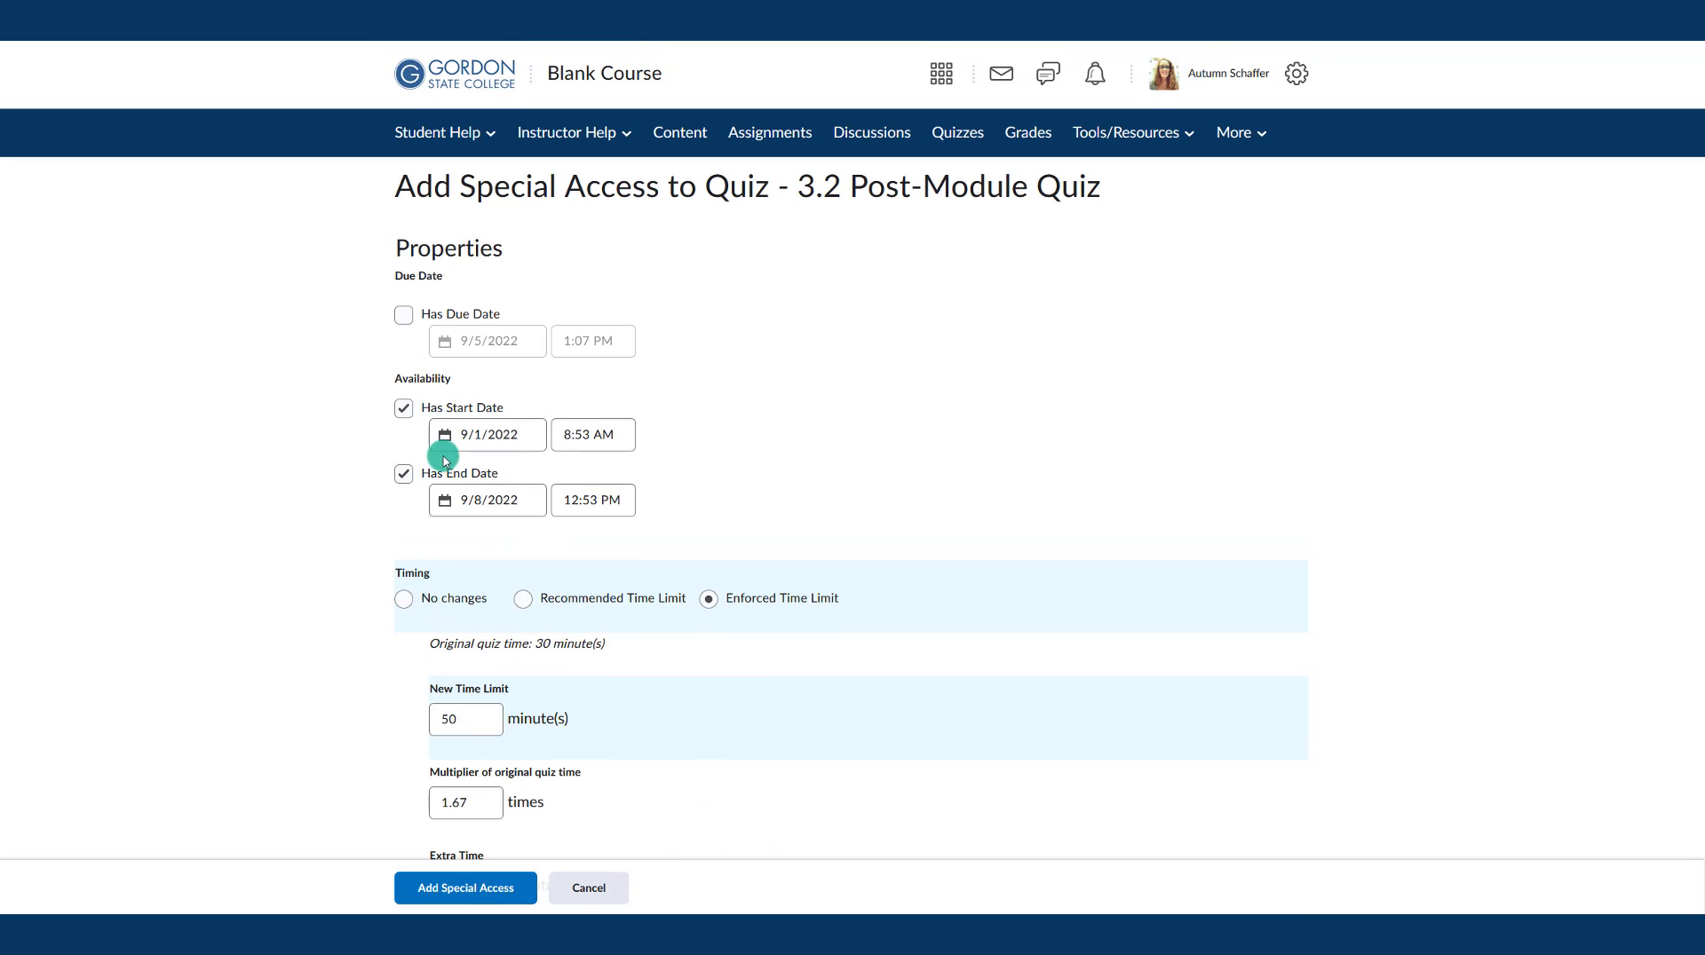
scroll(563, 639, "down", 1)
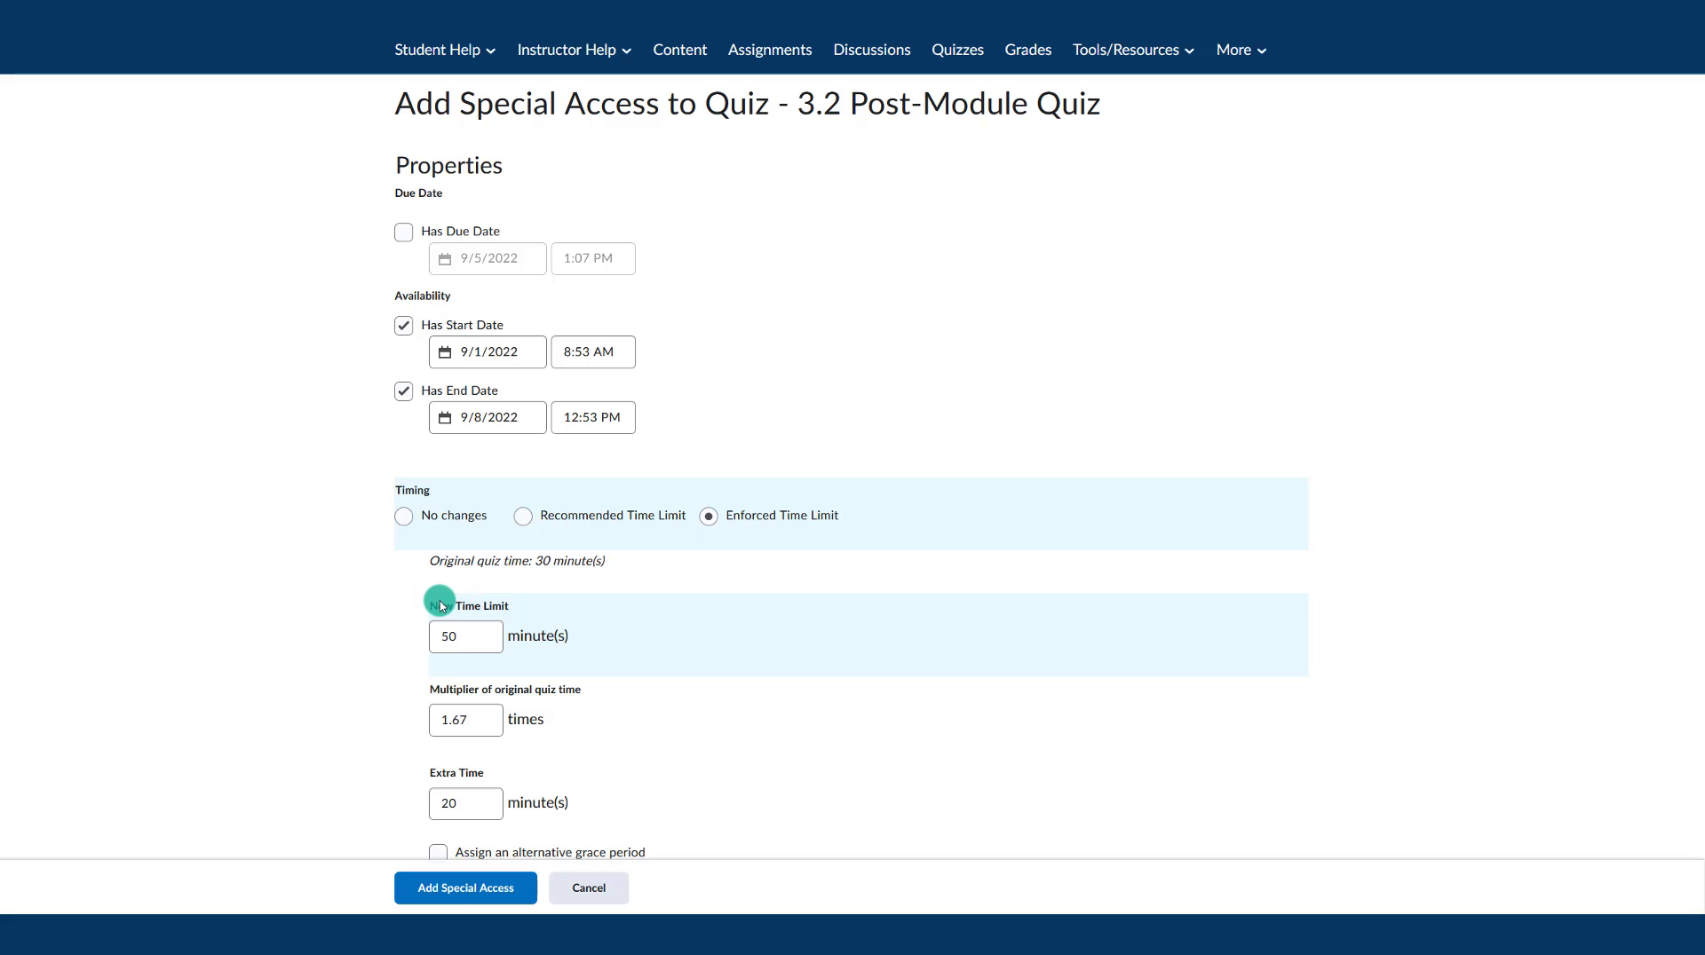
scroll(441, 607, "down", 1)
left_click_drag(421, 517, 622, 730)
left_click(682, 697)
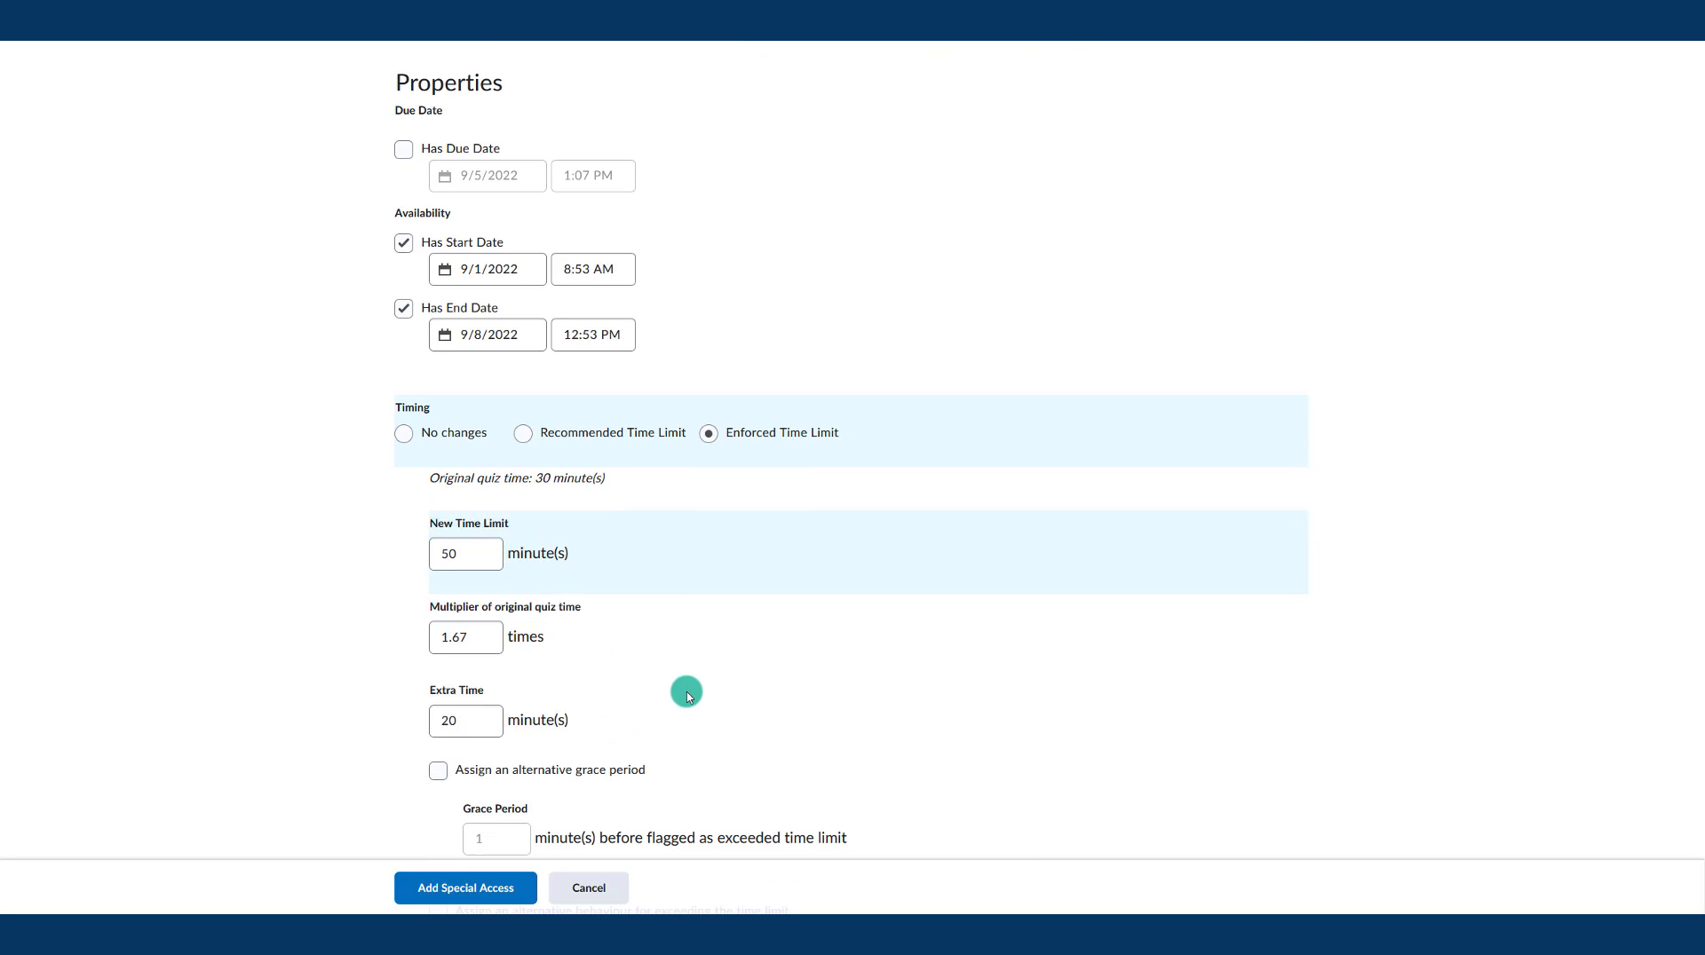
left_click(470, 556)
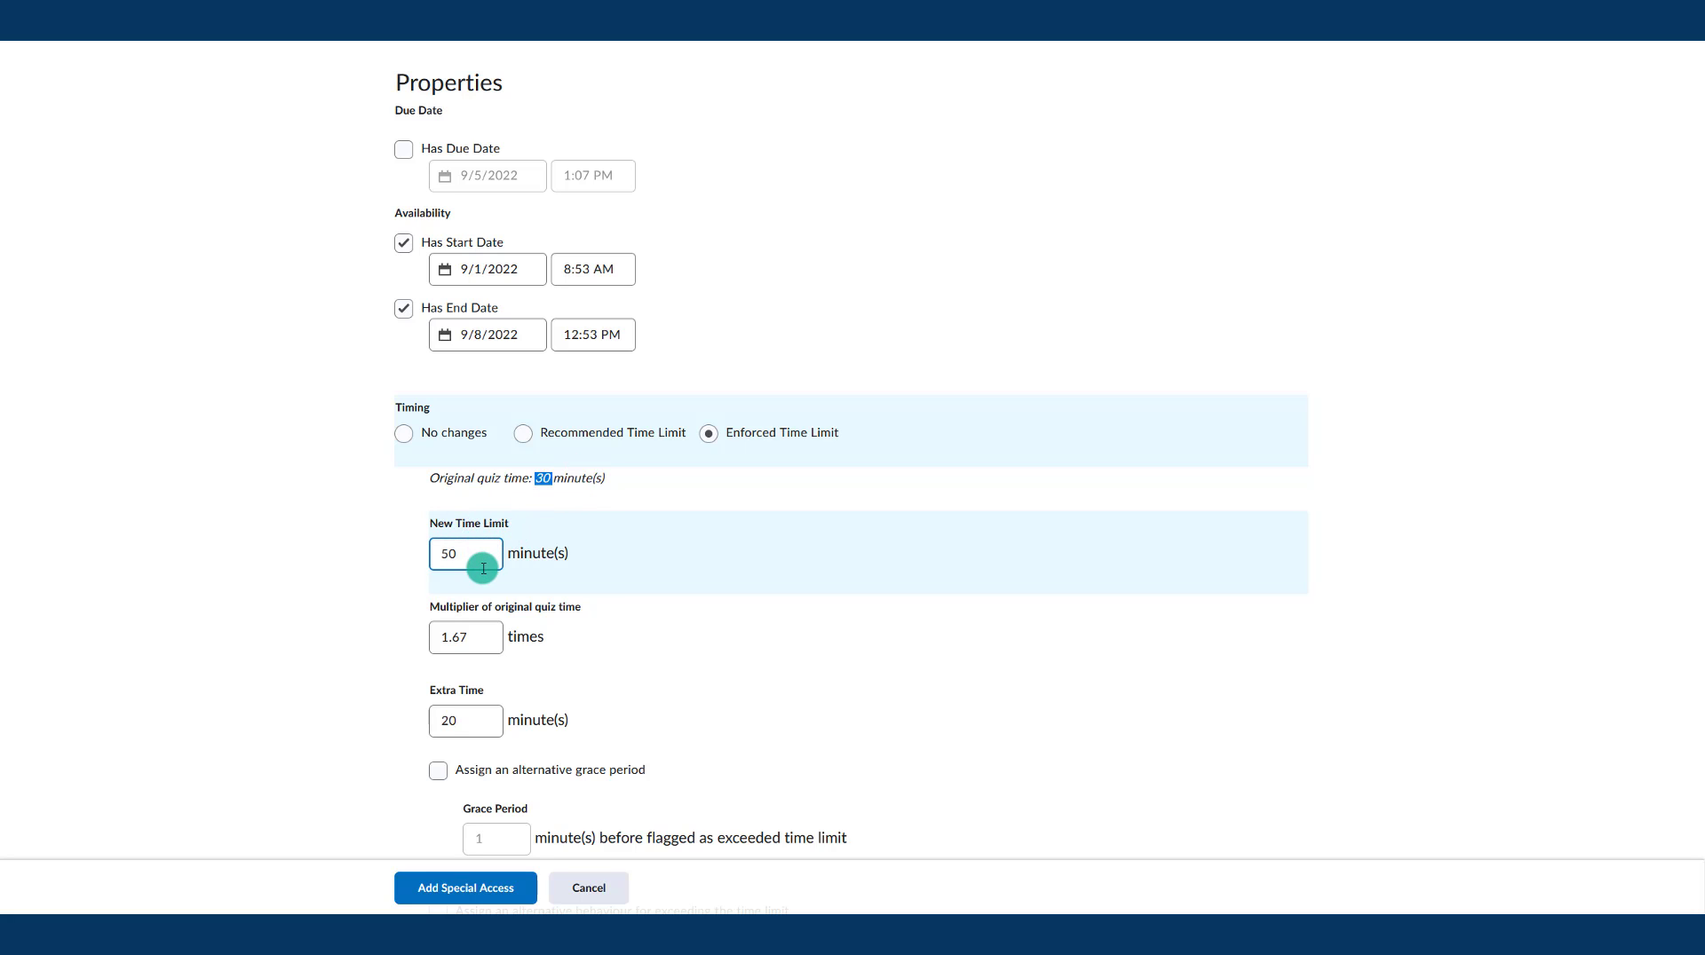
left_click_drag(475, 553, 411, 553)
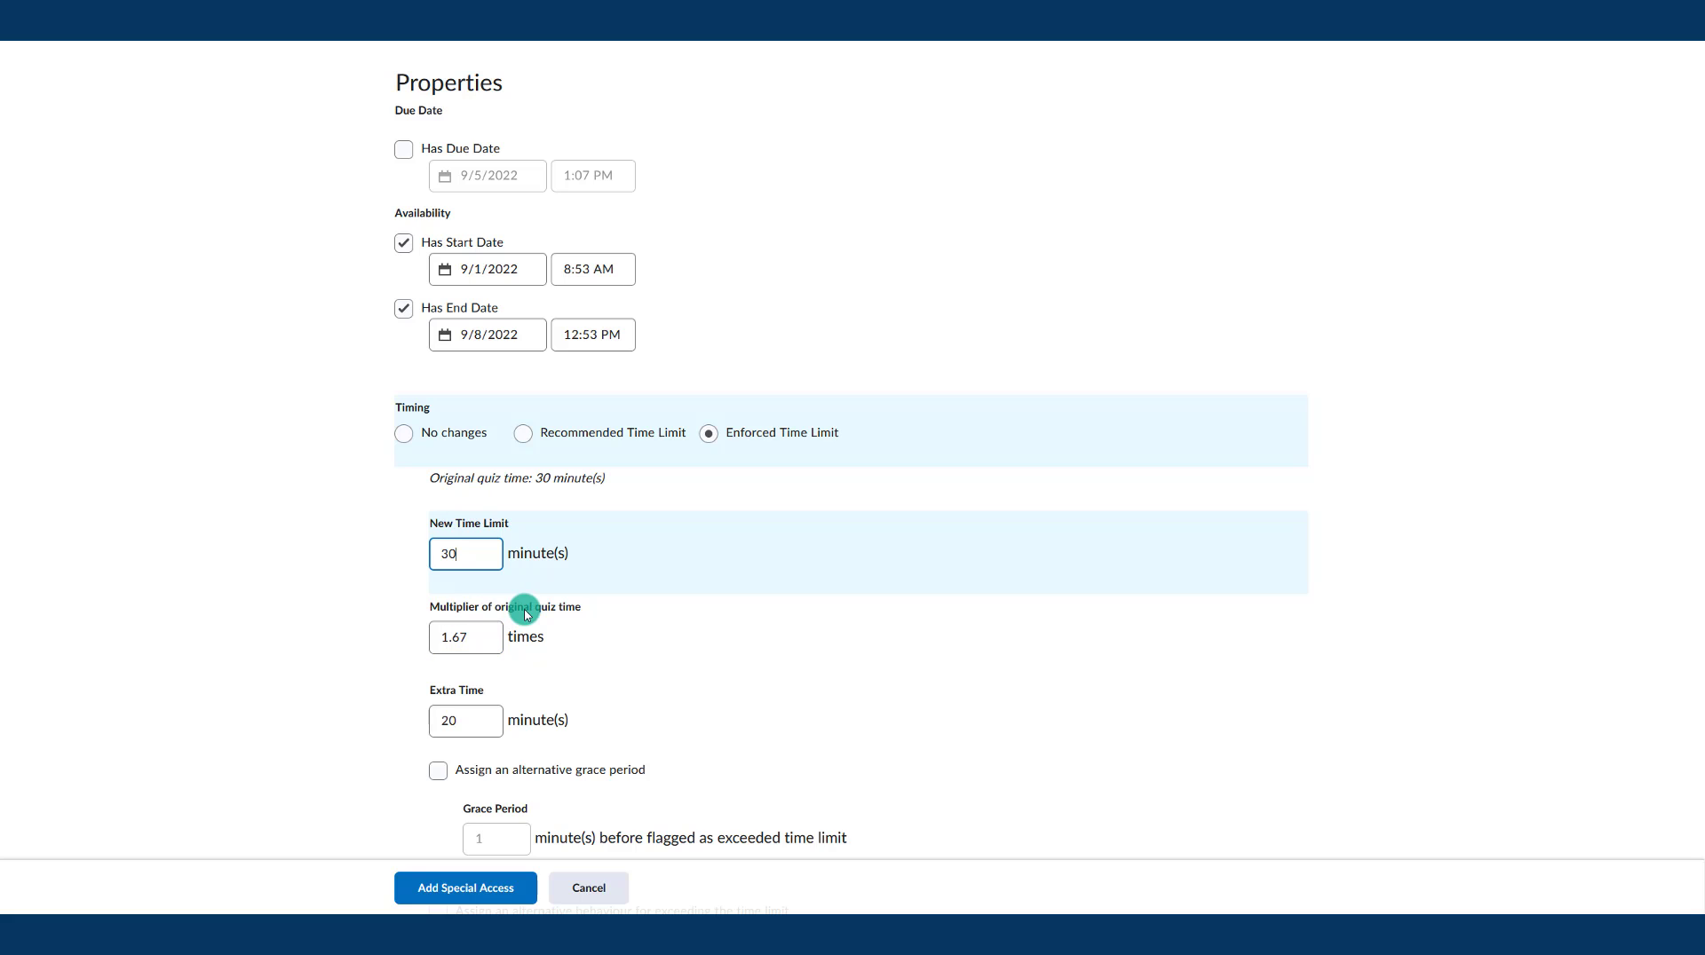
Step: Set the multiplier of original quiz time to 1.5 for the special access
left_click(448, 637)
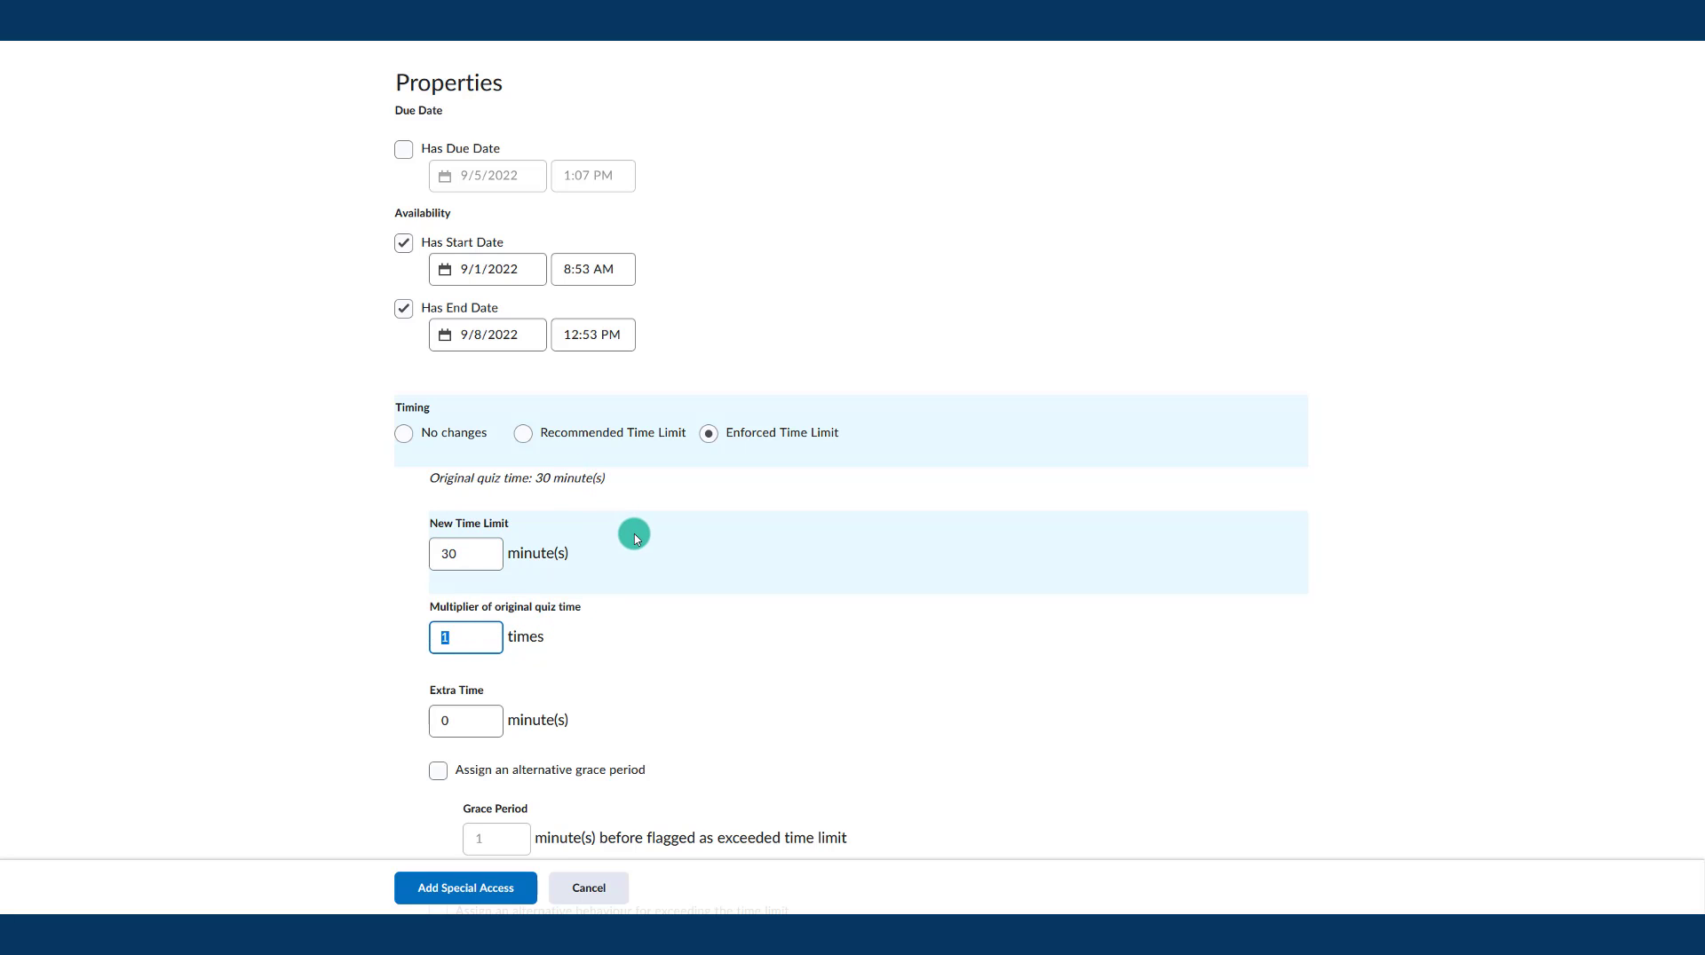
type("1.5")
left_click(453, 566)
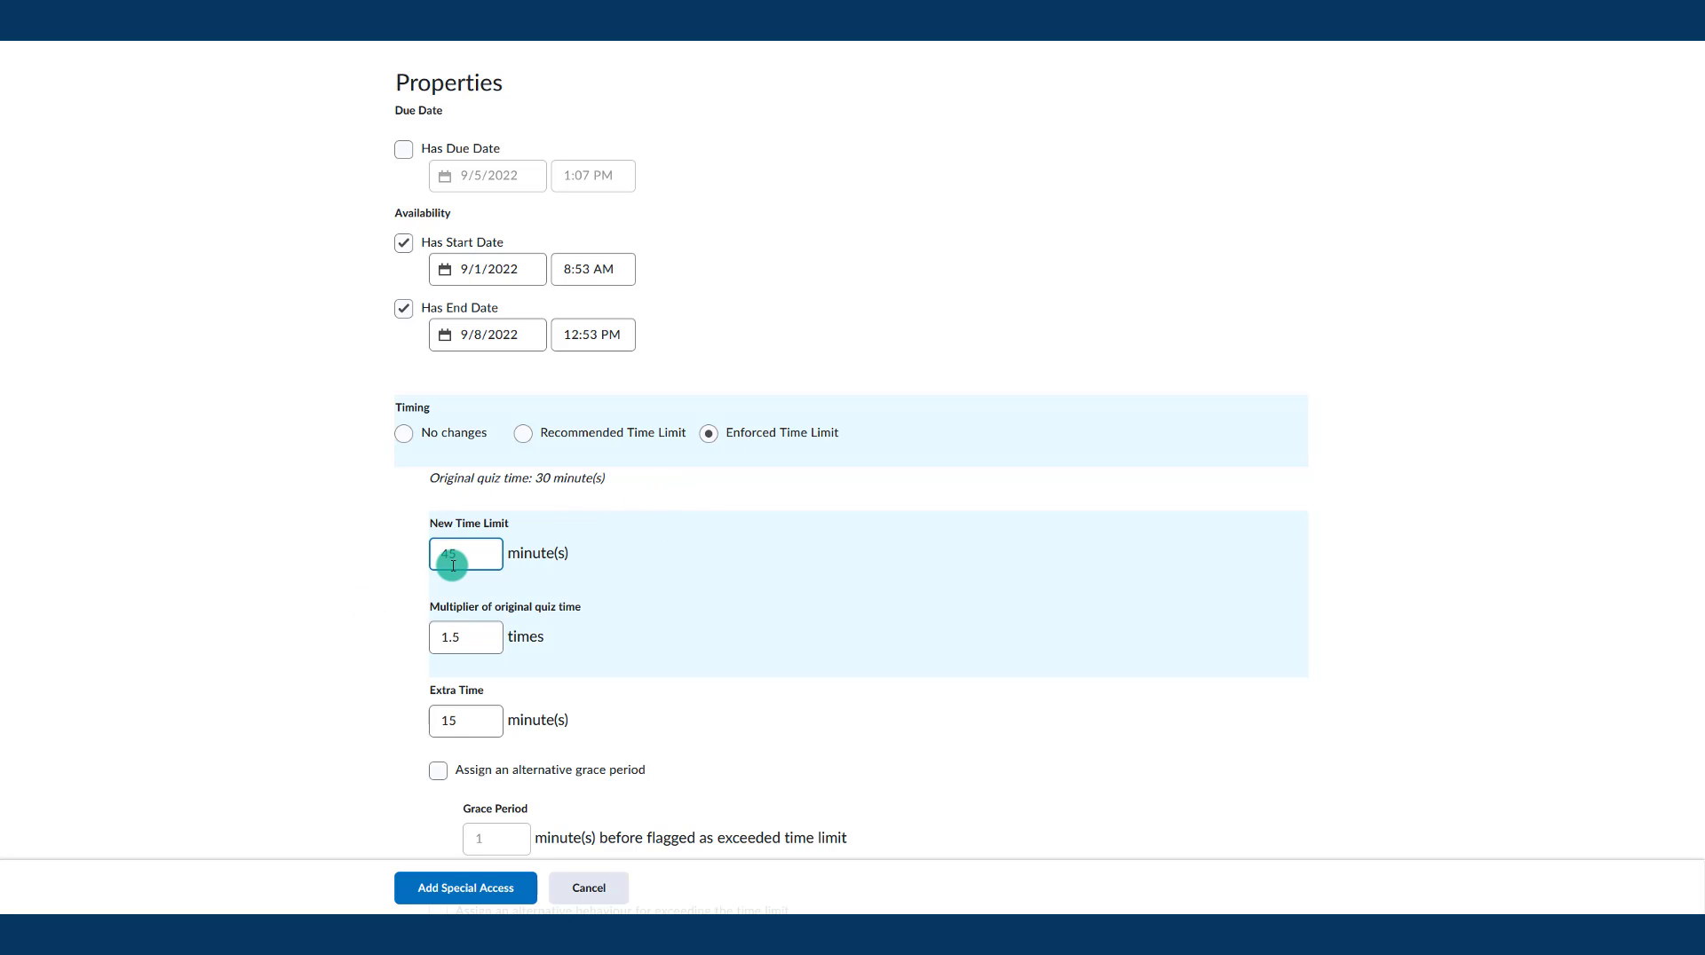
Step: Set the special access extra time to 20 minutes
left_click(477, 723)
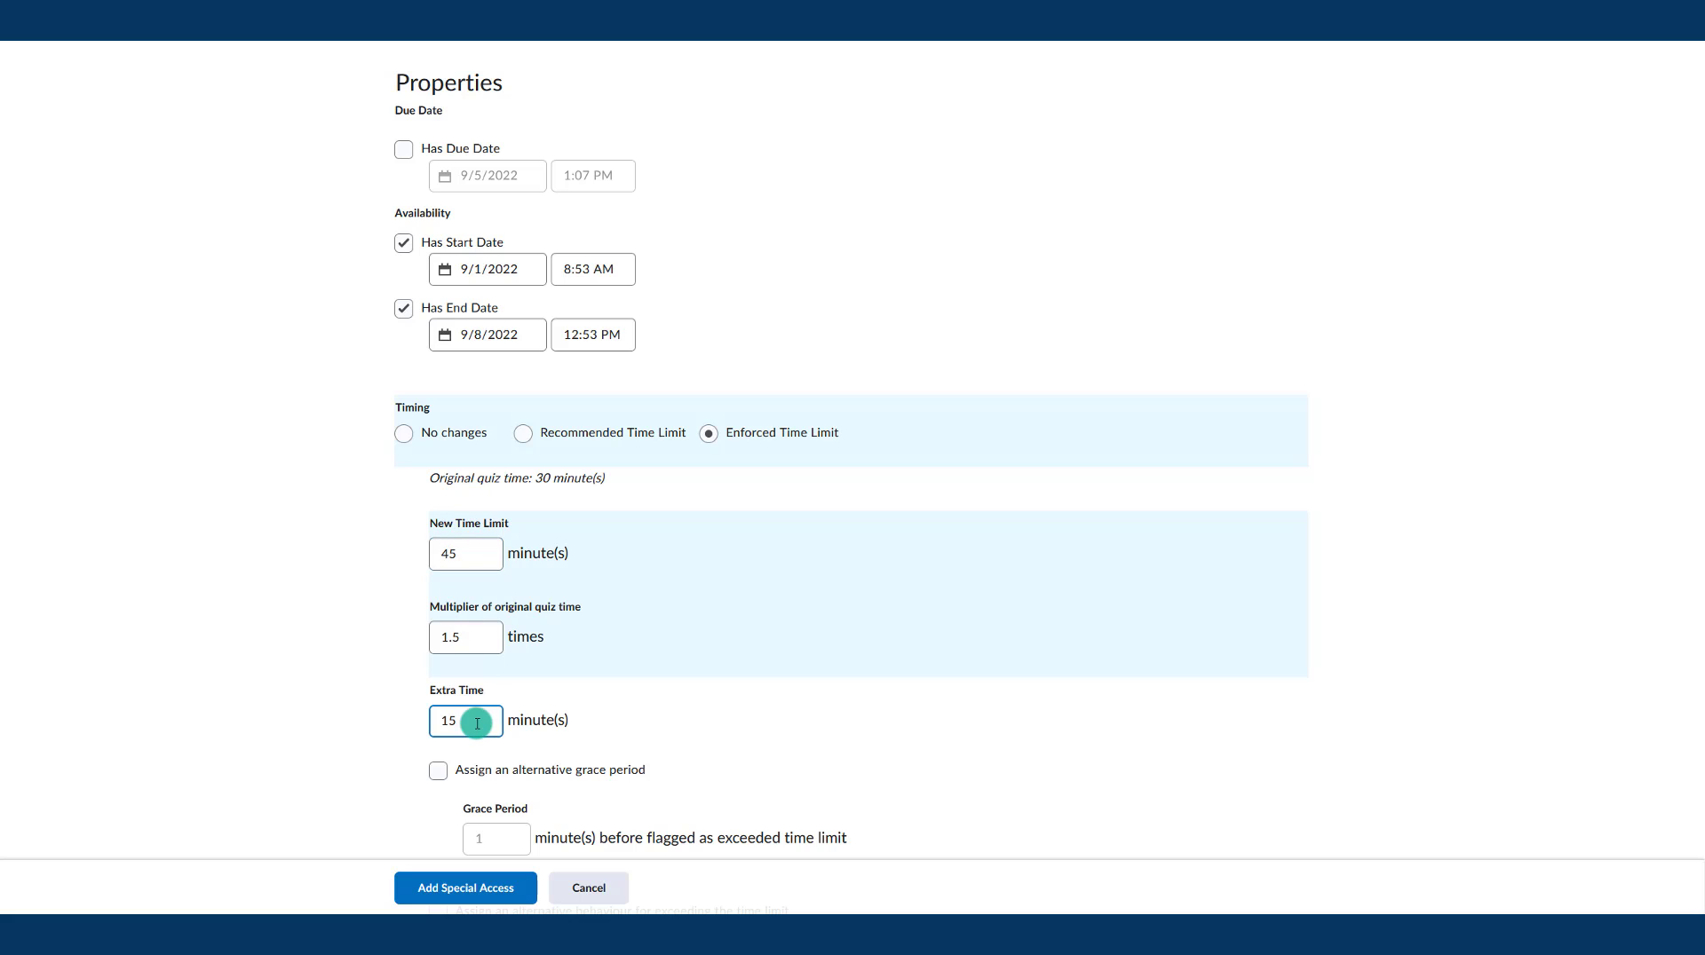
left_click(469, 706)
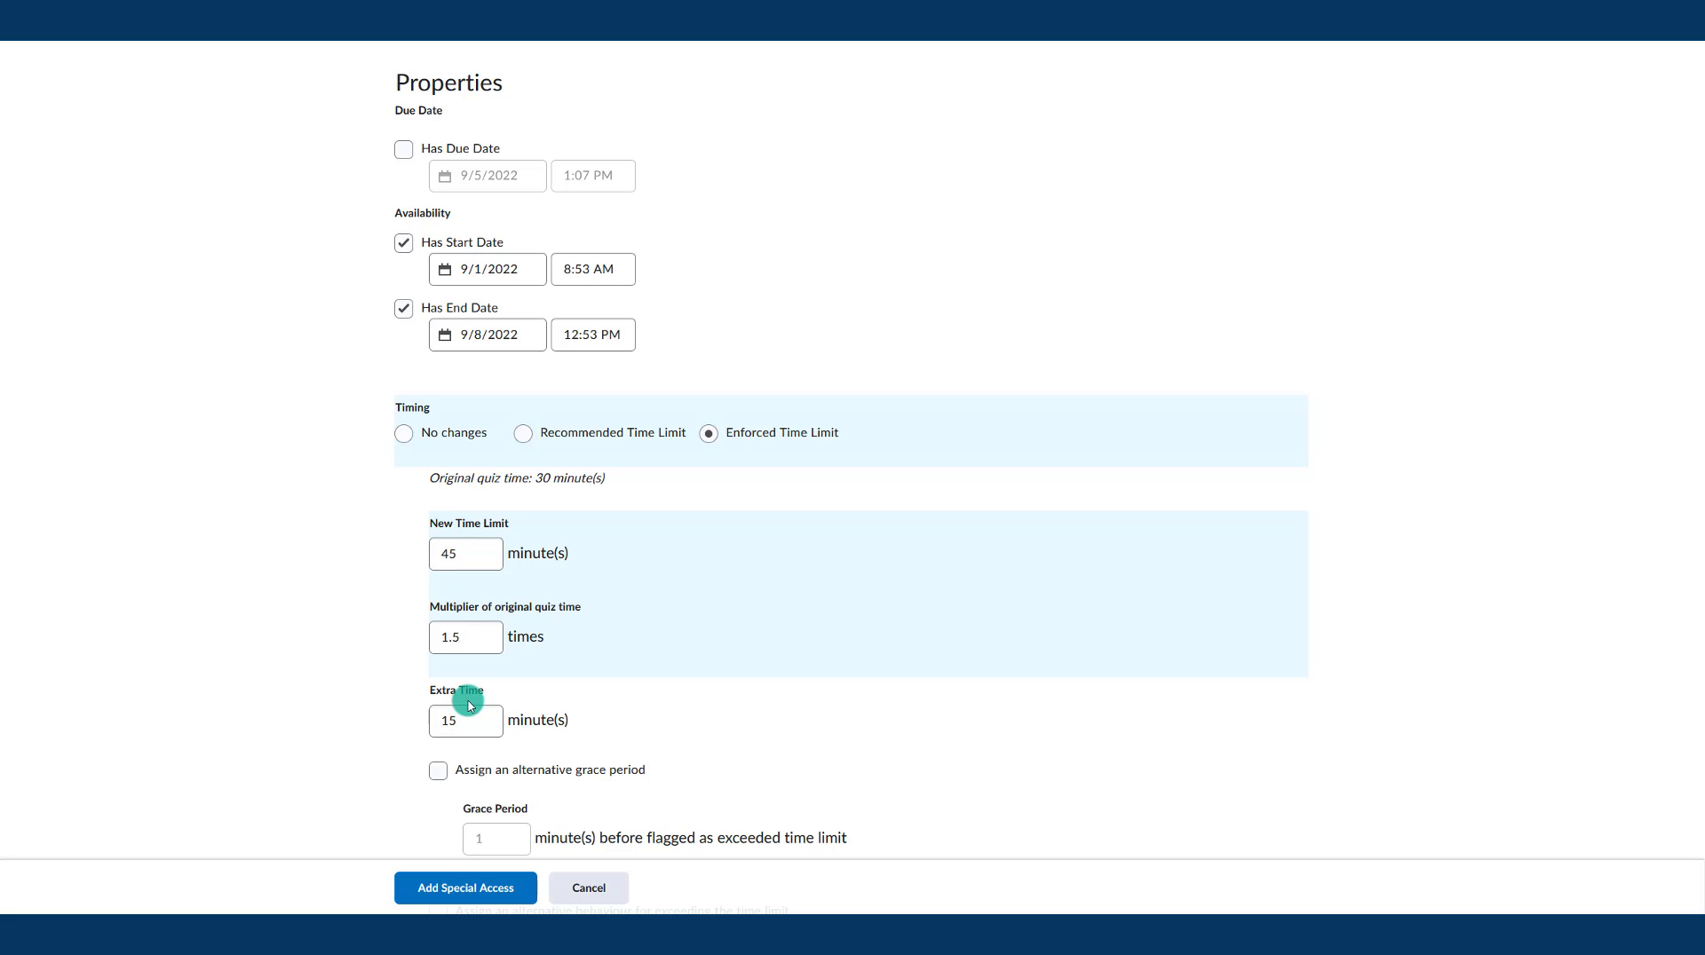
left_click_drag(460, 717, 418, 717)
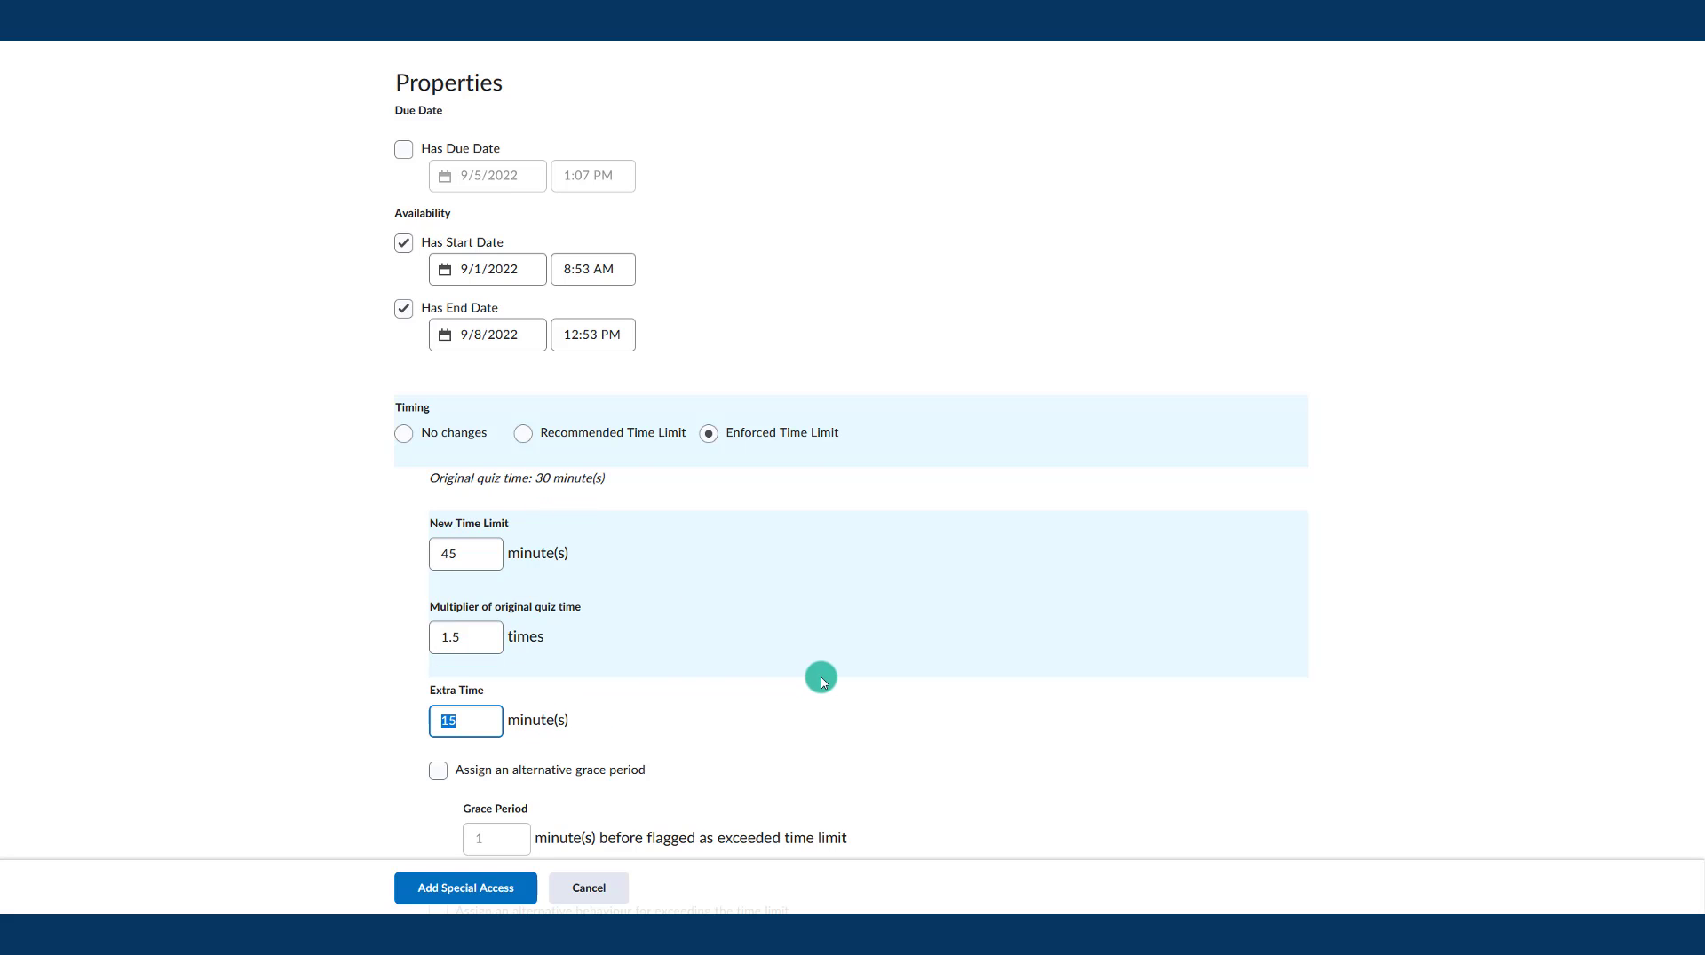
left_click(400, 638)
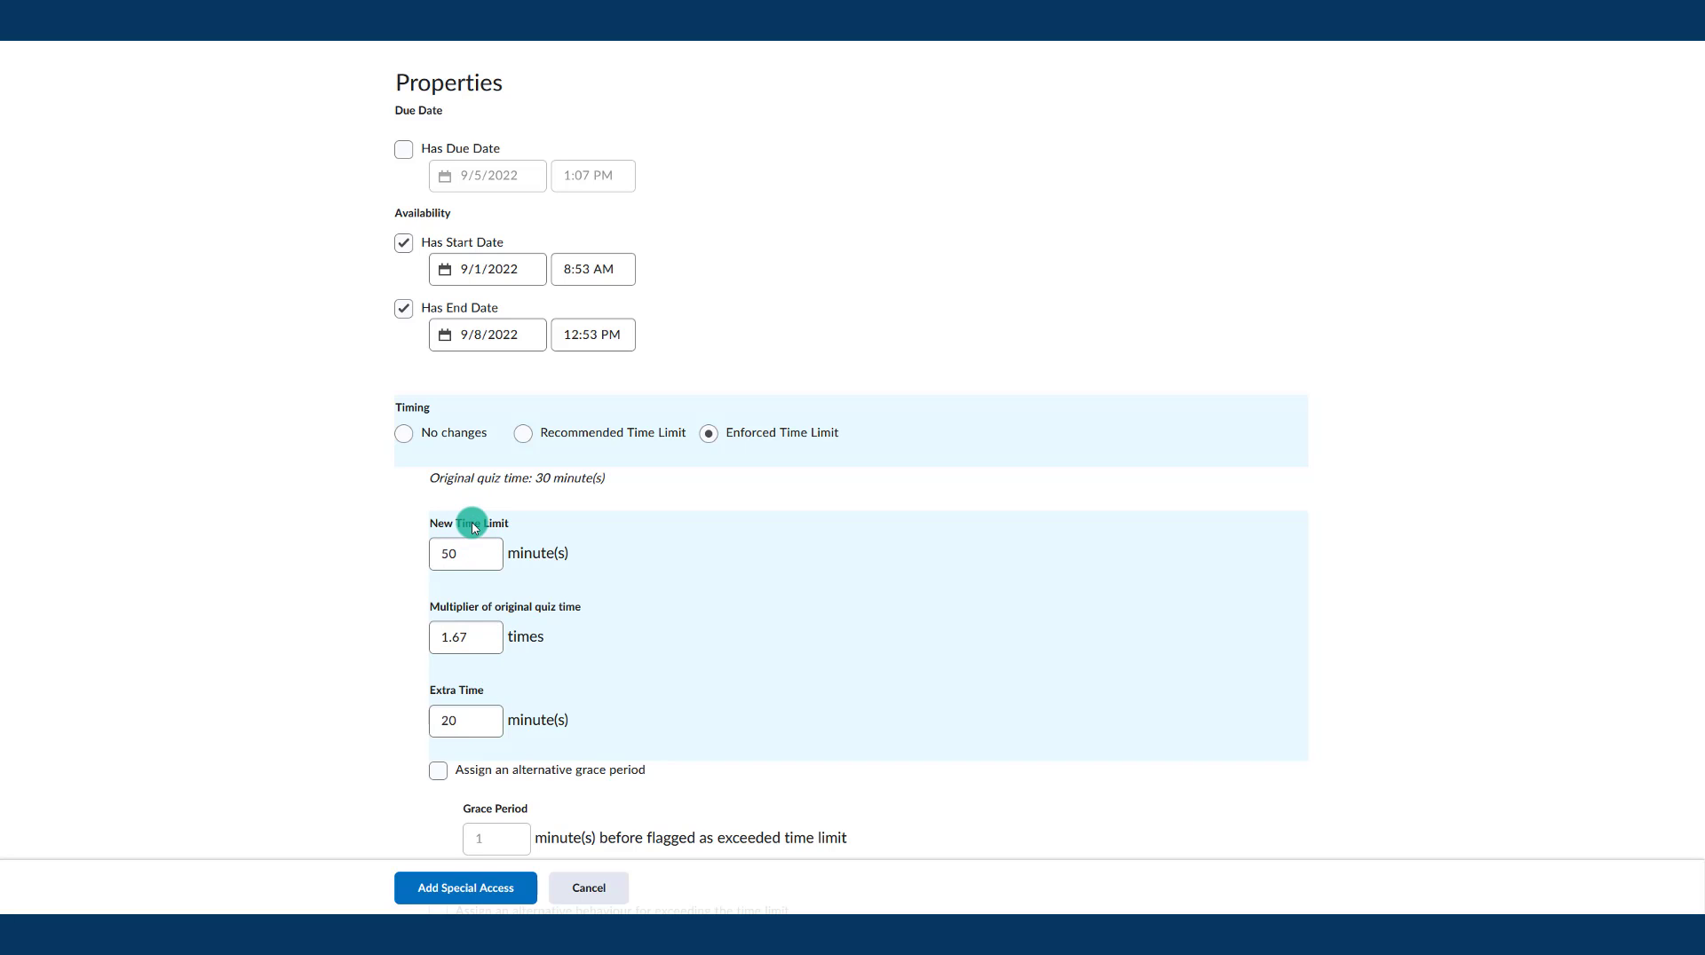
left_click(449, 561)
left_click(484, 640)
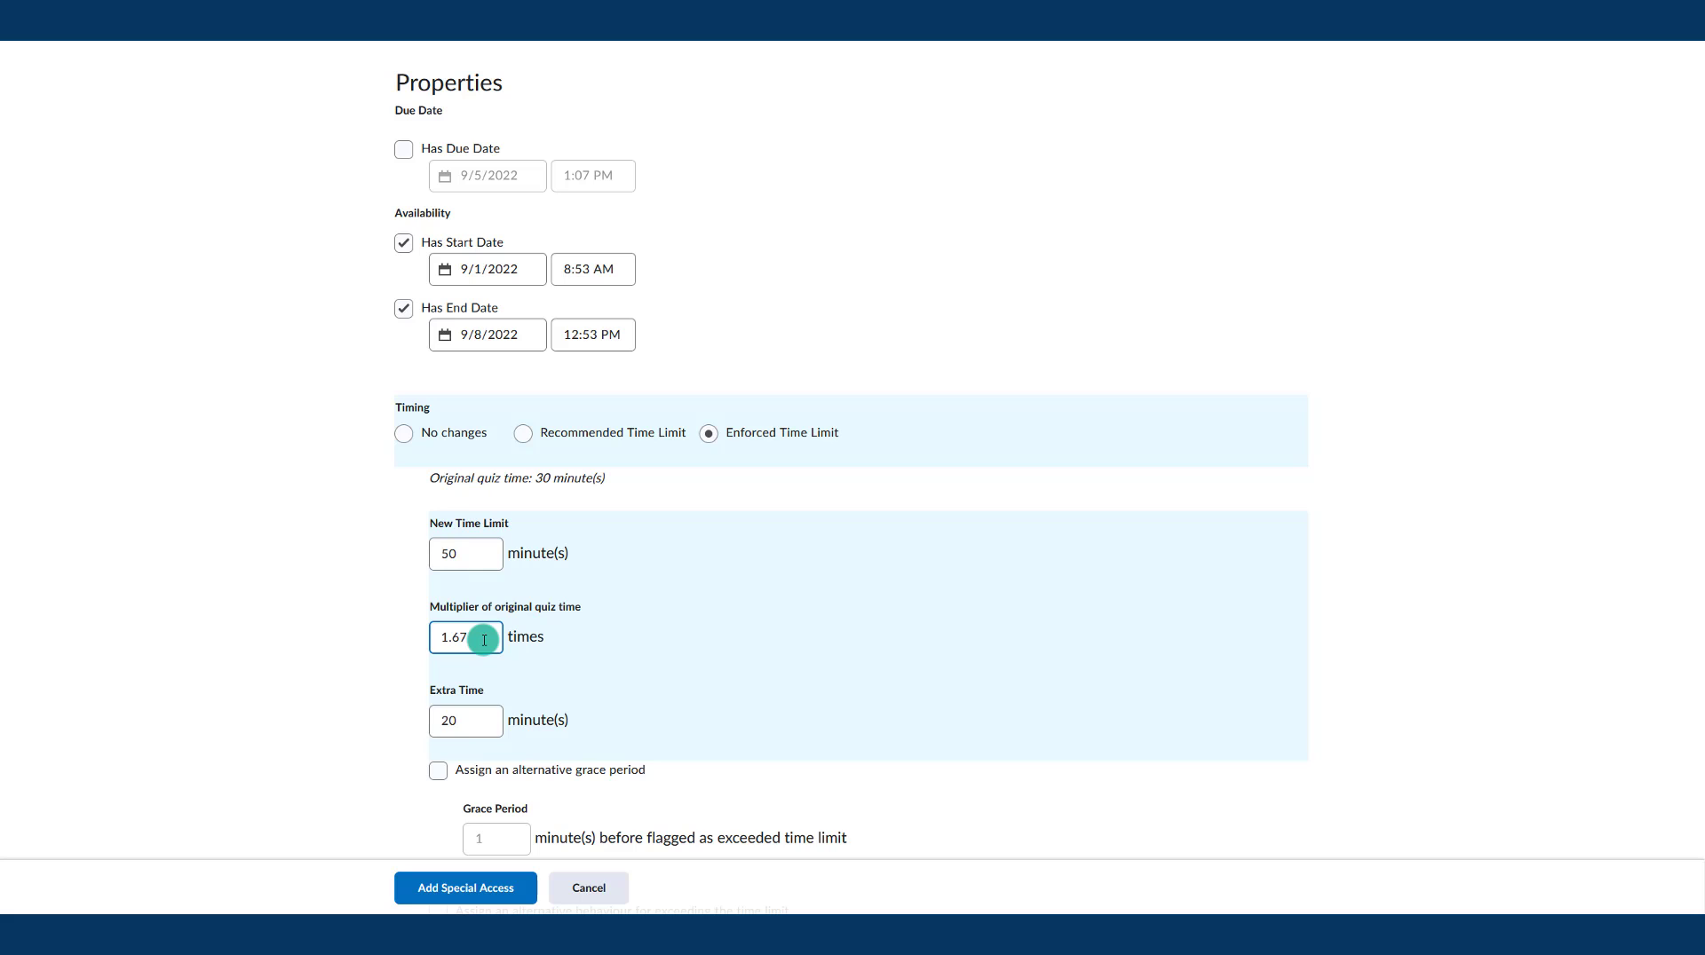
left_click(488, 720)
left_click(482, 696)
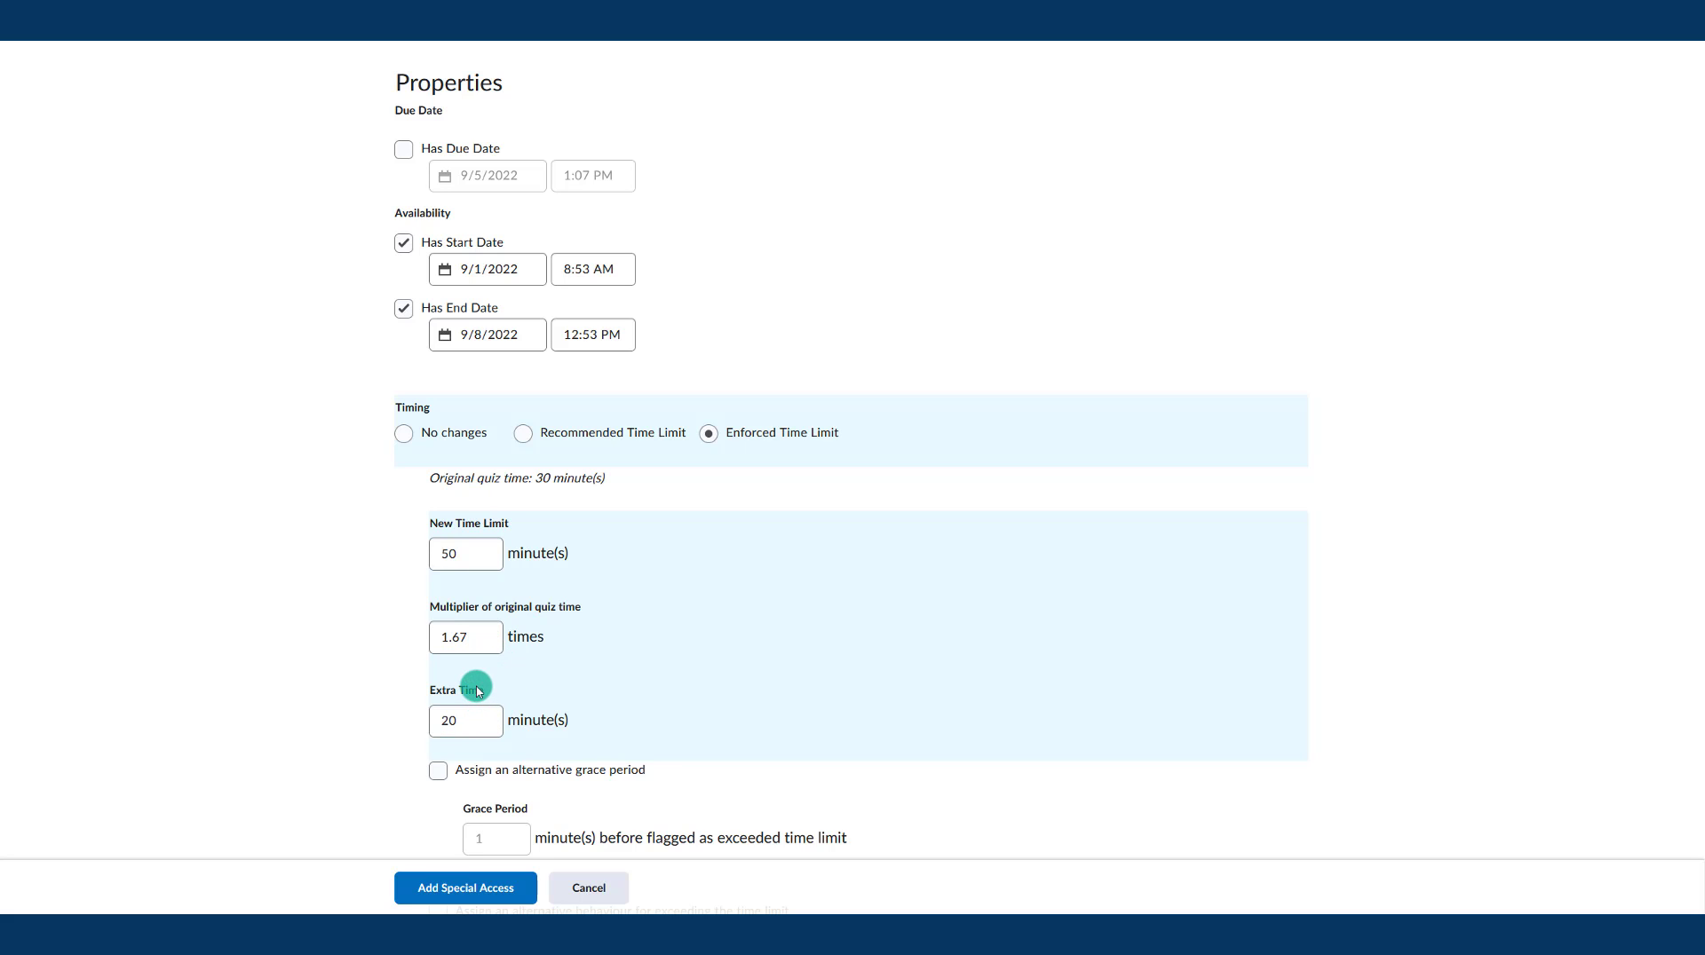
left_click(486, 554)
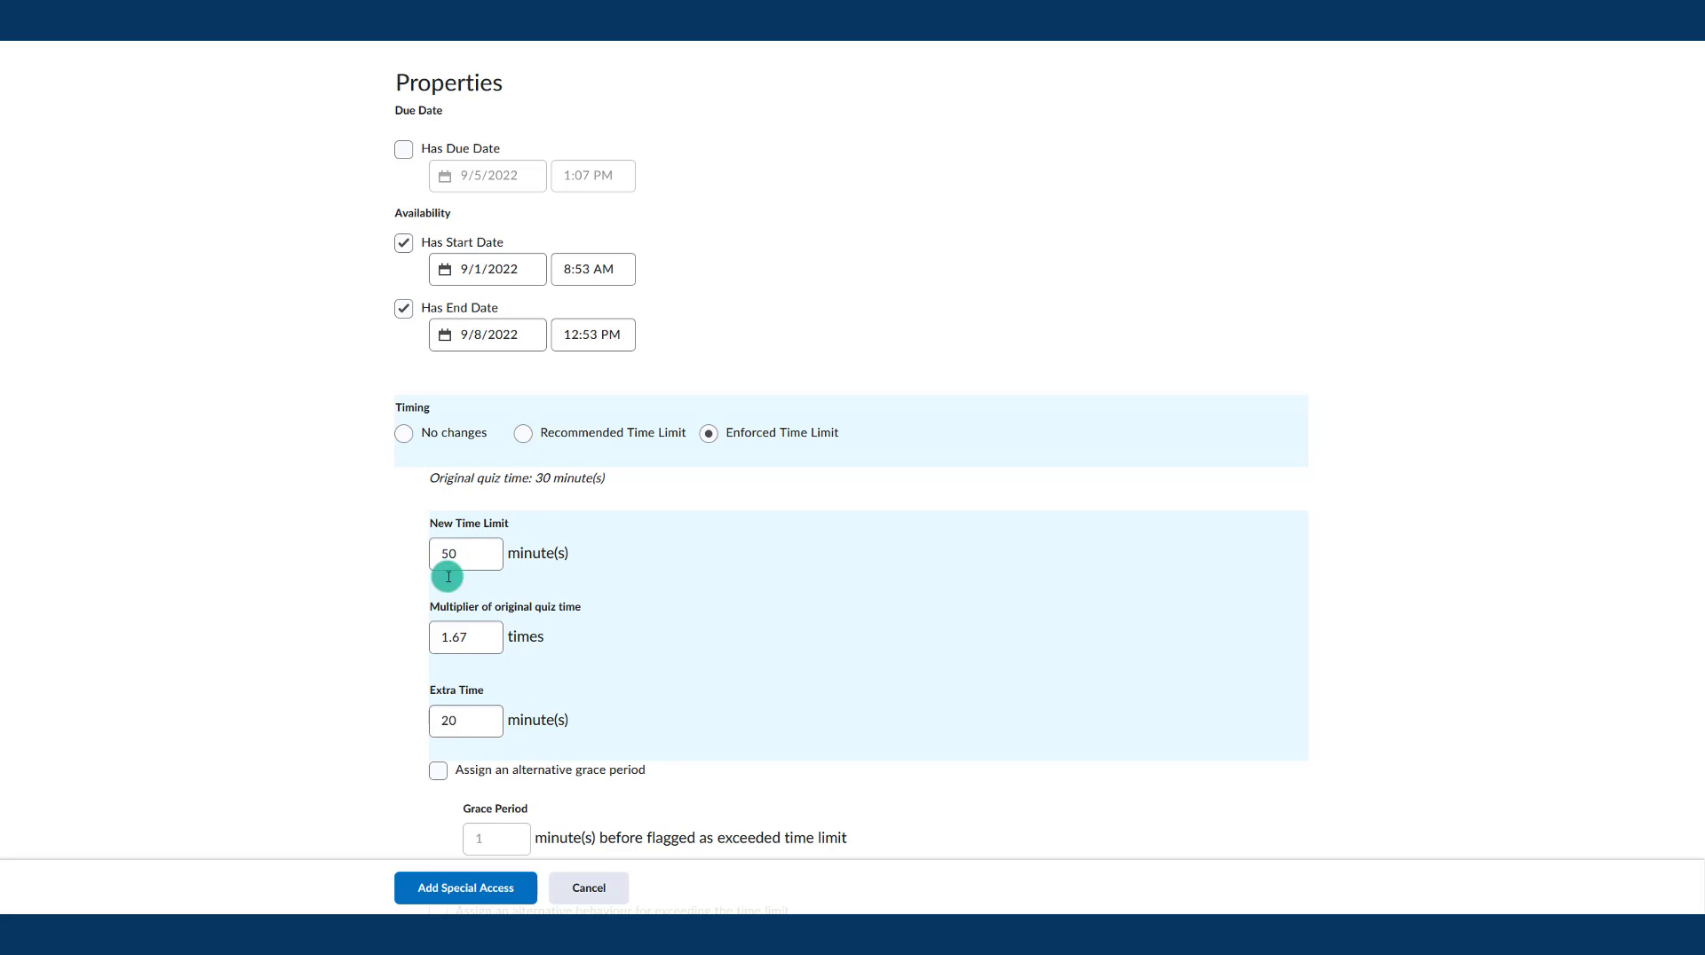
Step: Set the special access extra time to 30 minutes
double_click(466, 718)
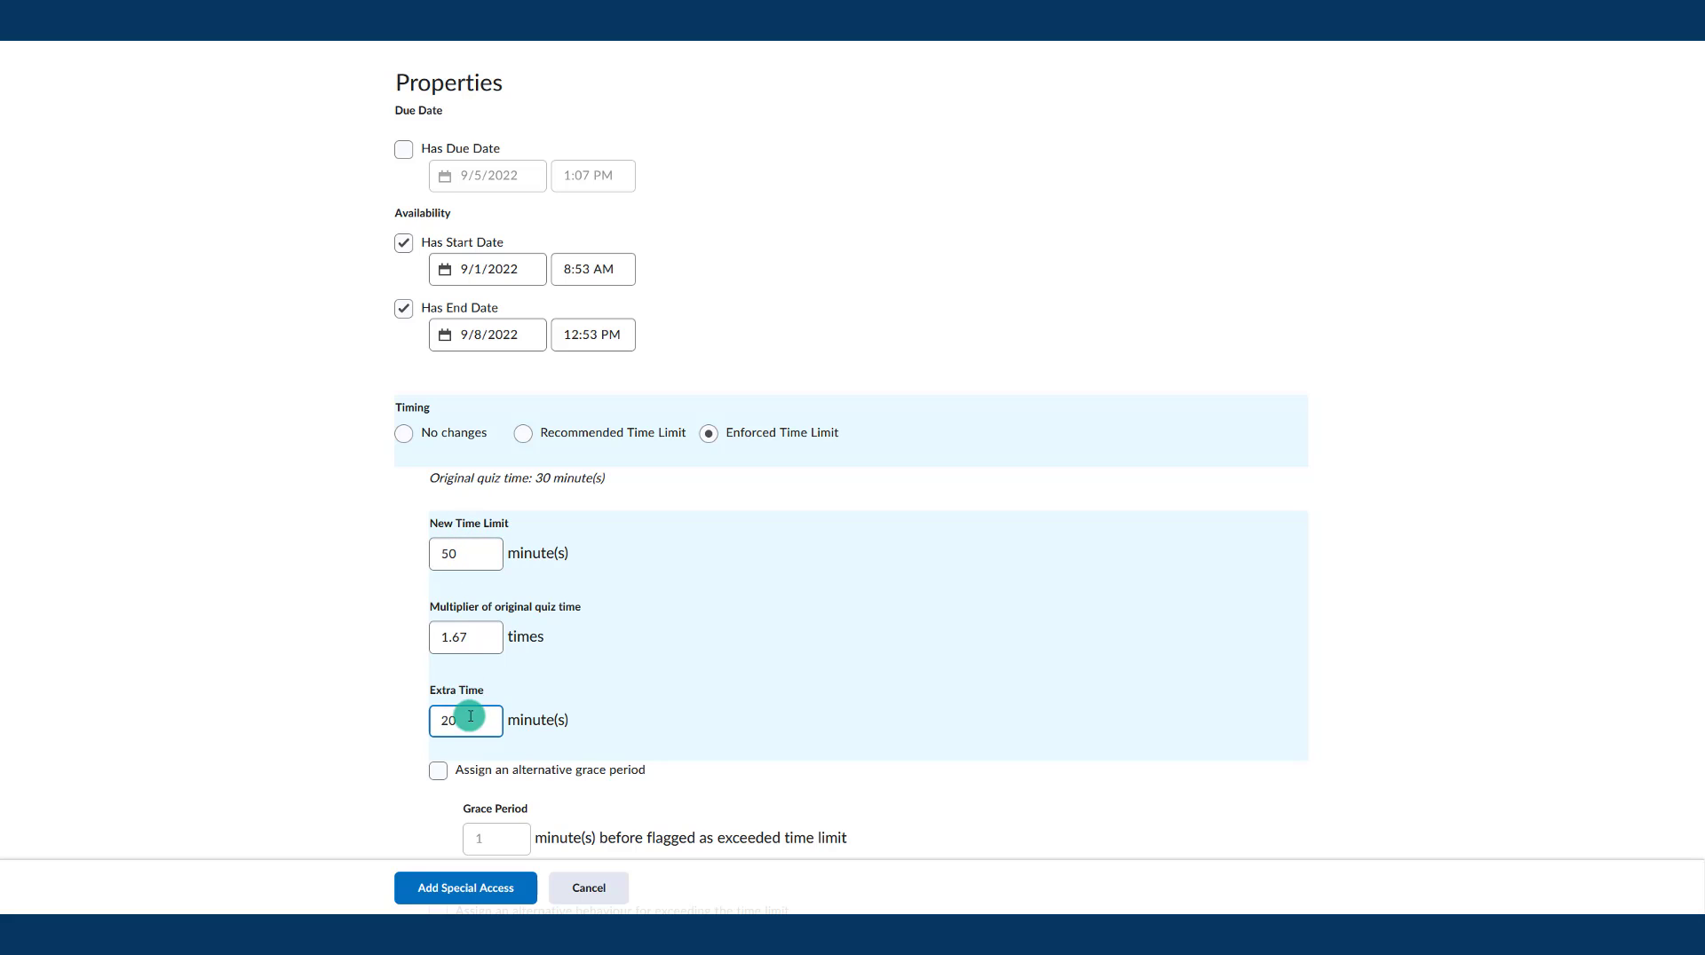
type("30")
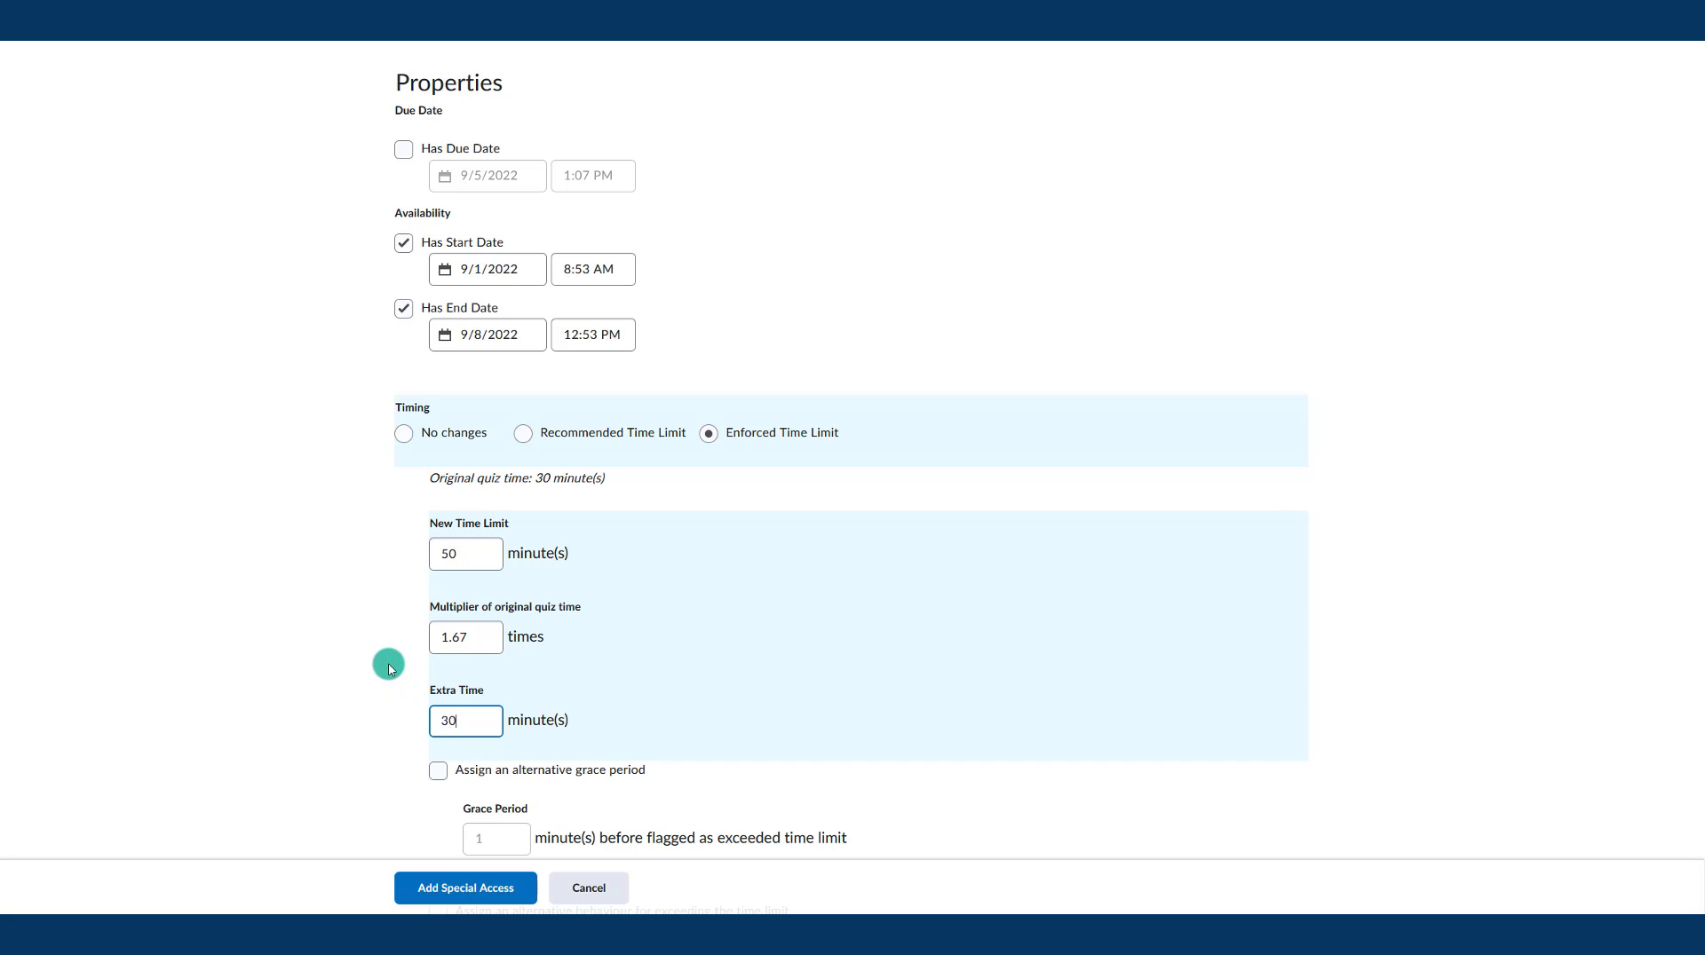
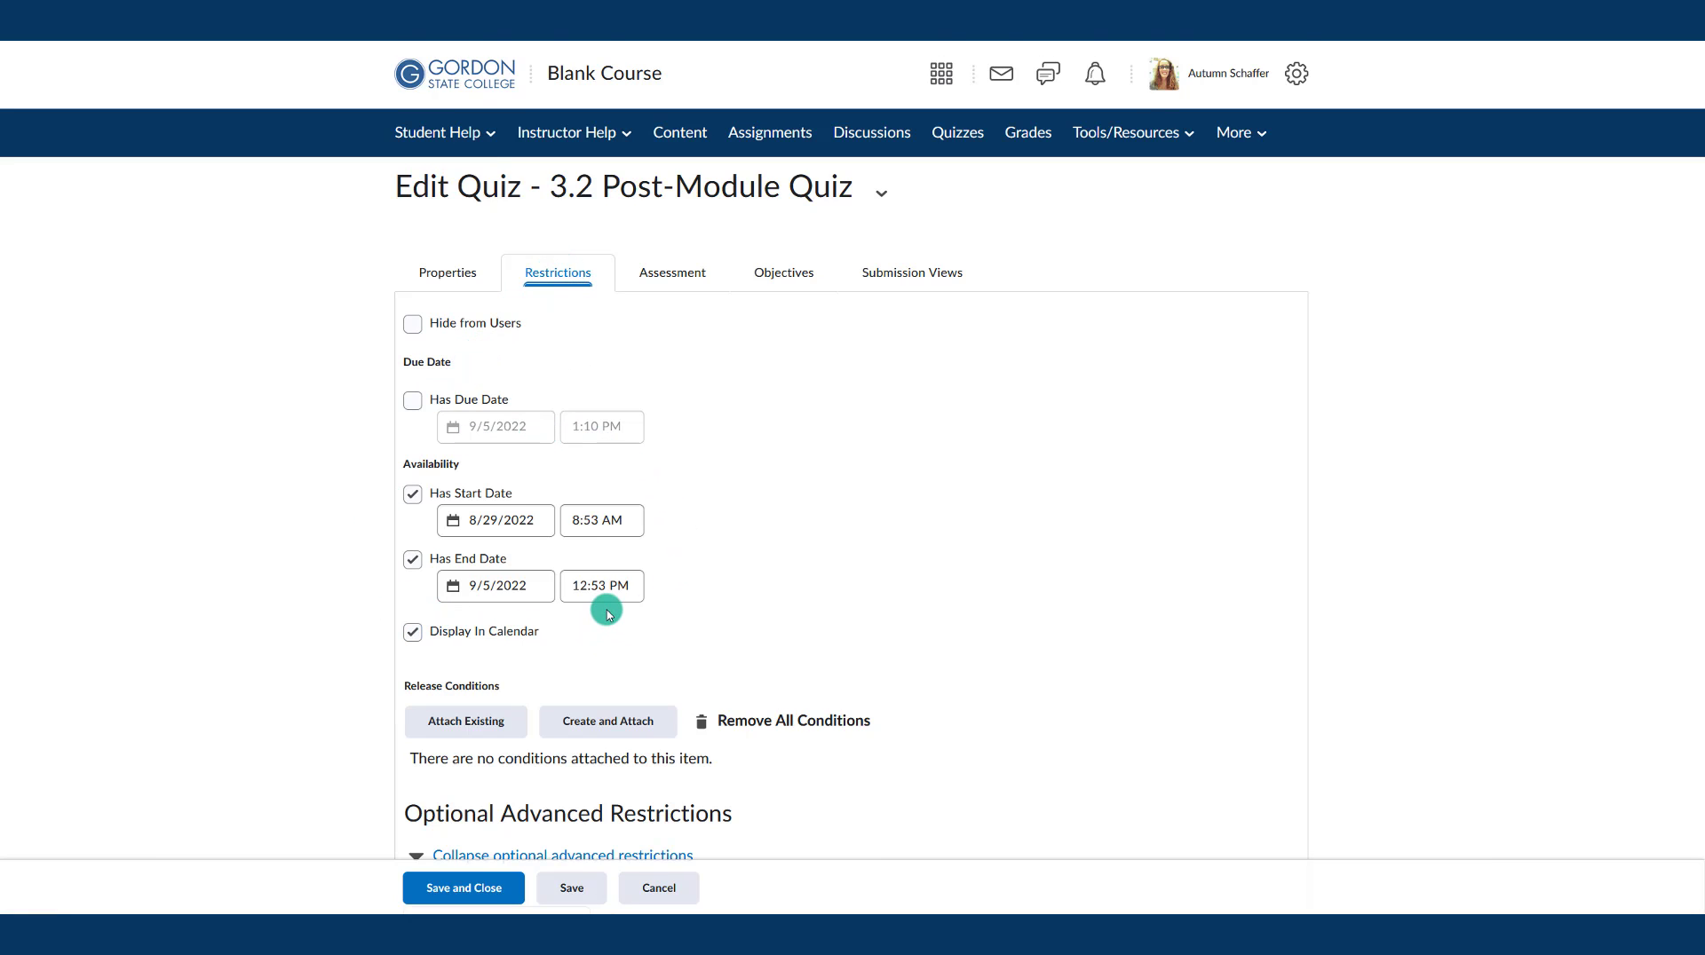
Step: Start another special access entry for the quiz and set its enforced new time limit to 60 minutes
scroll(595, 593, "down", 5)
left_click(442, 375)
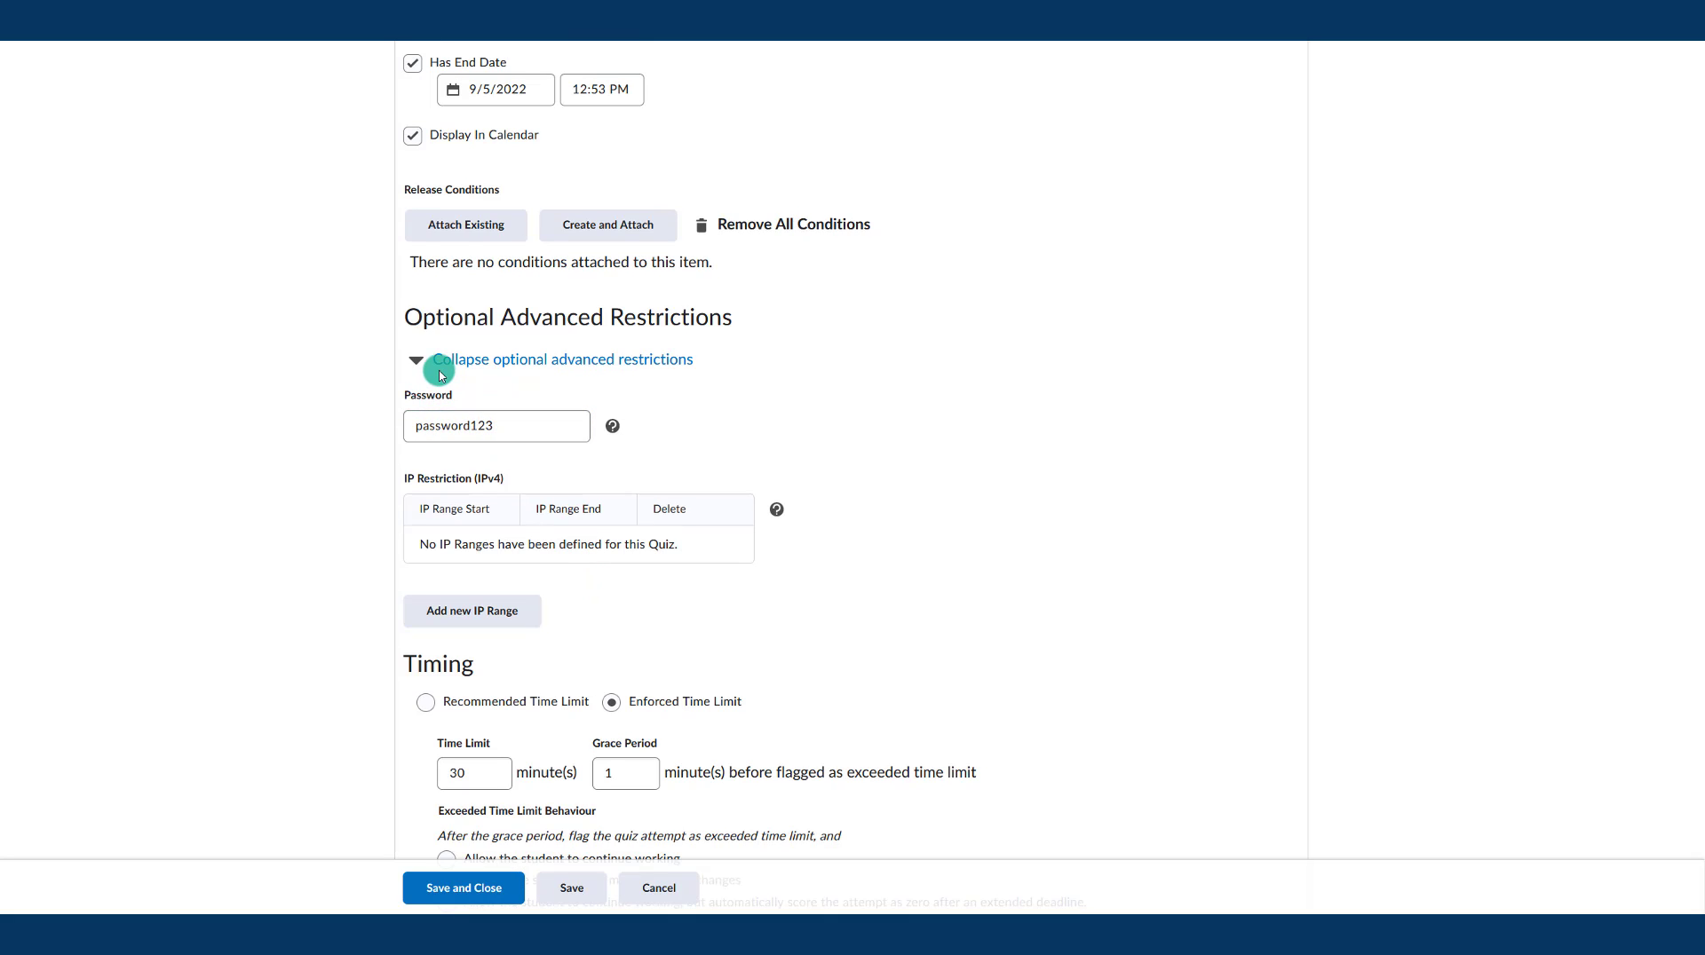
scroll(462, 412, "down", 2)
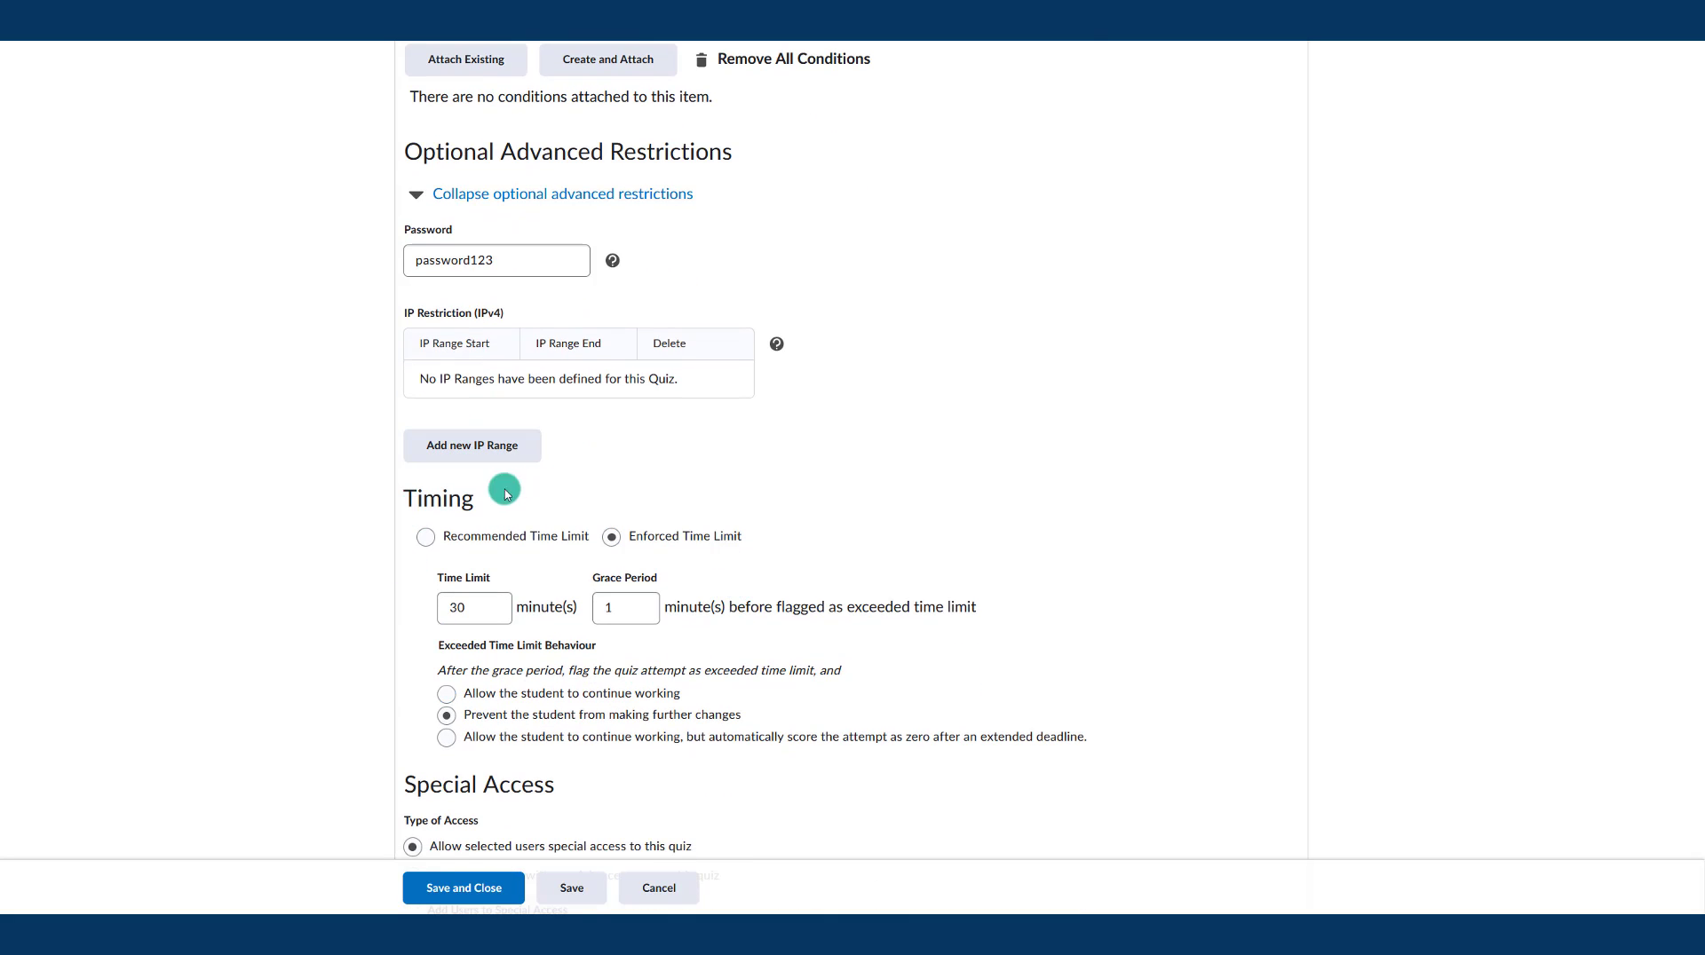
scroll(485, 515, "down", 3)
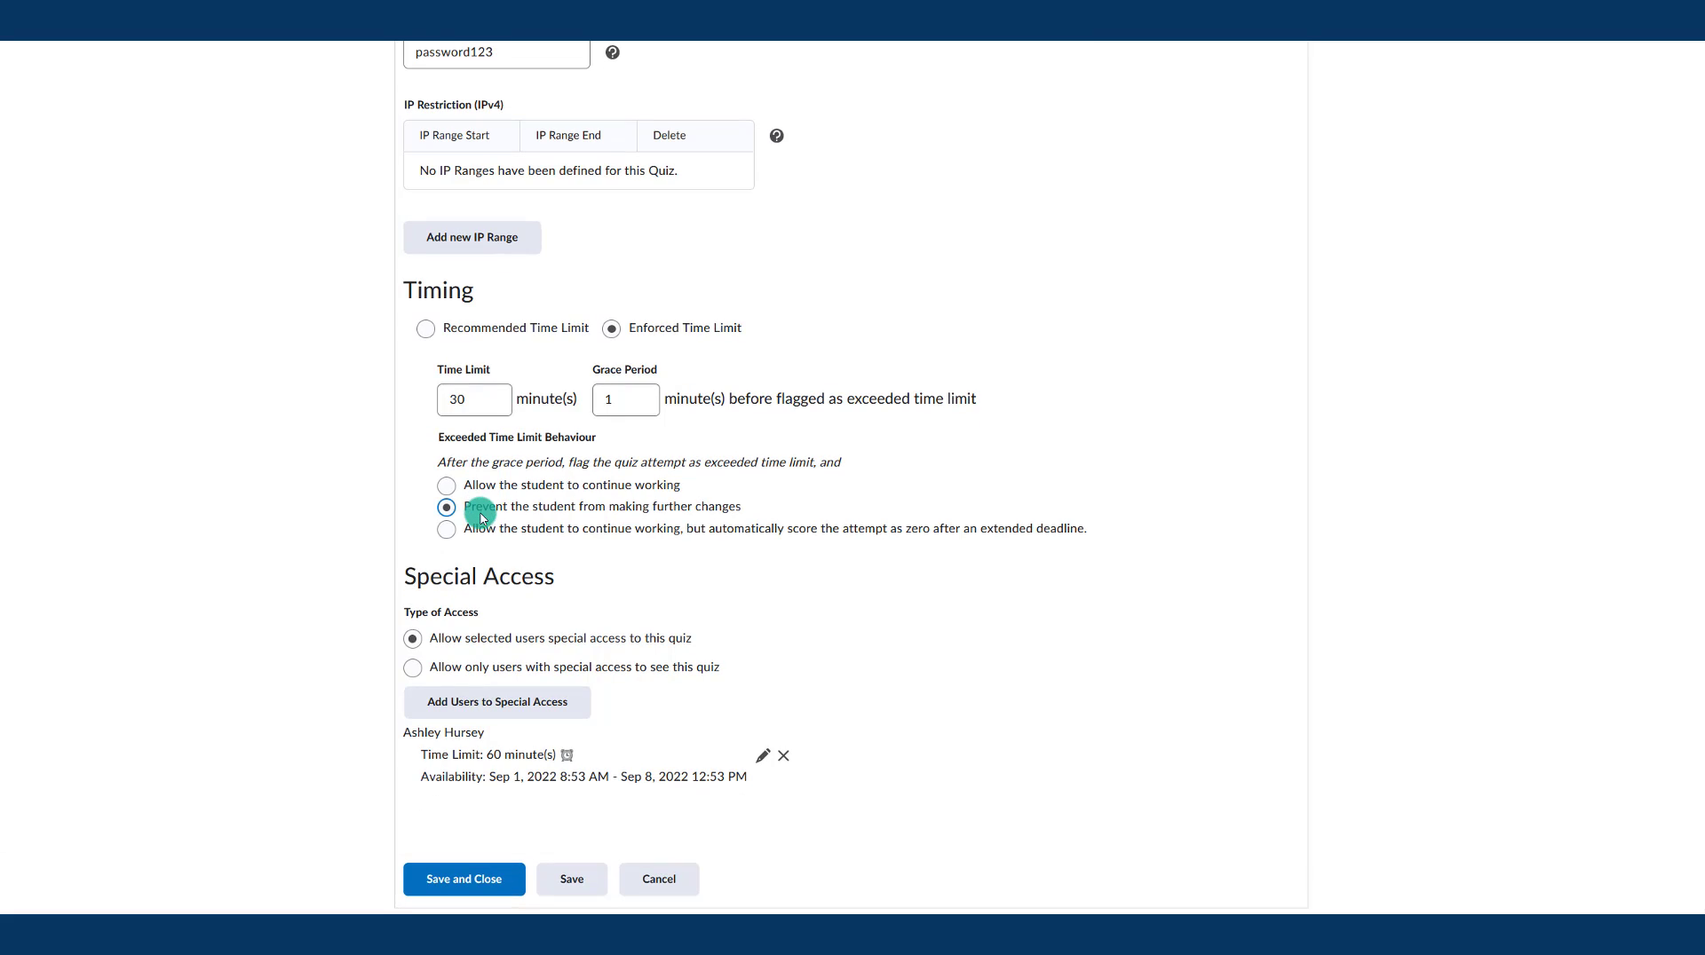
left_click_drag(405, 577, 597, 572)
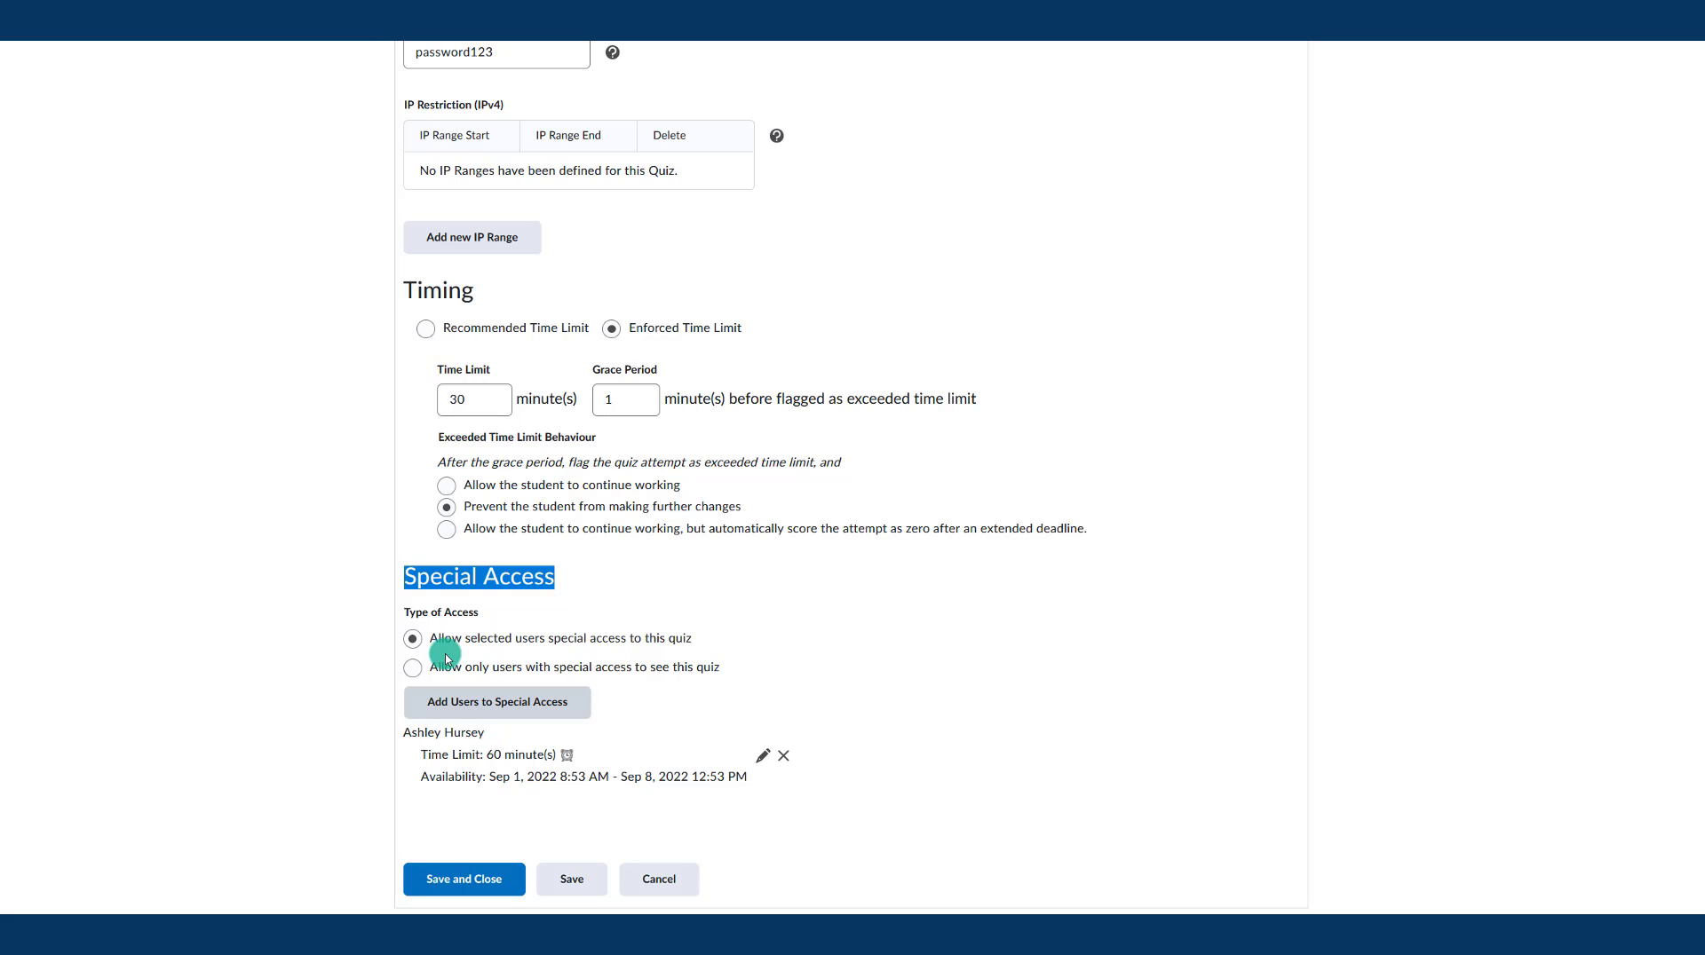
left_click(477, 701)
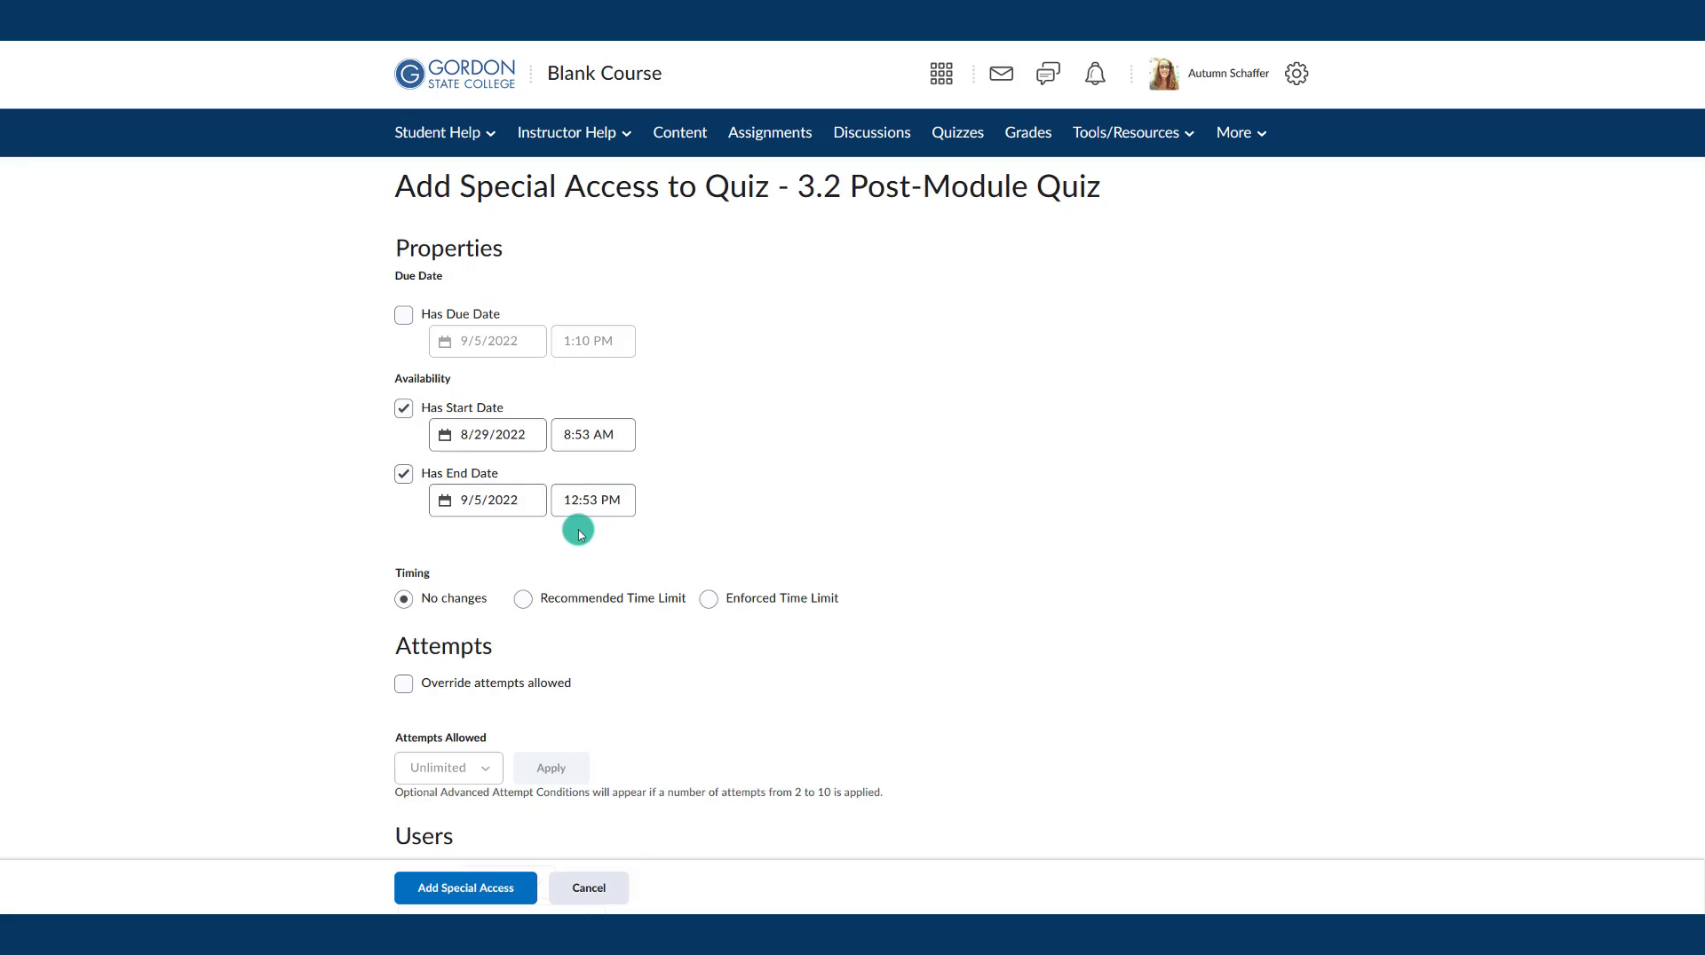
scroll(580, 532, "down", 4)
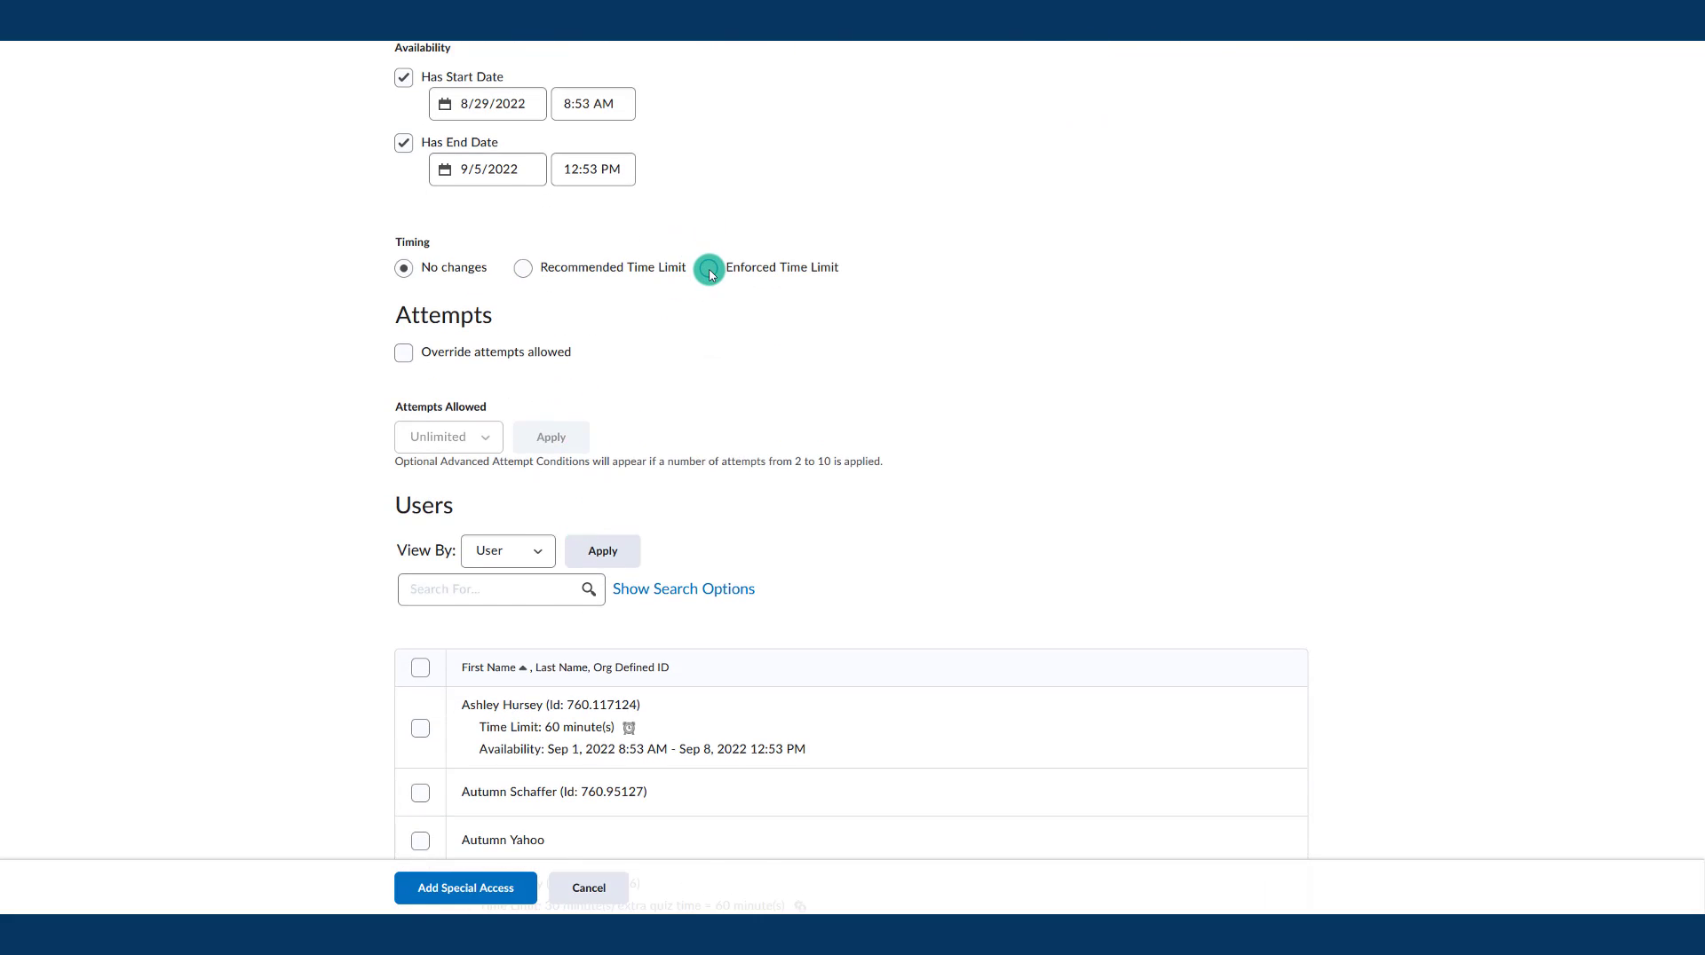
left_click(709, 271)
left_click(461, 557)
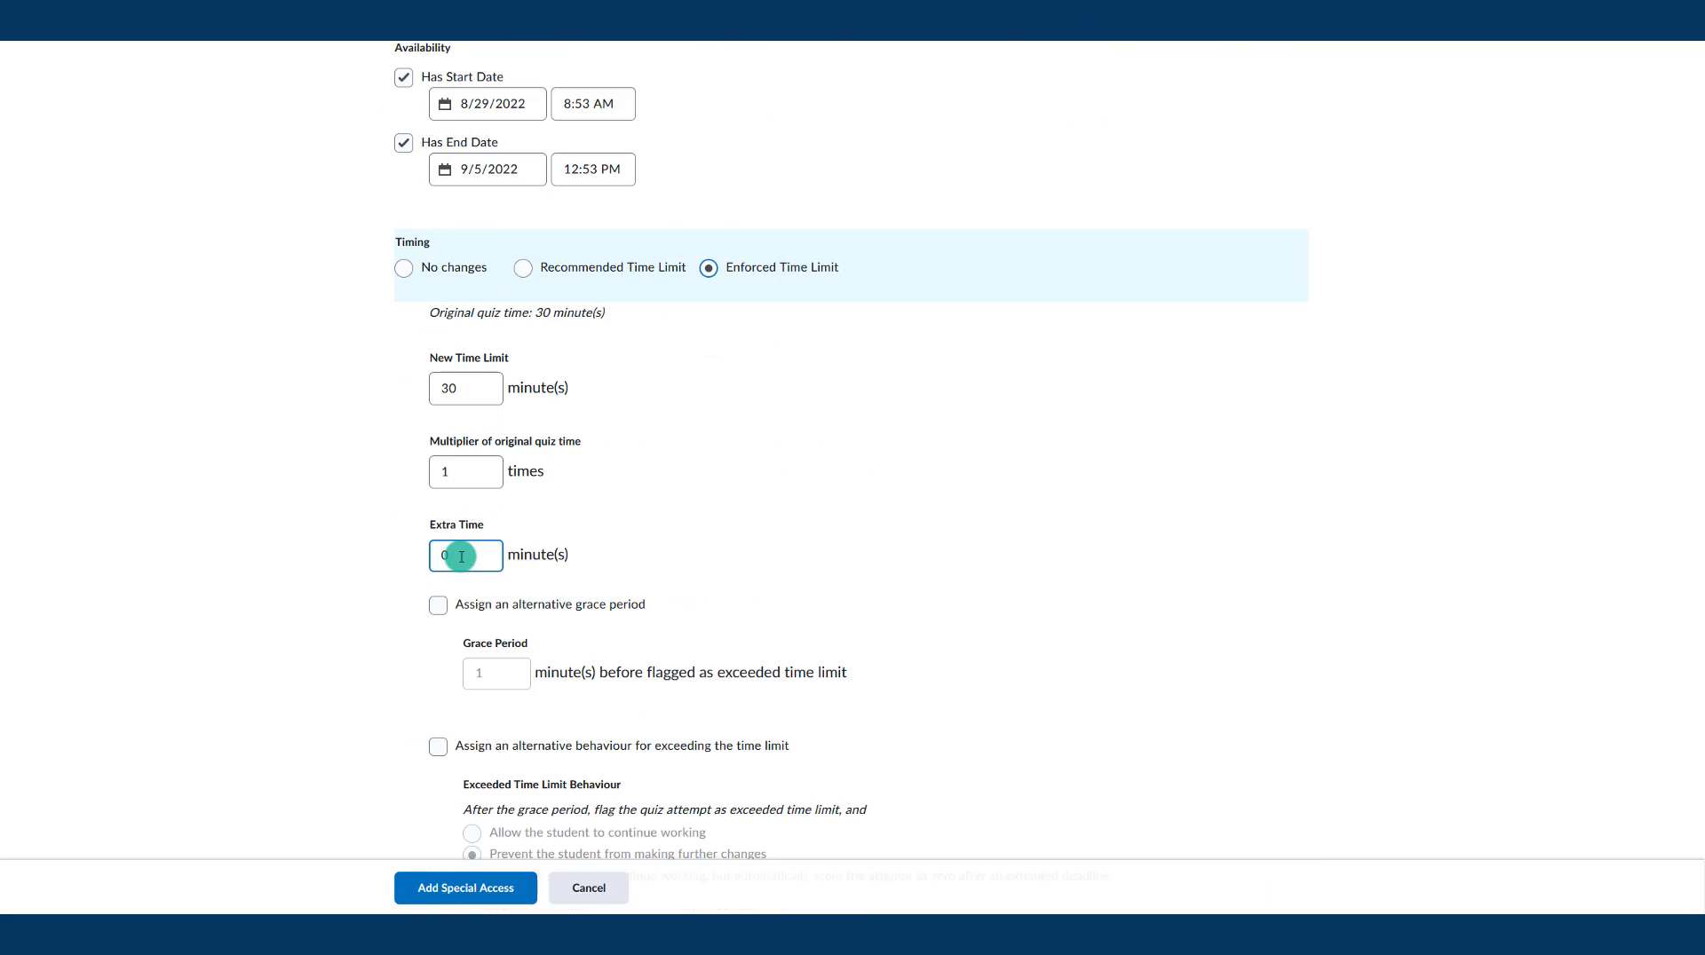
left_click_drag(467, 382, 394, 379)
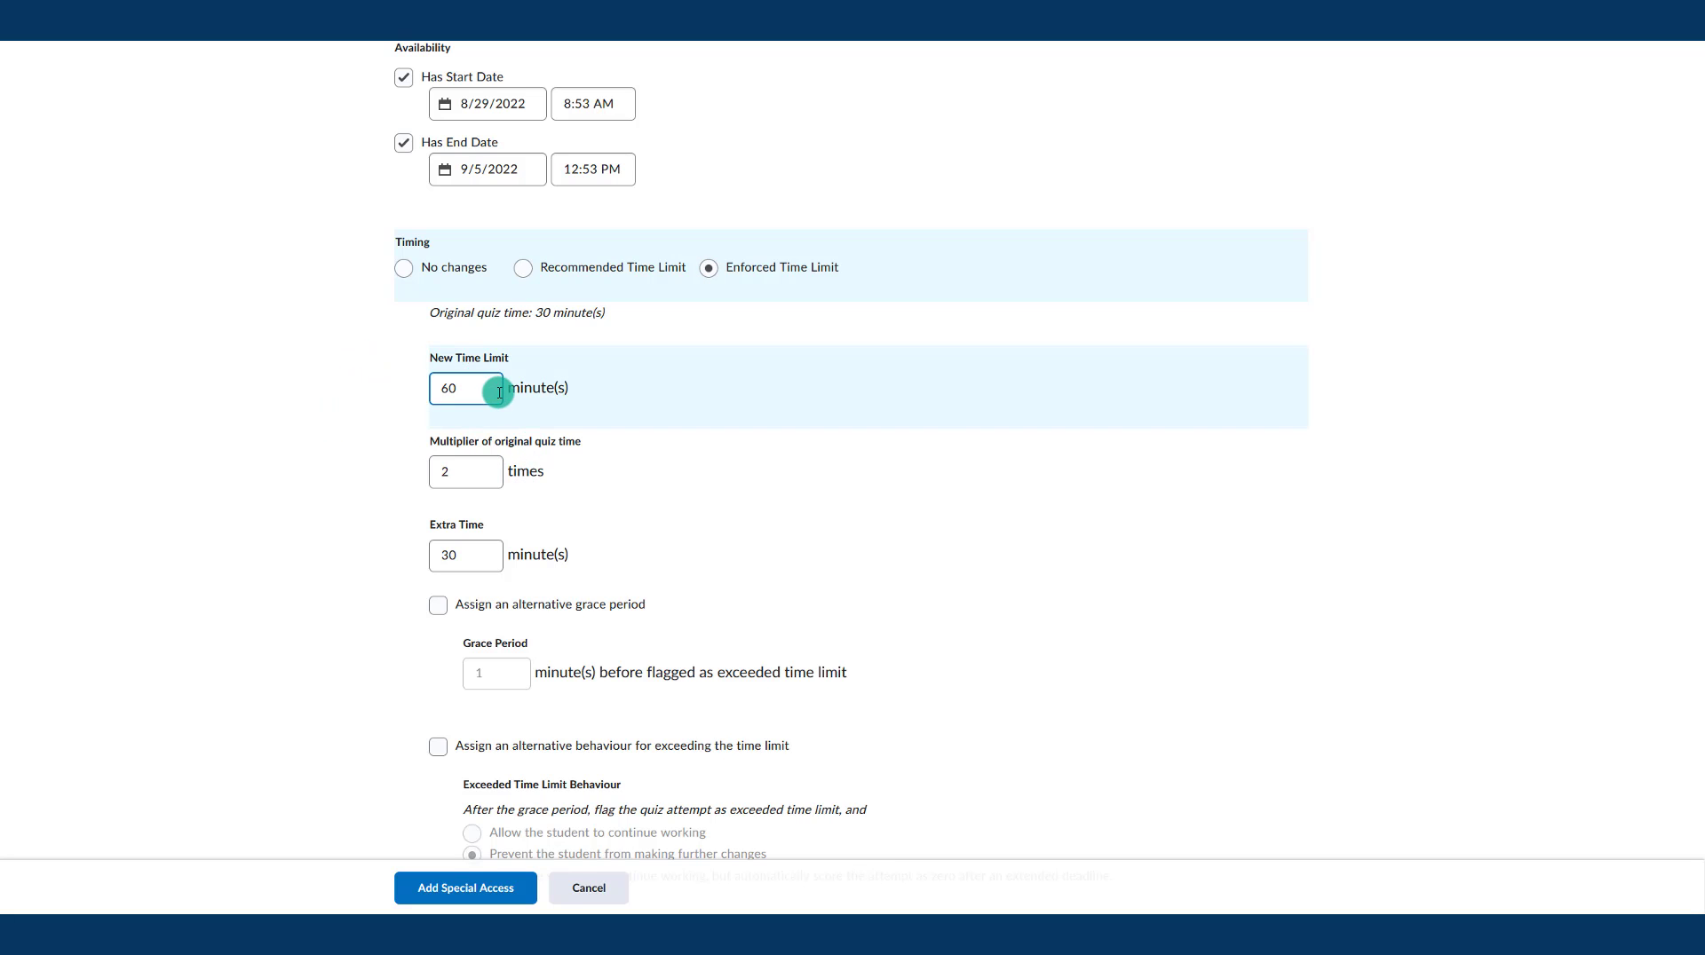
Step: Change the new time limit of this special access to 70 minutes
scroll(530, 546, "down", 5)
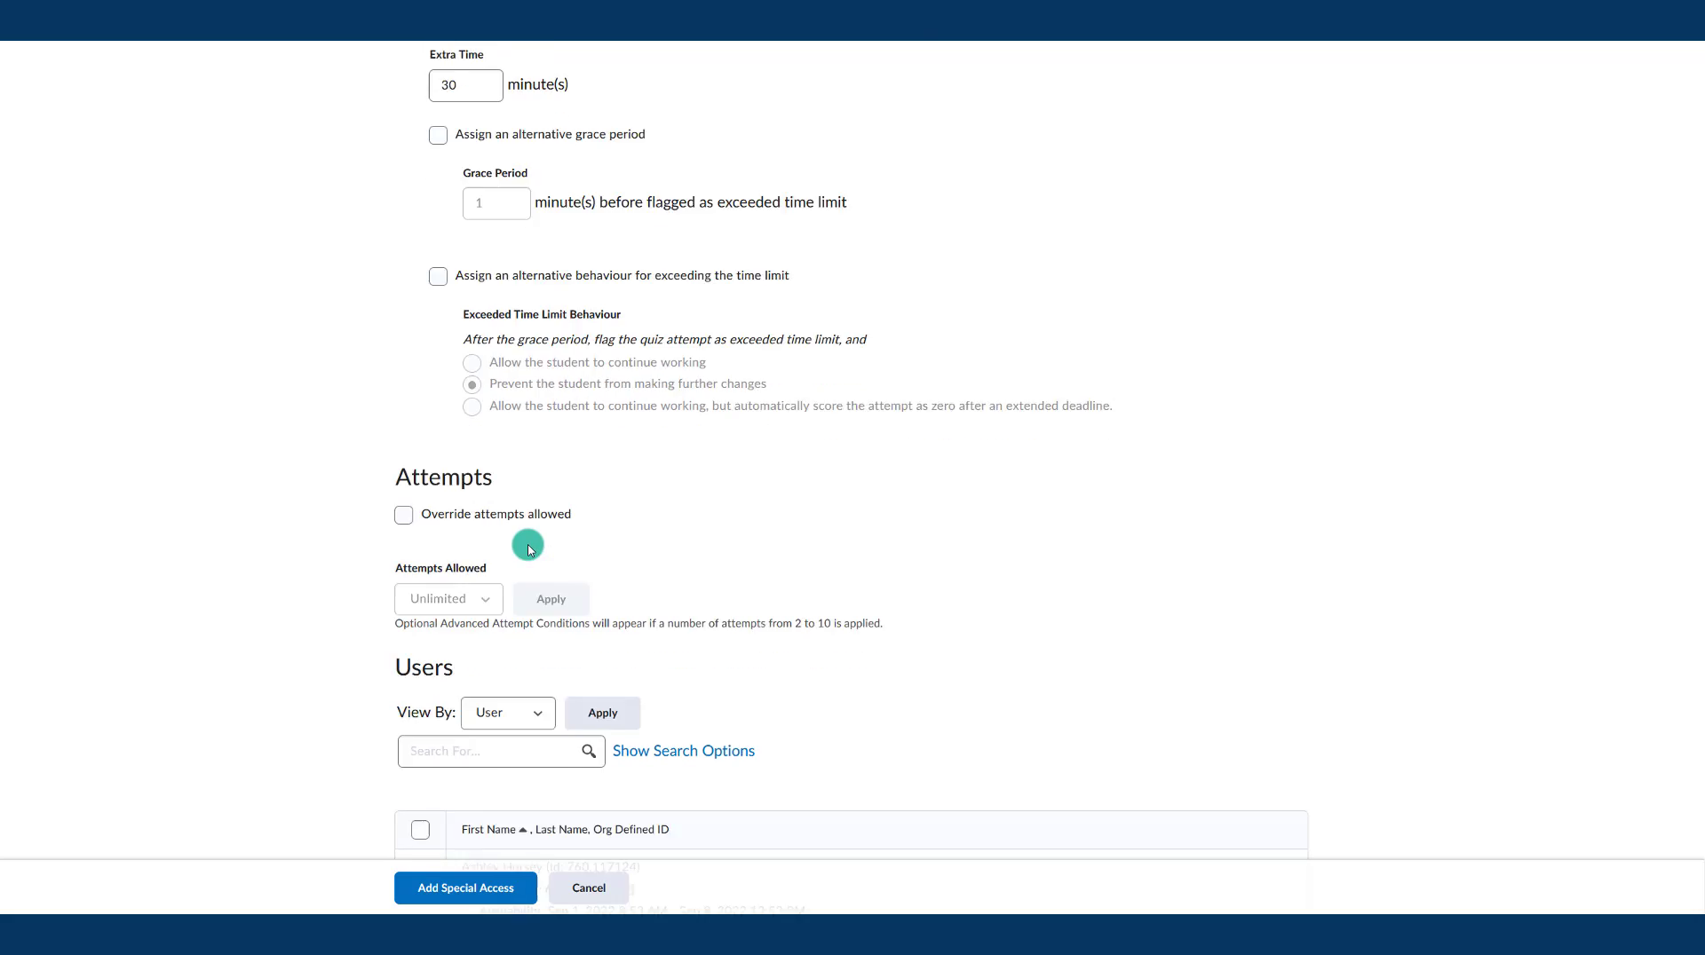
scroll(528, 545, "down", 4)
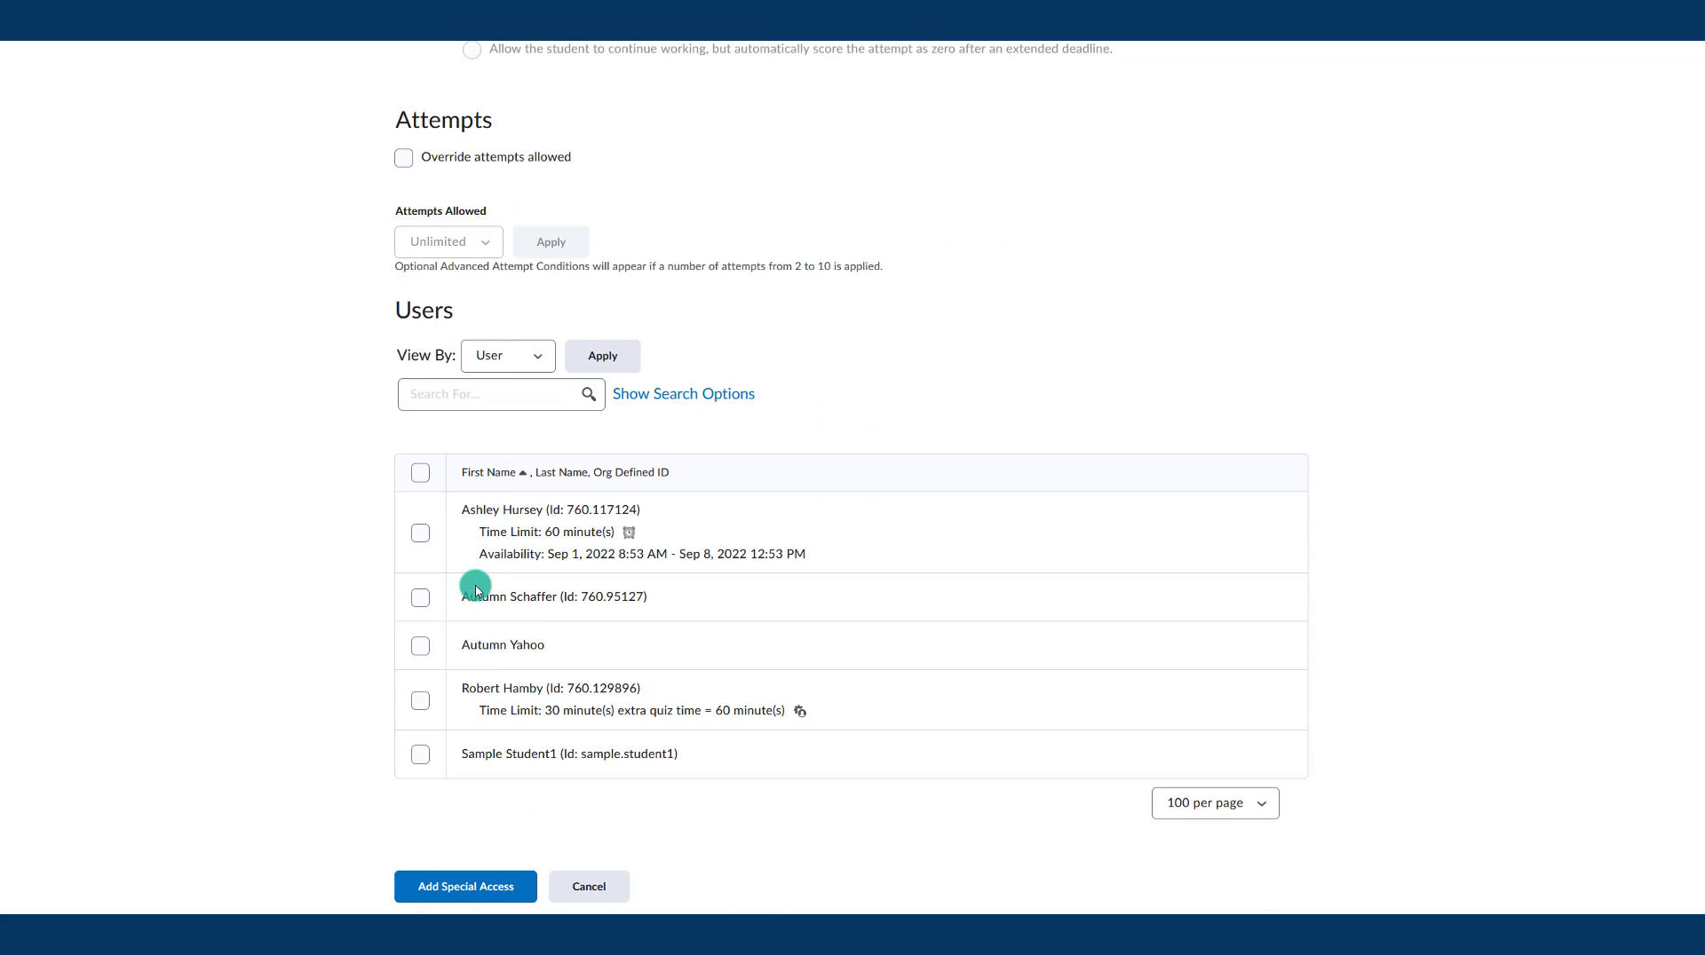
scroll(478, 497, "up", 8)
double_click(449, 305)
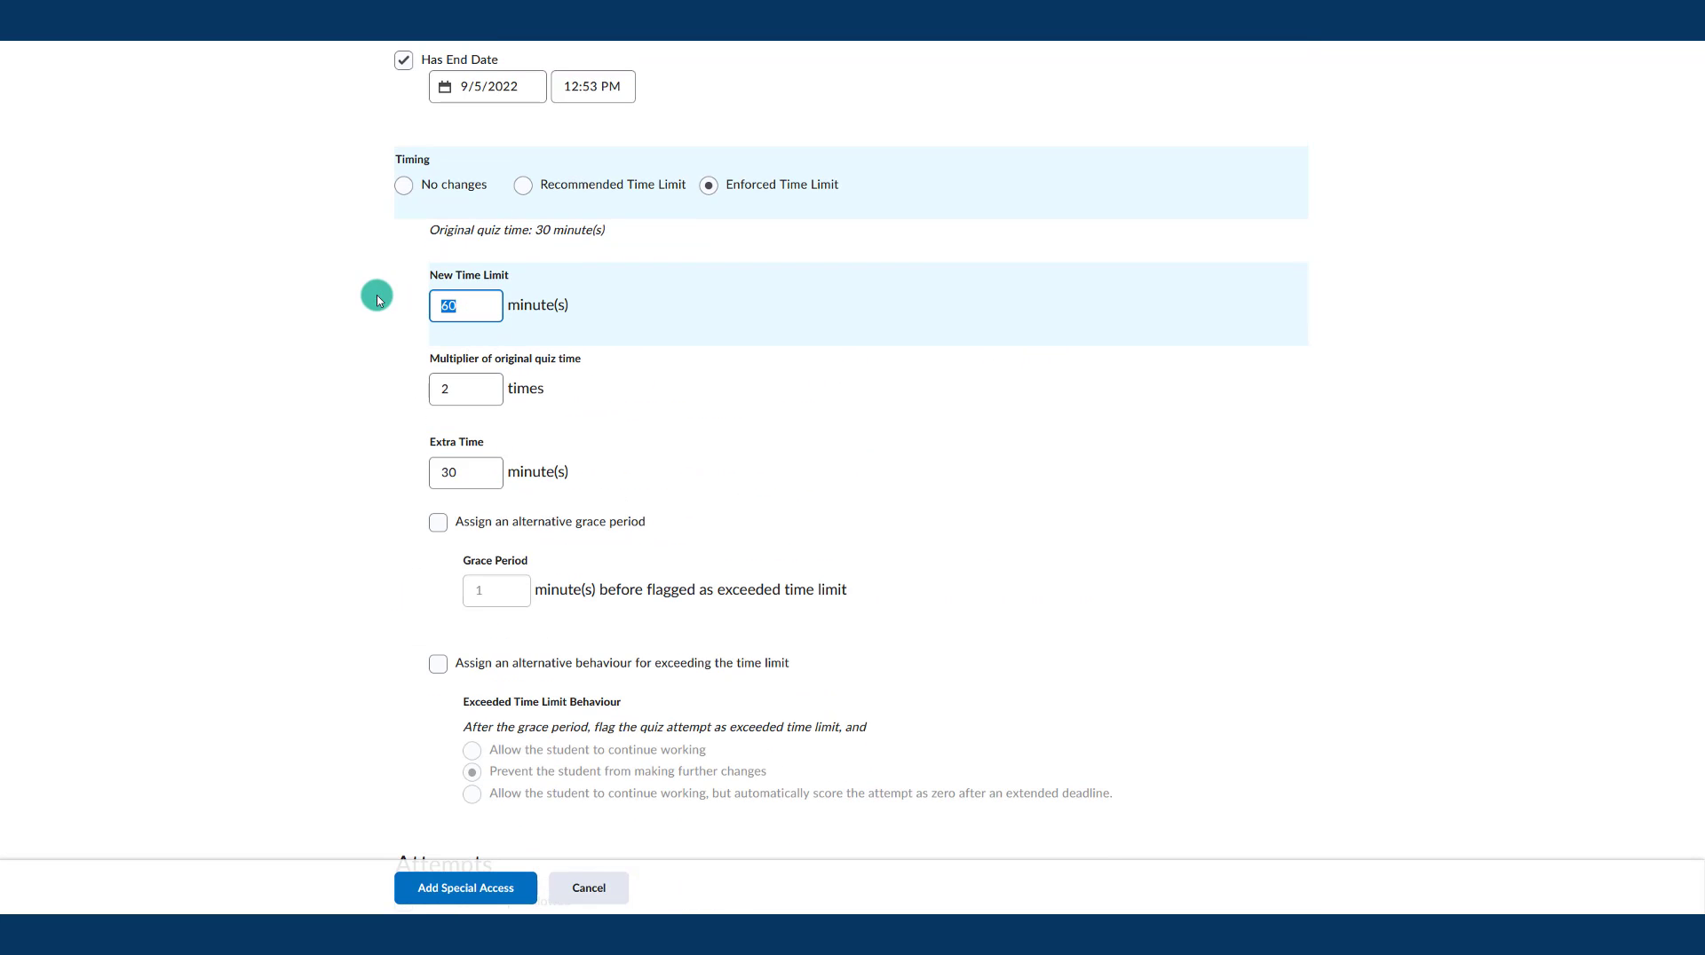
type("70")
left_click(422, 483)
Step: Select the third user in the list and add the special access for them
scroll(723, 593, "down", 5)
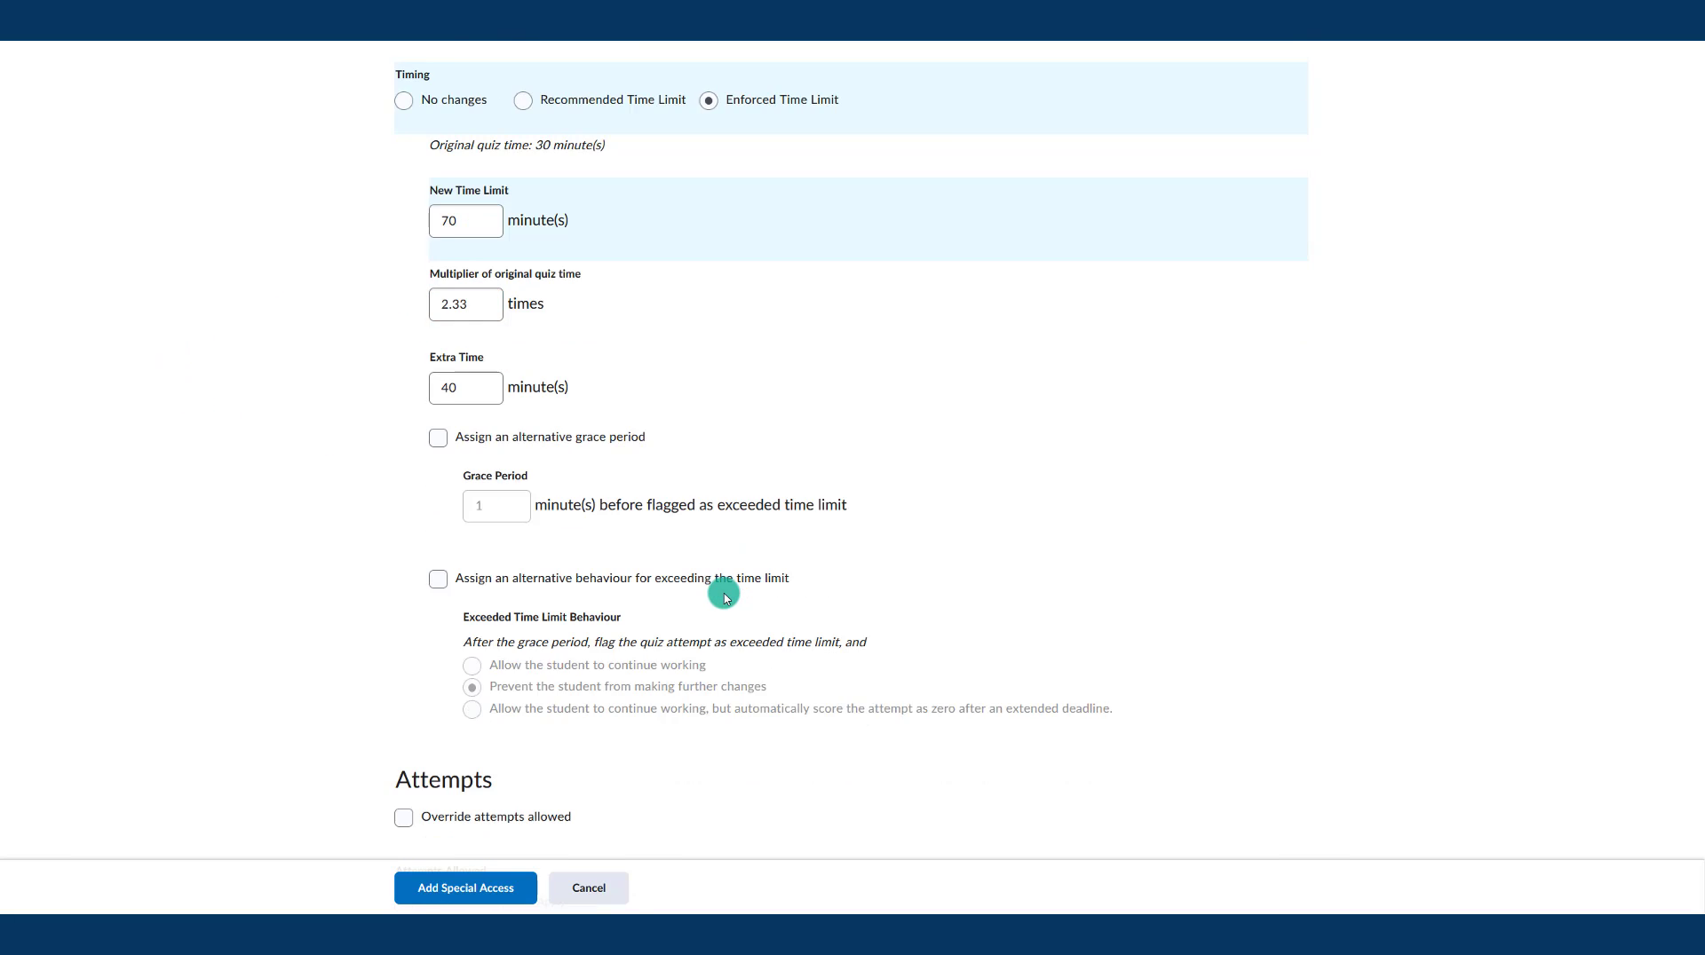
scroll(621, 639, "down", 3)
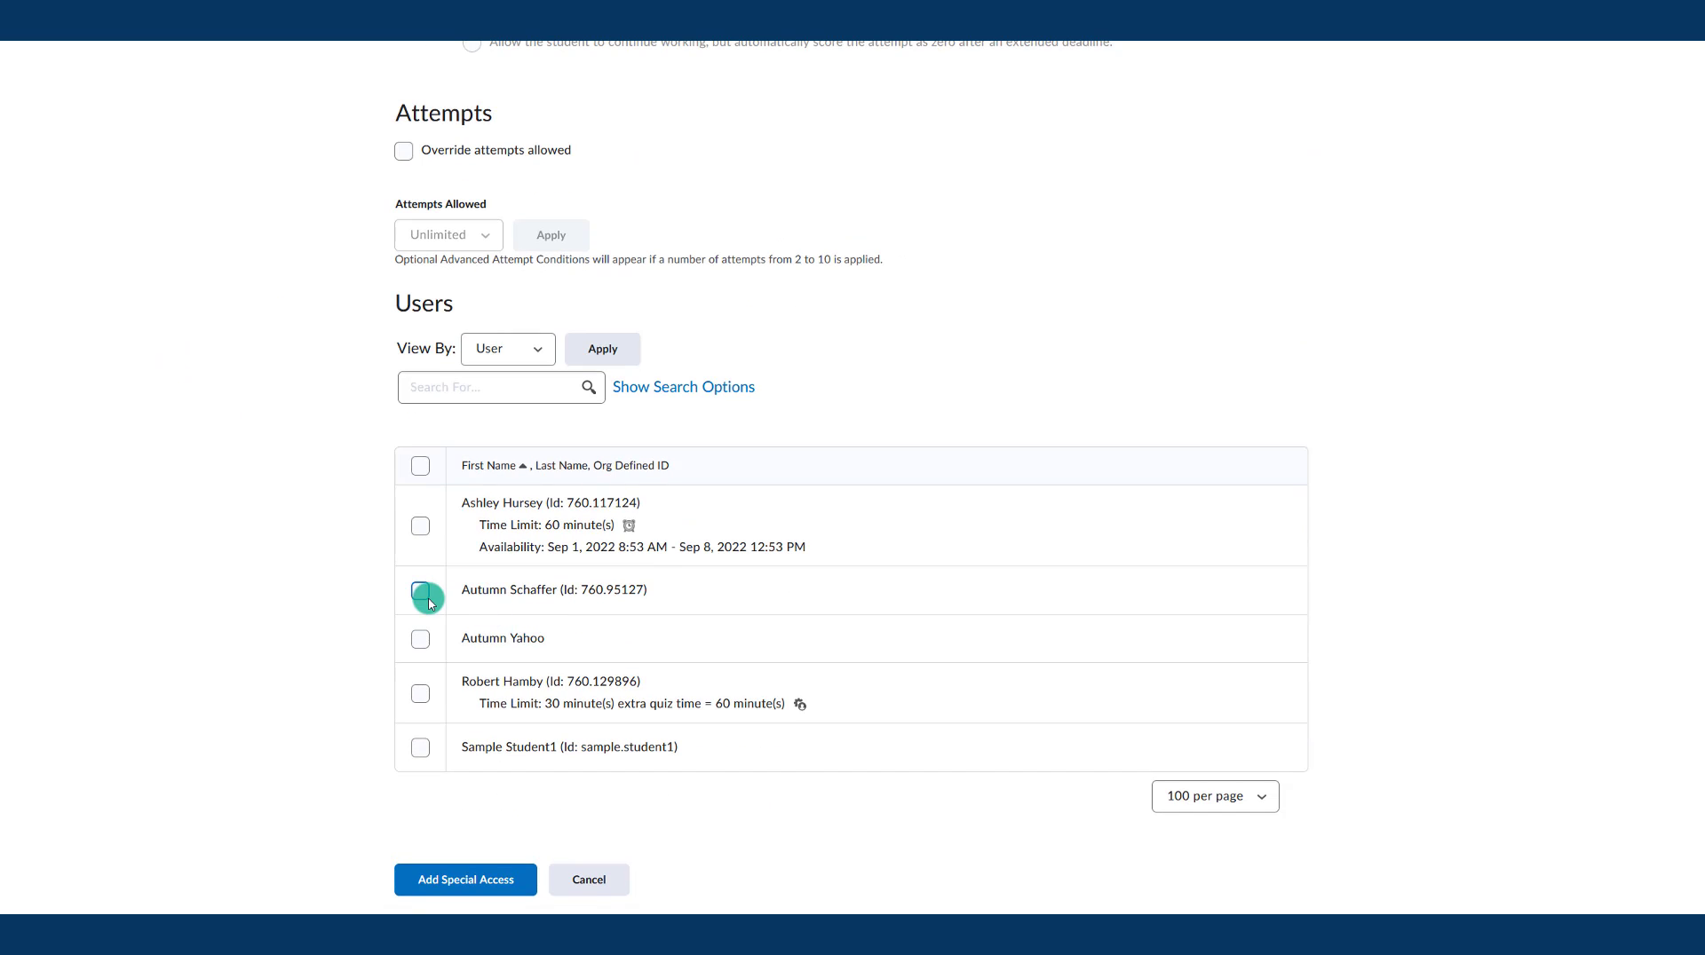
left_click(420, 640)
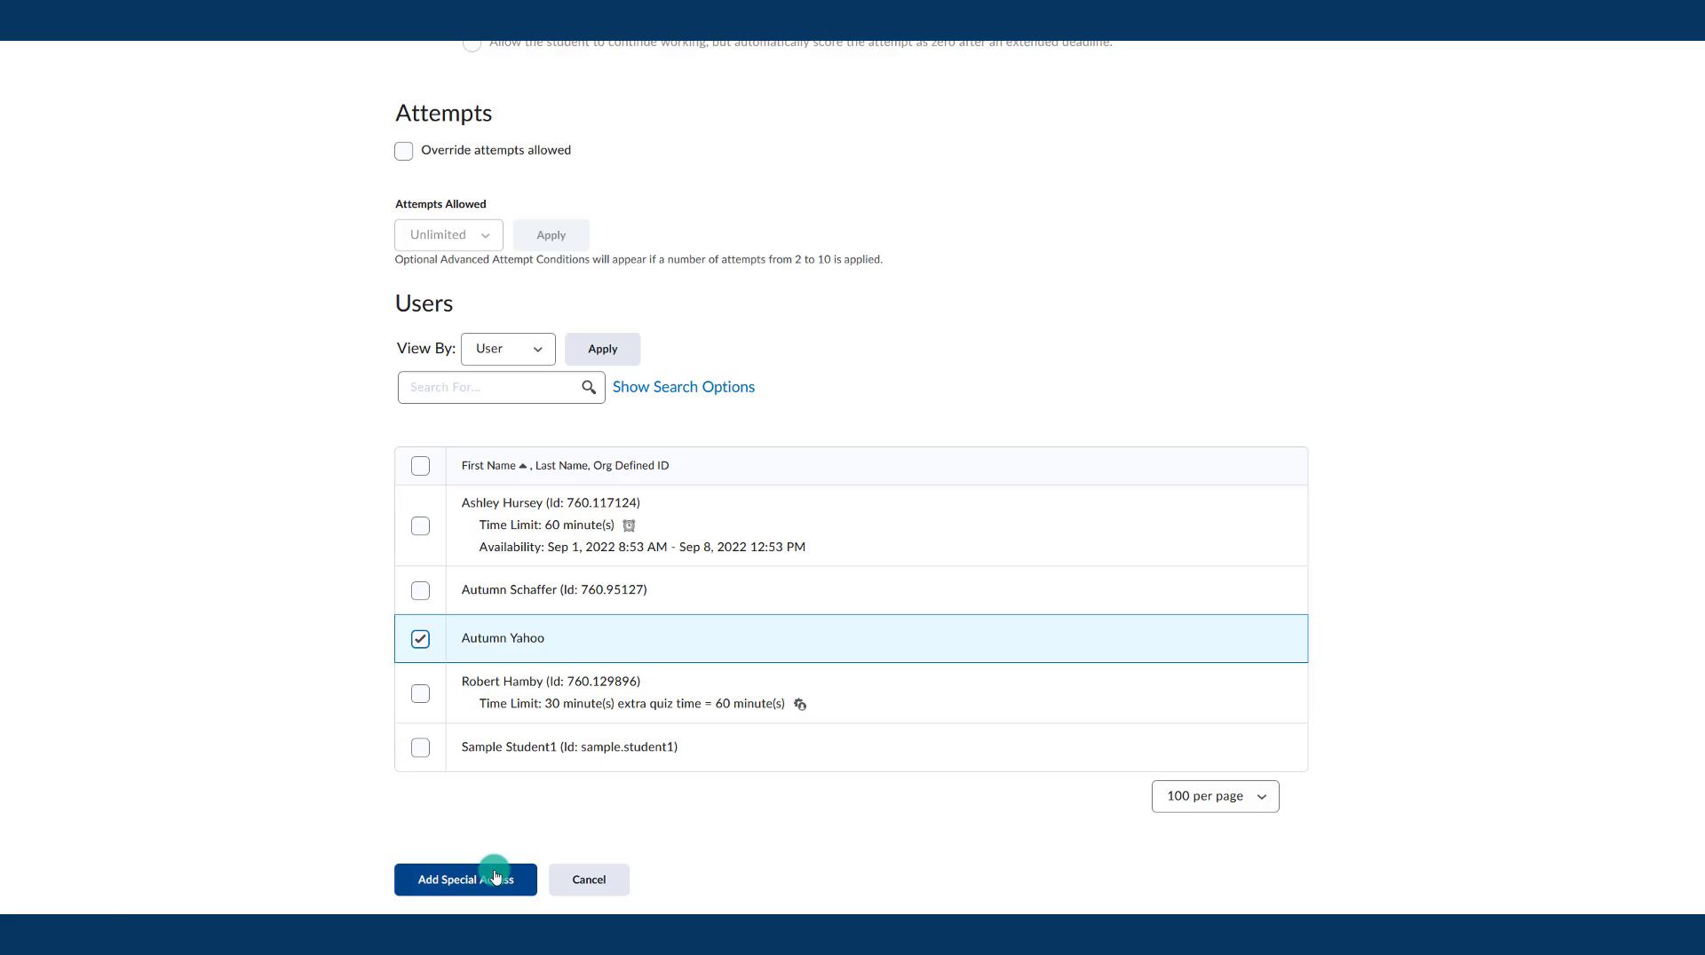
left_click(487, 875)
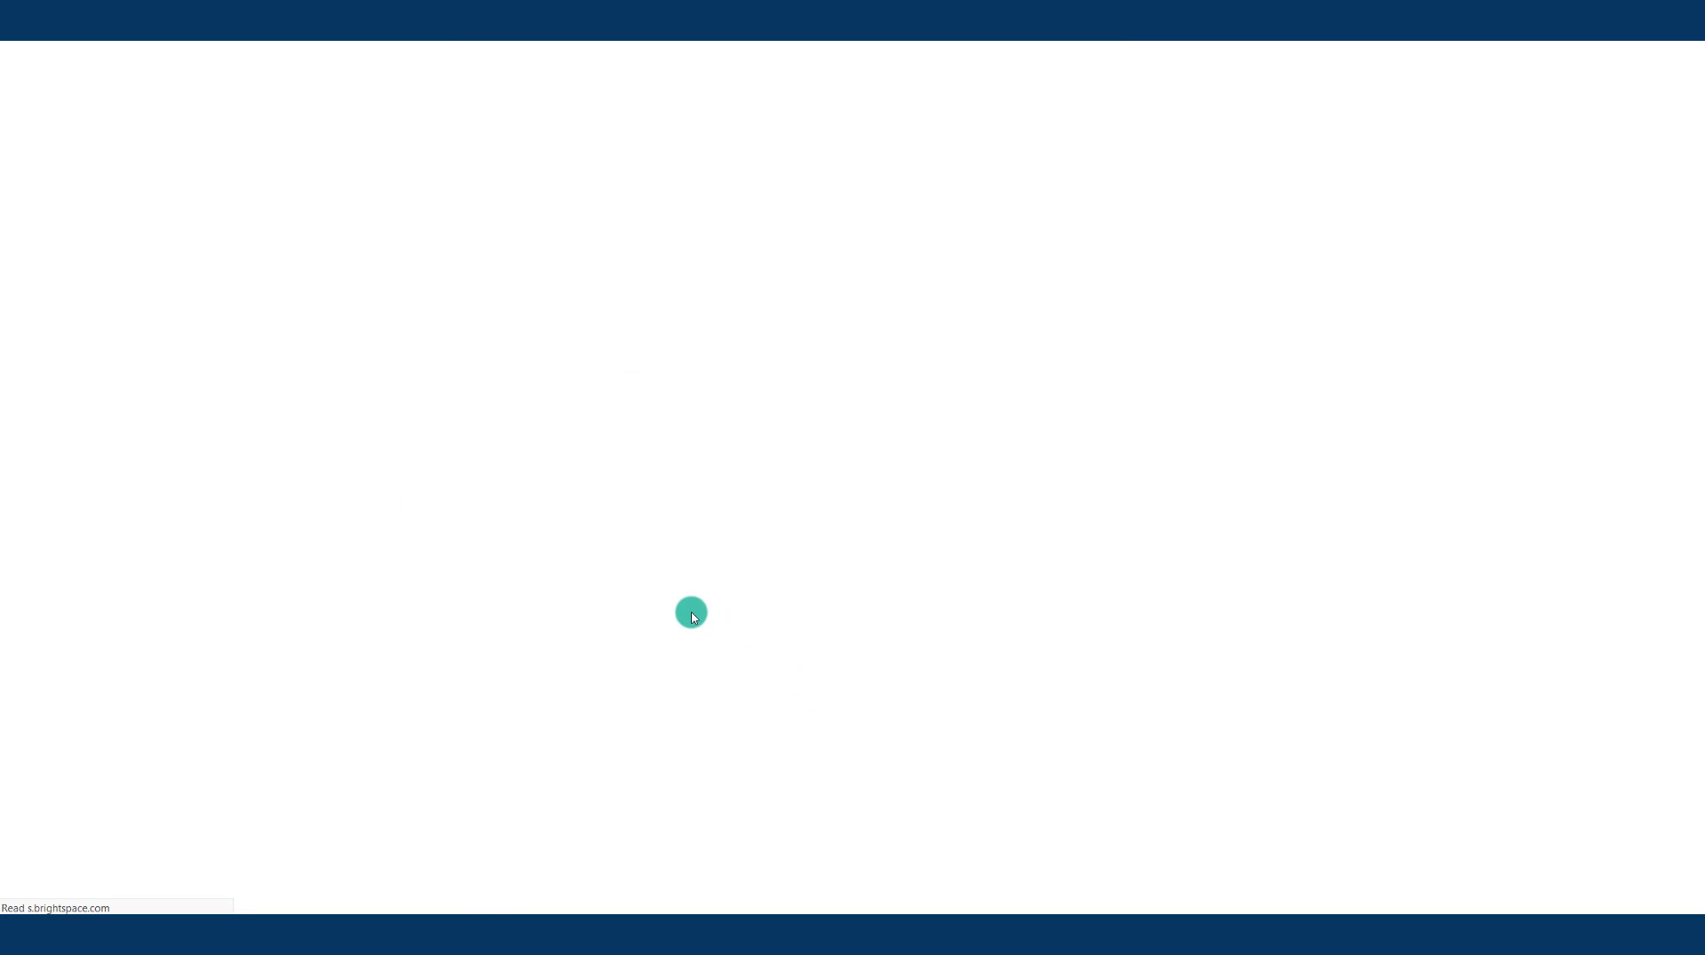
Step: Review the quiz's dates, password, timing and special access entries, and save and close the quiz
scroll(692, 614, "down", 10)
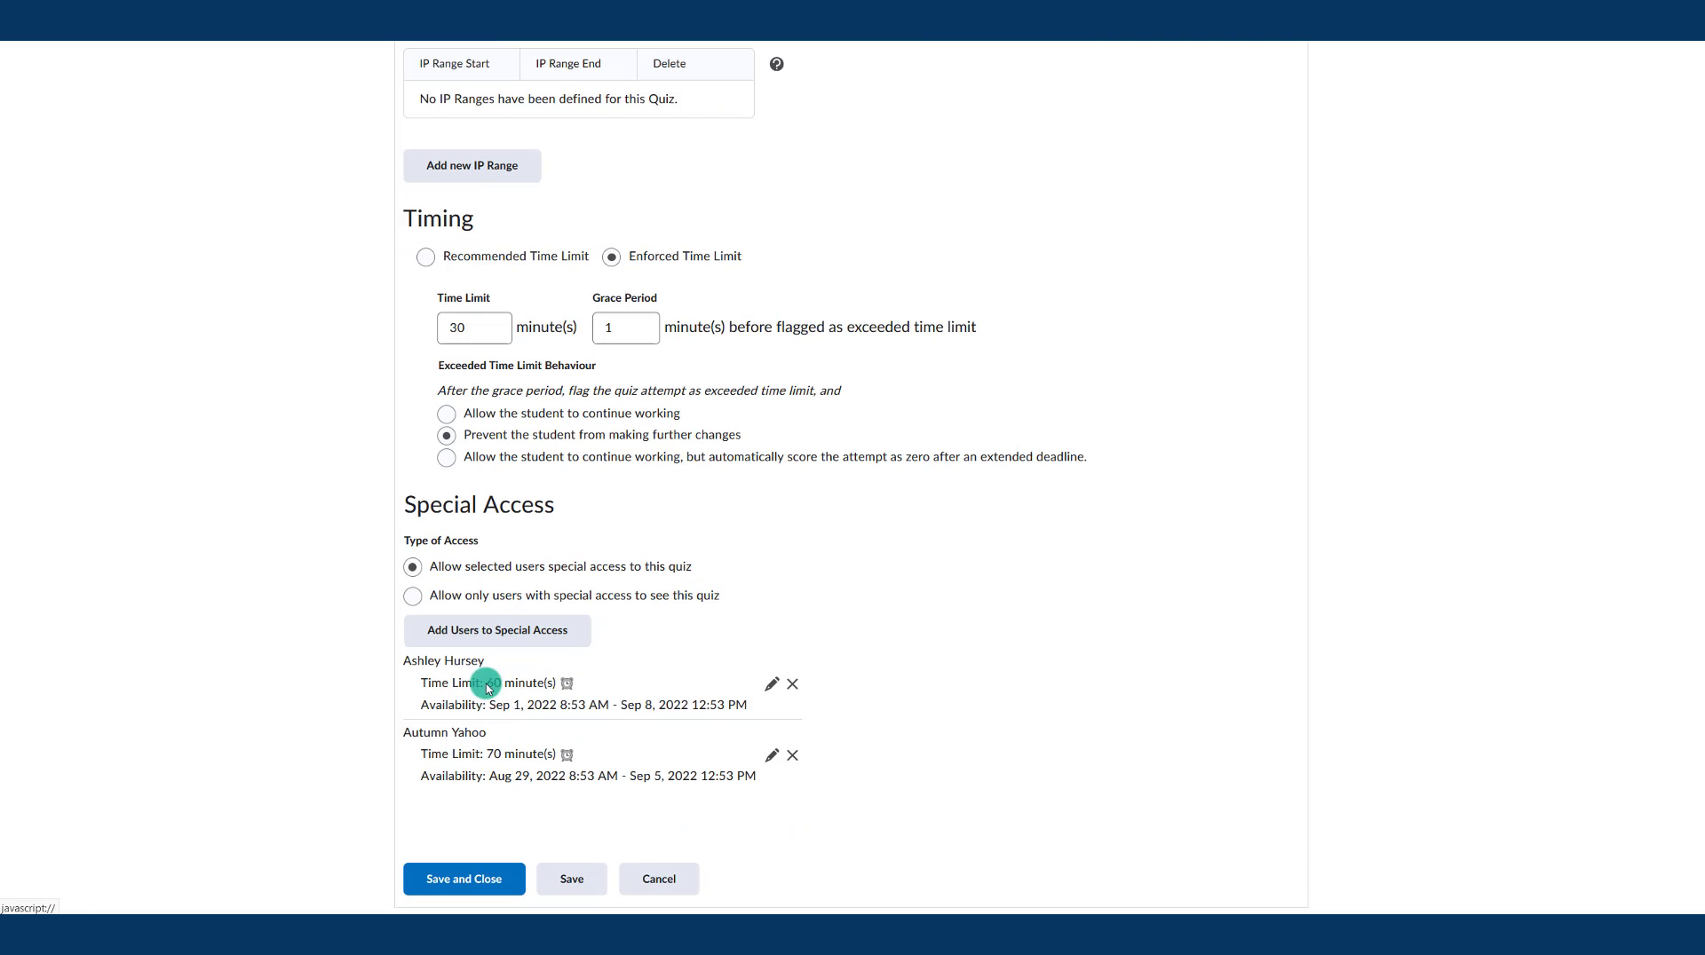
scroll(848, 601, "up", 10)
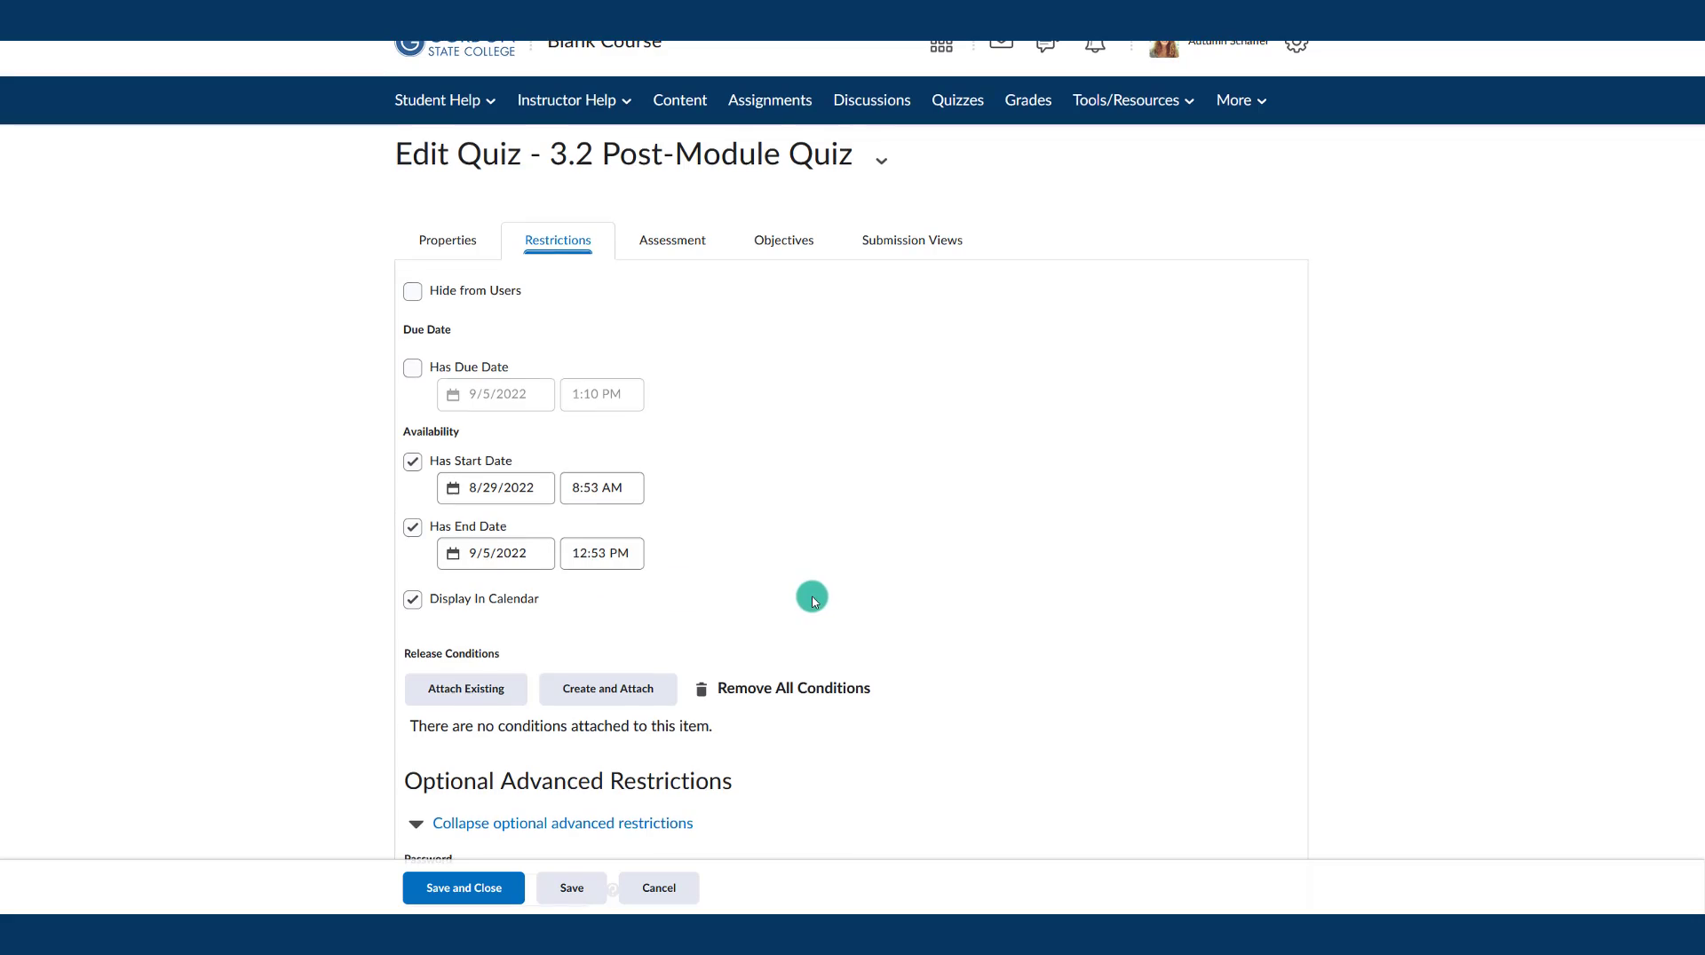
scroll(810, 594, "down", 5)
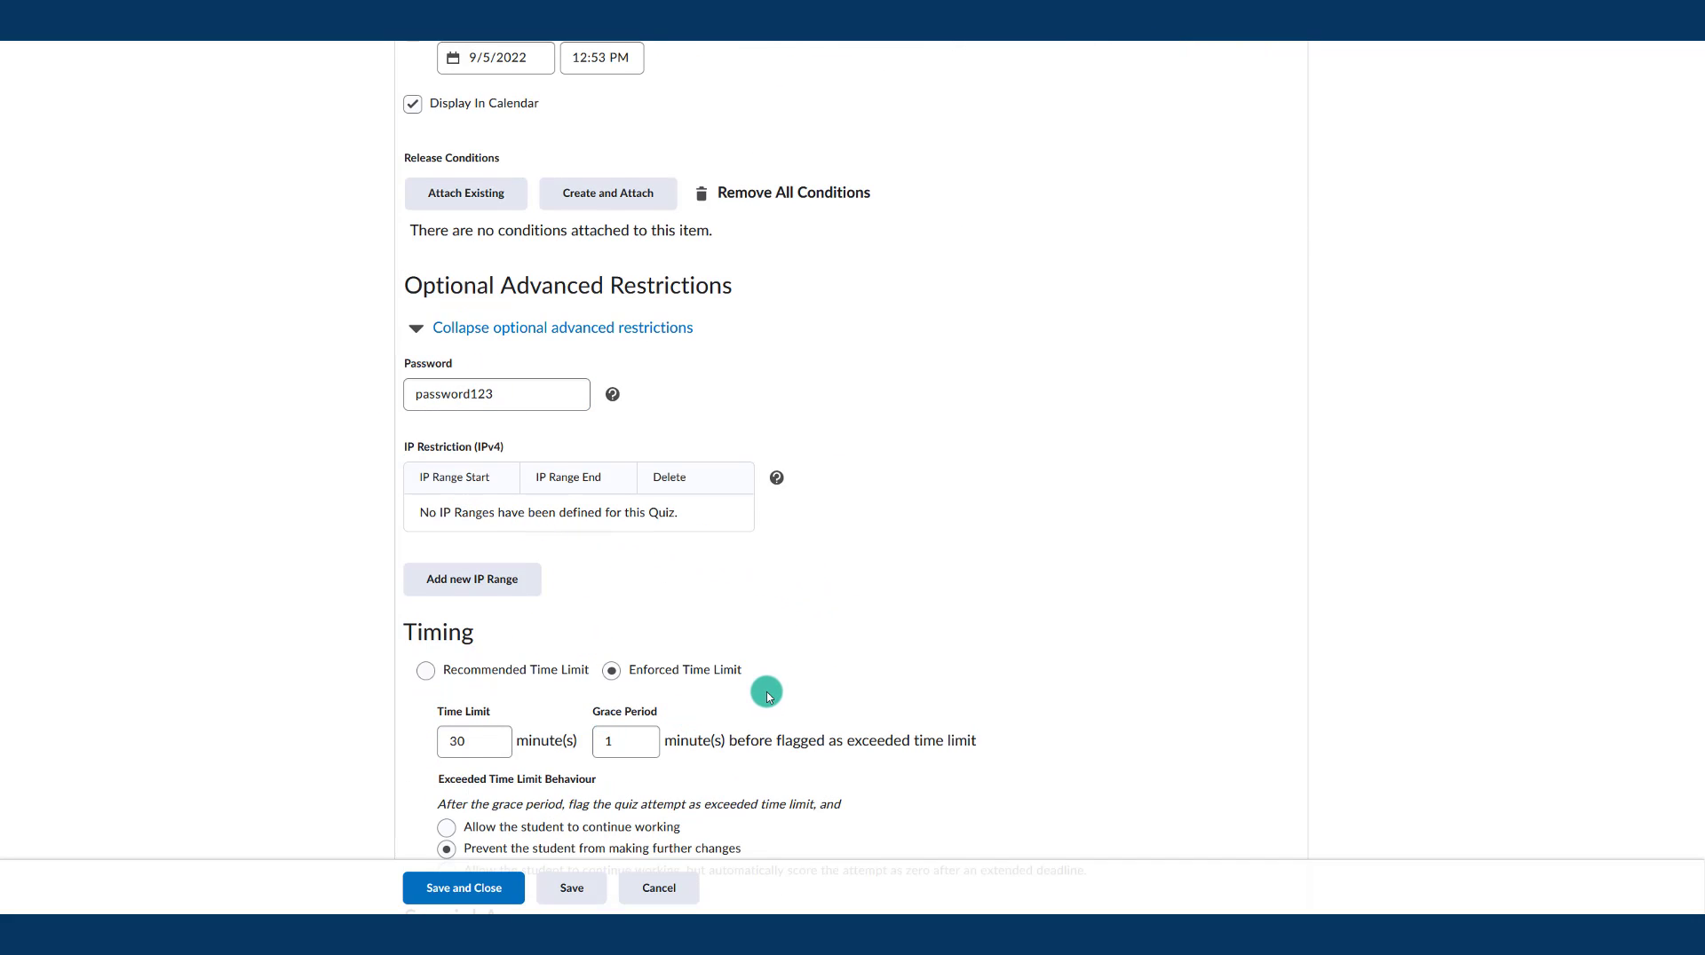
scroll(767, 695, "down", 4)
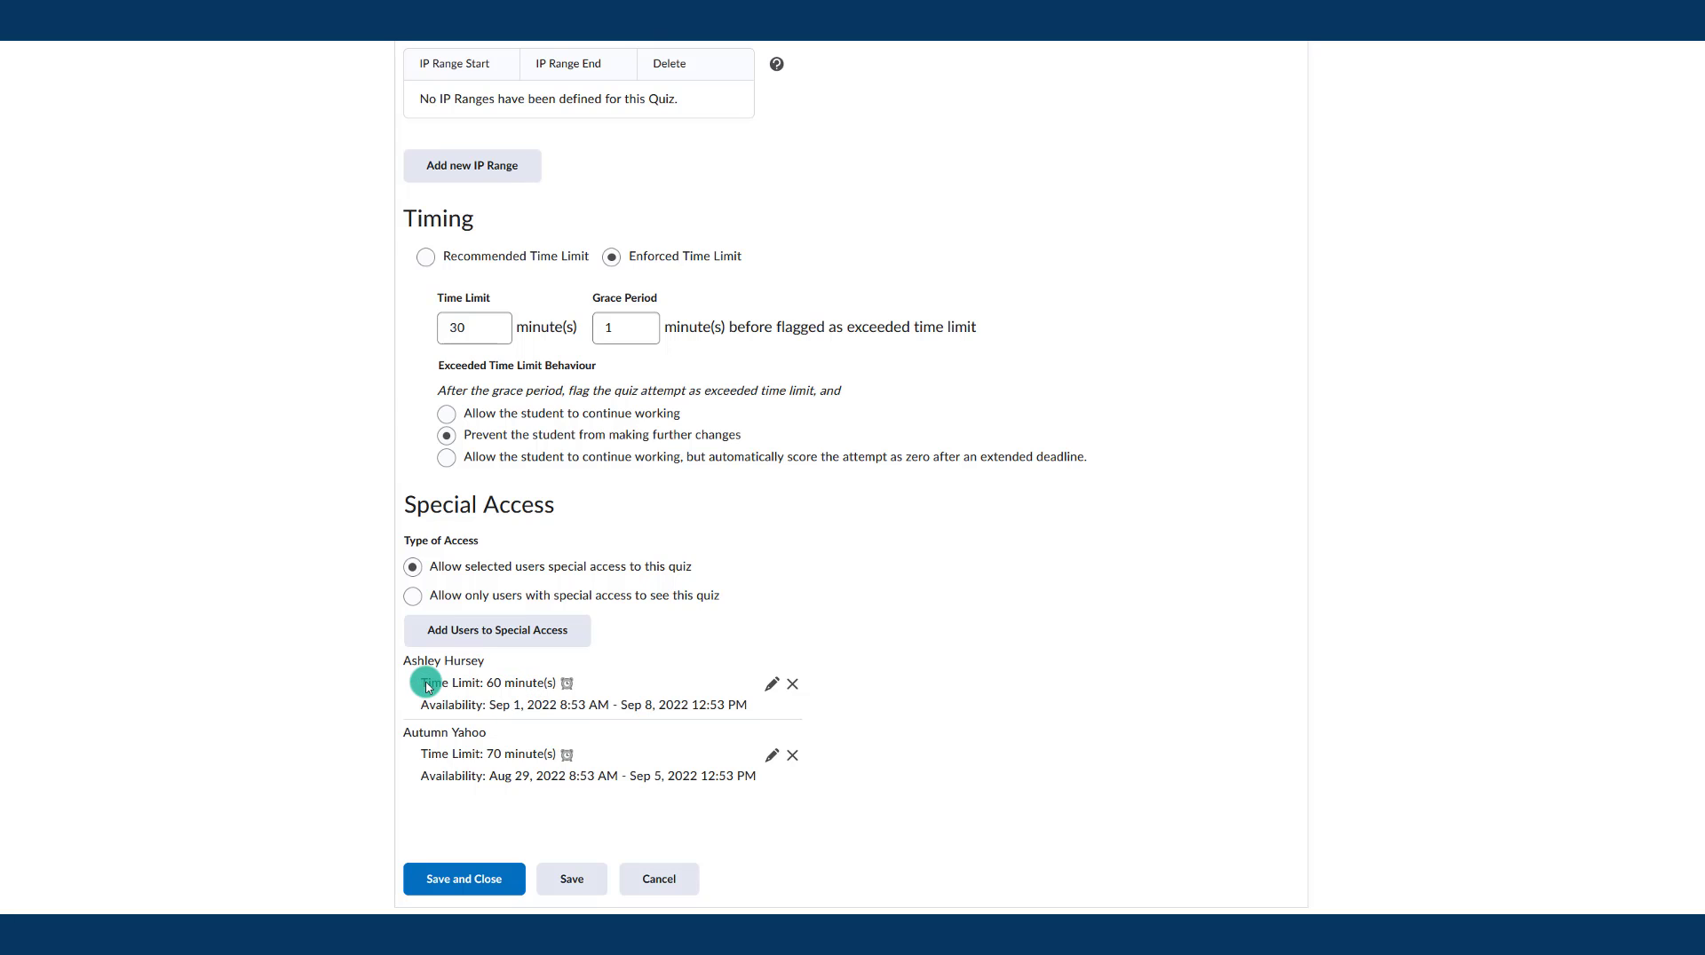
scroll(667, 639, "up", 4)
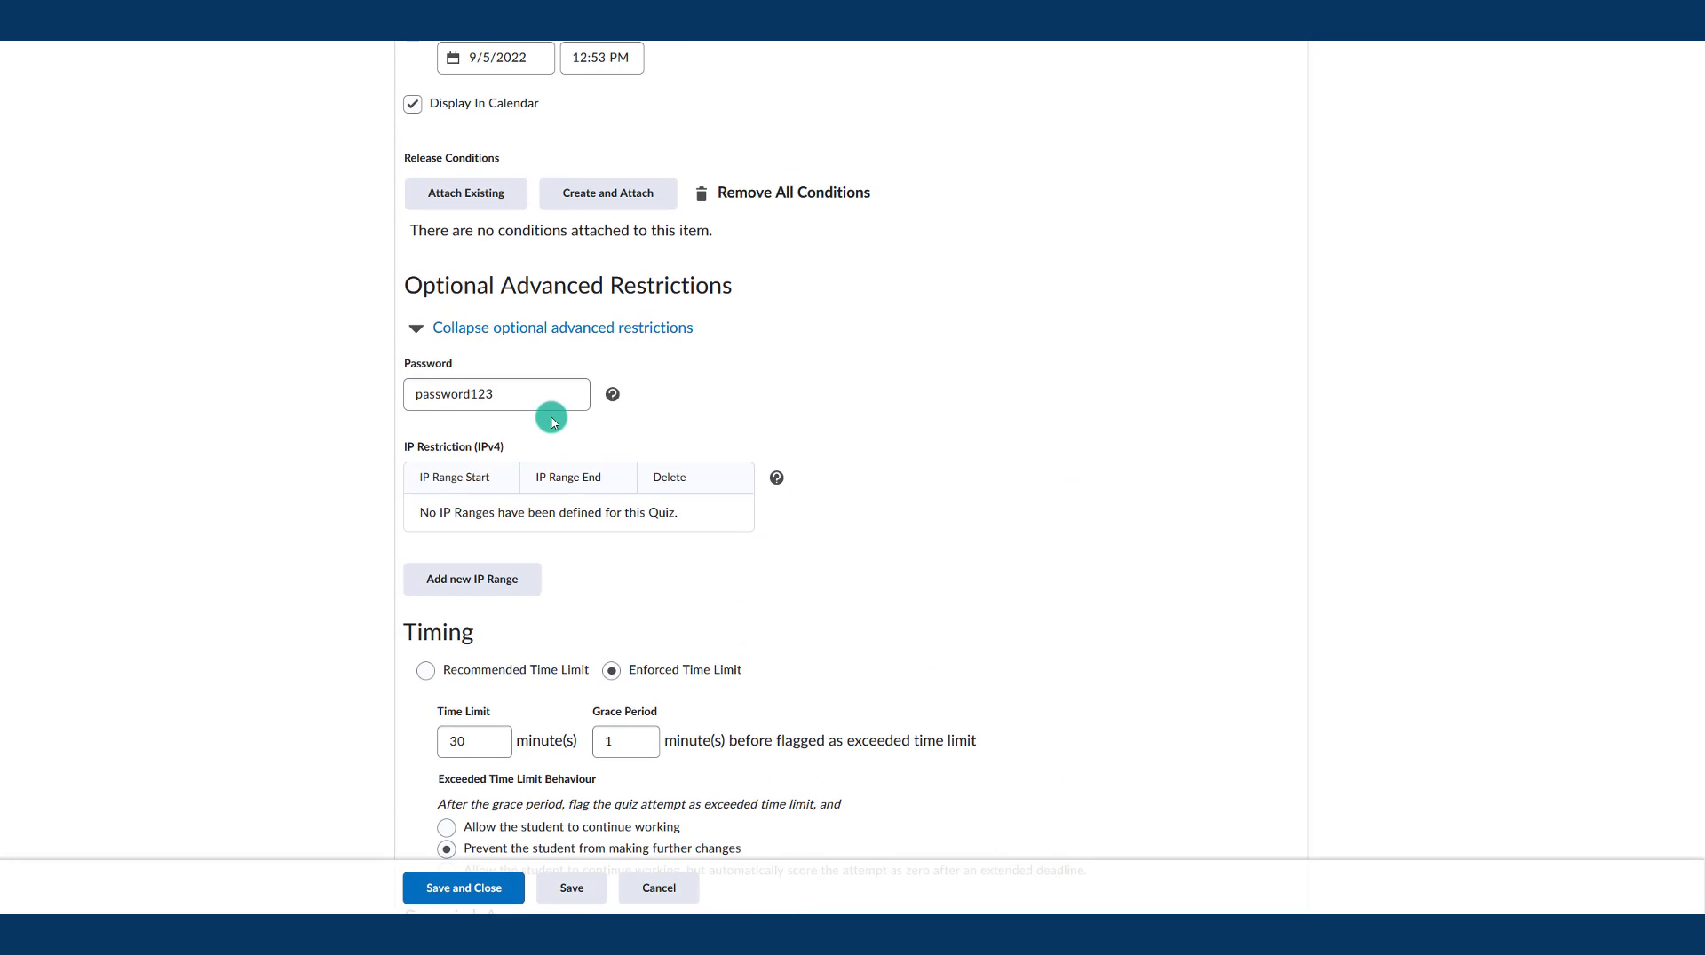
left_click_drag(533, 395, 388, 388)
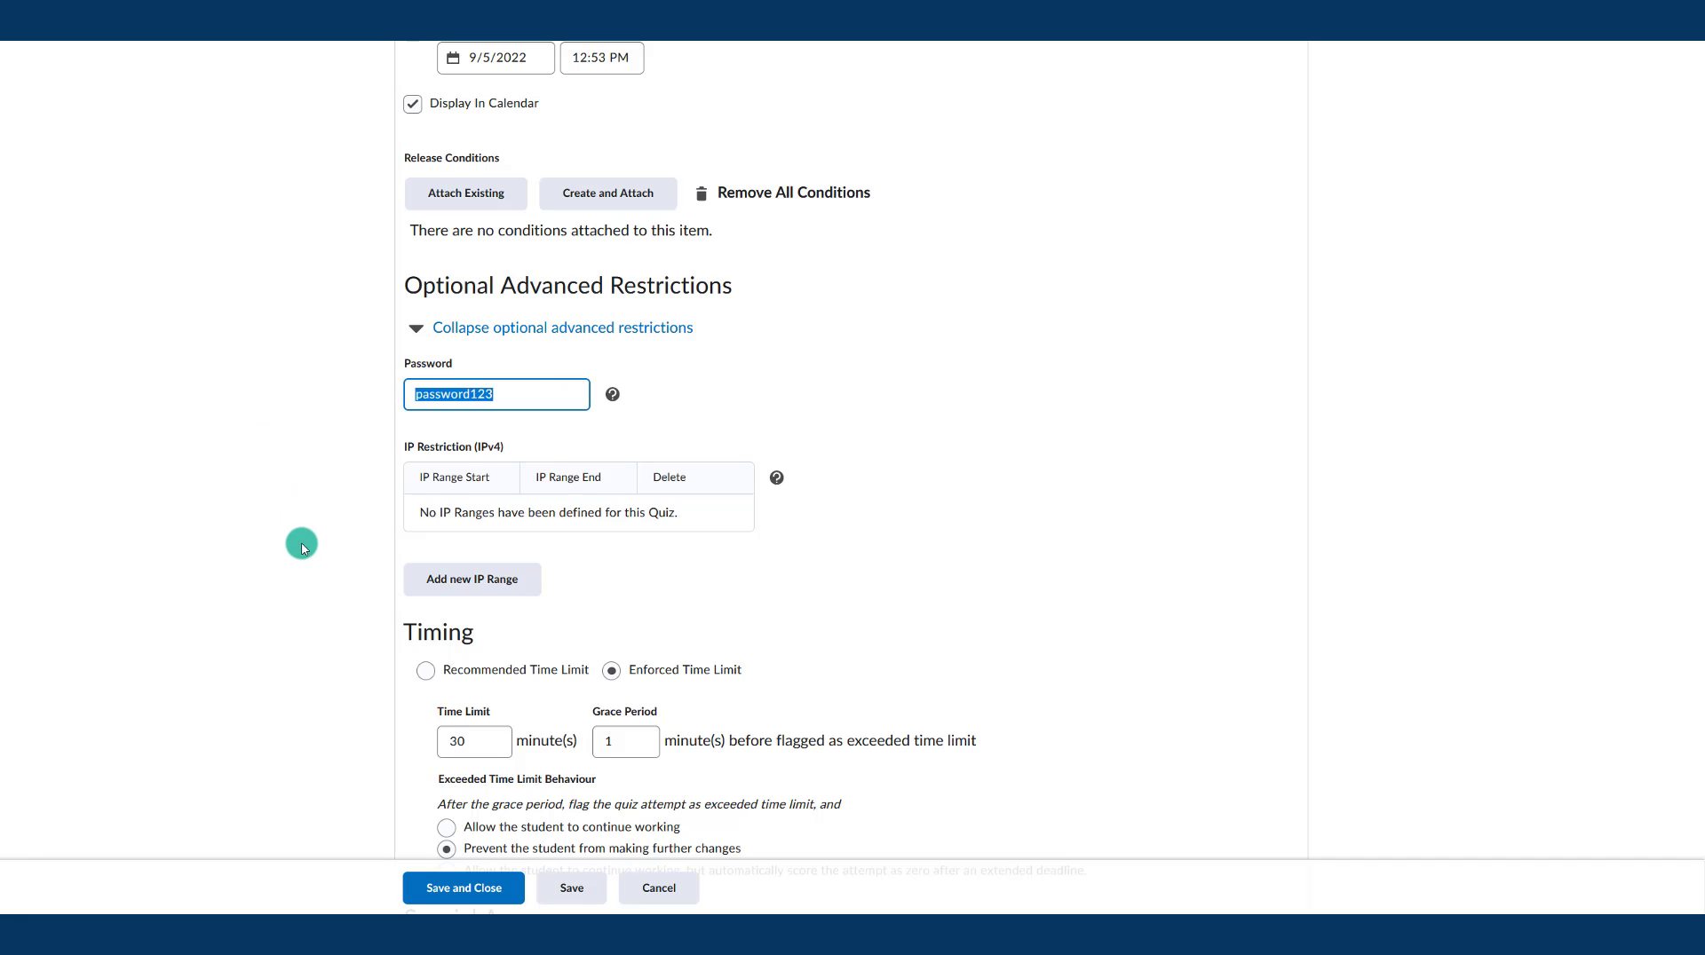
scroll(449, 854, "down", 4)
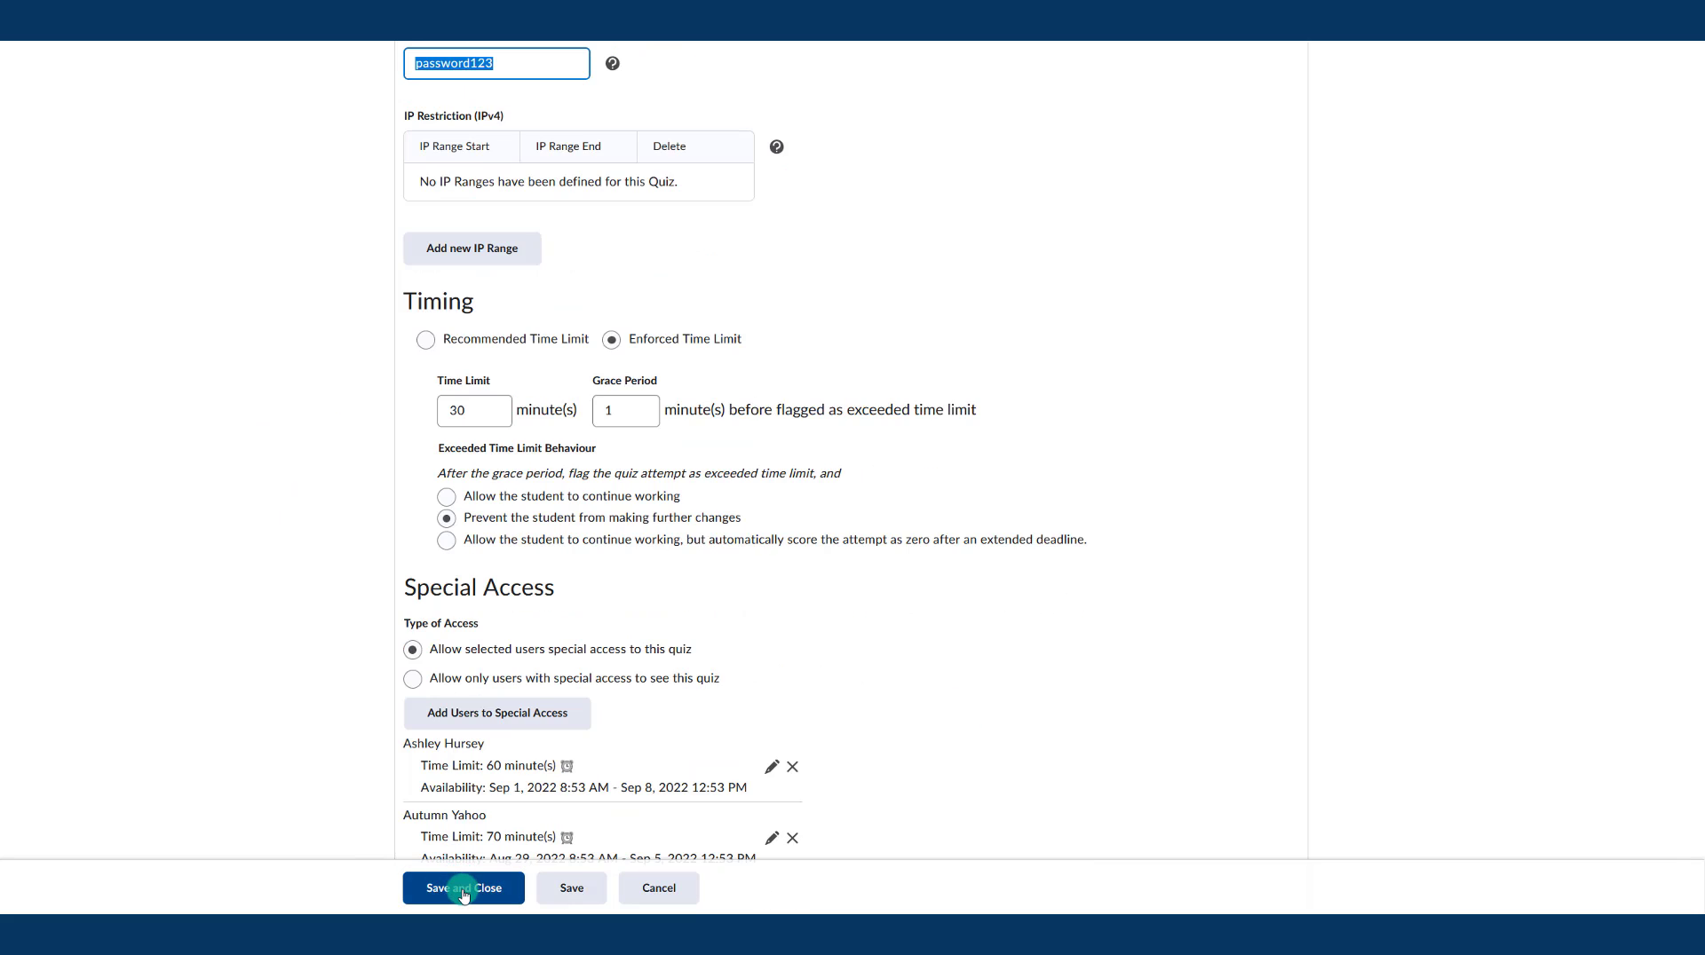
left_click(463, 889)
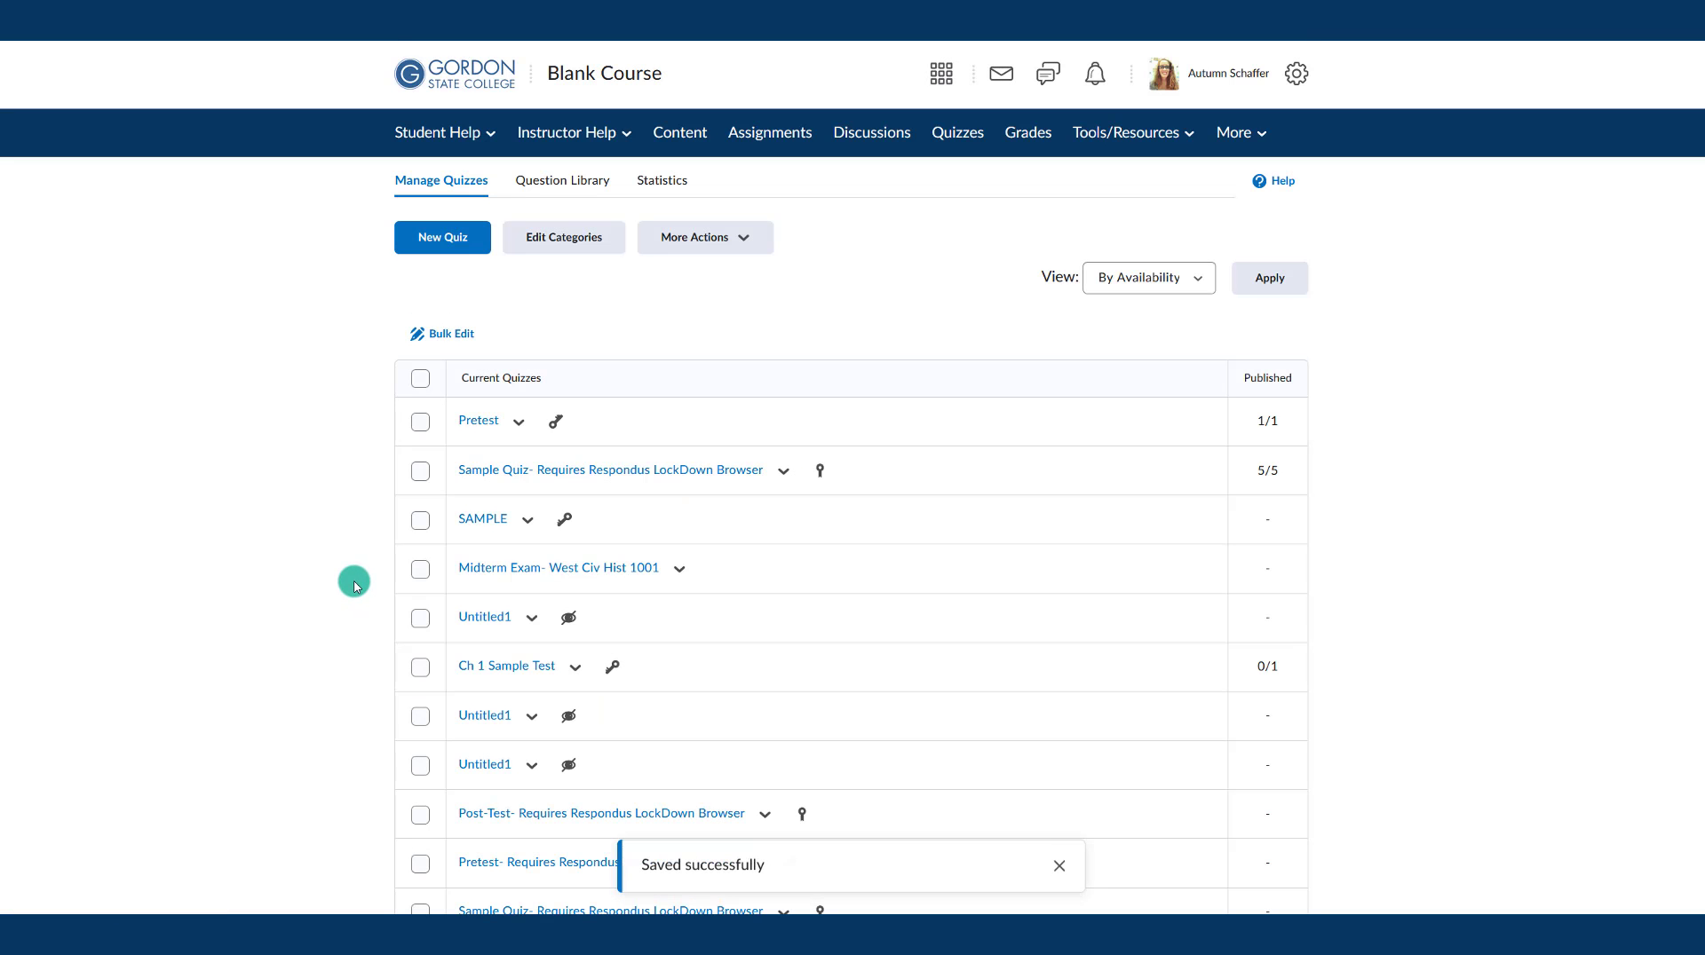
Step: Go to the course's assignments and open Assignment 1 for editing
scroll(354, 586, "down", 3)
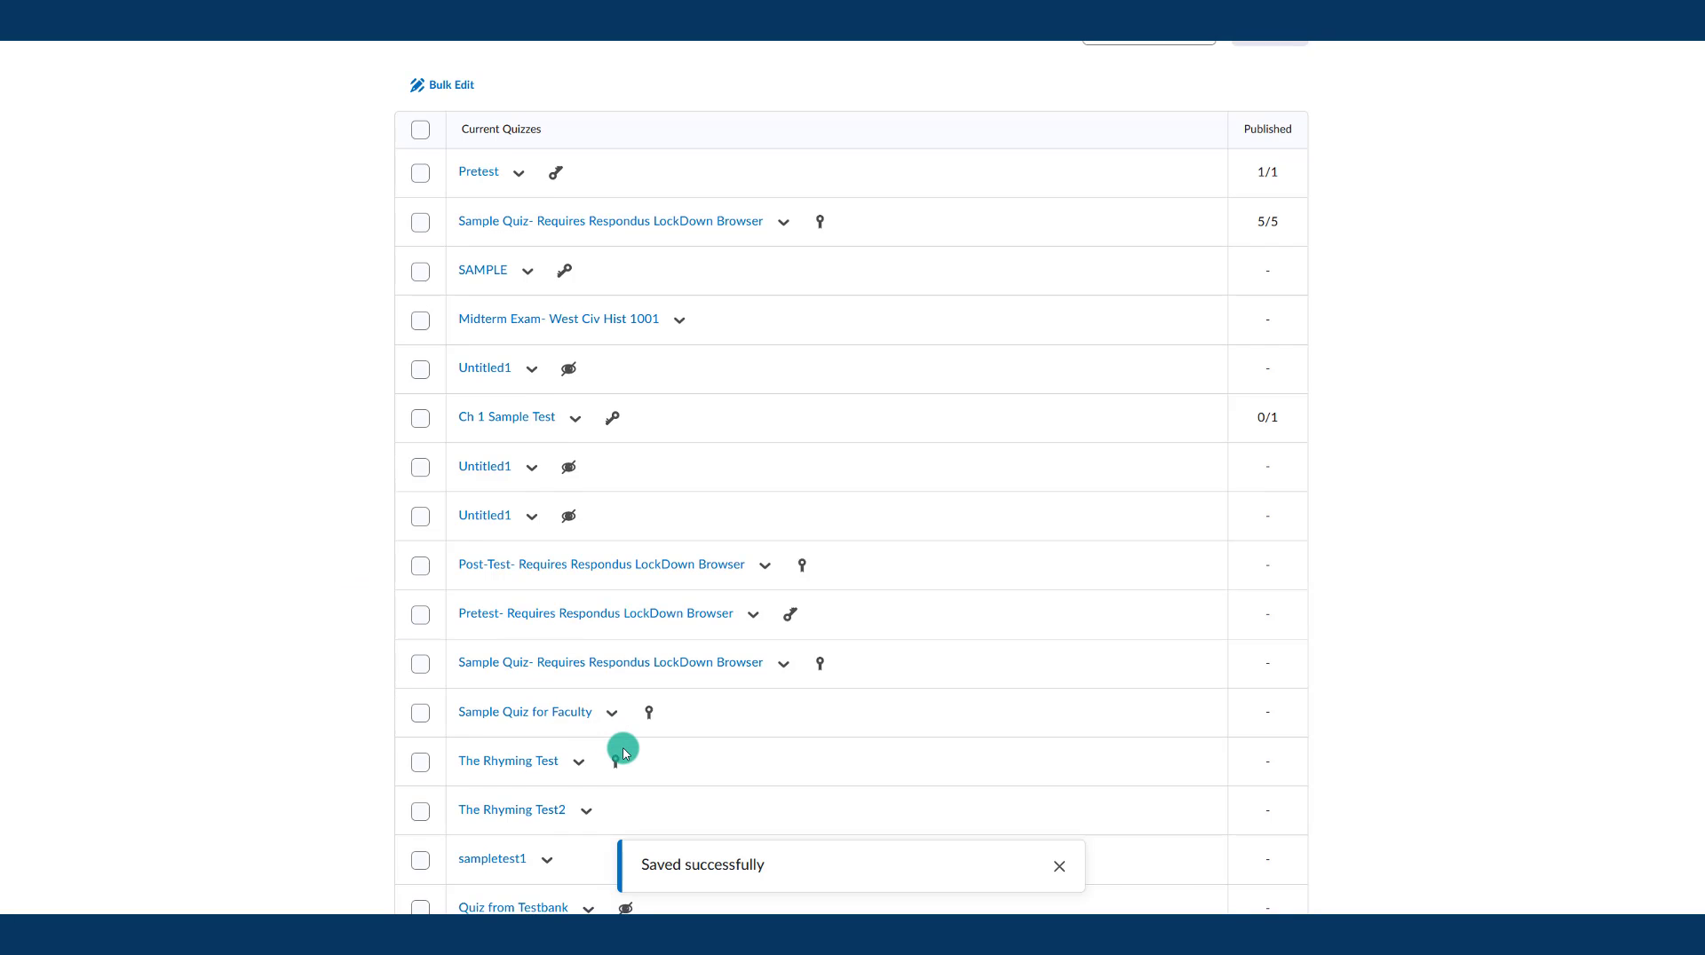
scroll(577, 737, "down", 4)
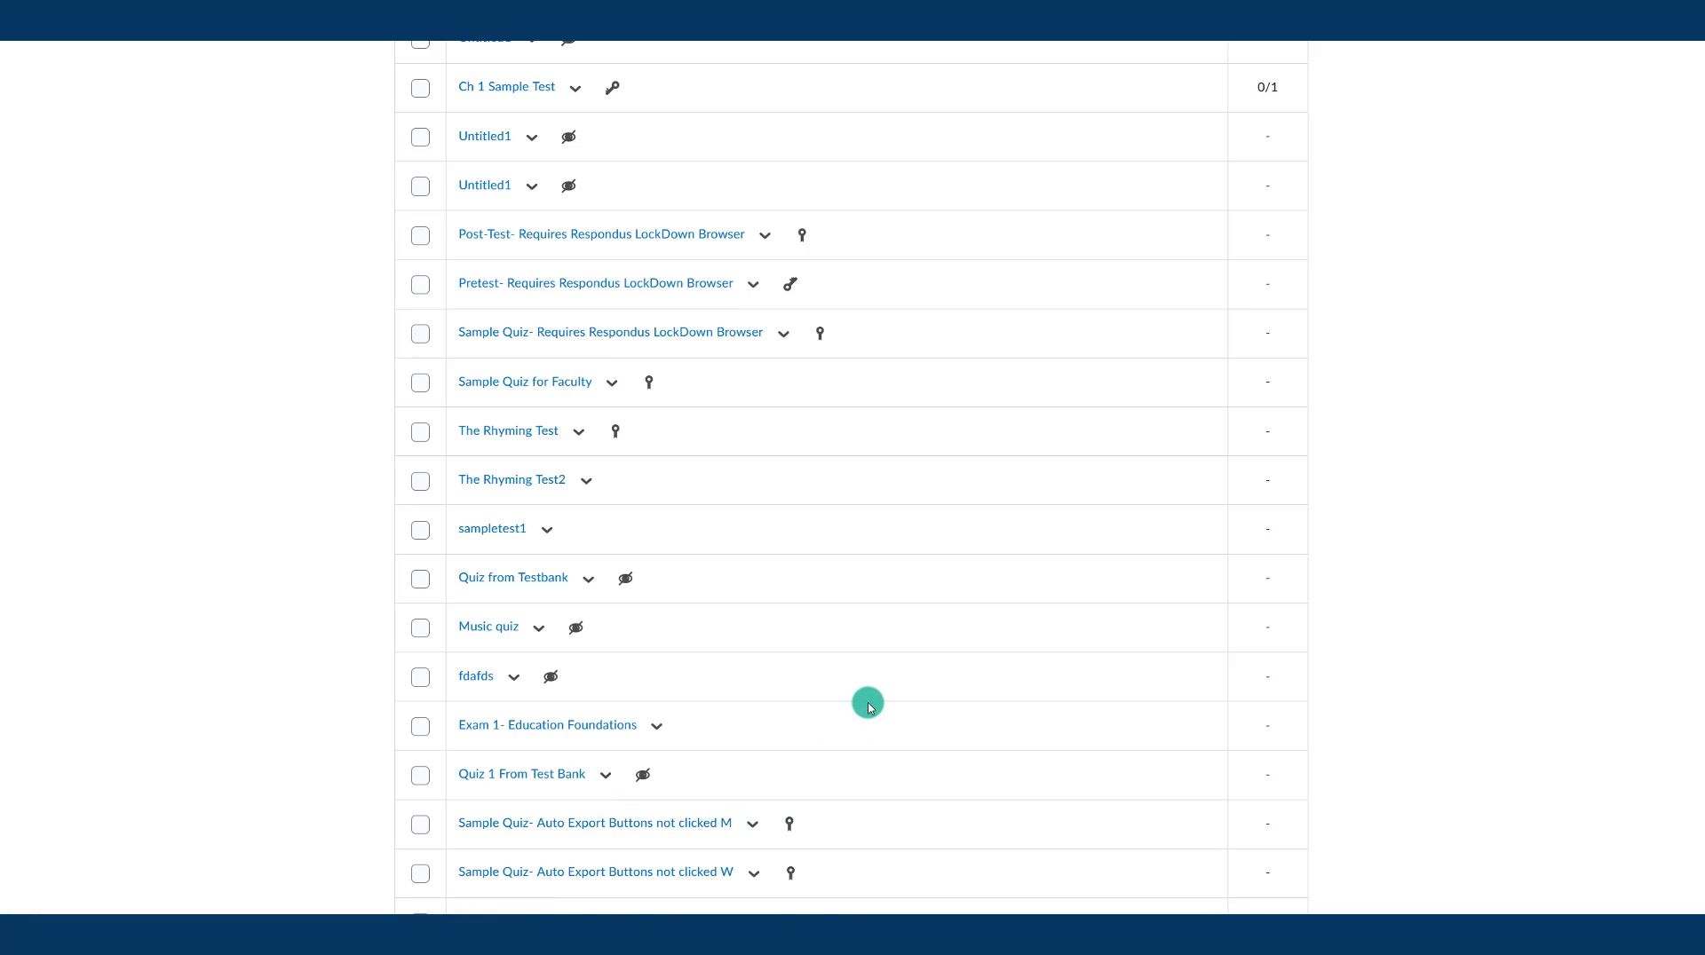
scroll(867, 703, "up", 7)
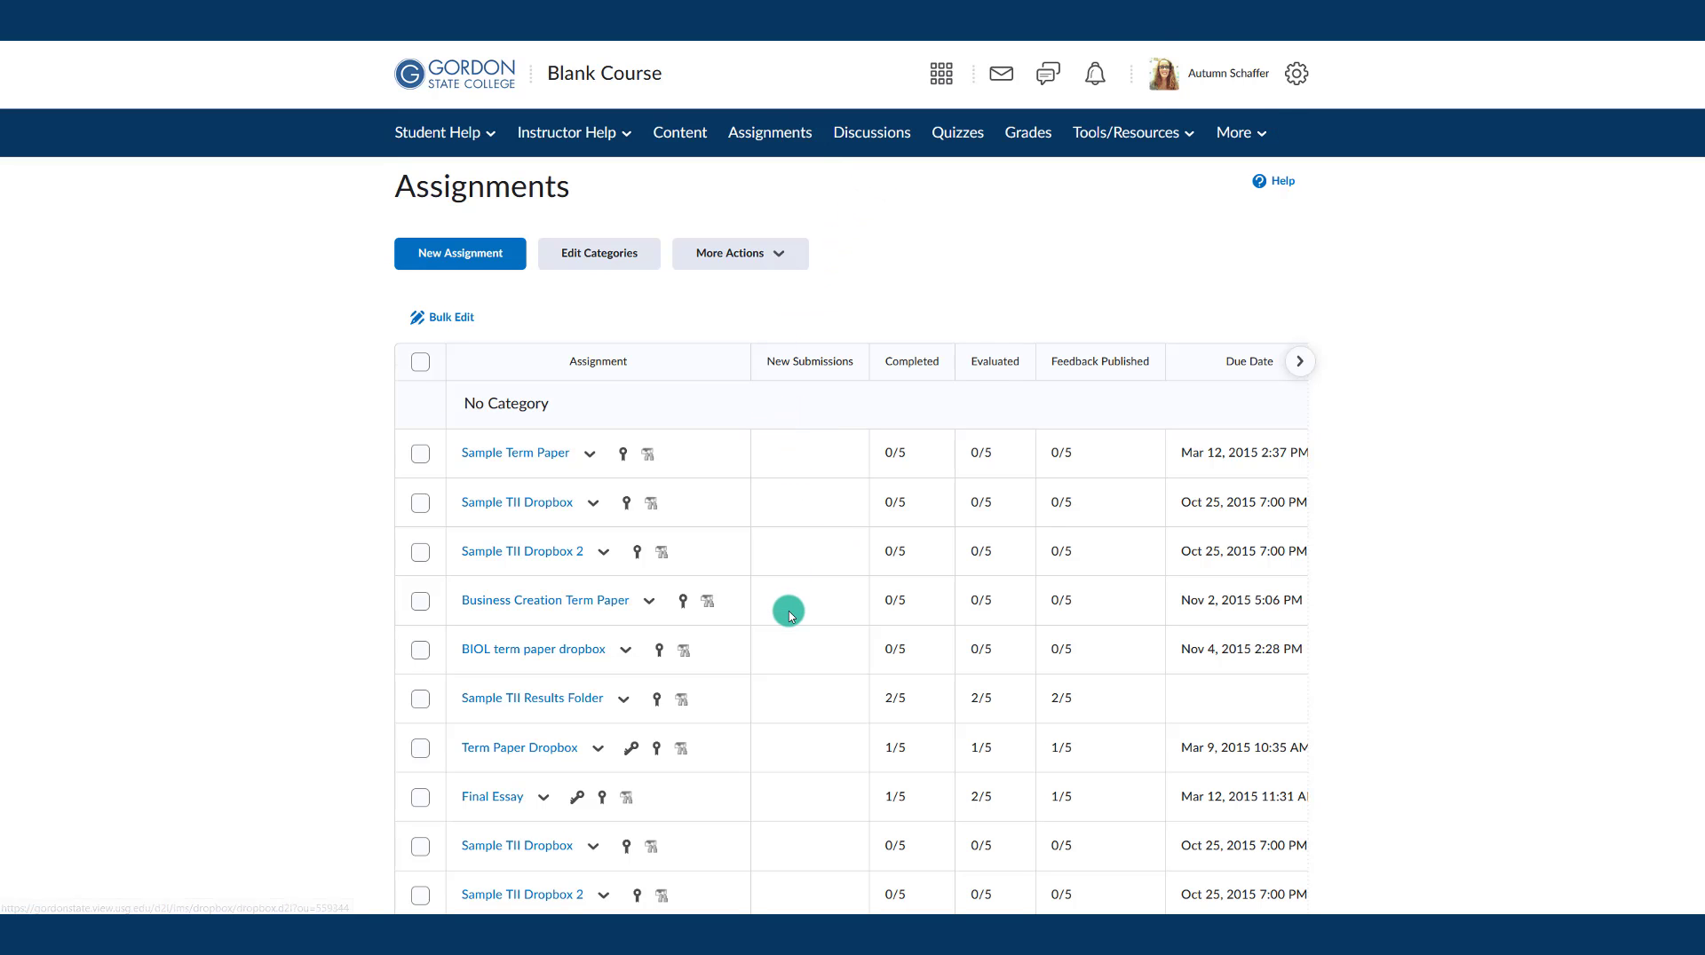
scroll(790, 615, "down", 5)
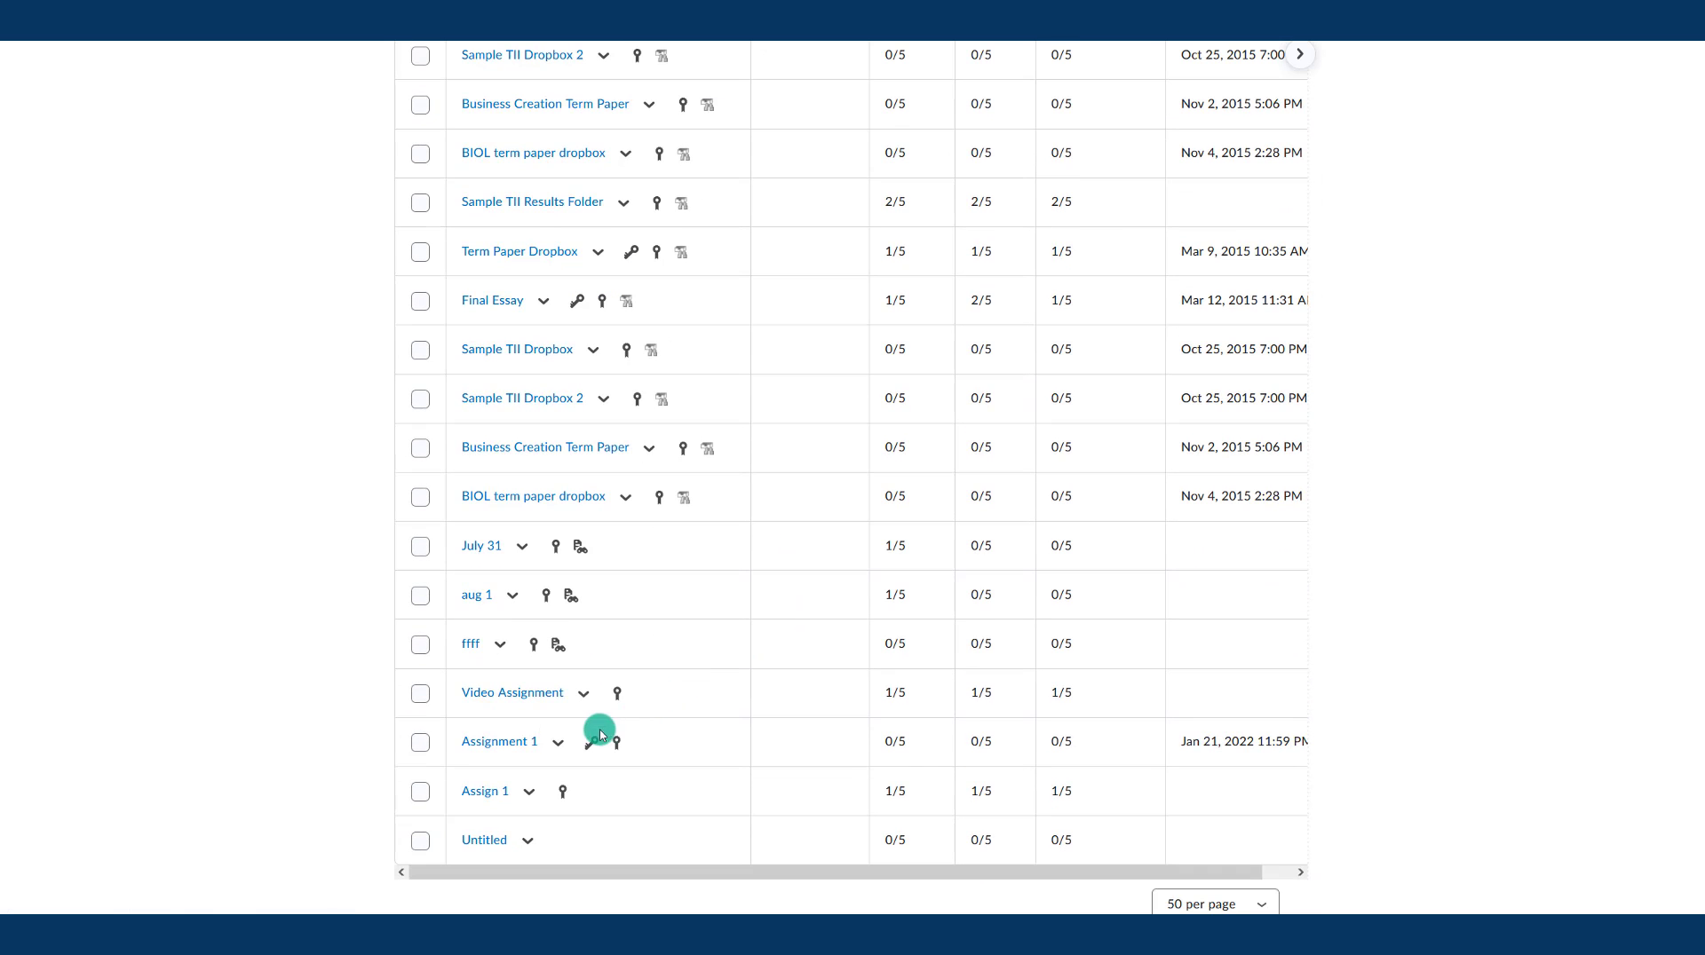
left_click(553, 742)
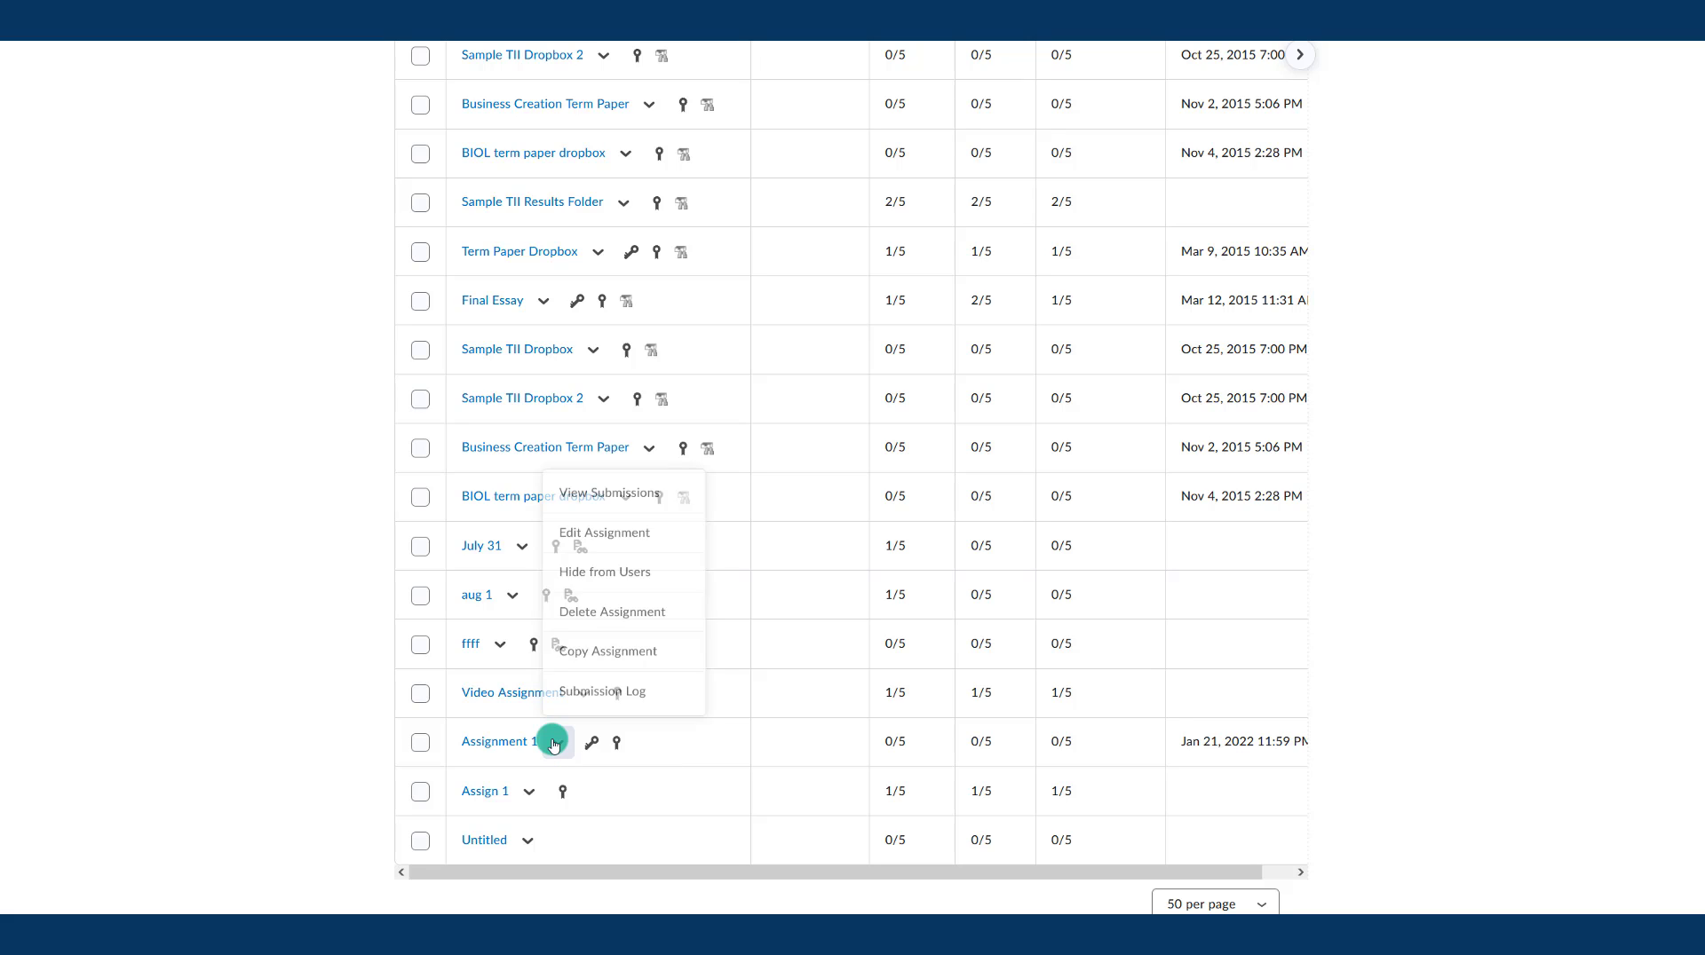
left_click(606, 537)
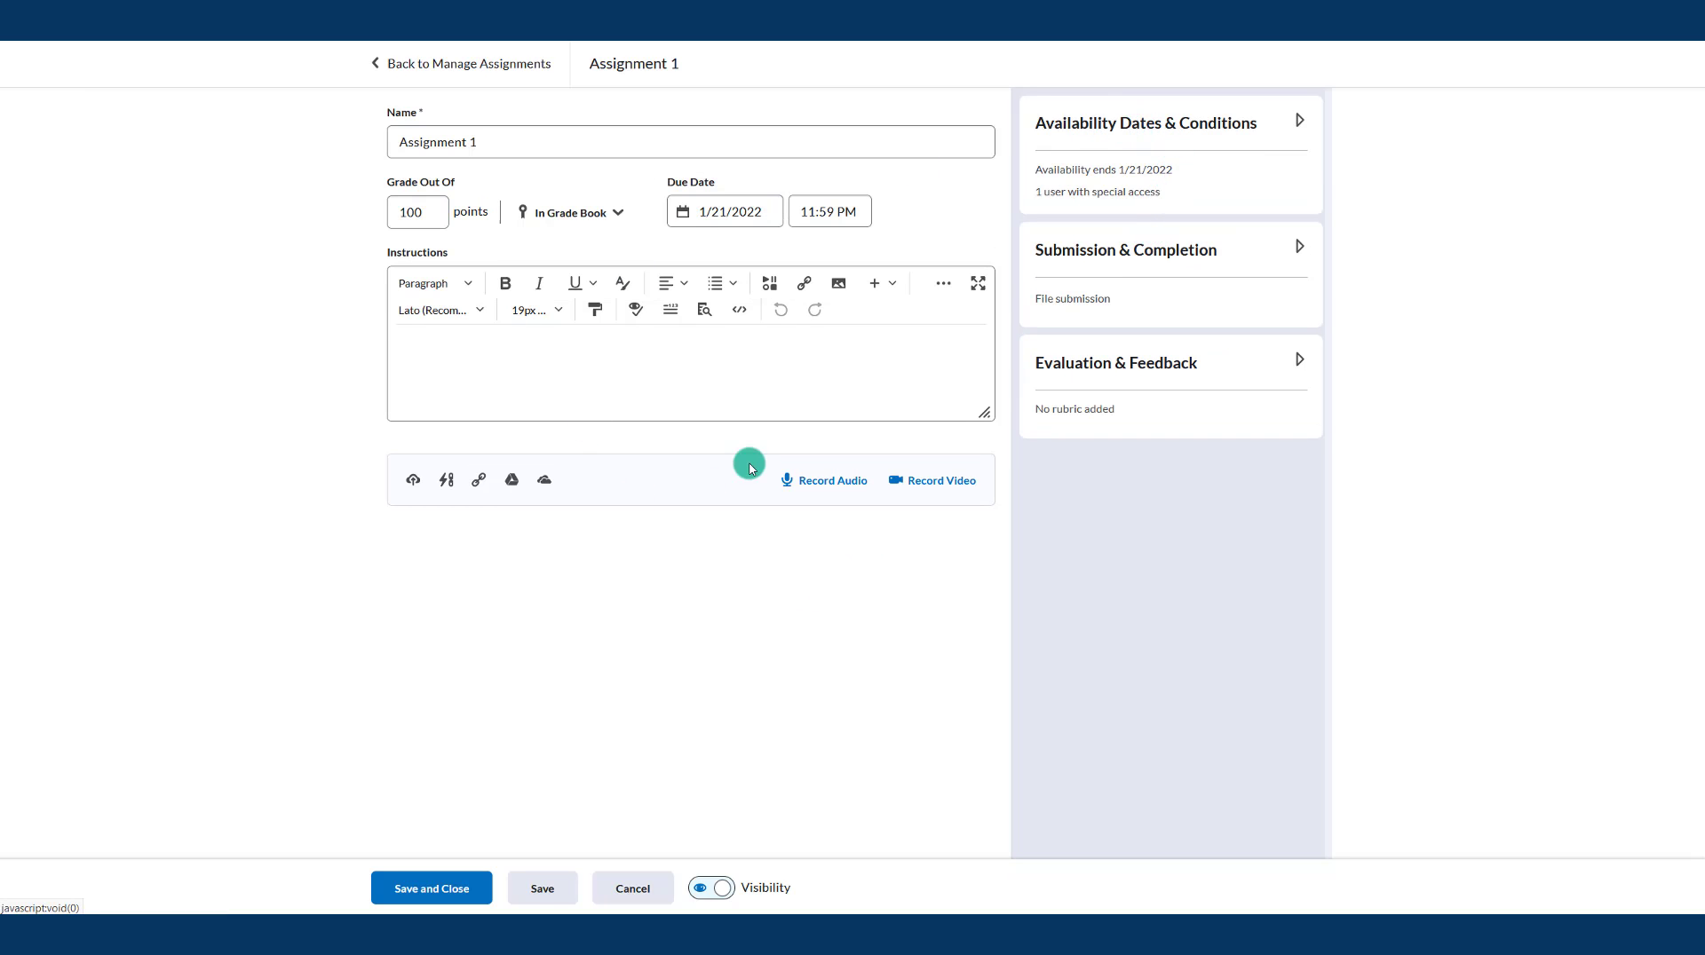
Step: Expand Assignment 1's availability dates and conditions and check its start and end date fields
left_click(1145, 124)
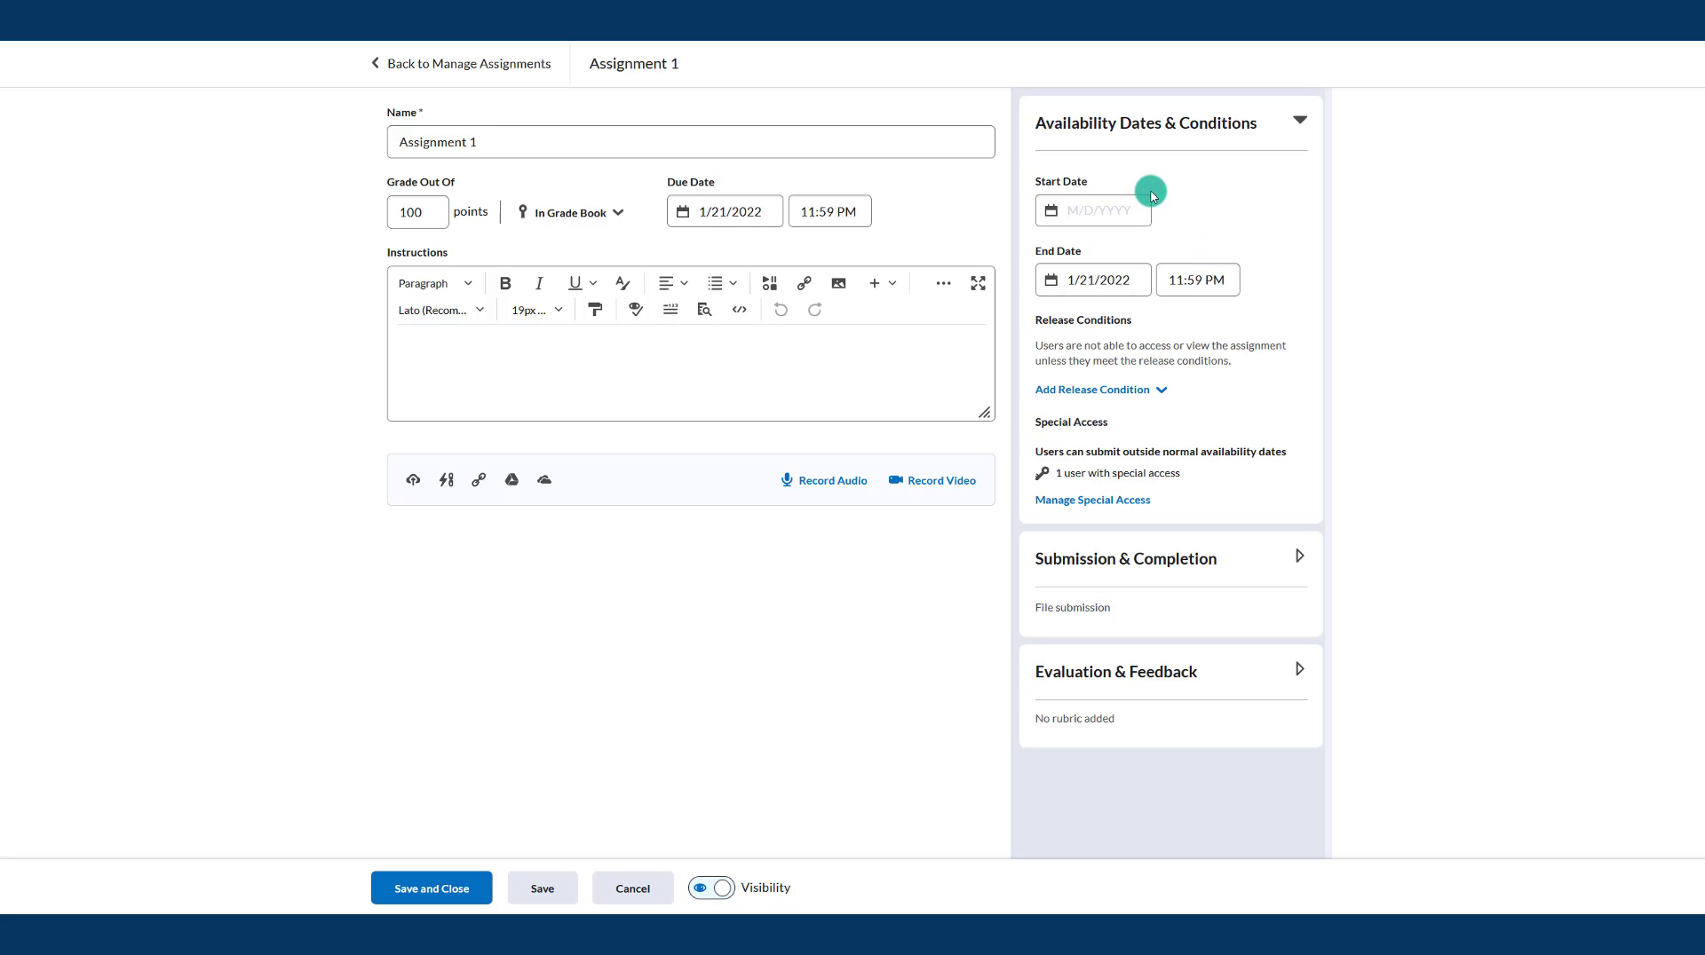
left_click(1066, 284)
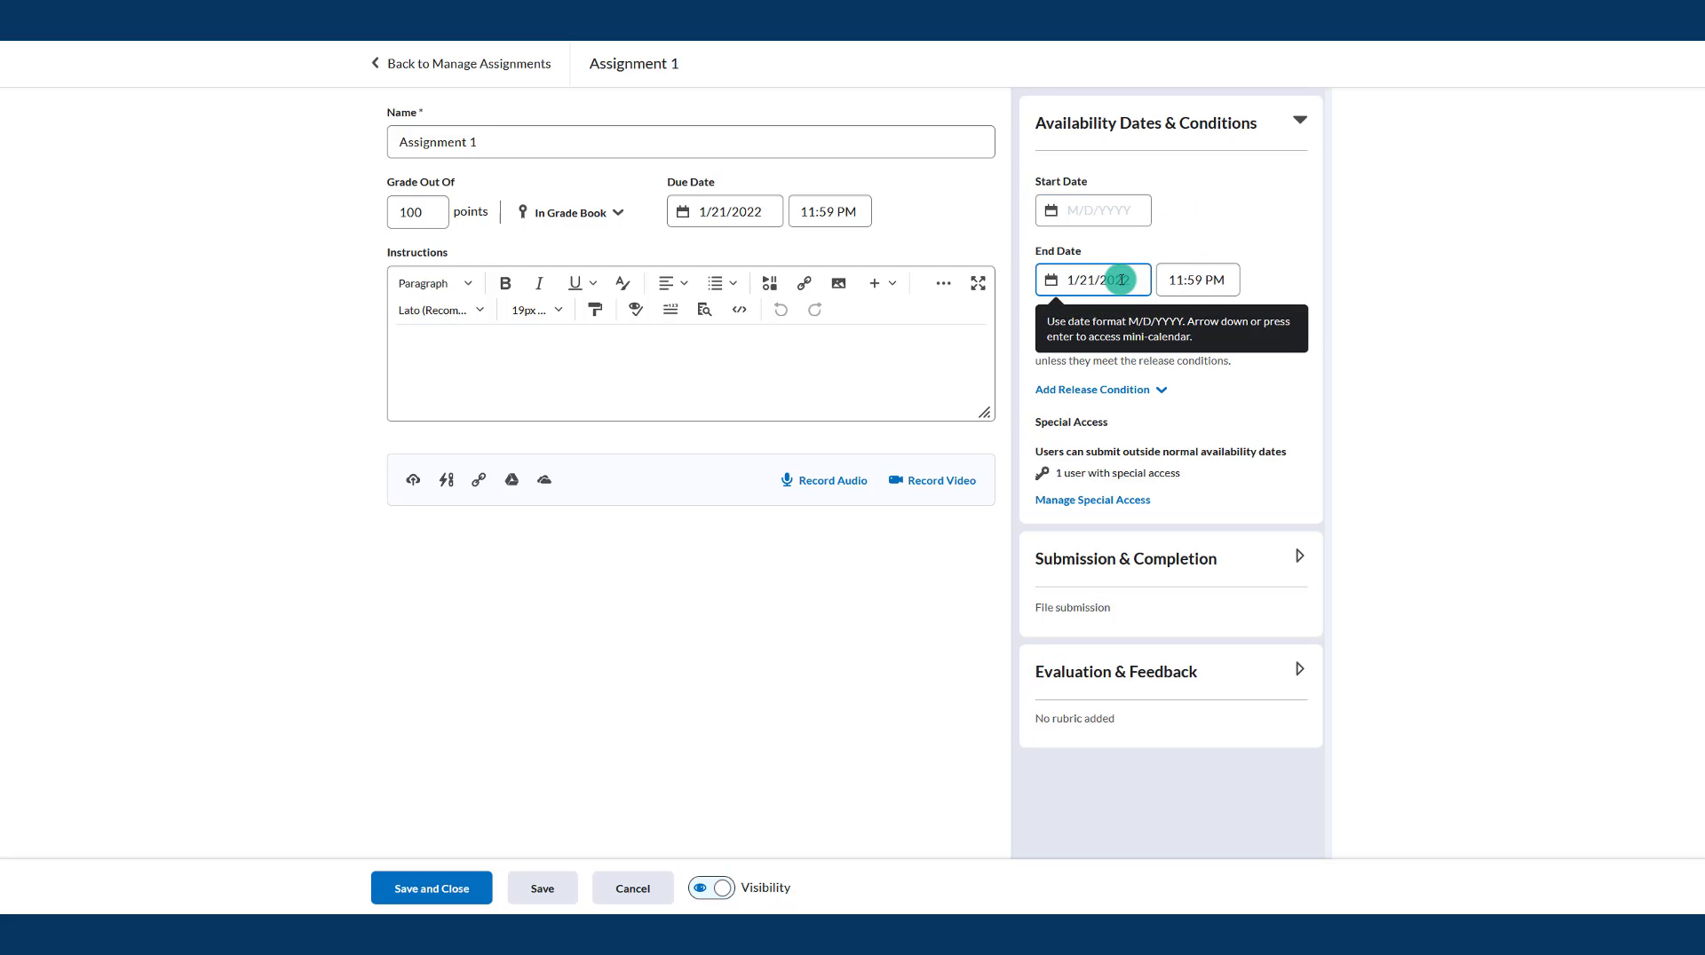
left_click(1099, 222)
left_click(1093, 275)
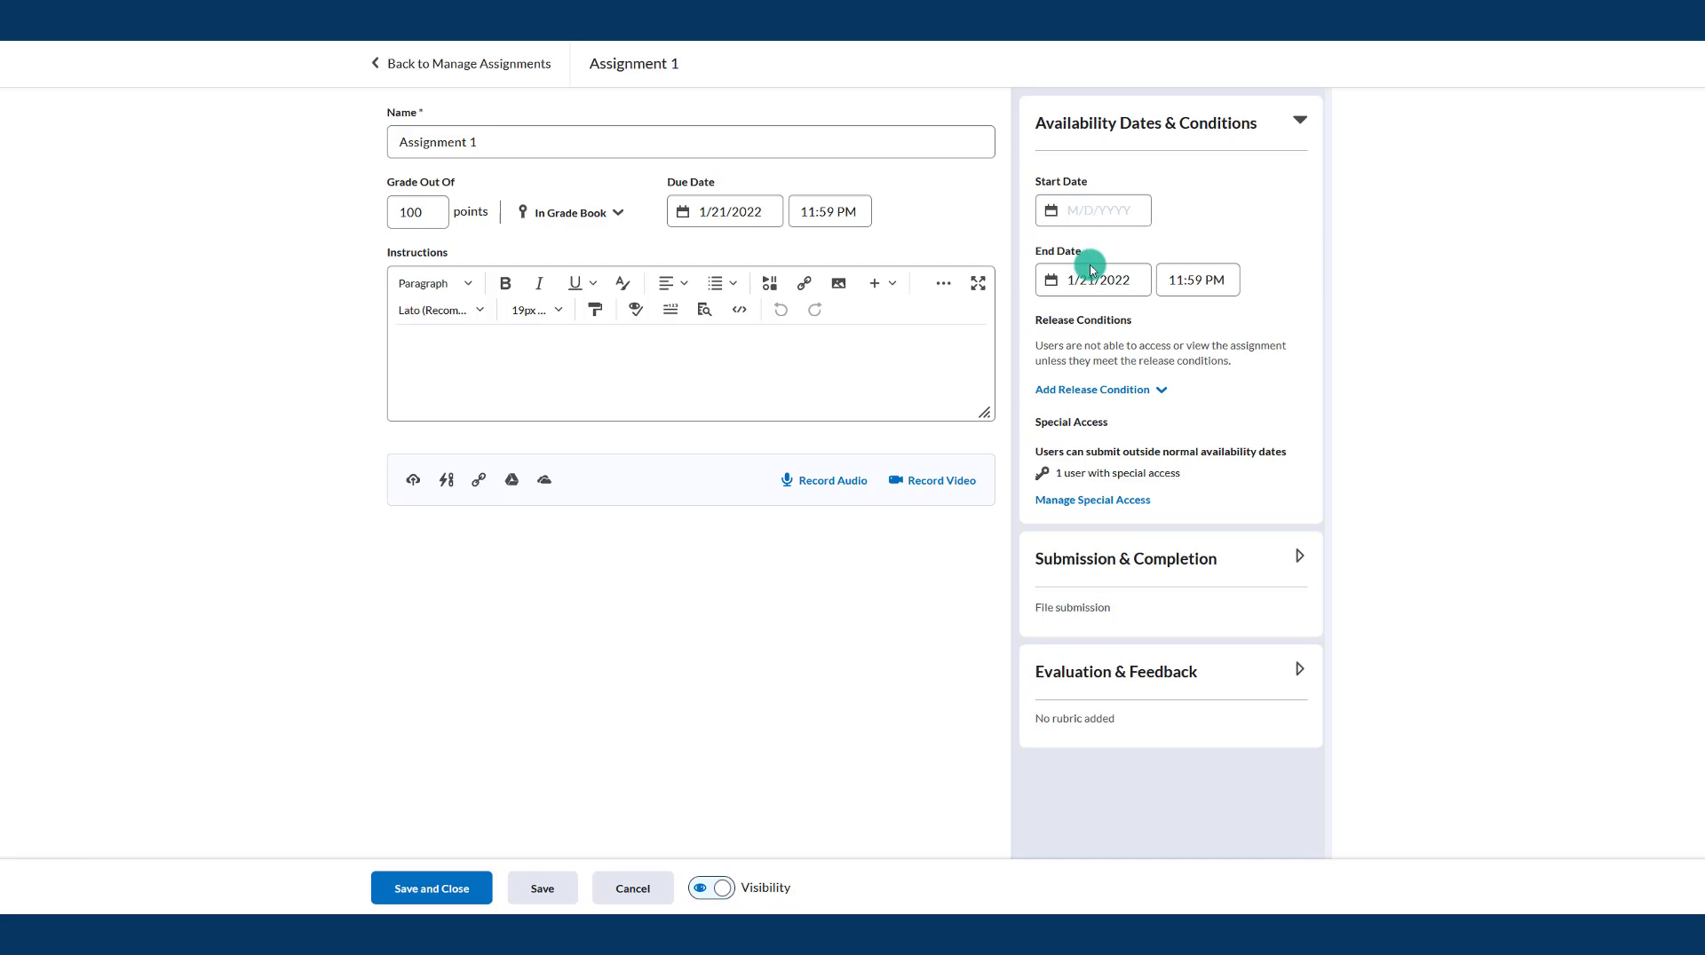
Step: Open the special access settings for Assignment 1 and review the existing user's availability entry
left_click(1341, 371)
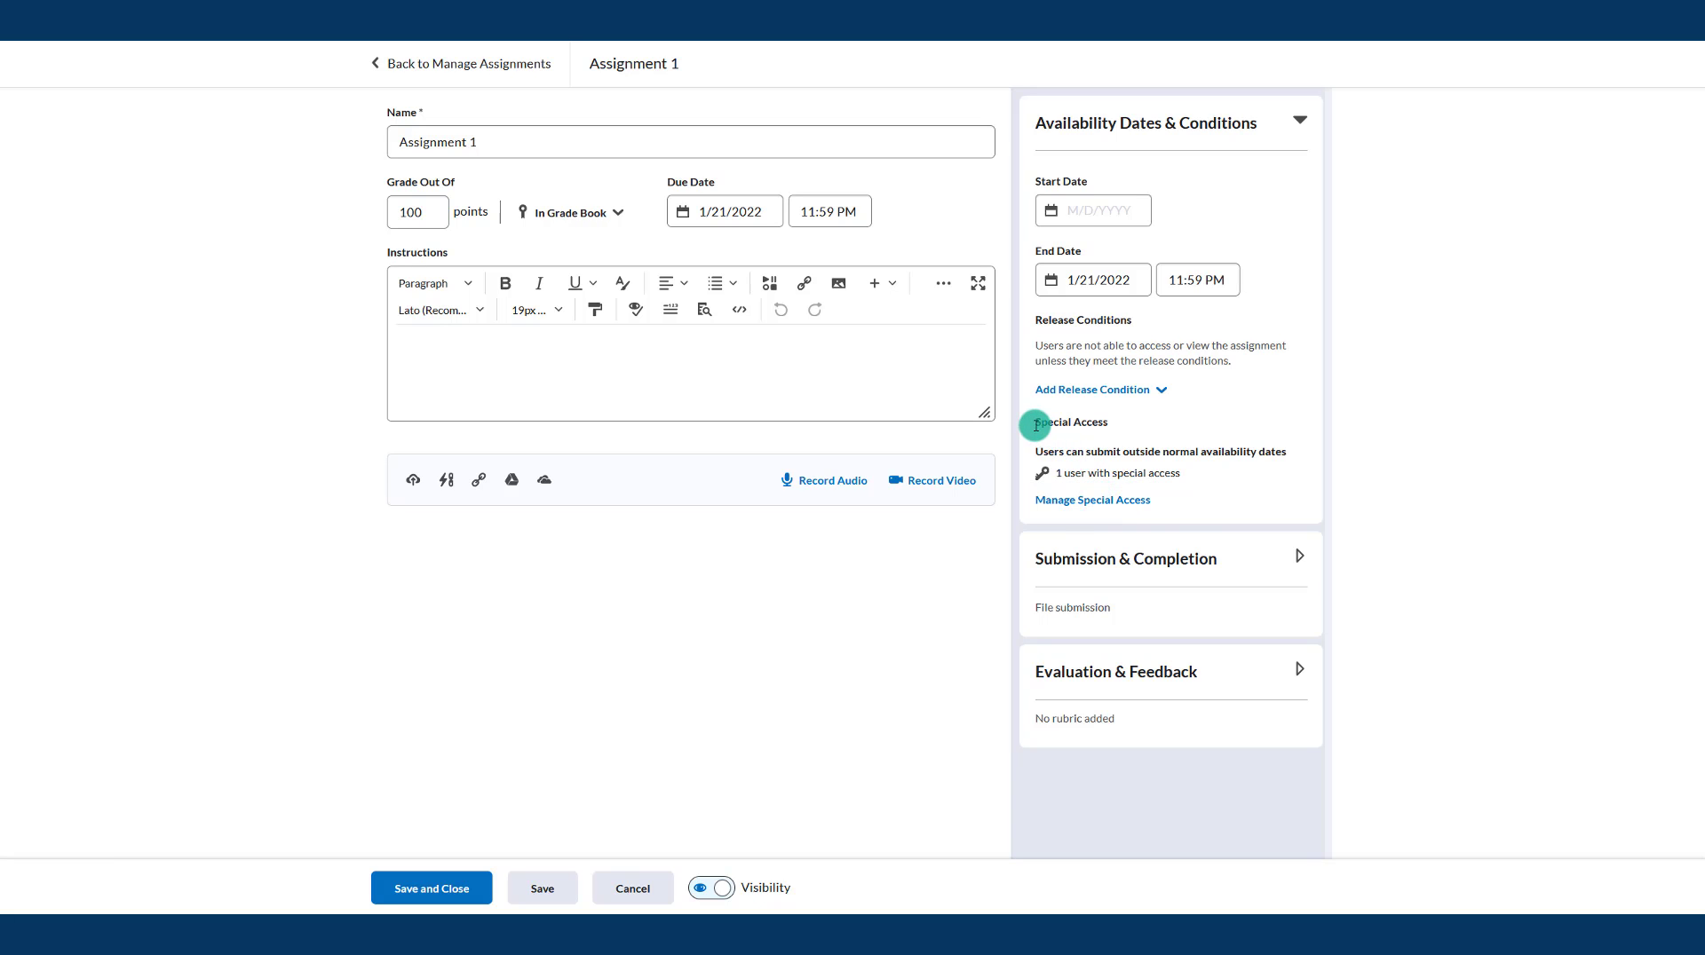
left_click_drag(1033, 424, 1117, 423)
left_click(1107, 500)
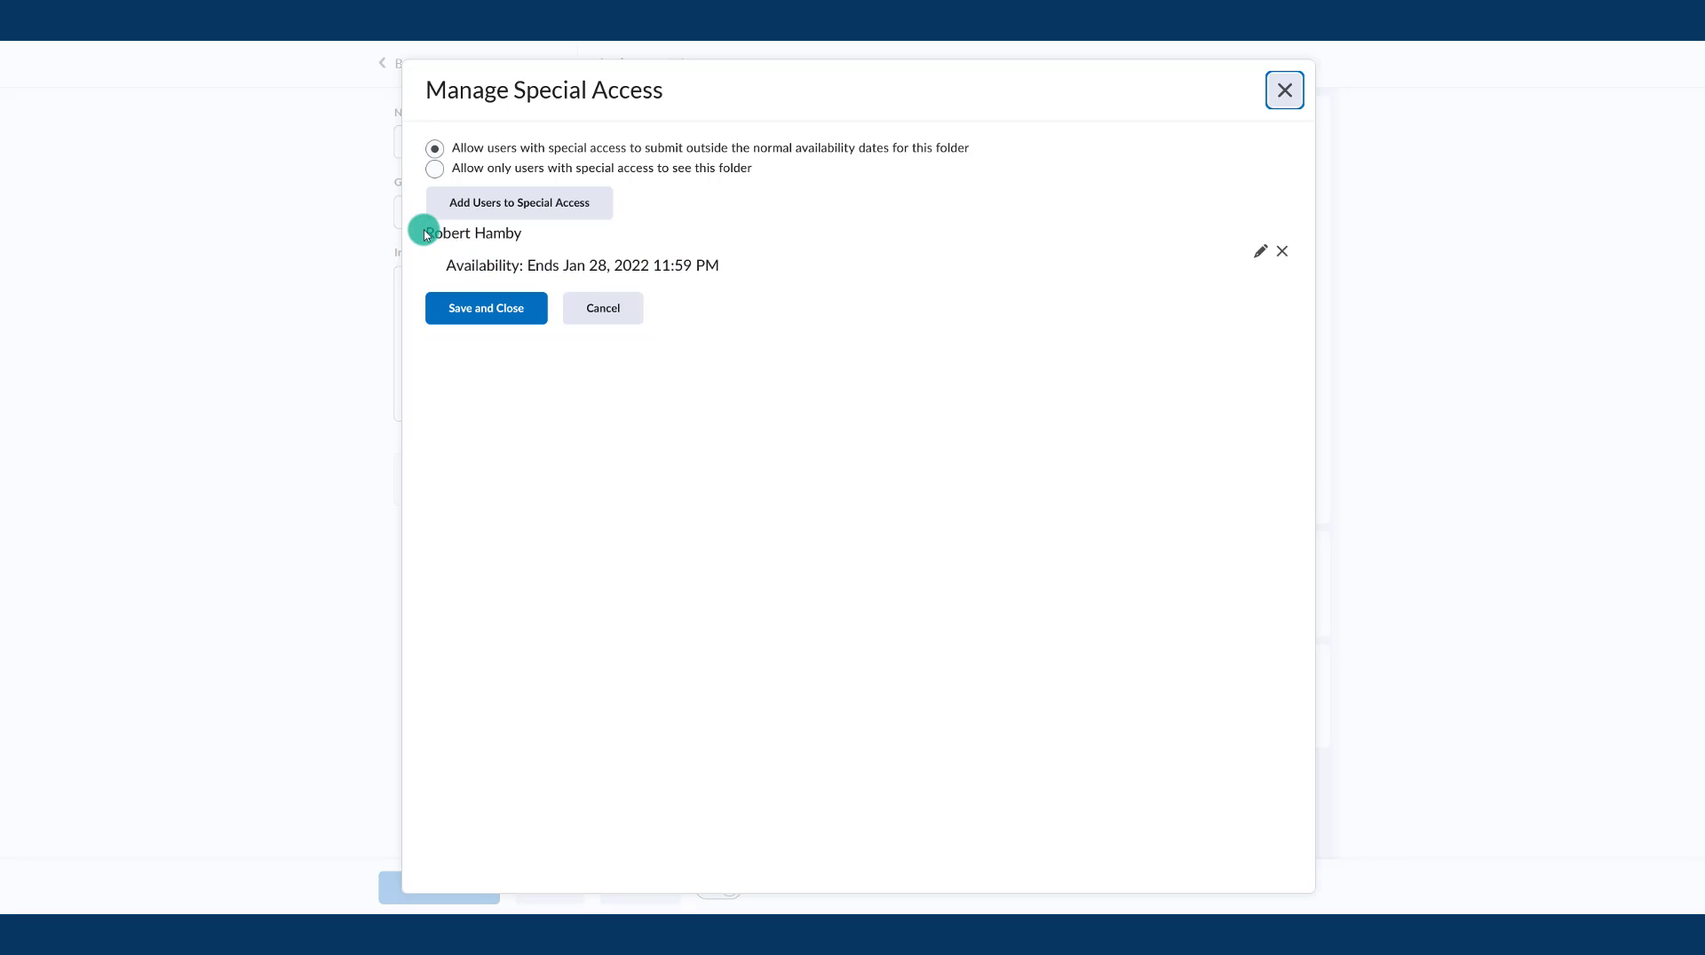
left_click_drag(428, 233, 796, 271)
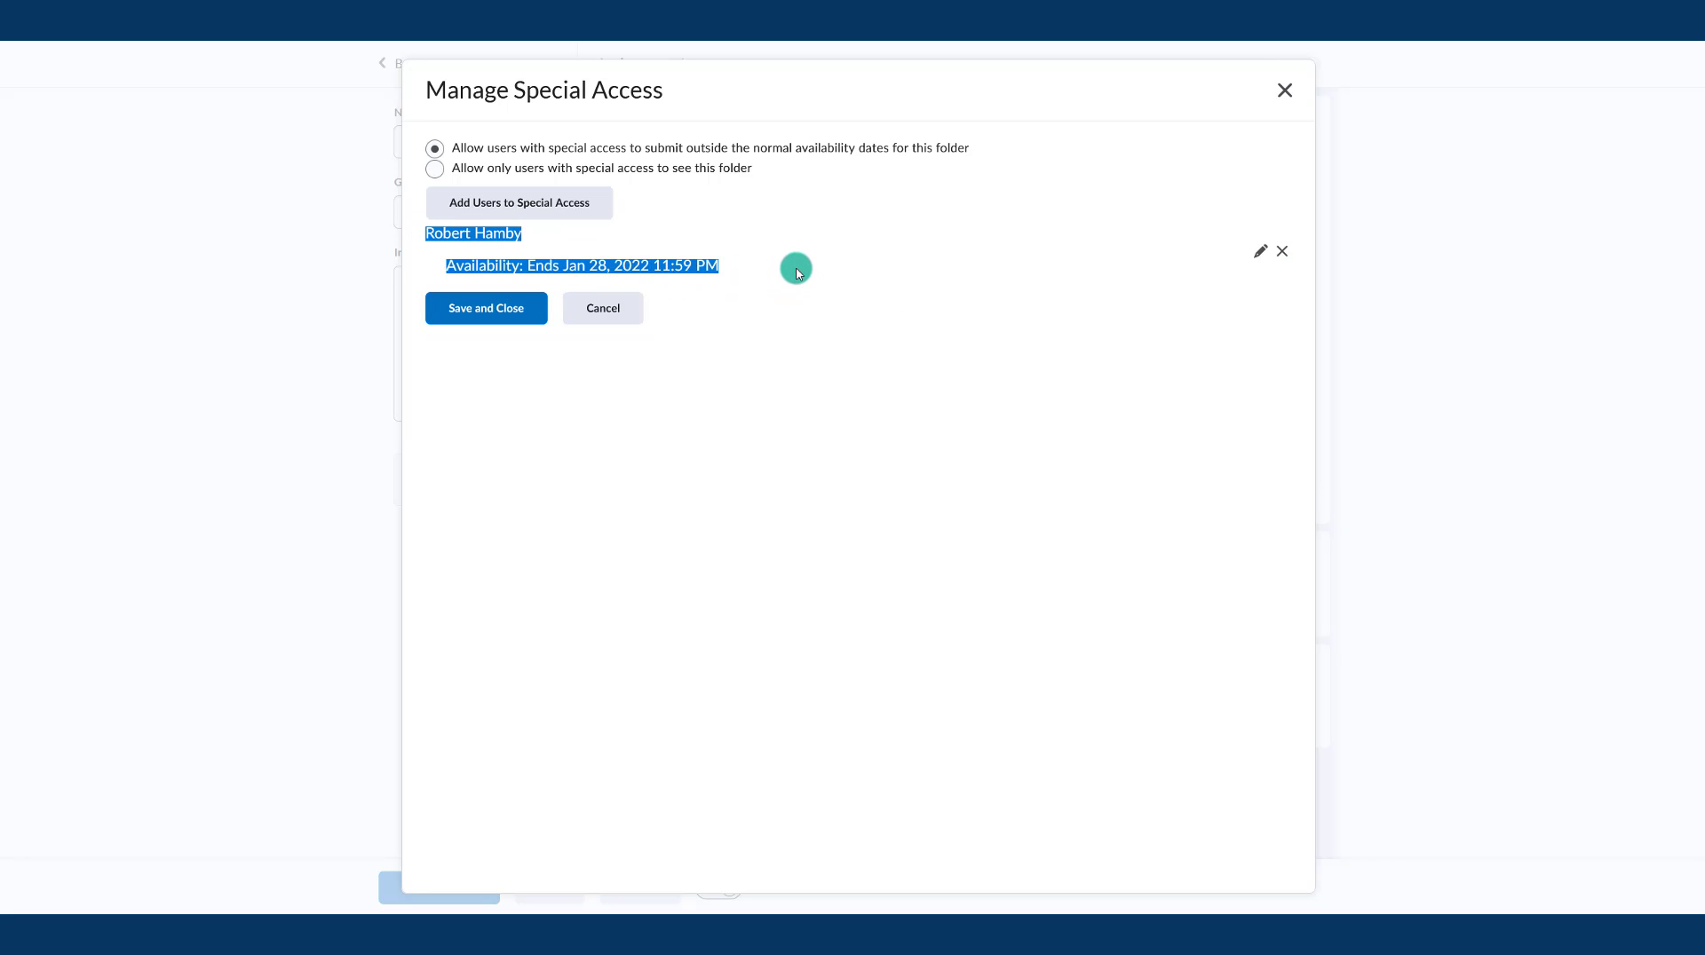
left_click(696, 422)
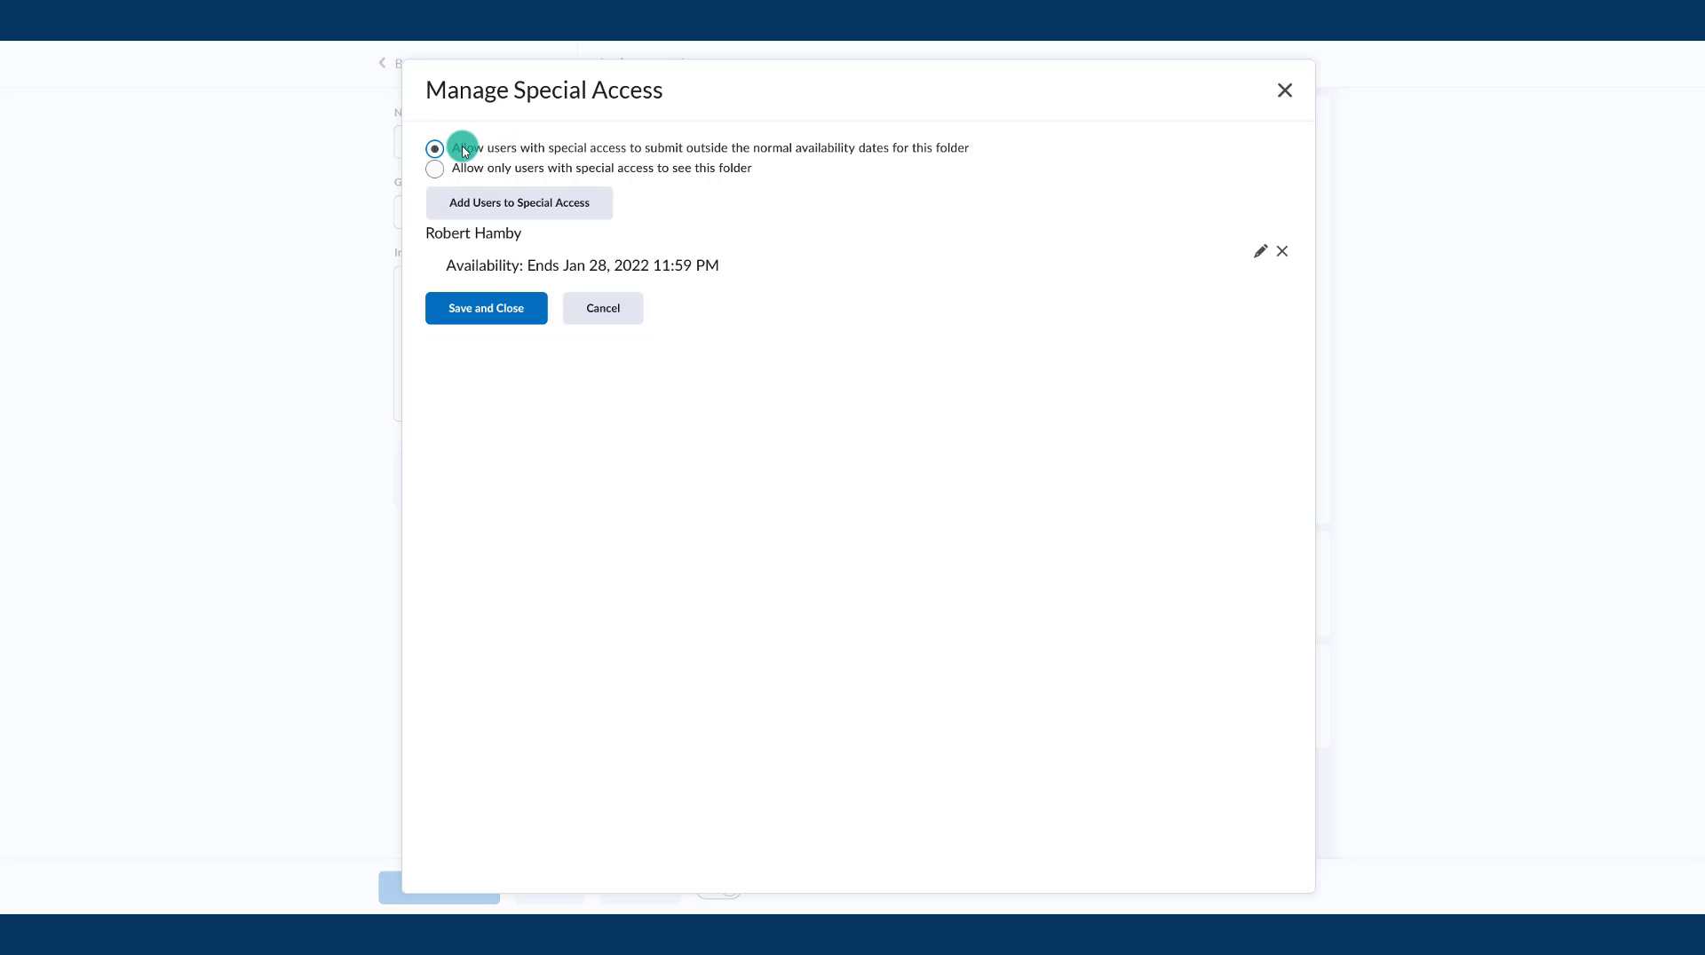
left_click(329, 213)
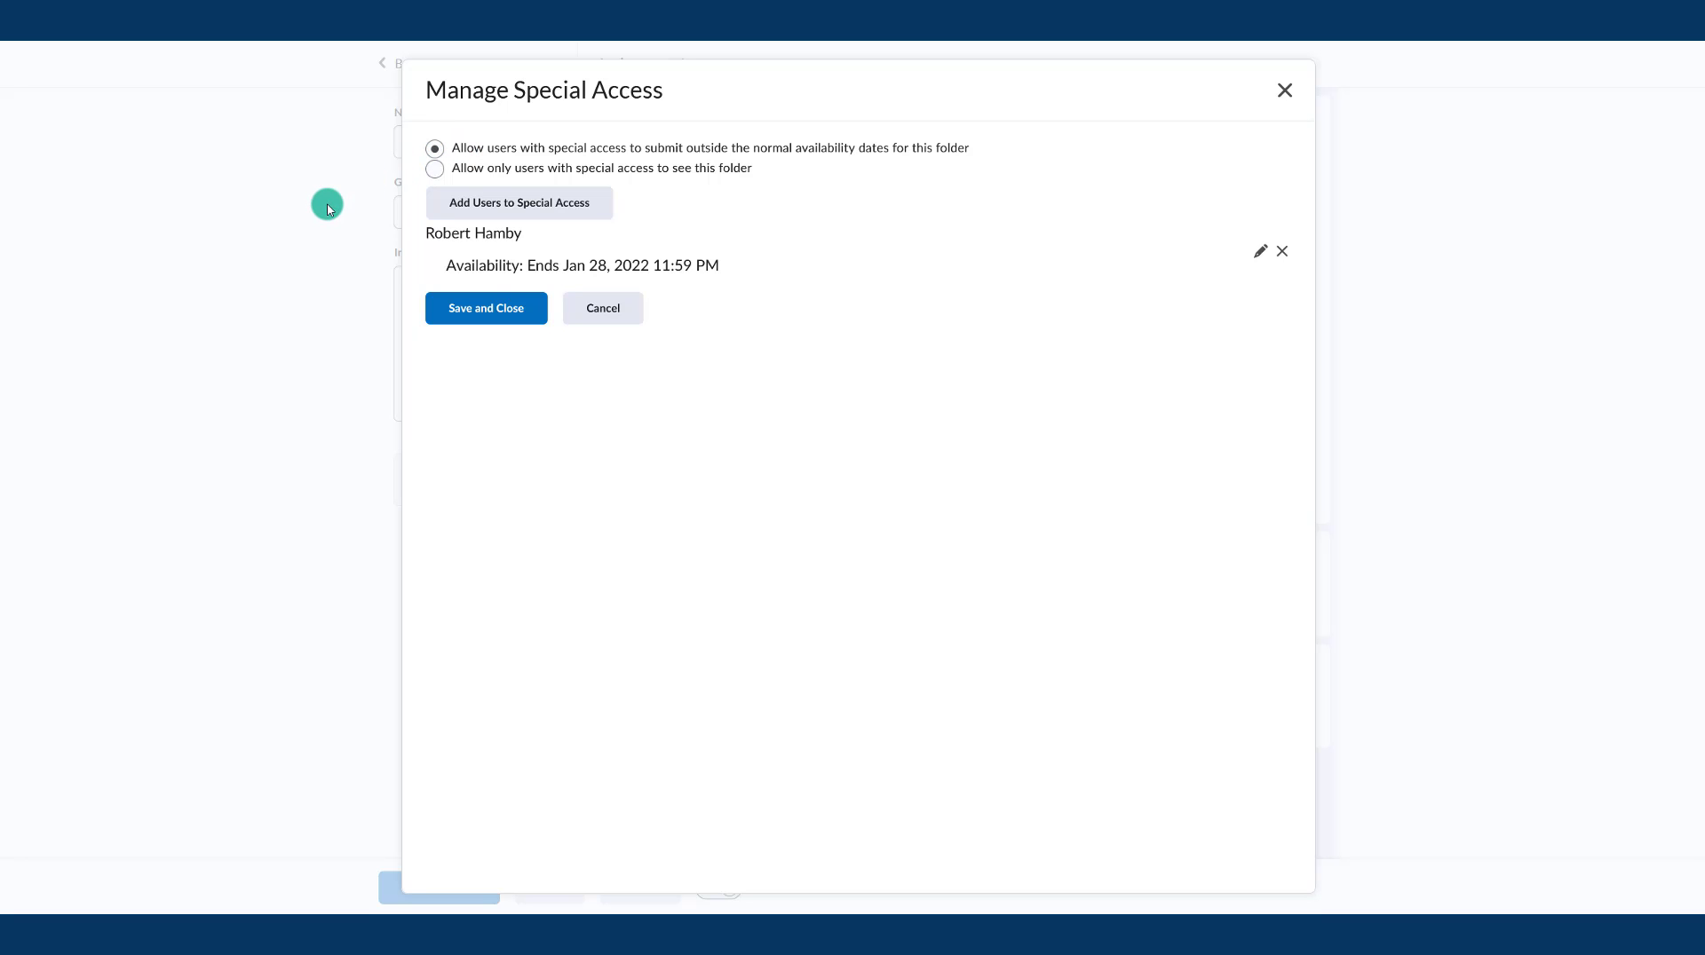
Step: Try allowing only users with special access to see the folder, and switch back to allowing submissions outside the normal availability dates
left_click(498, 148)
left_click_drag(494, 152, 967, 158)
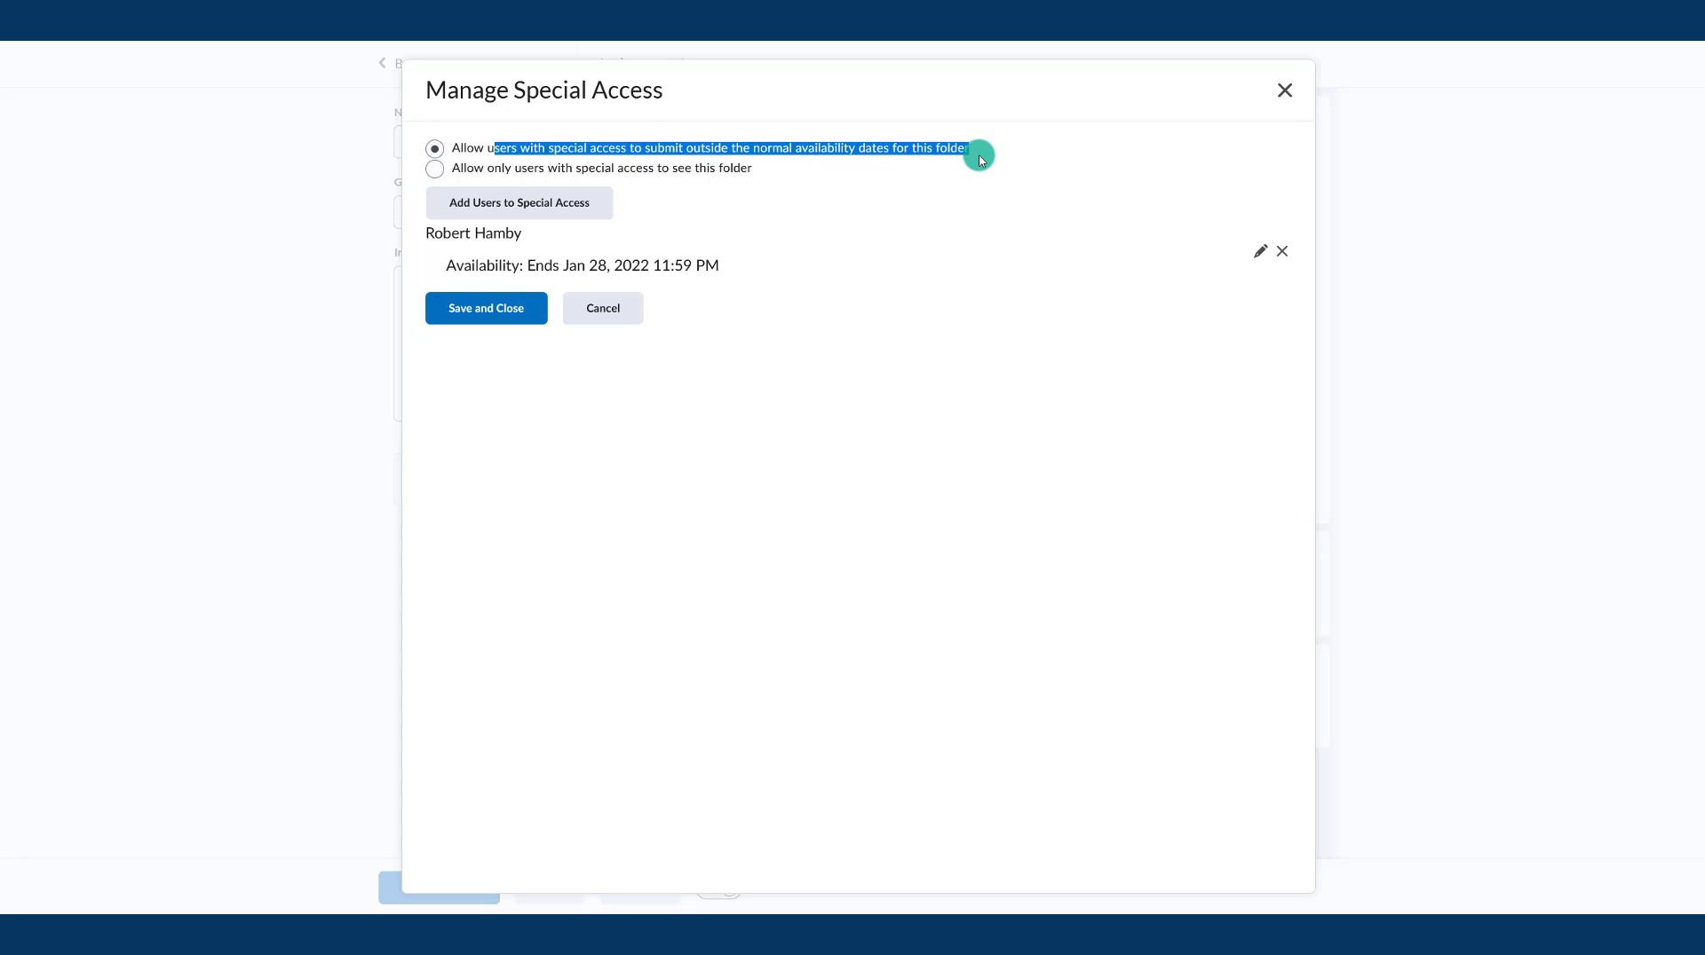
left_click(434, 171)
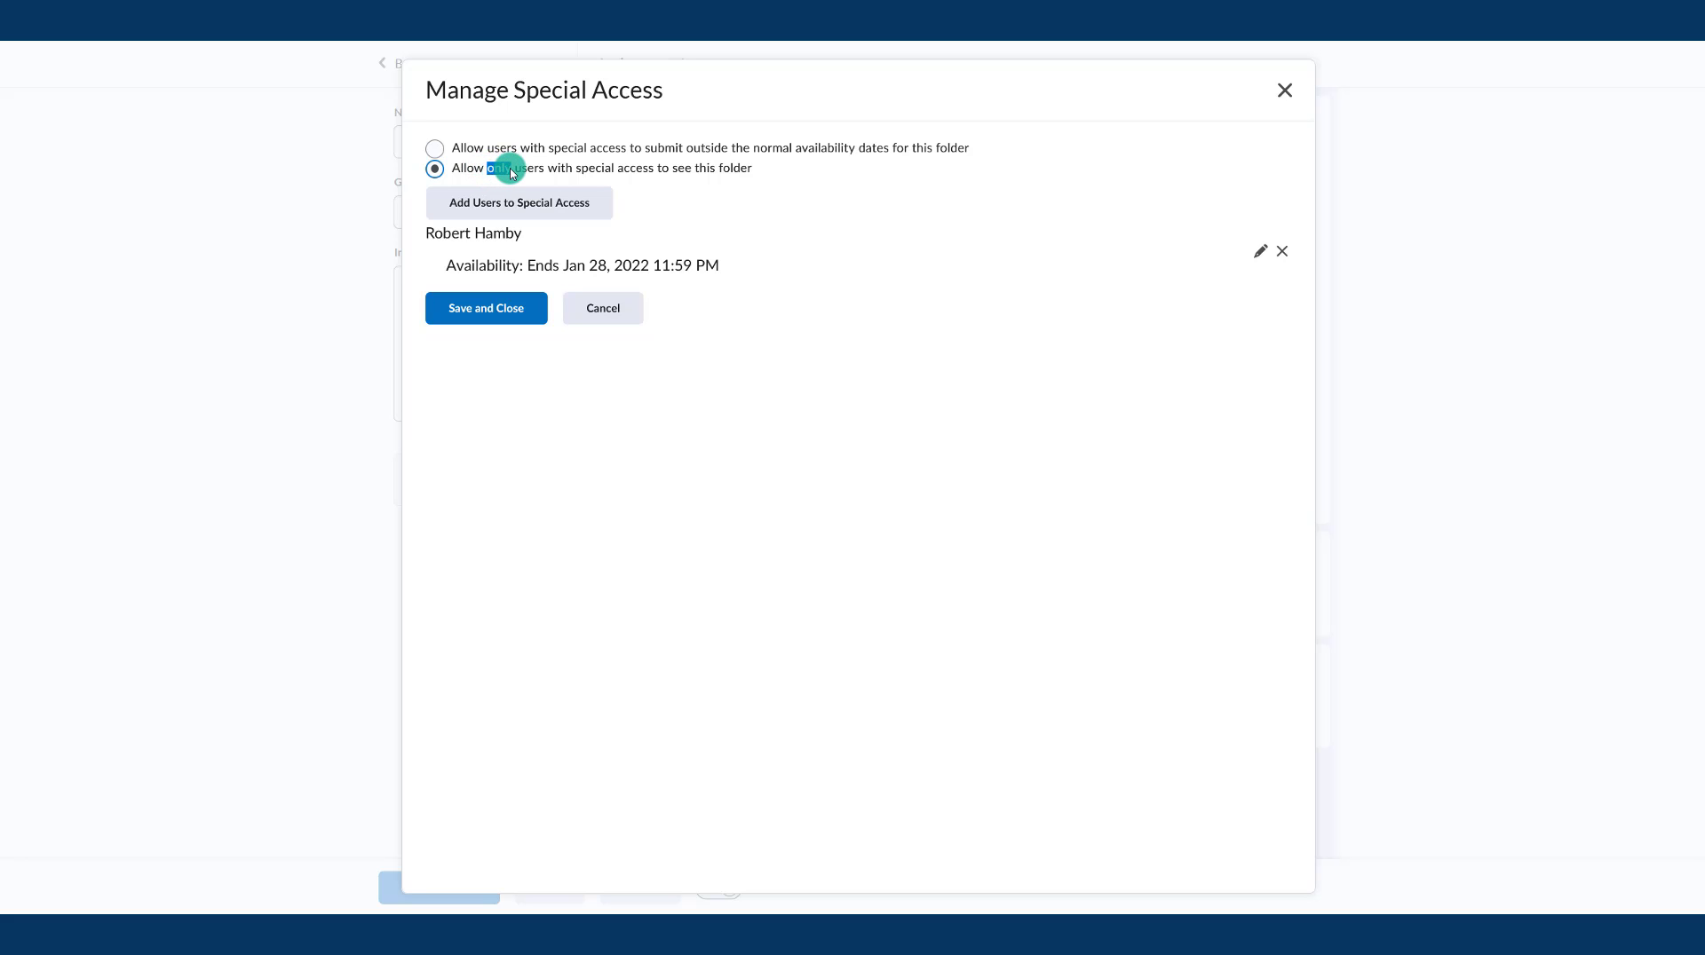
double_click(498, 169)
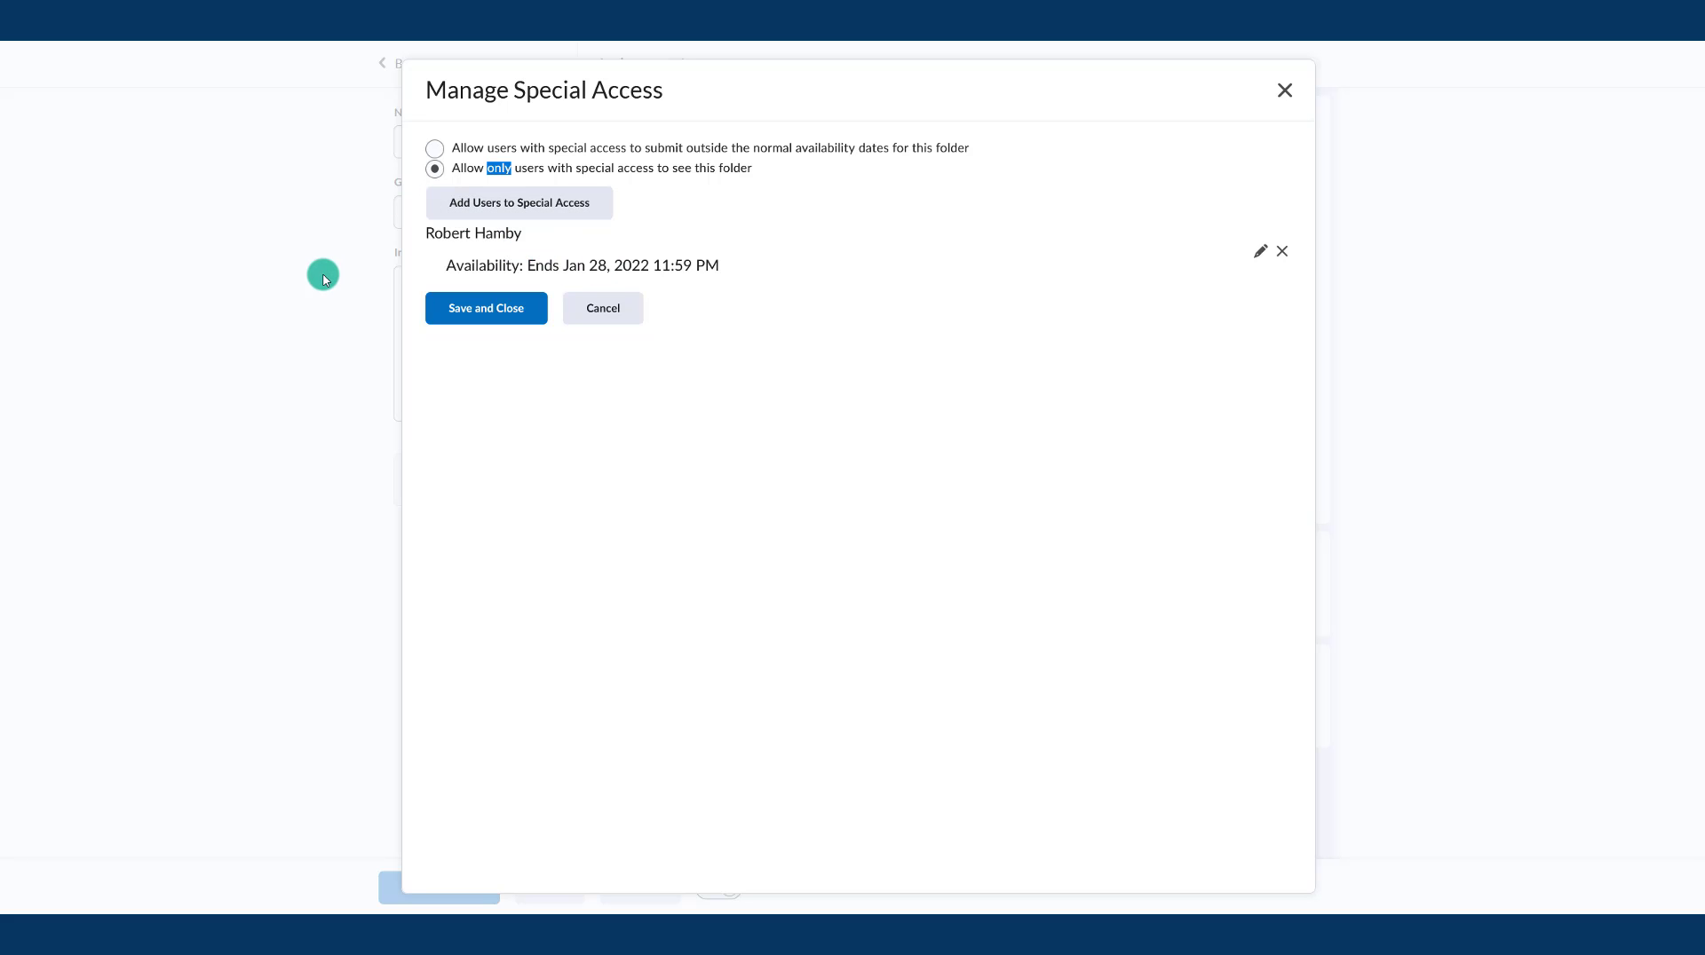
left_click(435, 149)
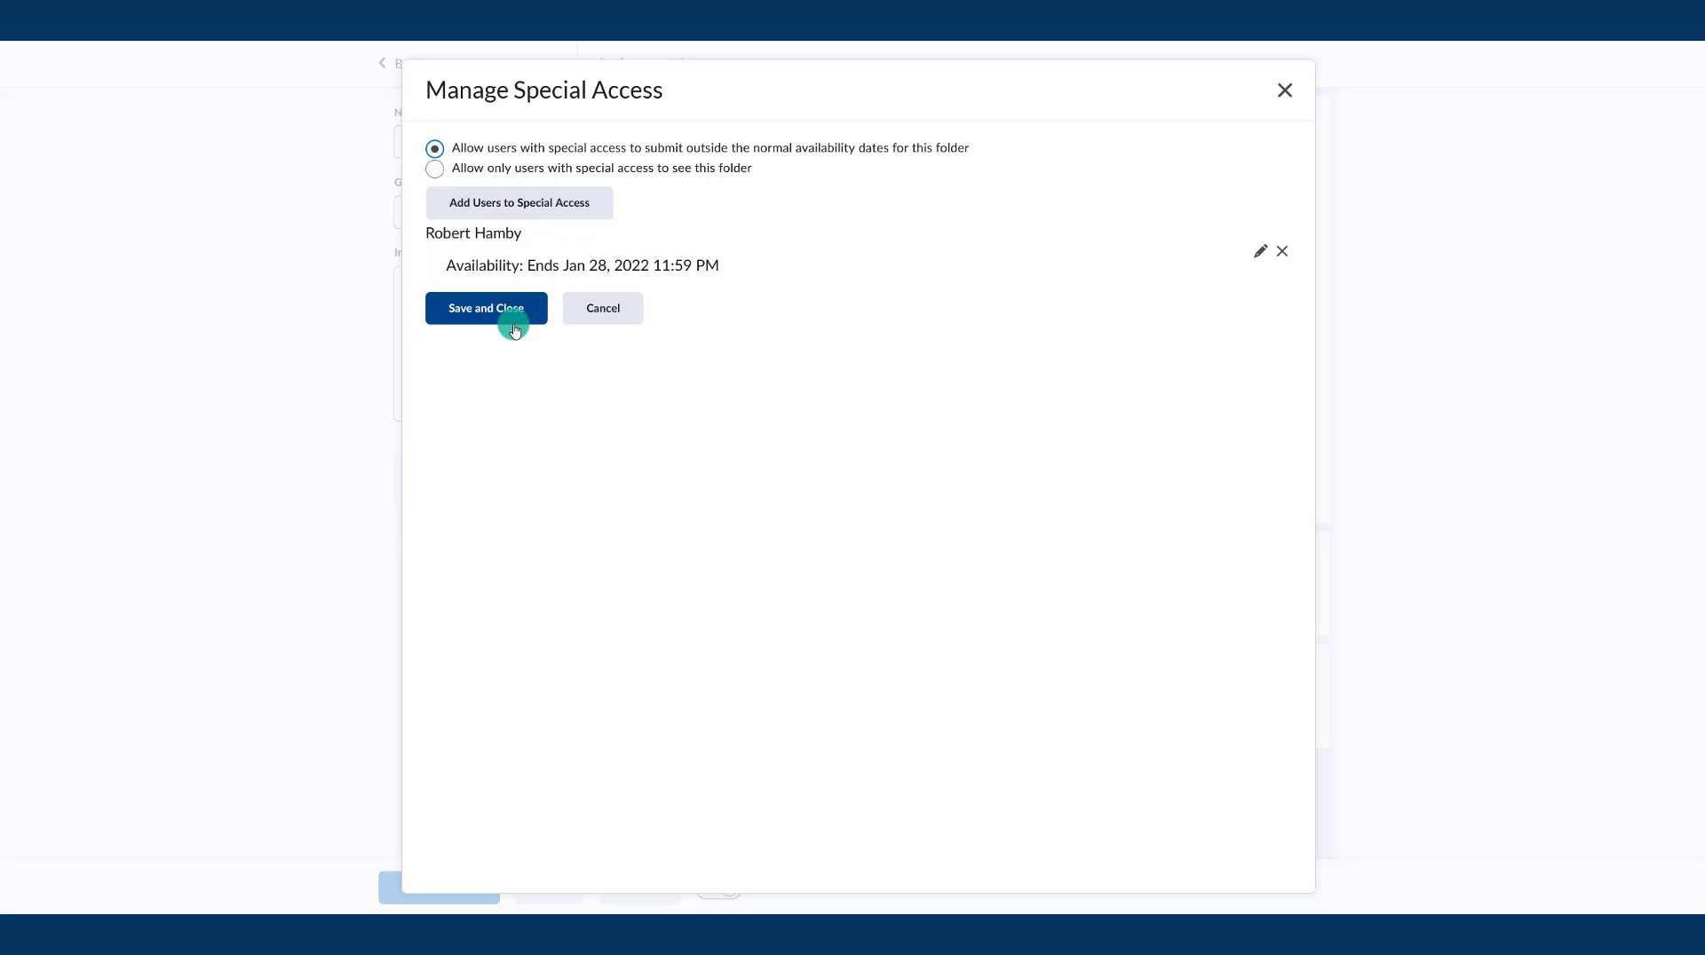
Step: Start adding users to Assignment 1's special access and set the special end date to 3/3/2022
left_click(475, 207)
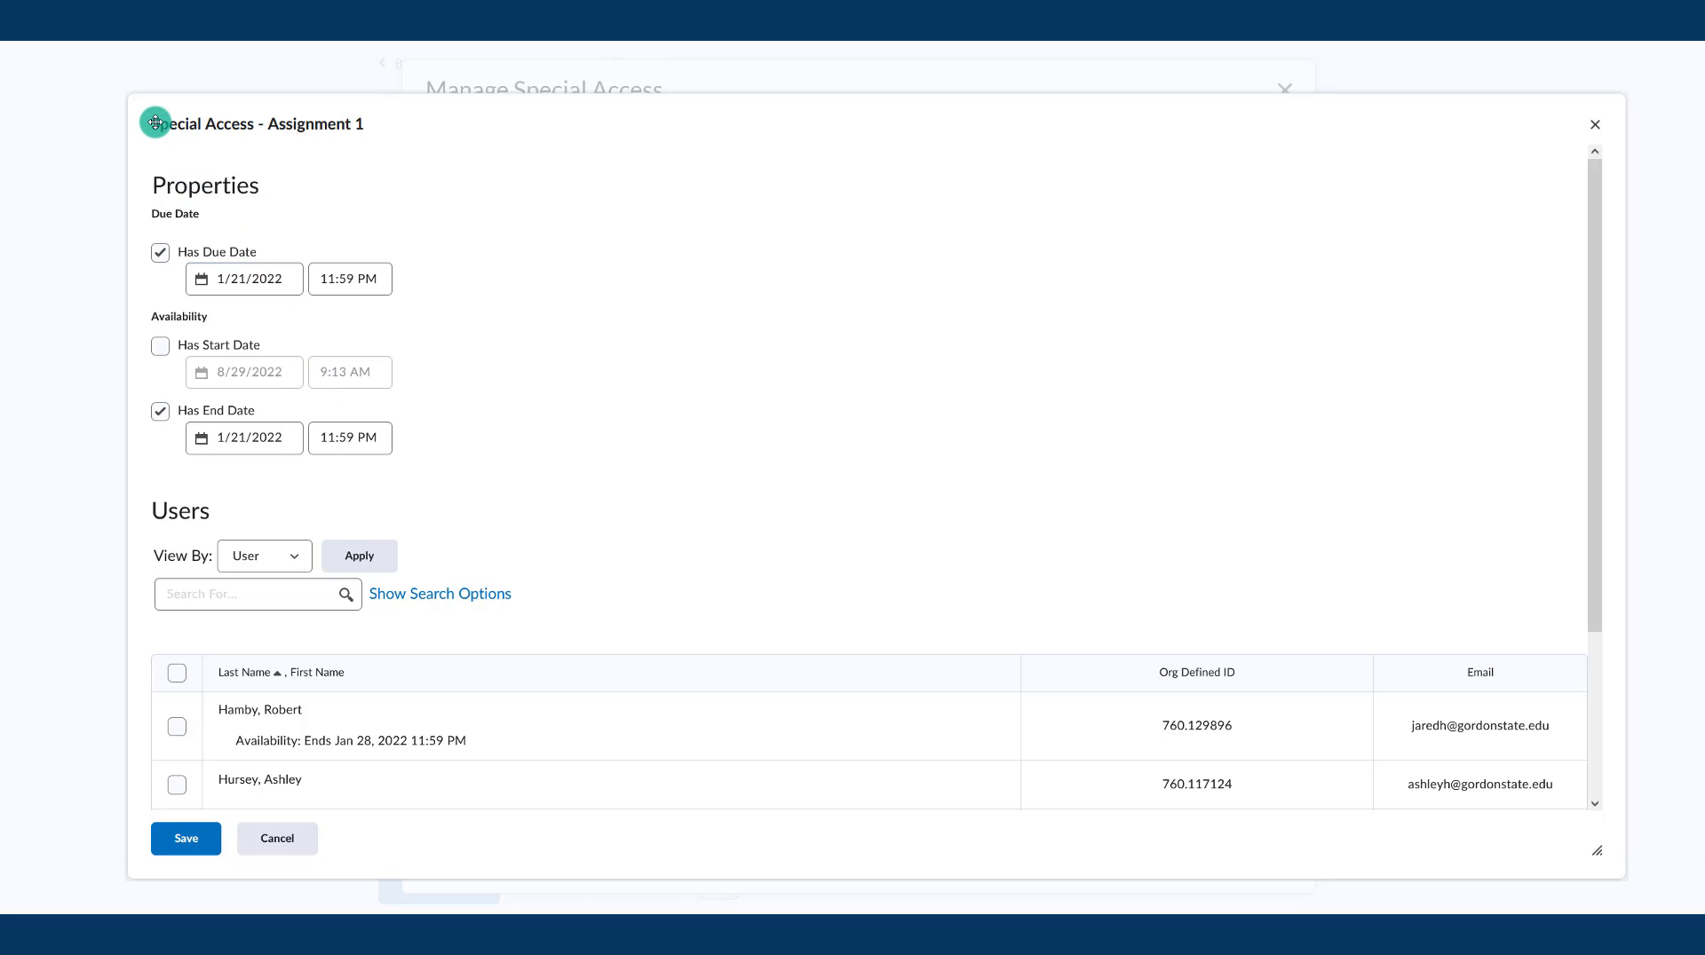
left_click_drag(155, 122, 166, 125)
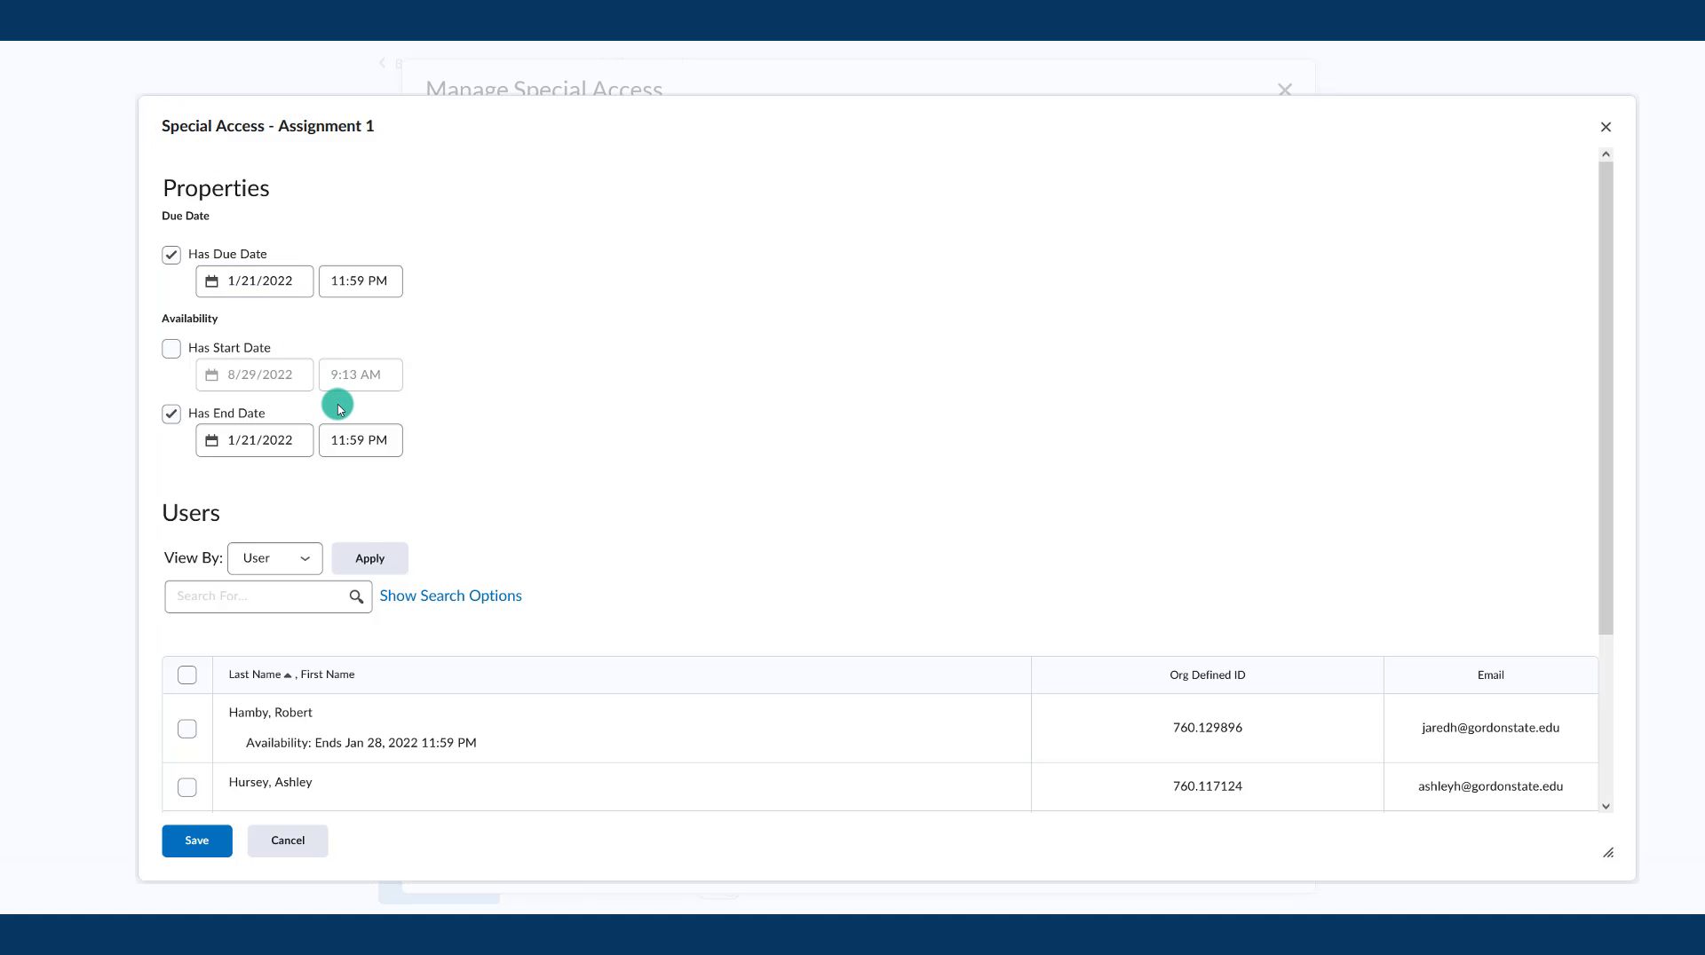
scroll(361, 391, "down", 1)
left_click(266, 354)
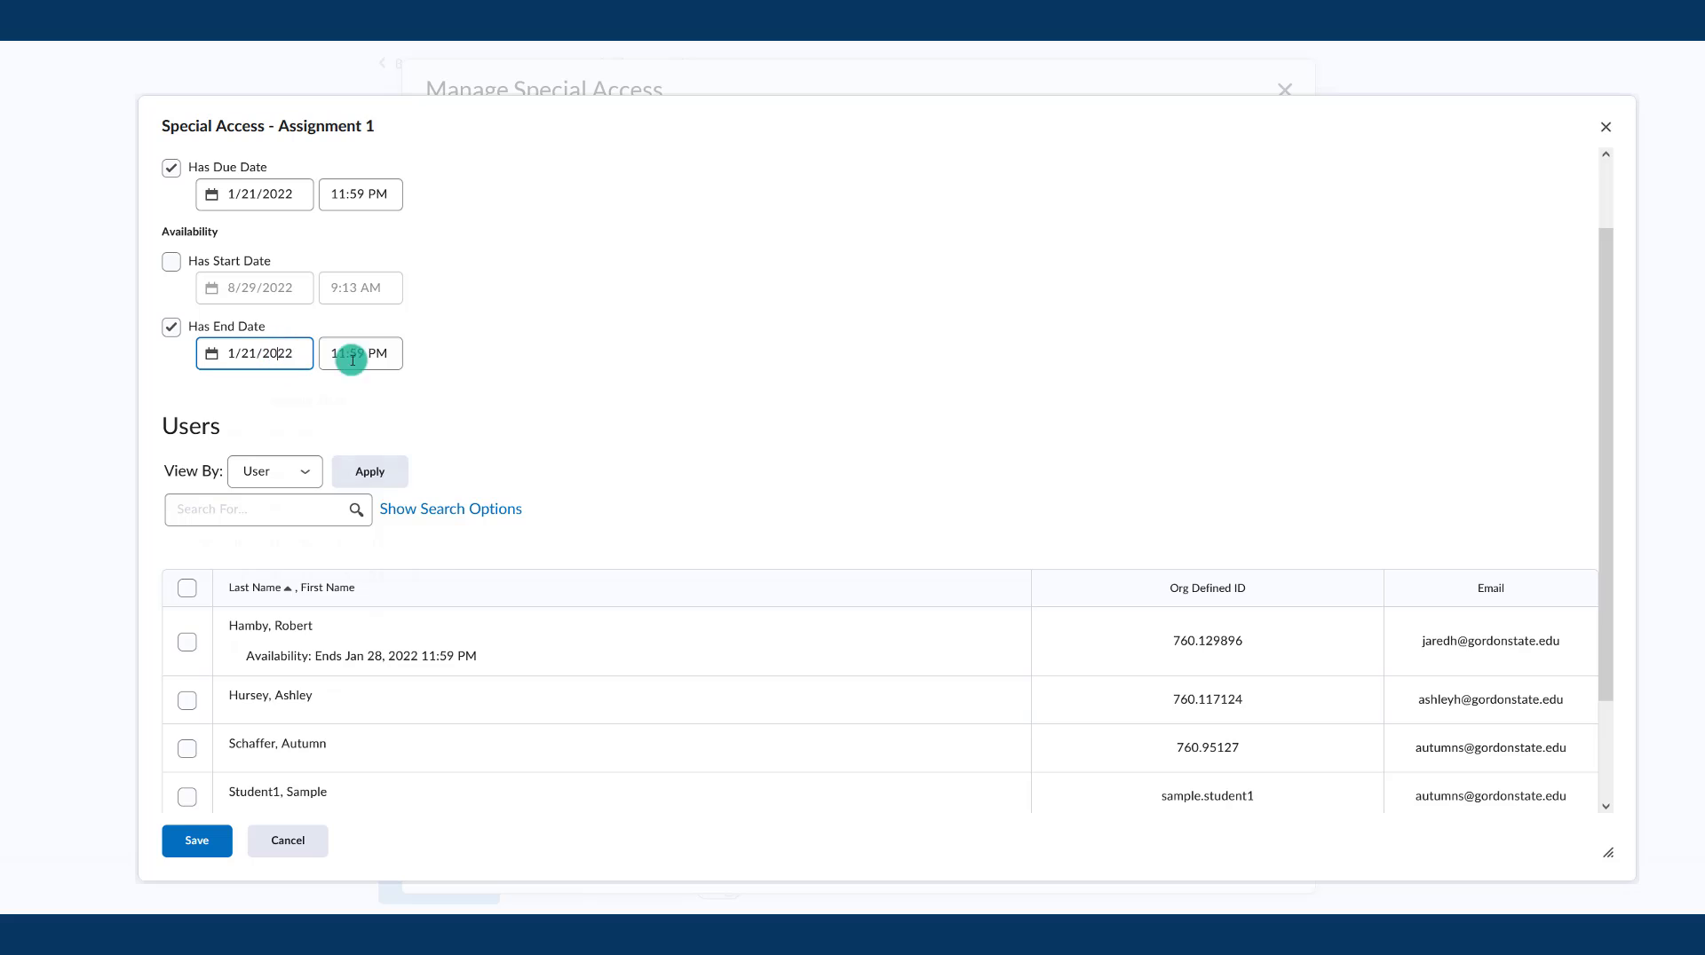
left_click(410, 405)
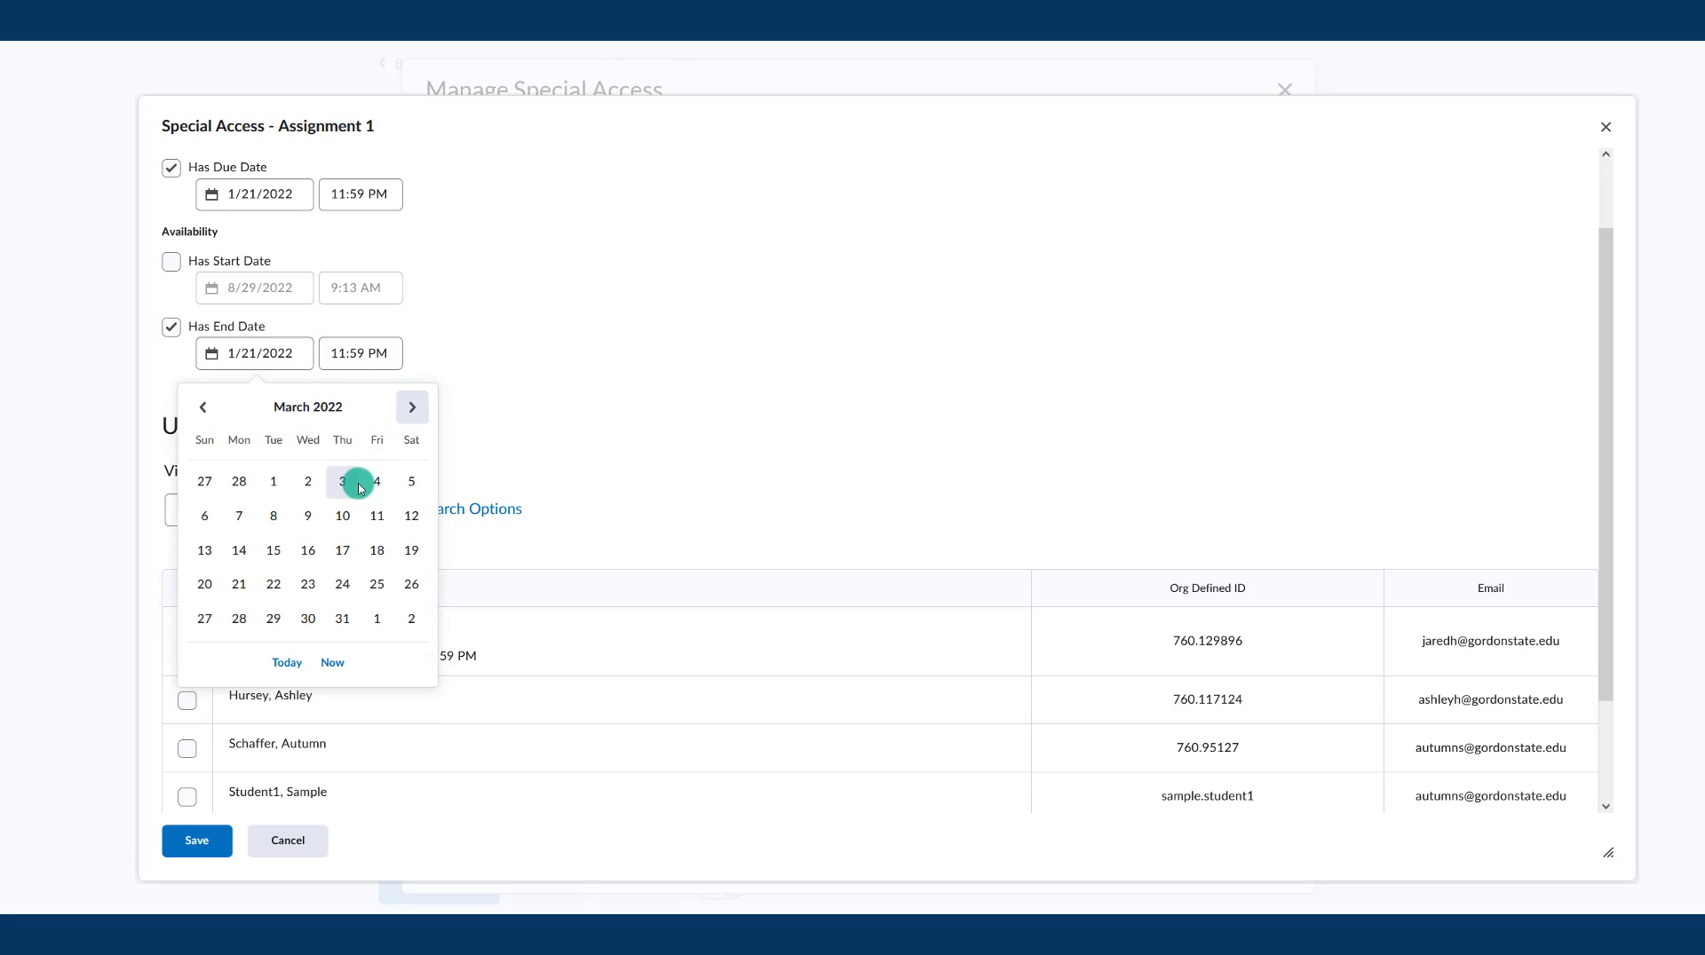
left_click(351, 480)
left_click(271, 353)
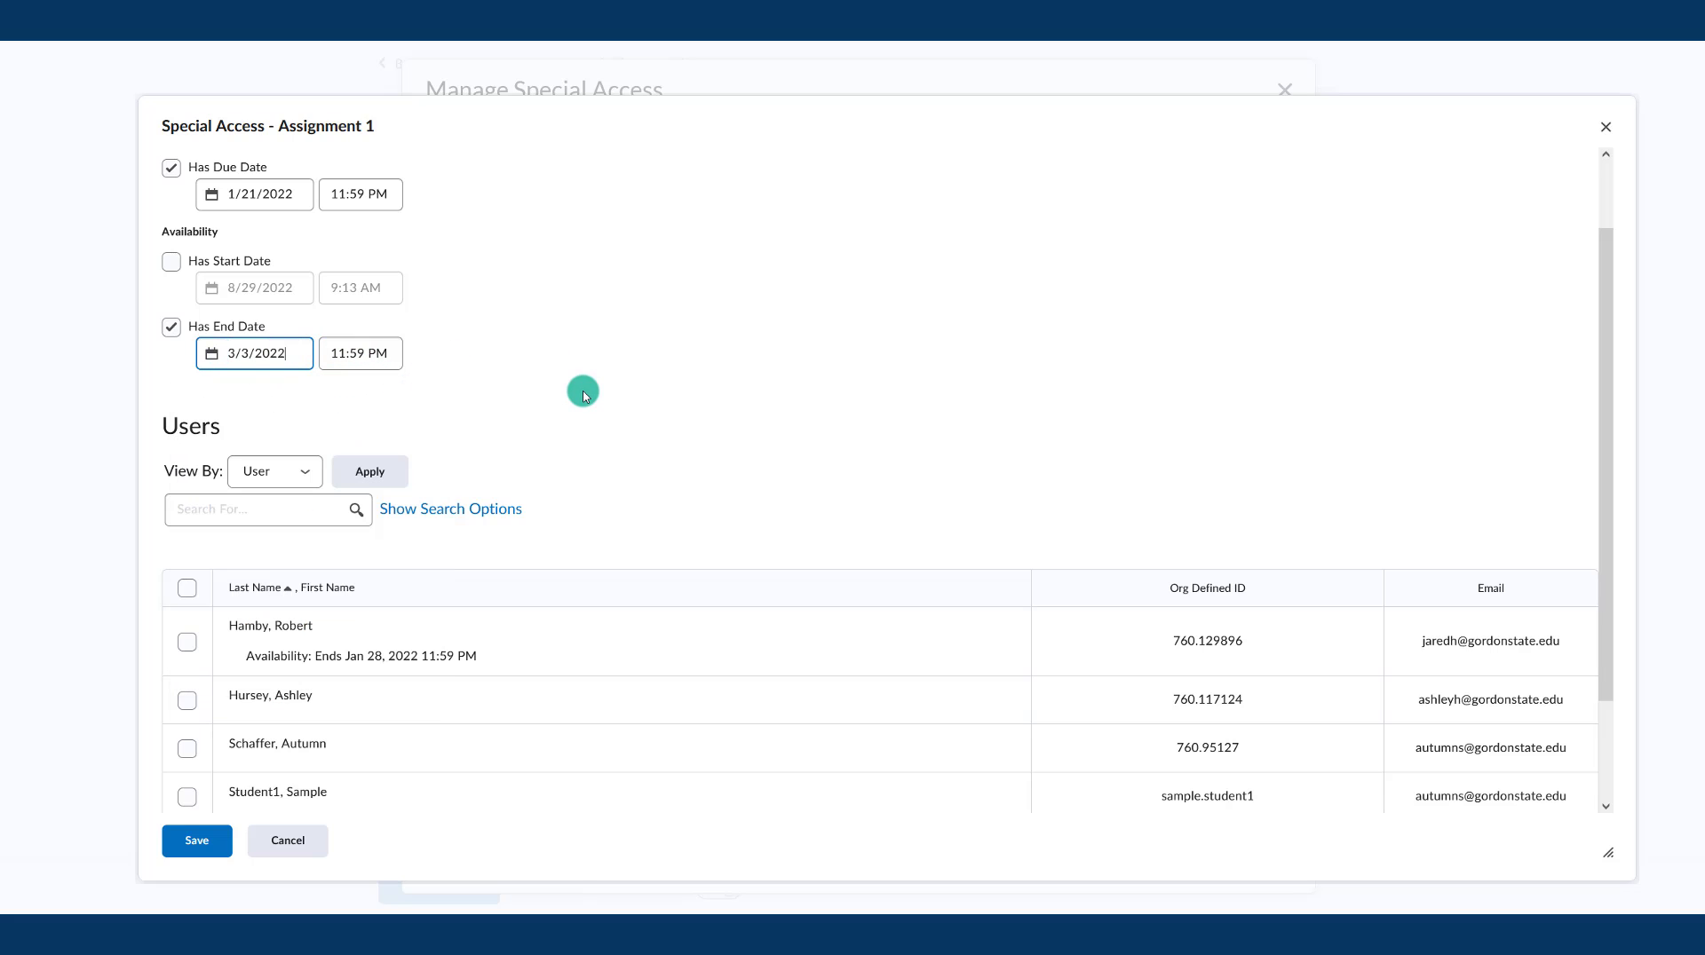
Step: Select the second user in the list, save their special access, and save and close the special access settings
scroll(582, 391, "down", 1)
left_click(187, 609)
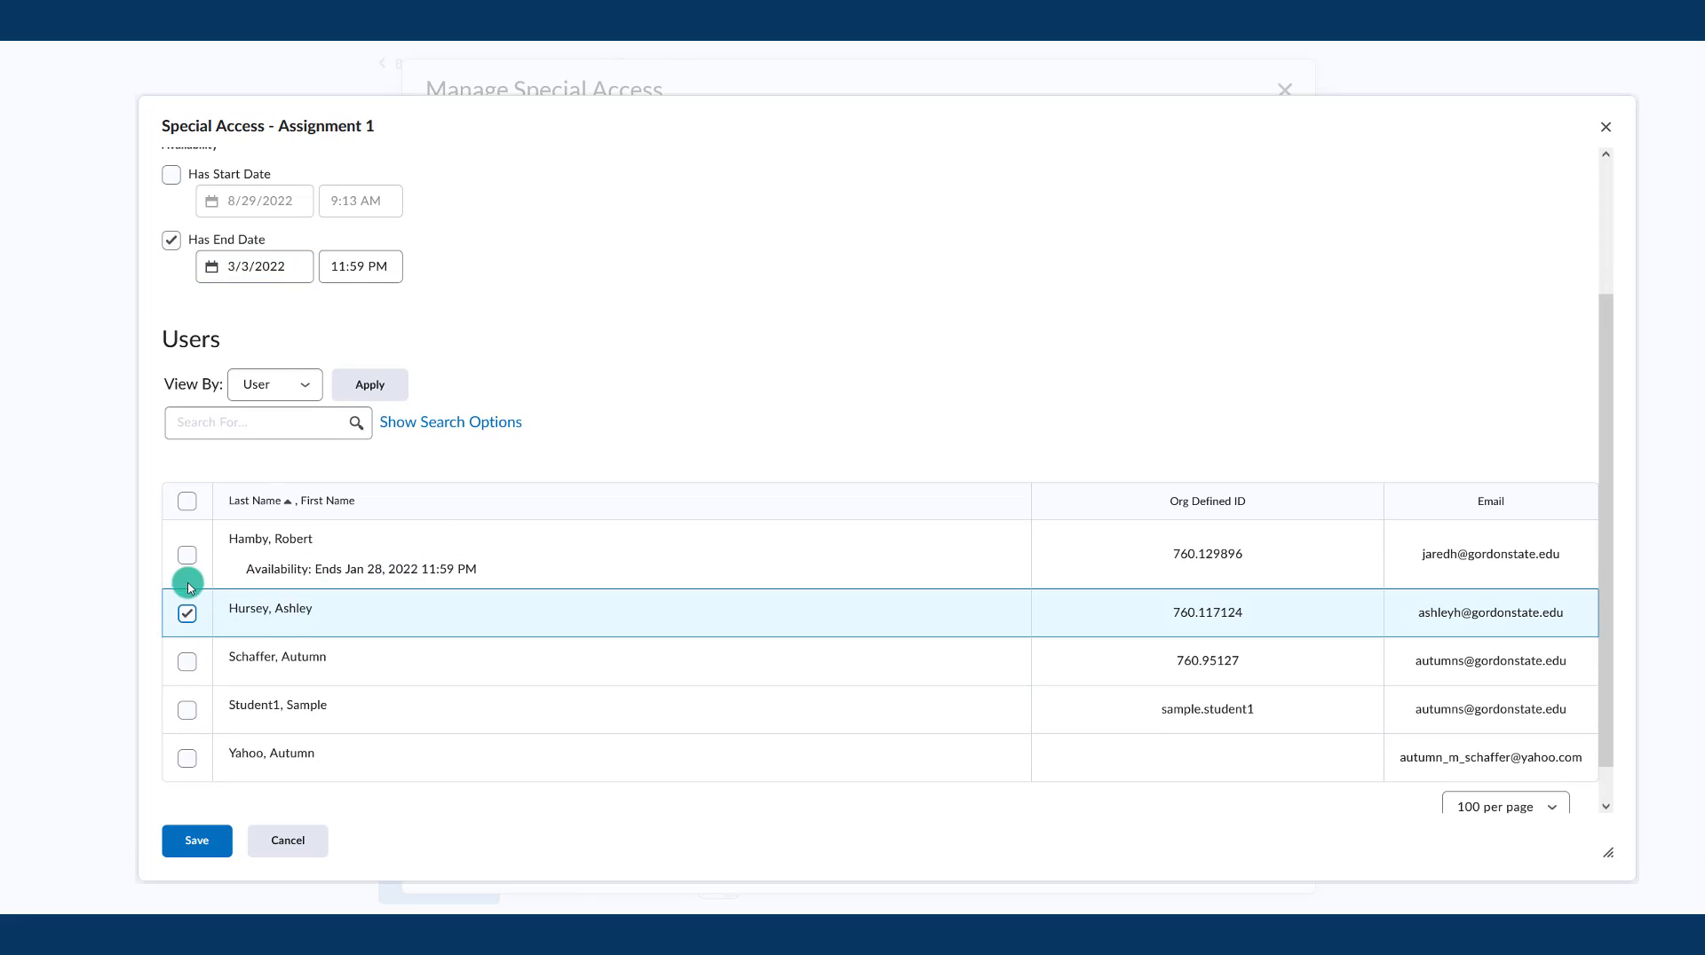
left_click(192, 843)
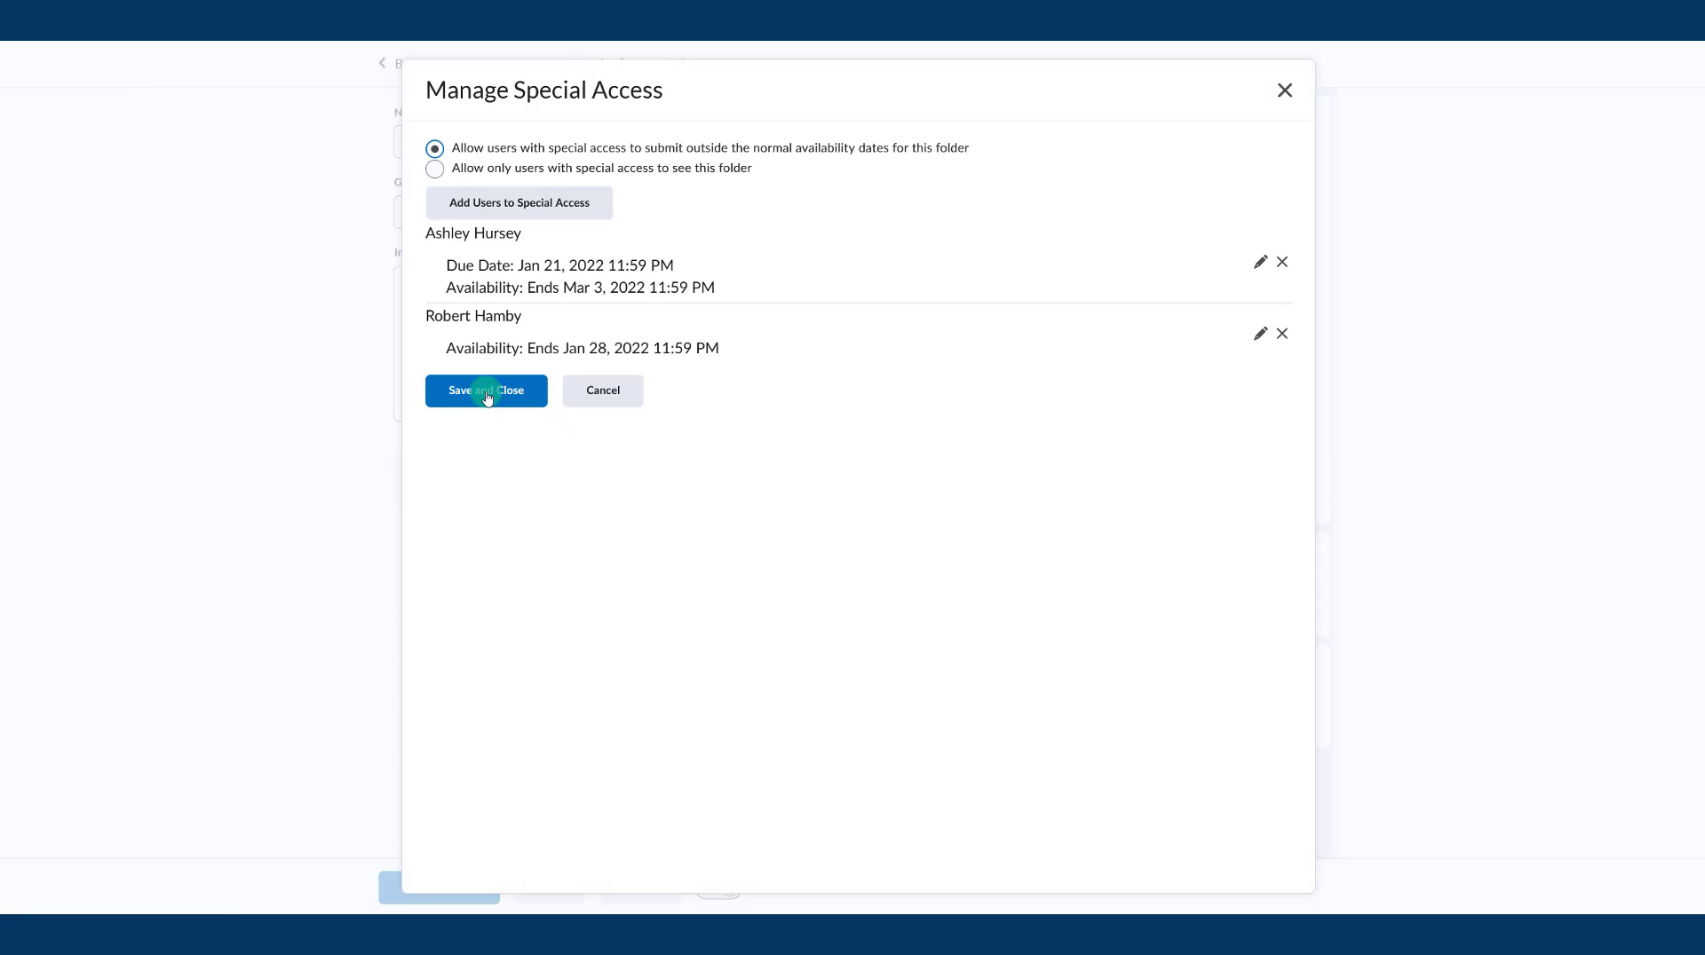
left_click(487, 395)
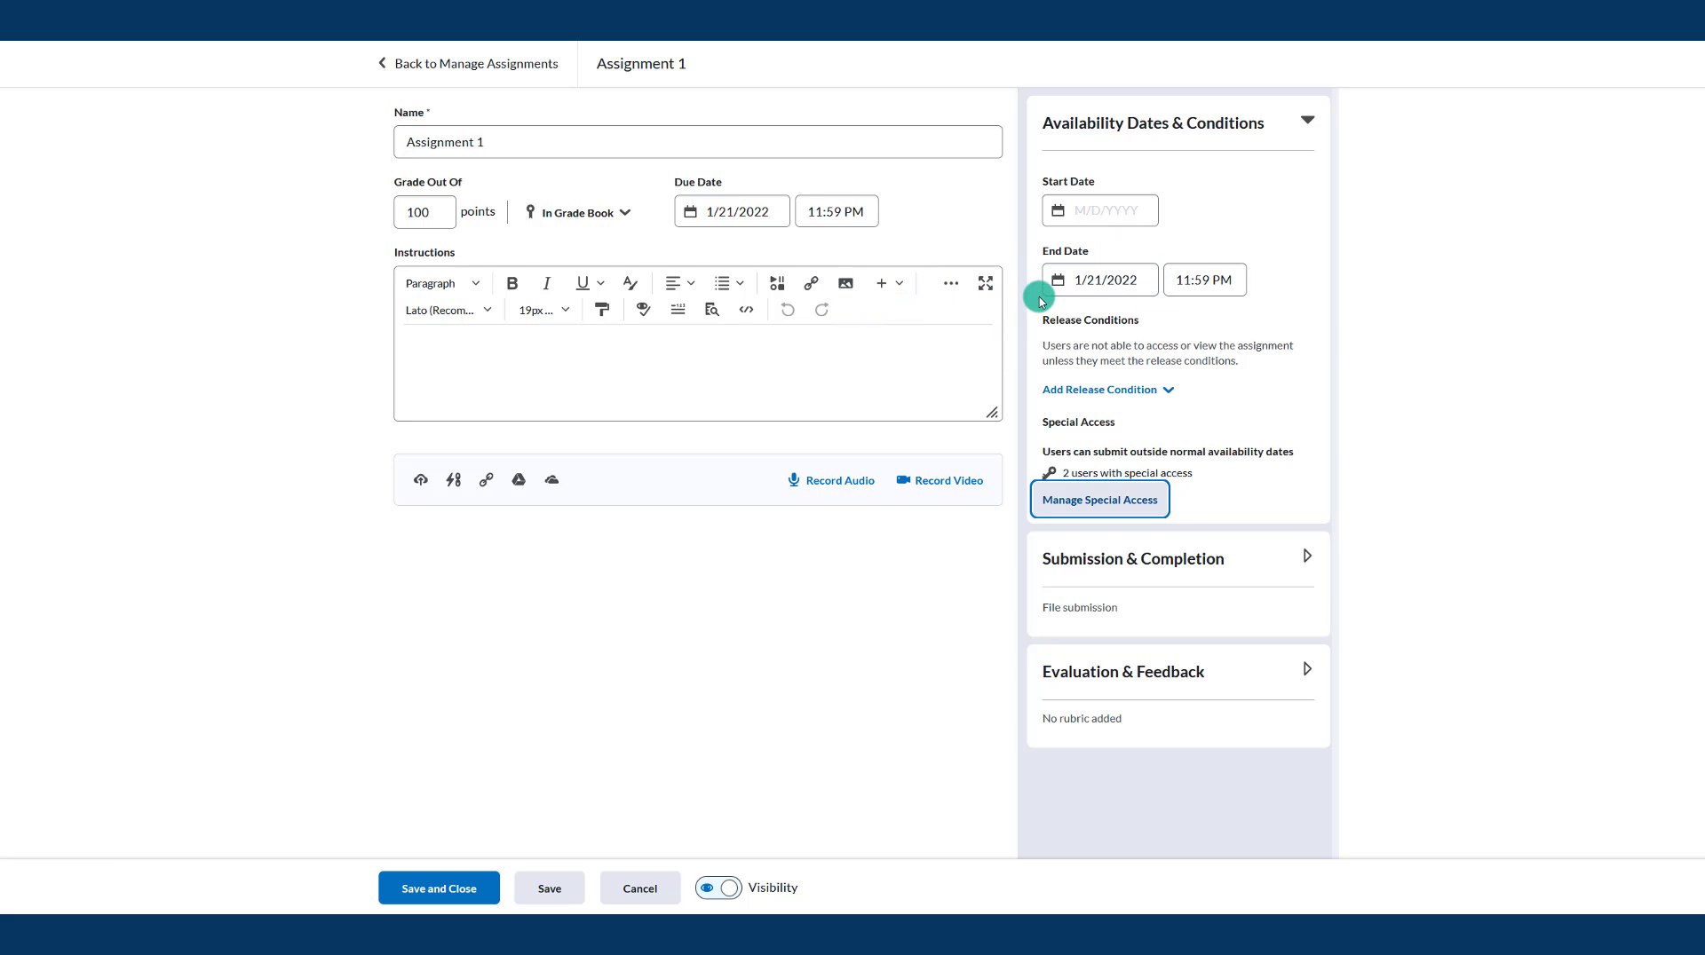
Step: Recheck the assignment's special access entries, leave them without changes, and save and close Assignment 1
left_click(1085, 502)
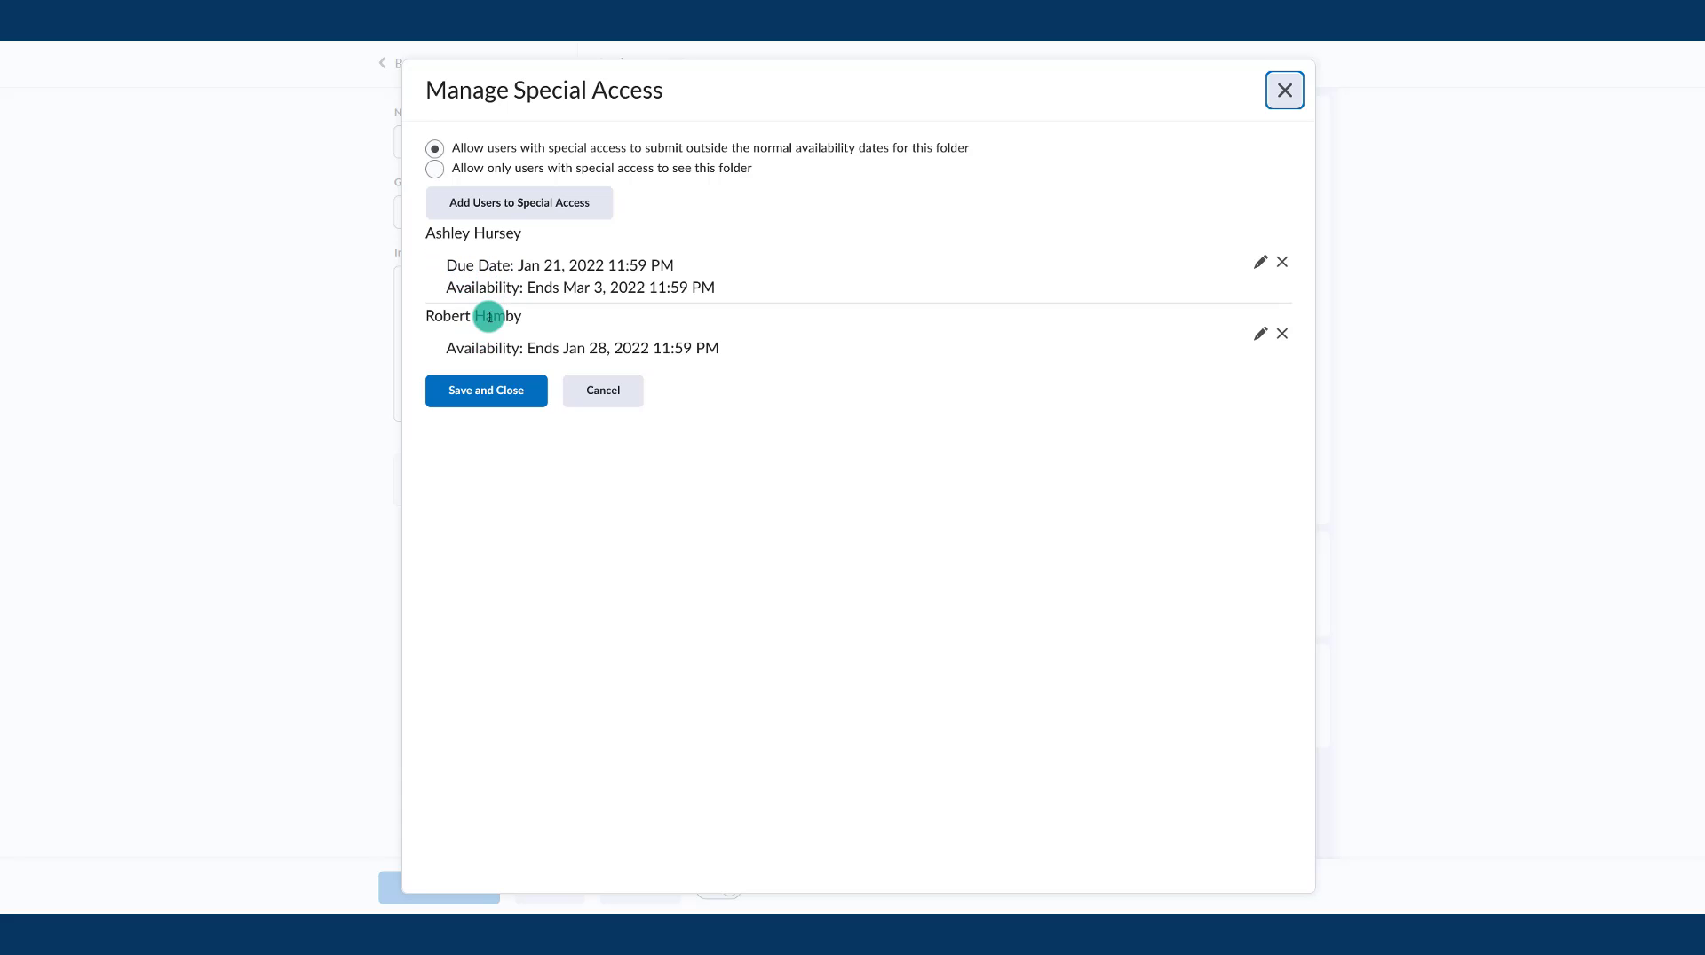
left_click(626, 396)
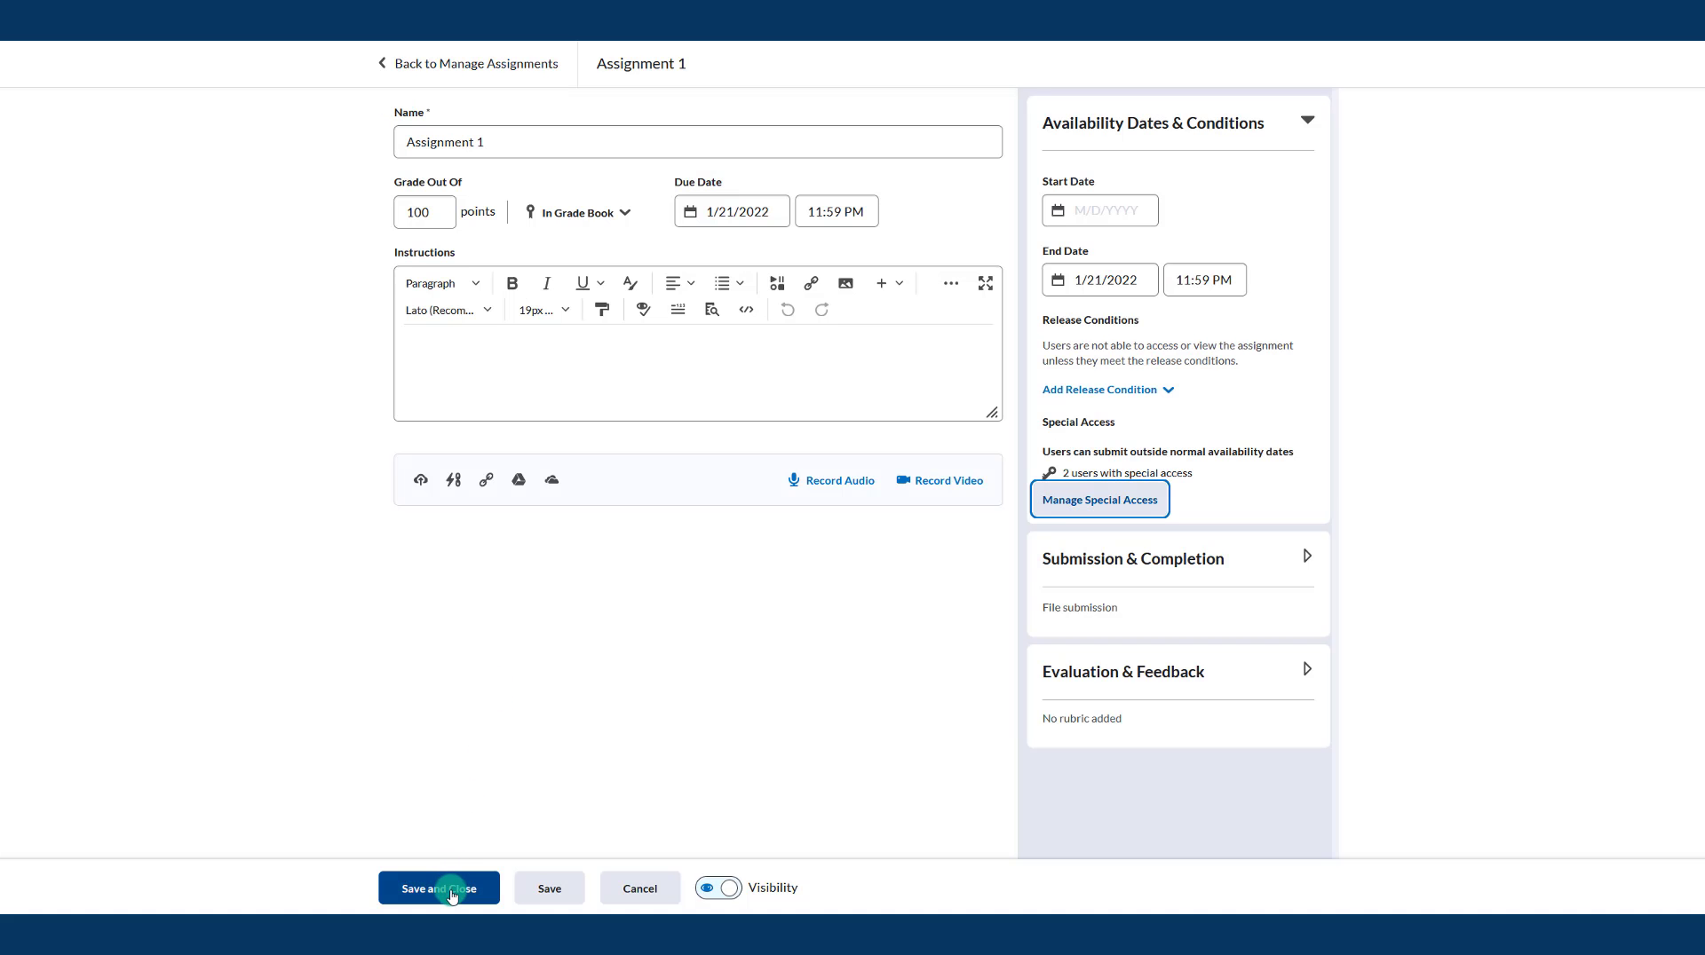
left_click(449, 887)
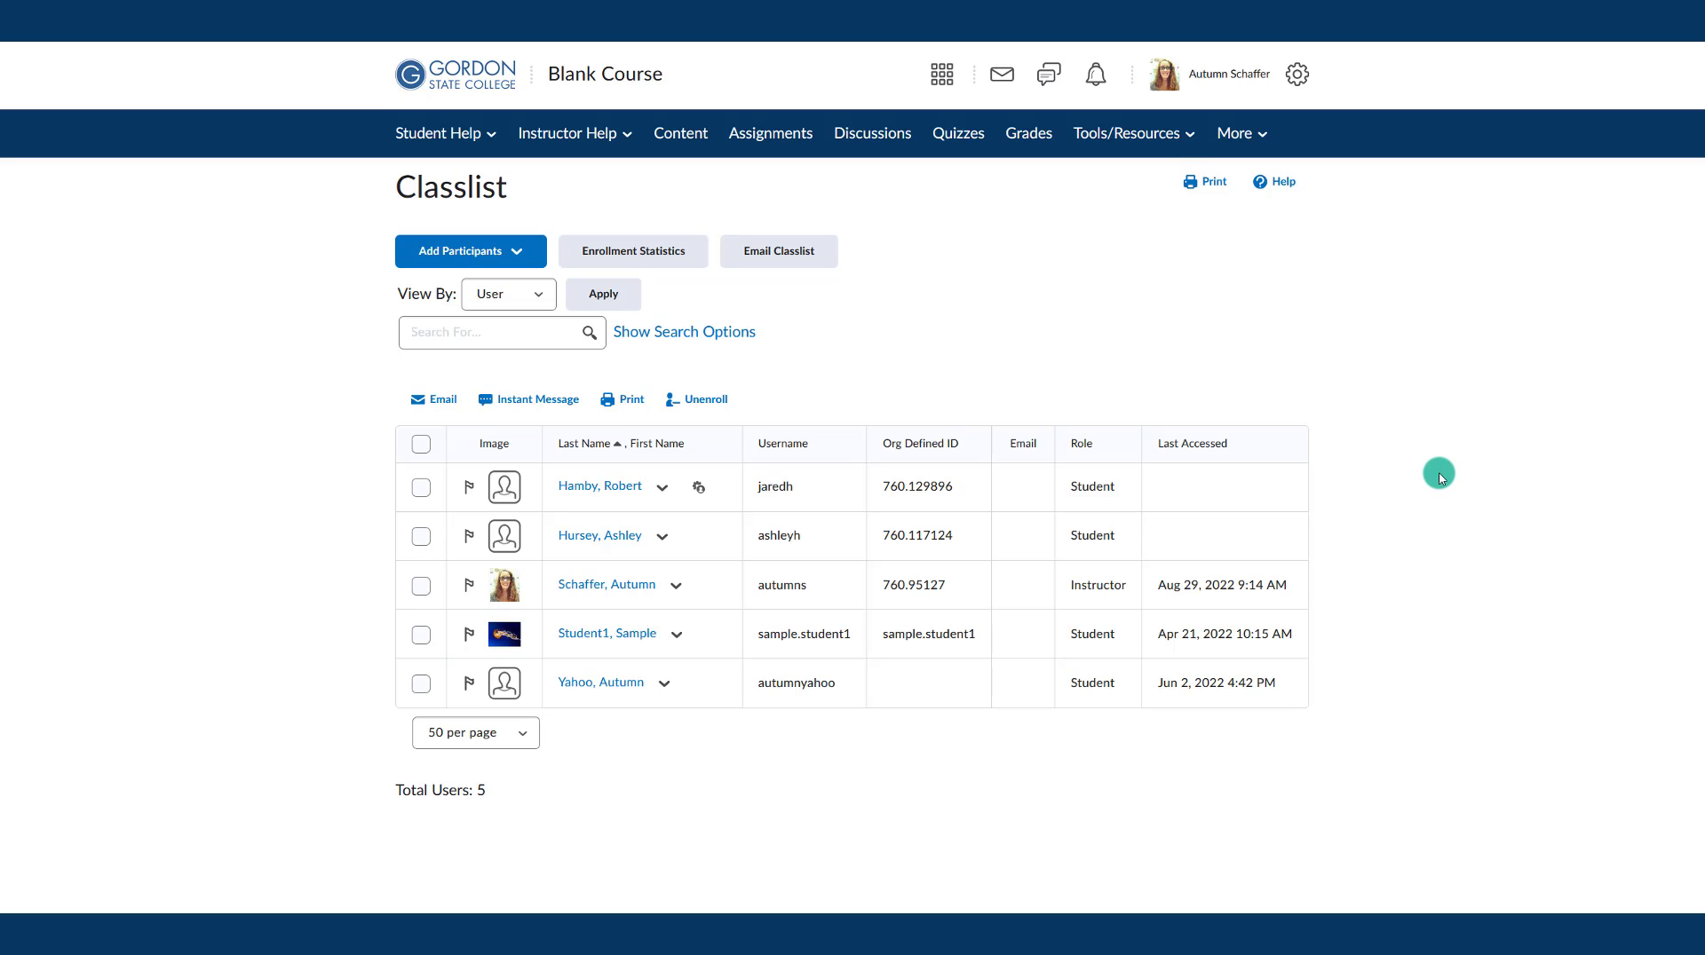
Step: Go to the course Classlist and open the quiz accommodations of the second student for editing
left_click(1126, 134)
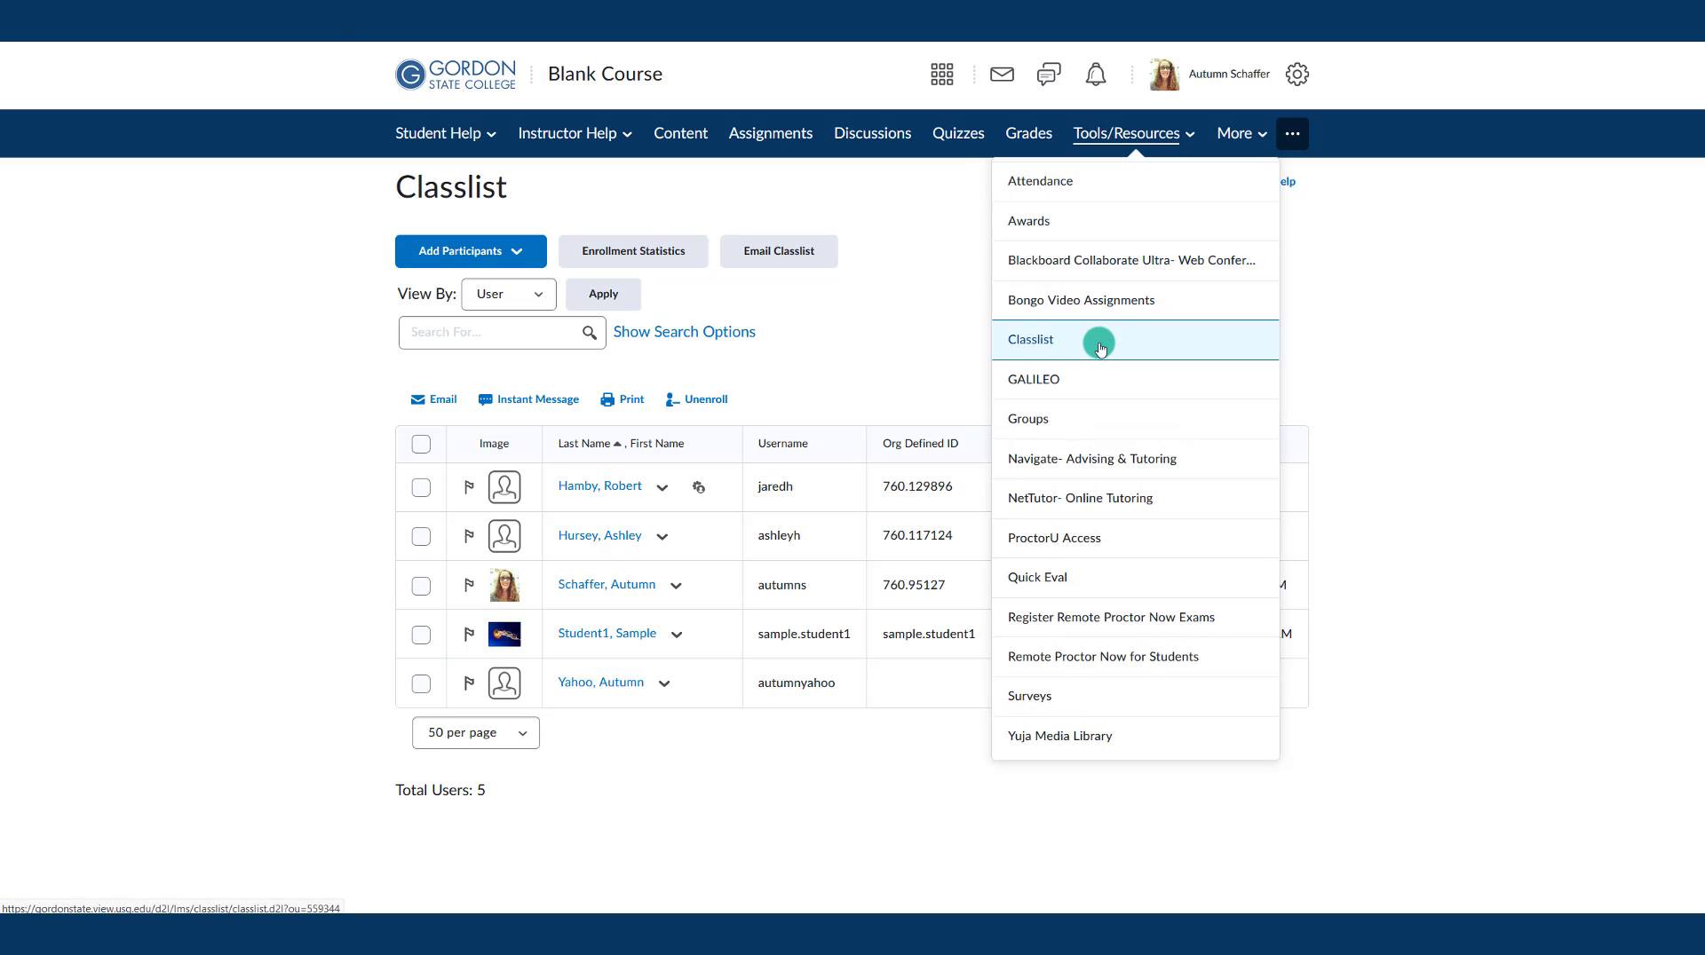
left_click(915, 345)
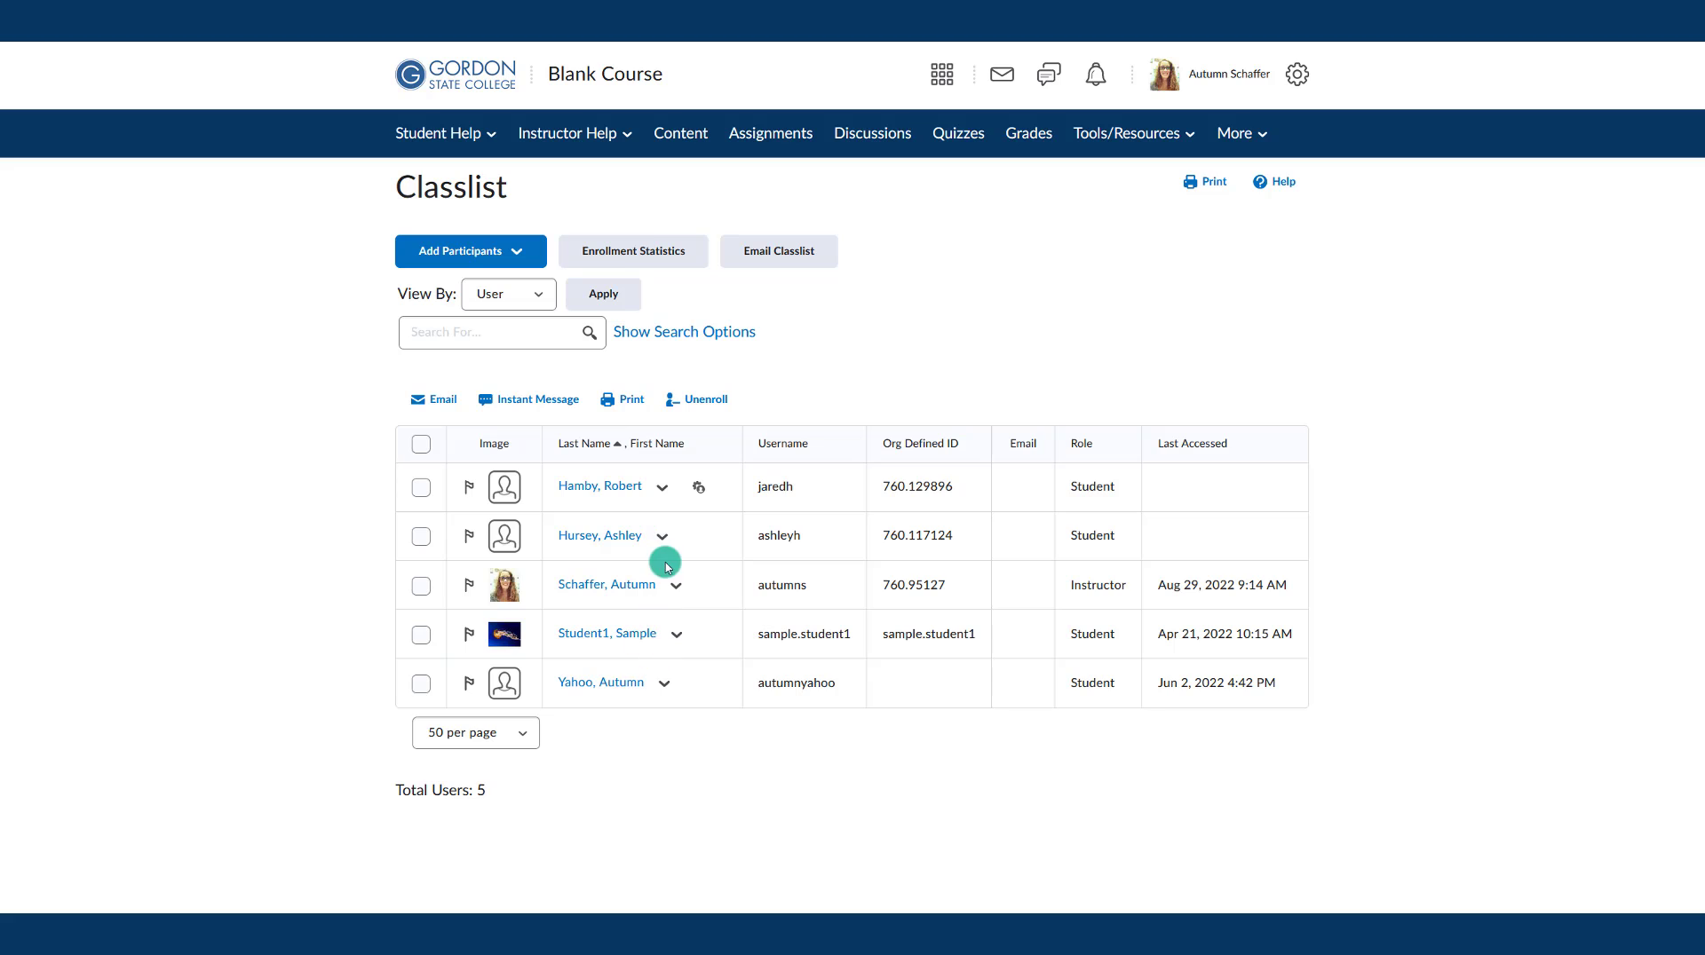
left_click(666, 539)
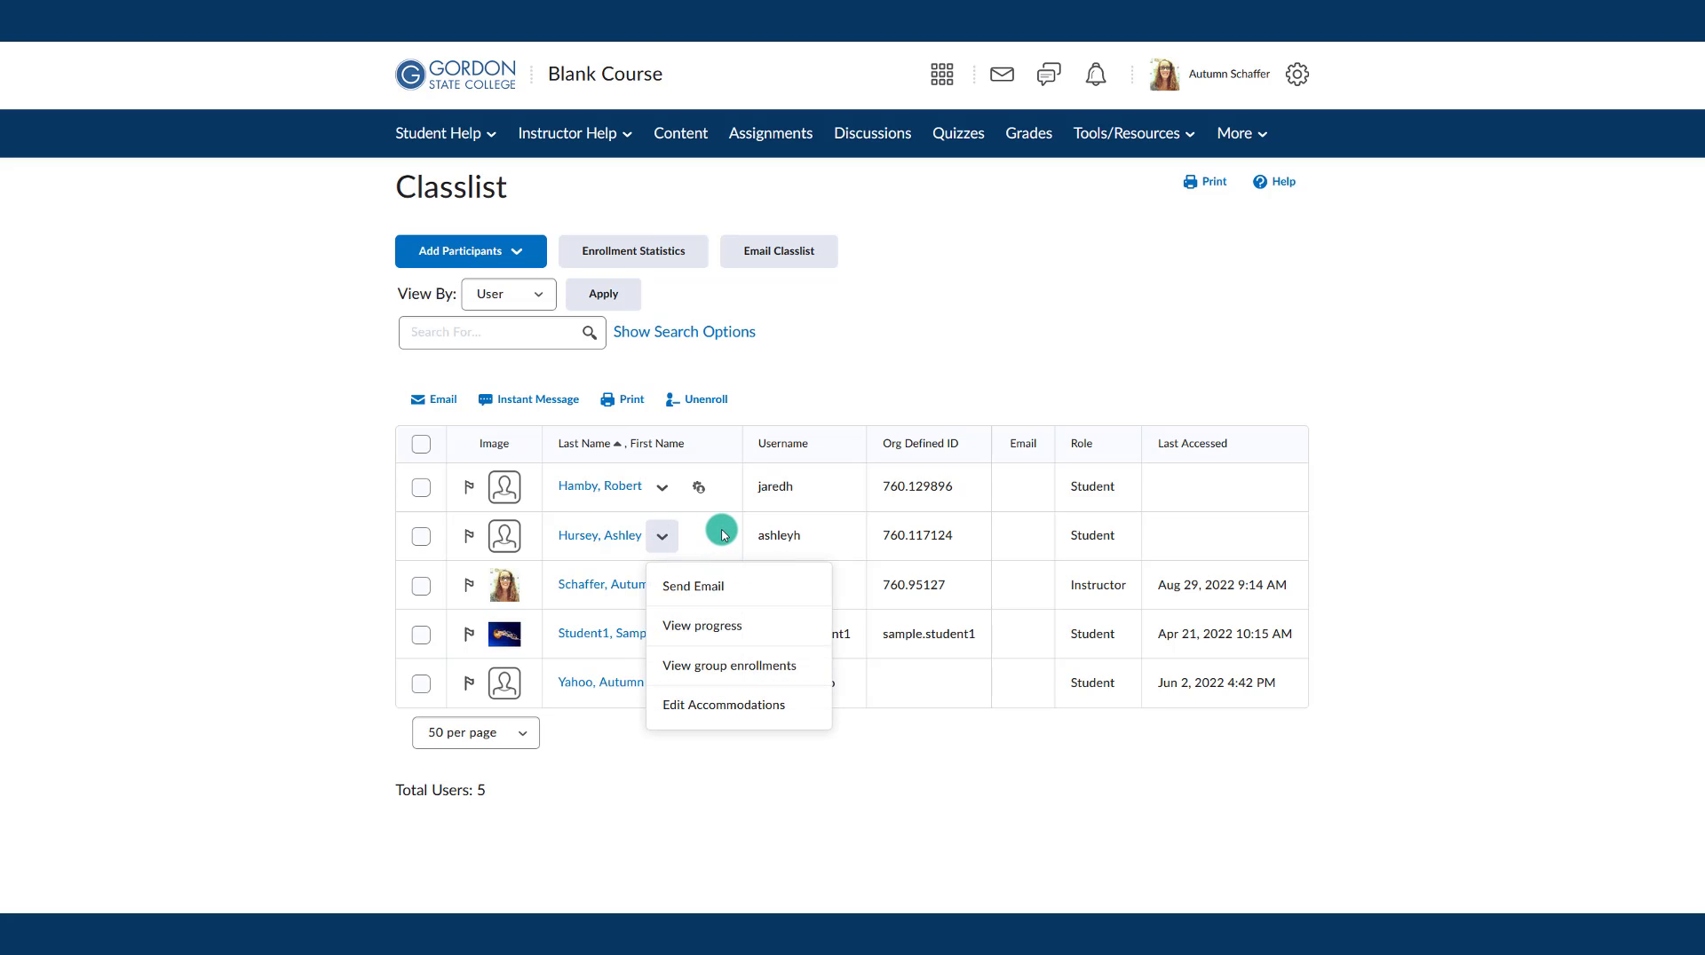
left_click(698, 703)
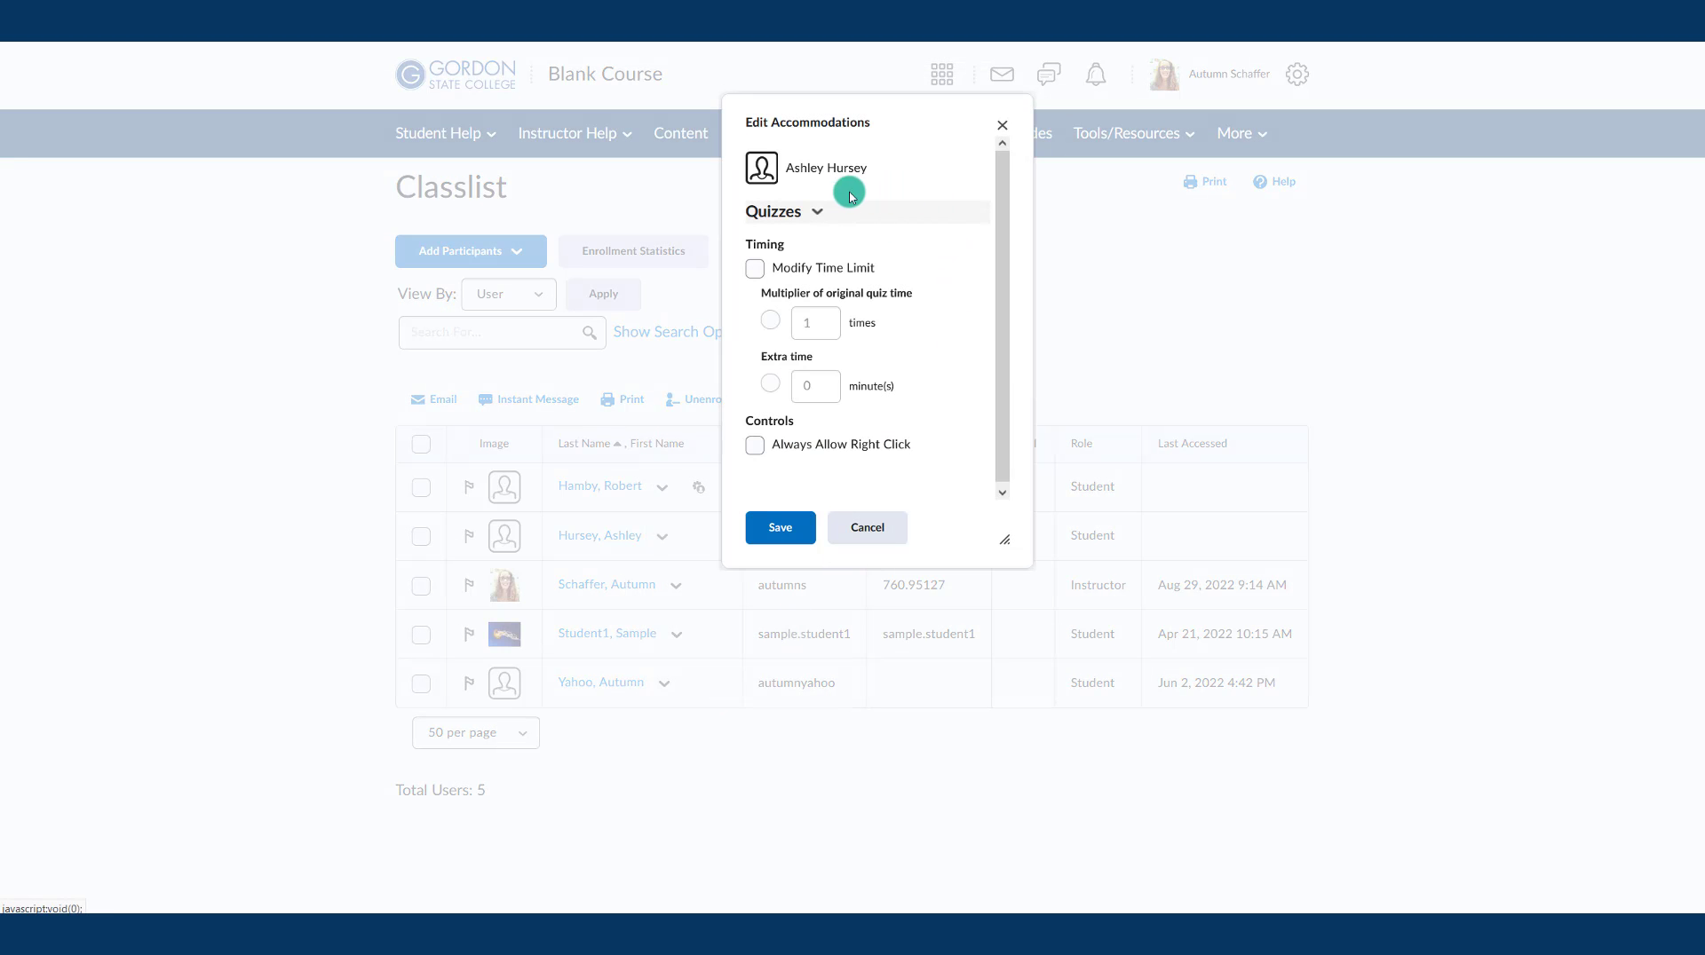
left_click(821, 209)
left_click(821, 210)
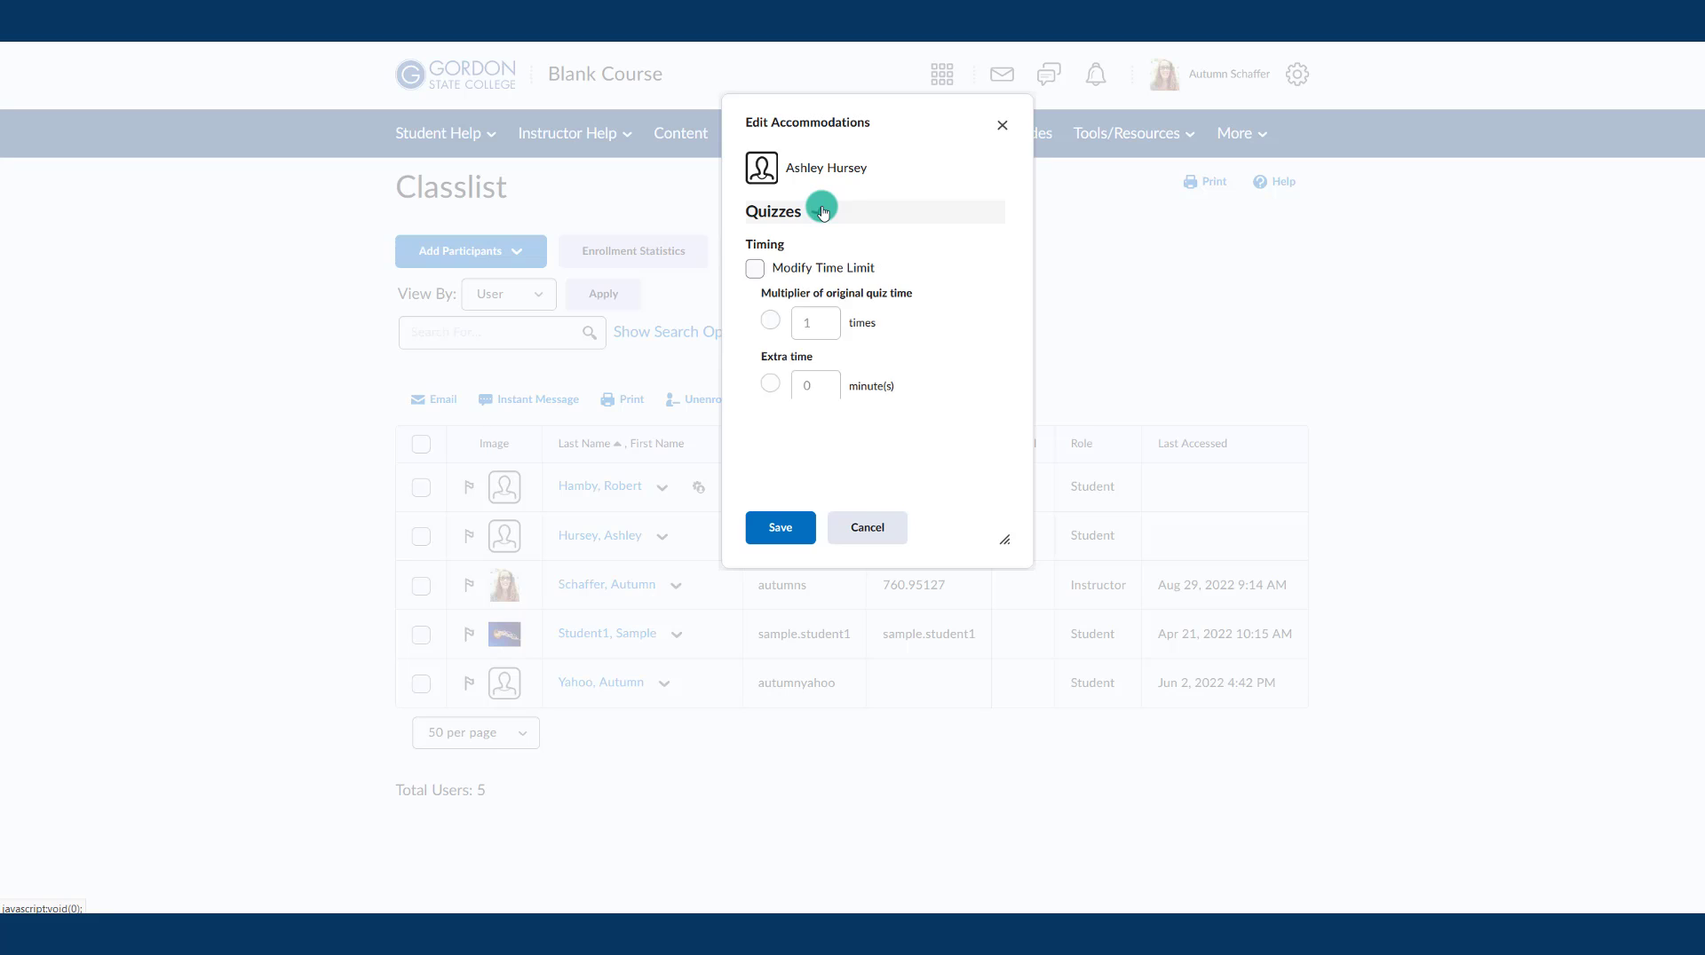
Step: Turn on Modify Time Limit for the student's quizzes and set the extra time to 30 minutes
left_click(755, 260)
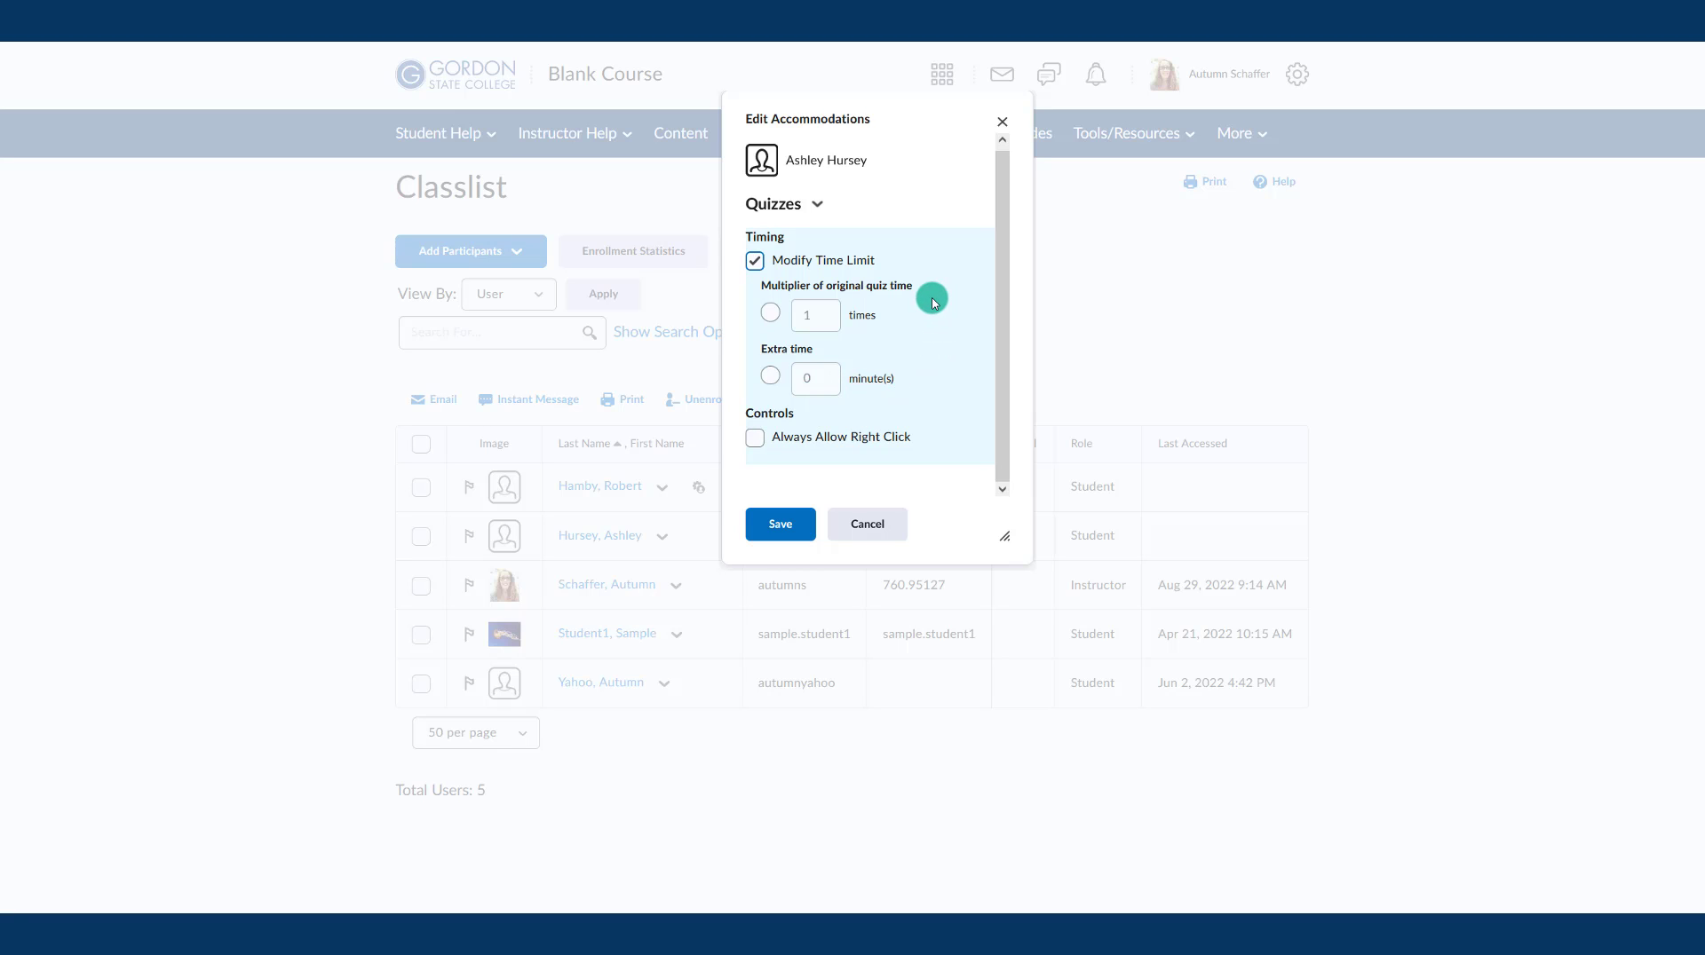
left_click(772, 375)
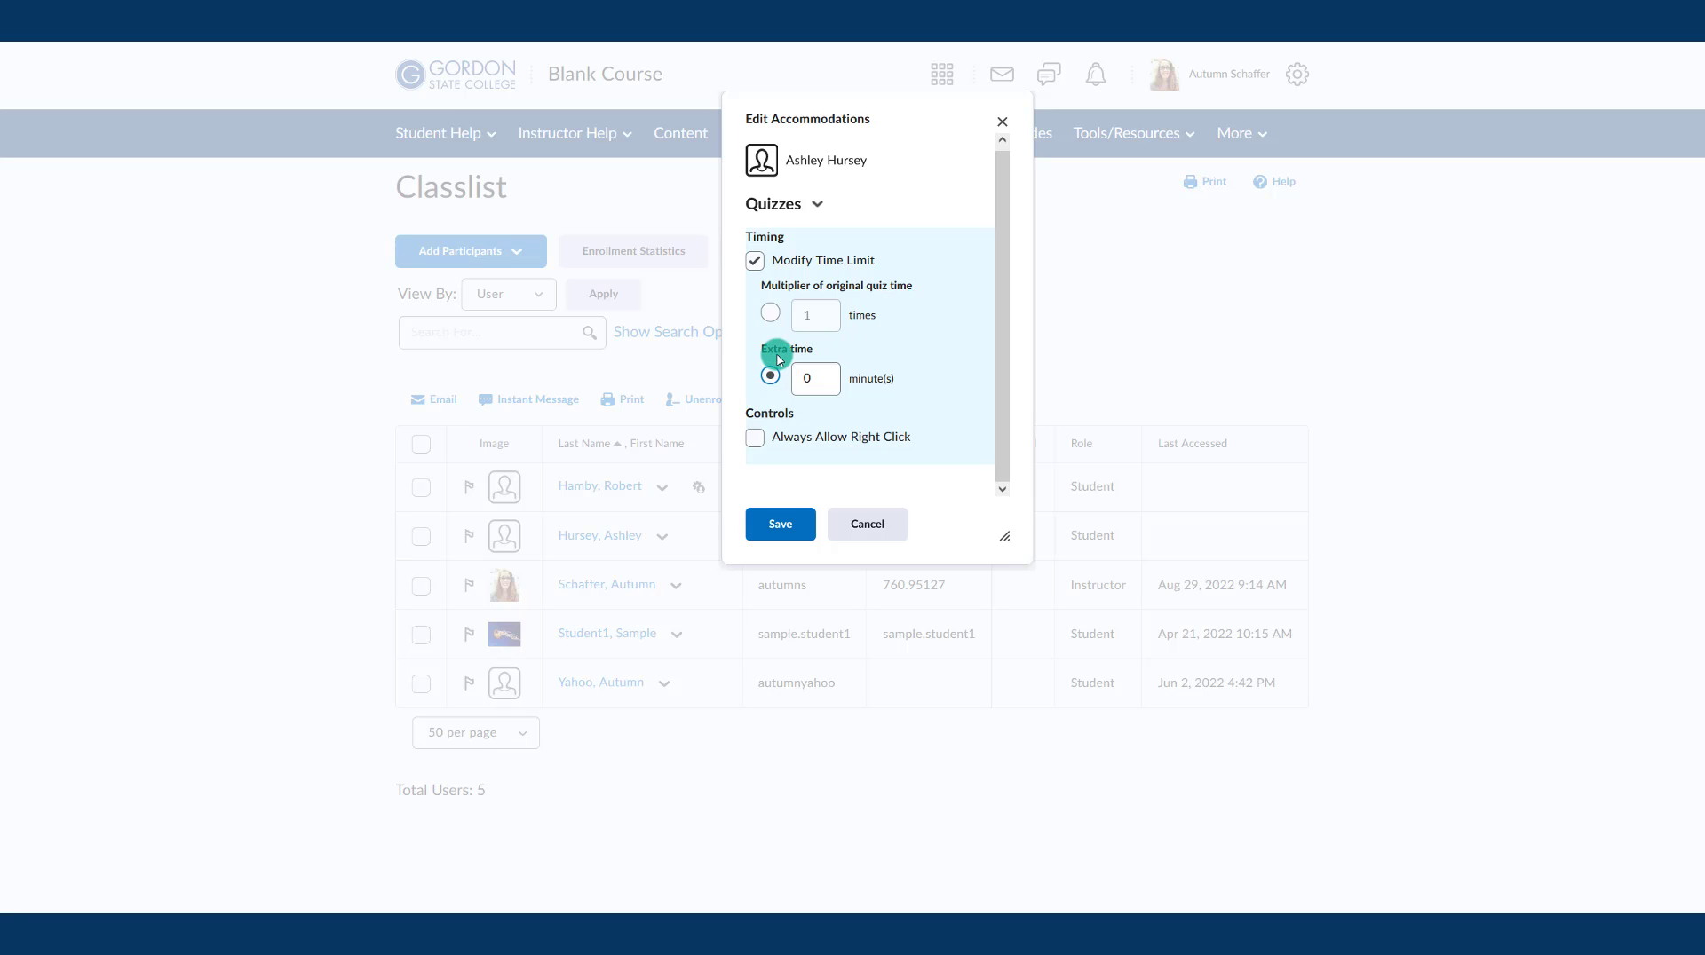
left_click(815, 378)
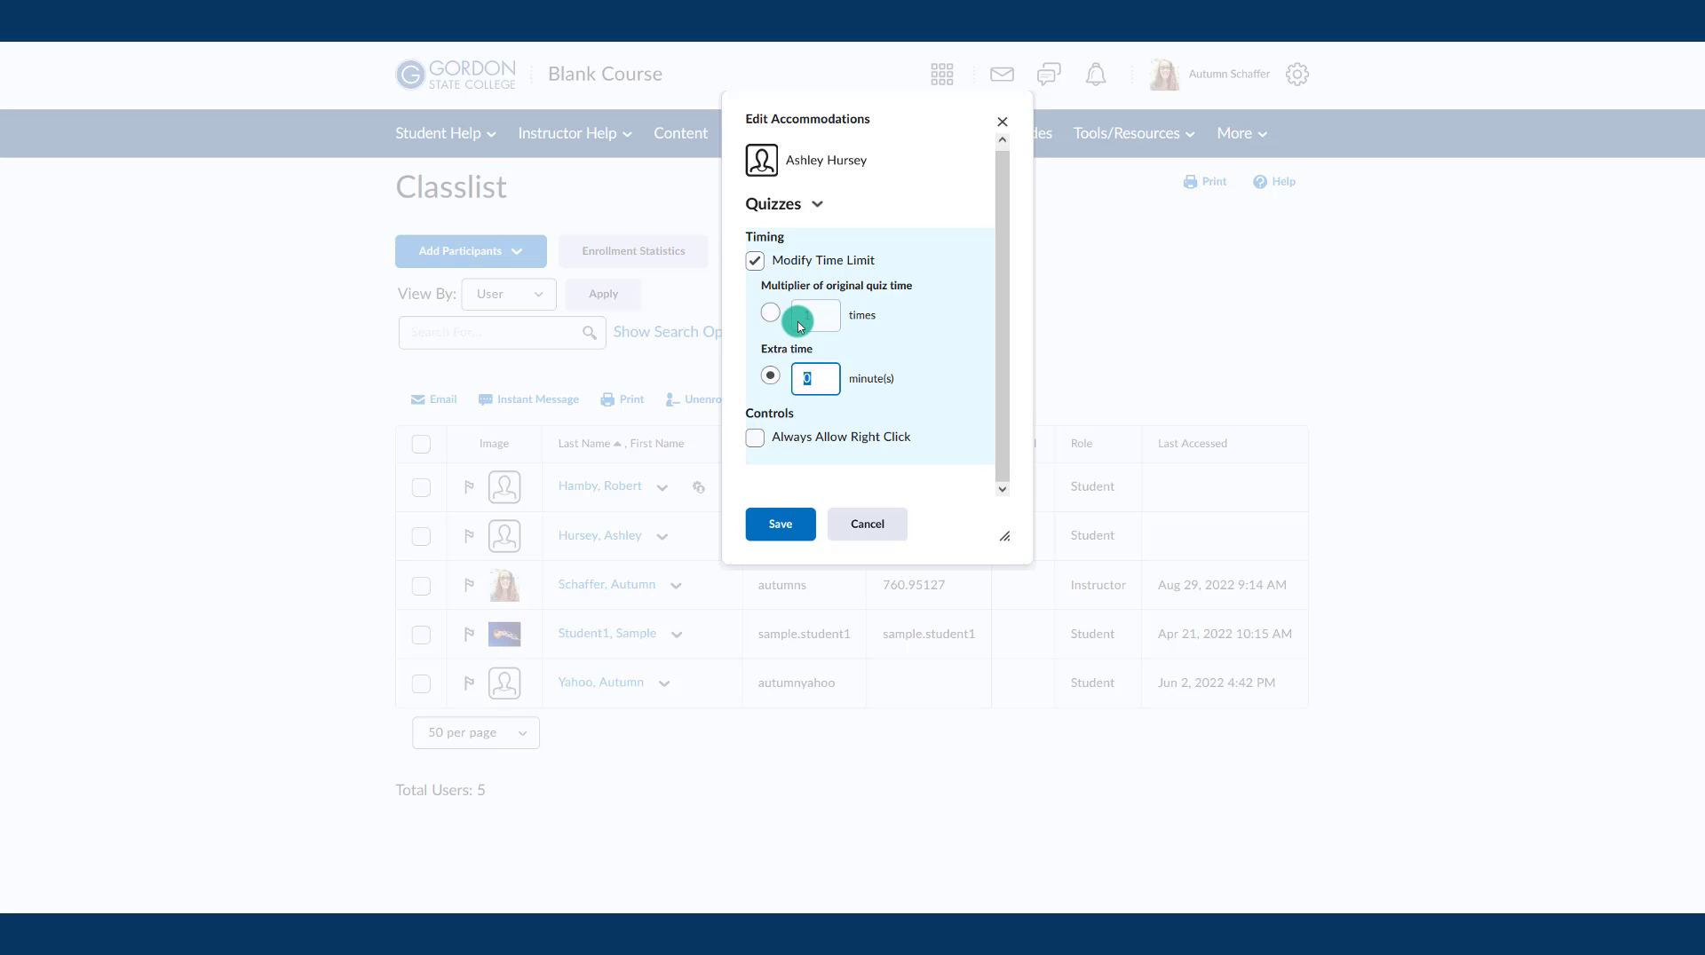
type("30")
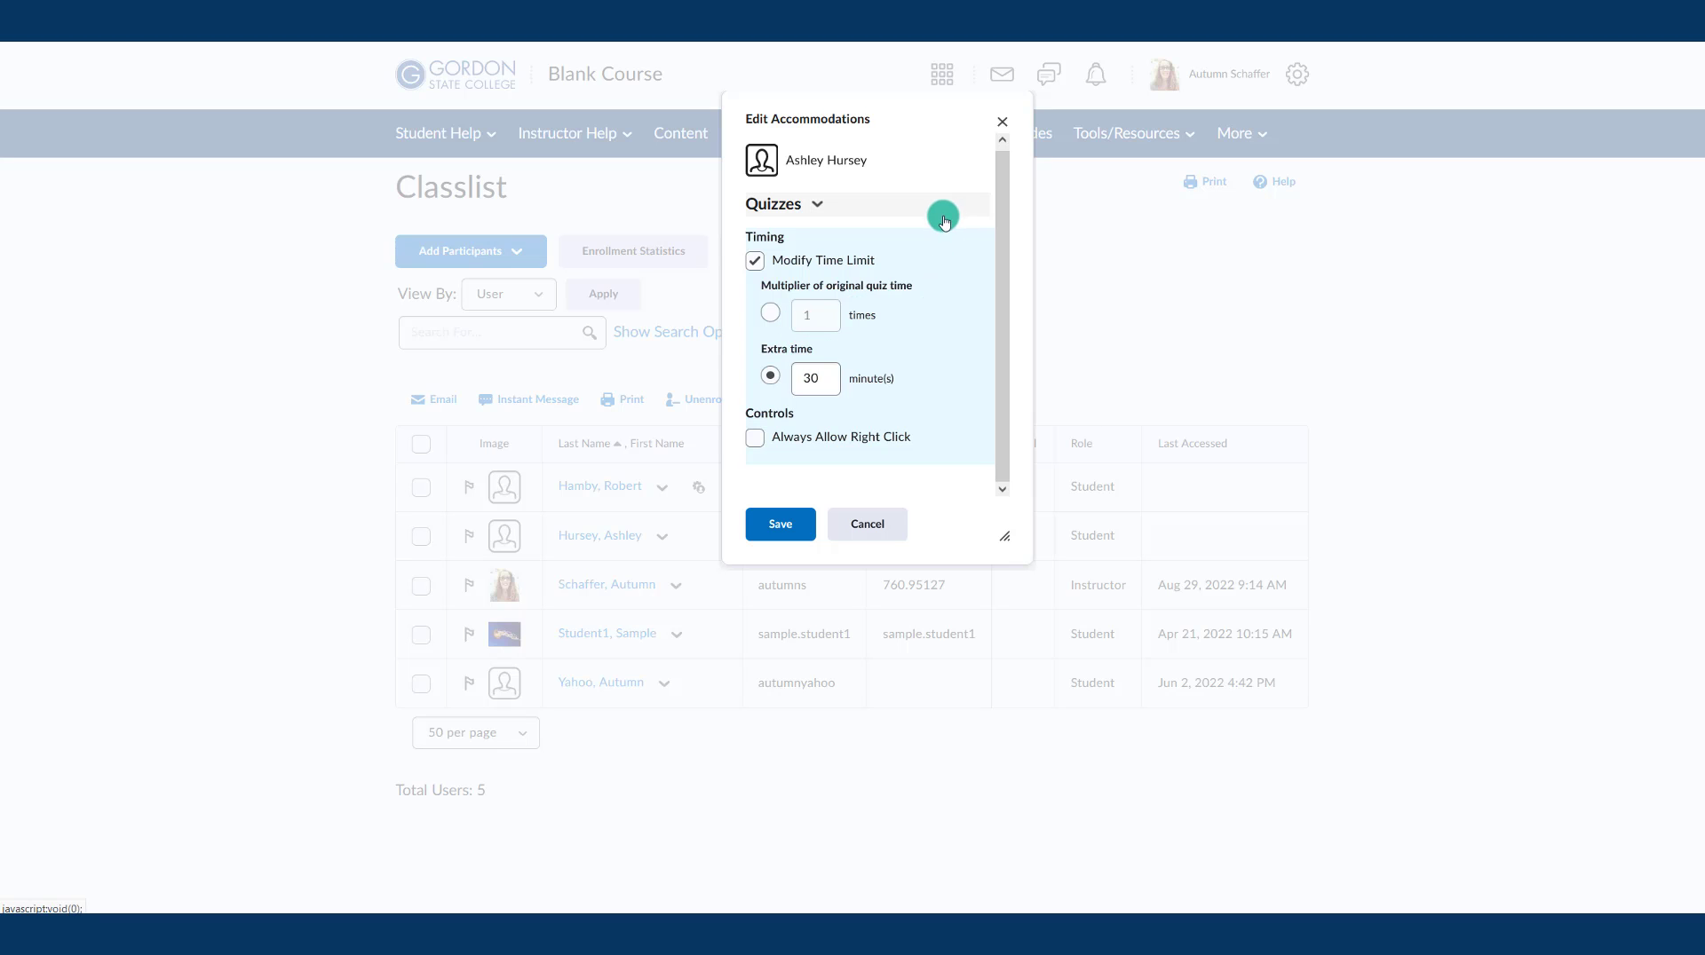
left_click(836, 217)
left_click(812, 209)
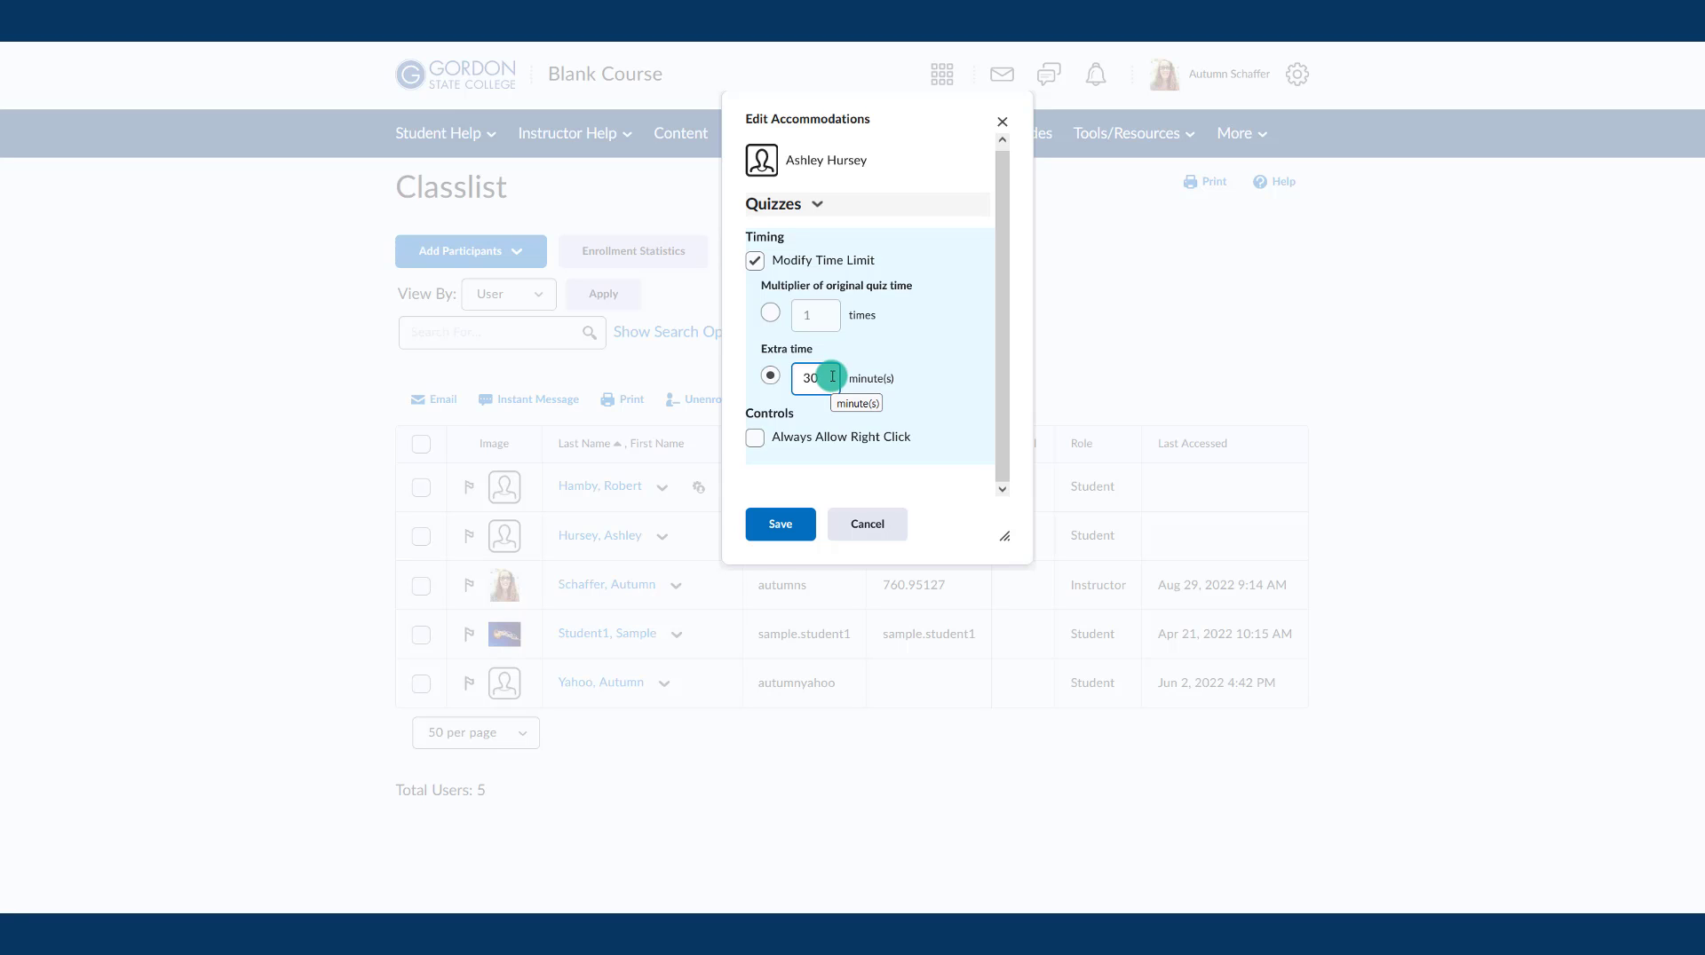
left_click(897, 476)
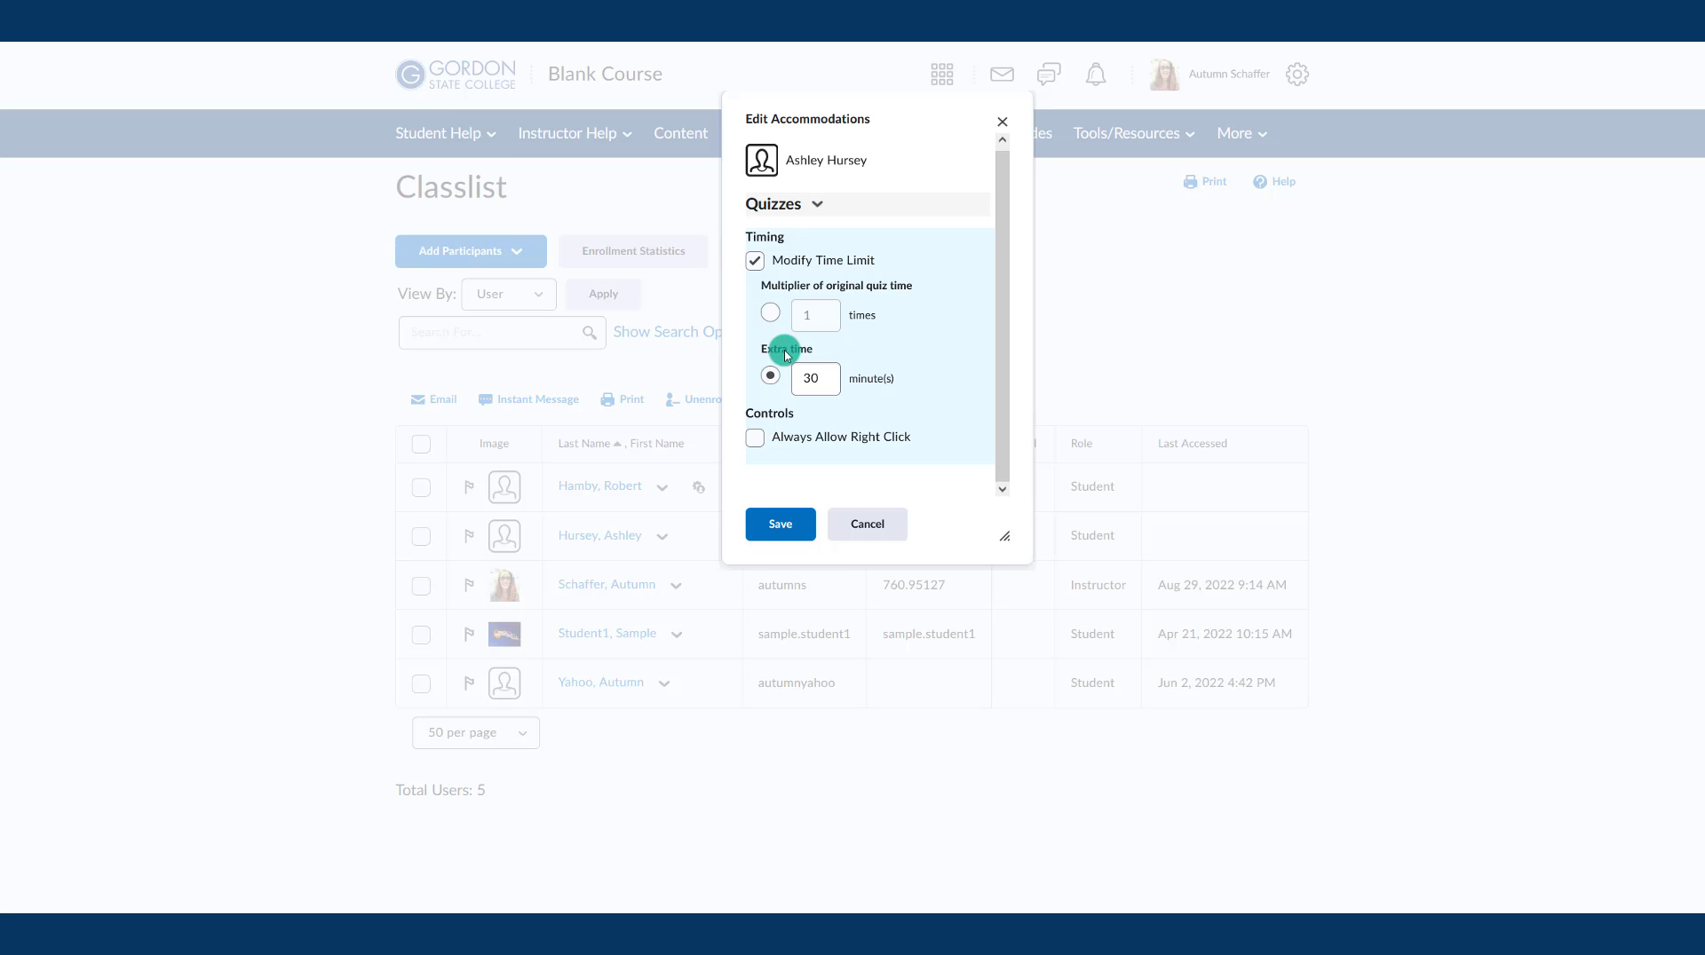
left_click(822, 379)
left_click_drag(788, 379, 832, 382)
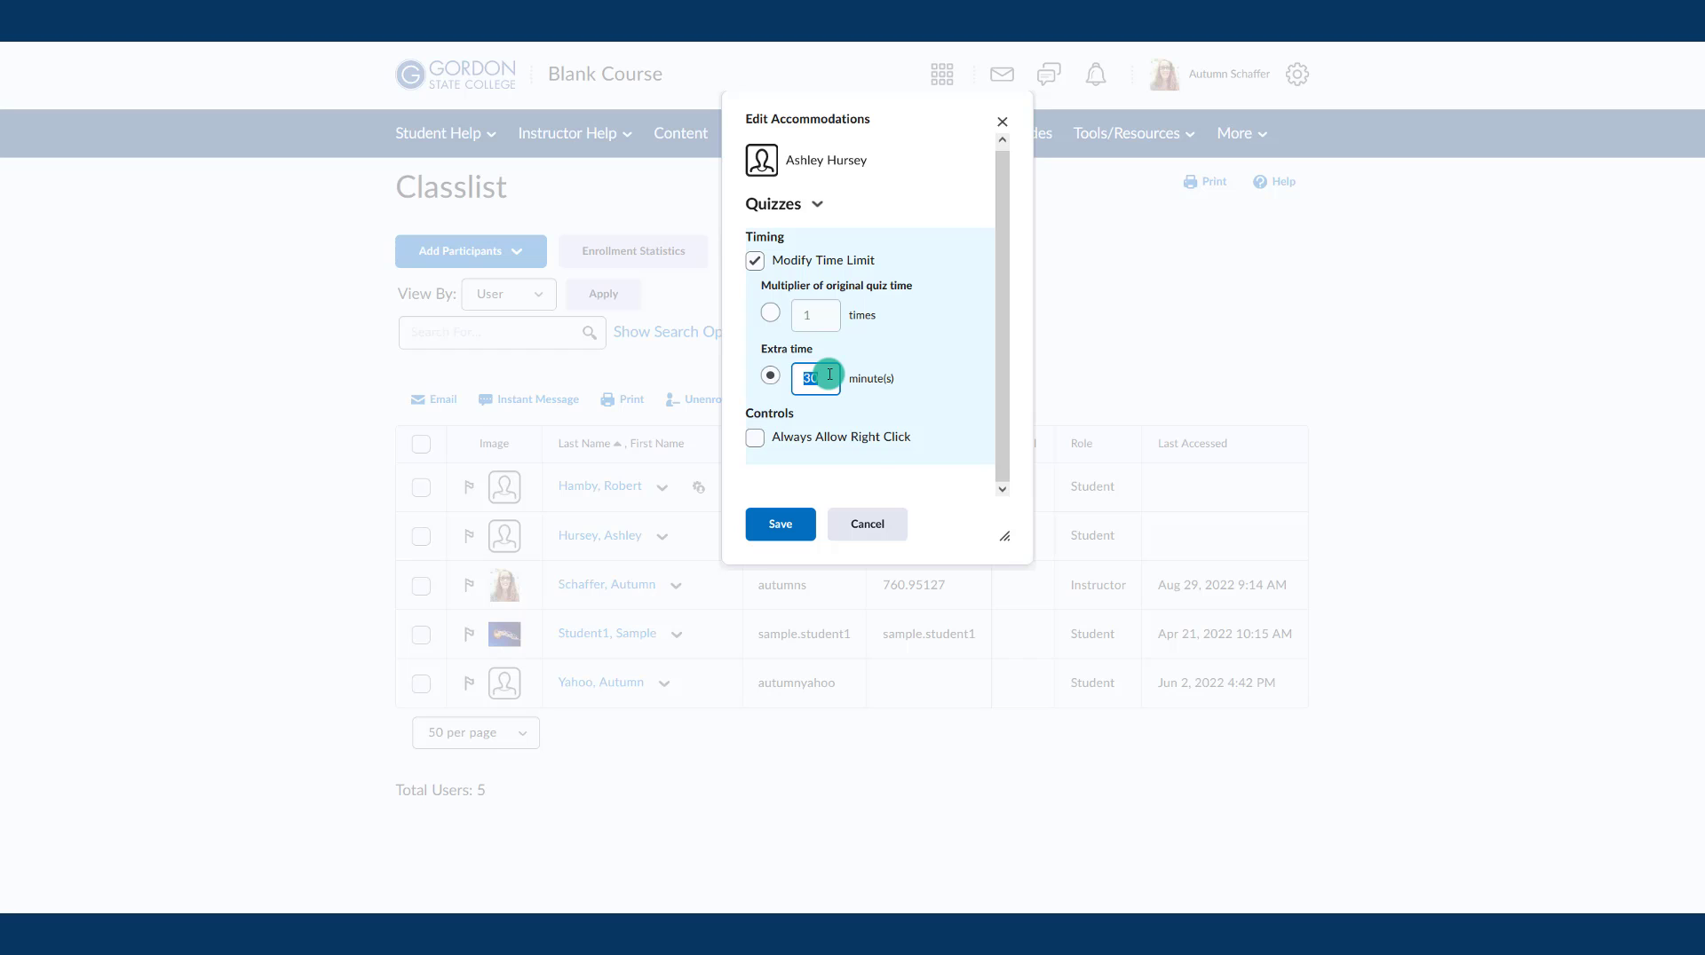
left_click(806, 381)
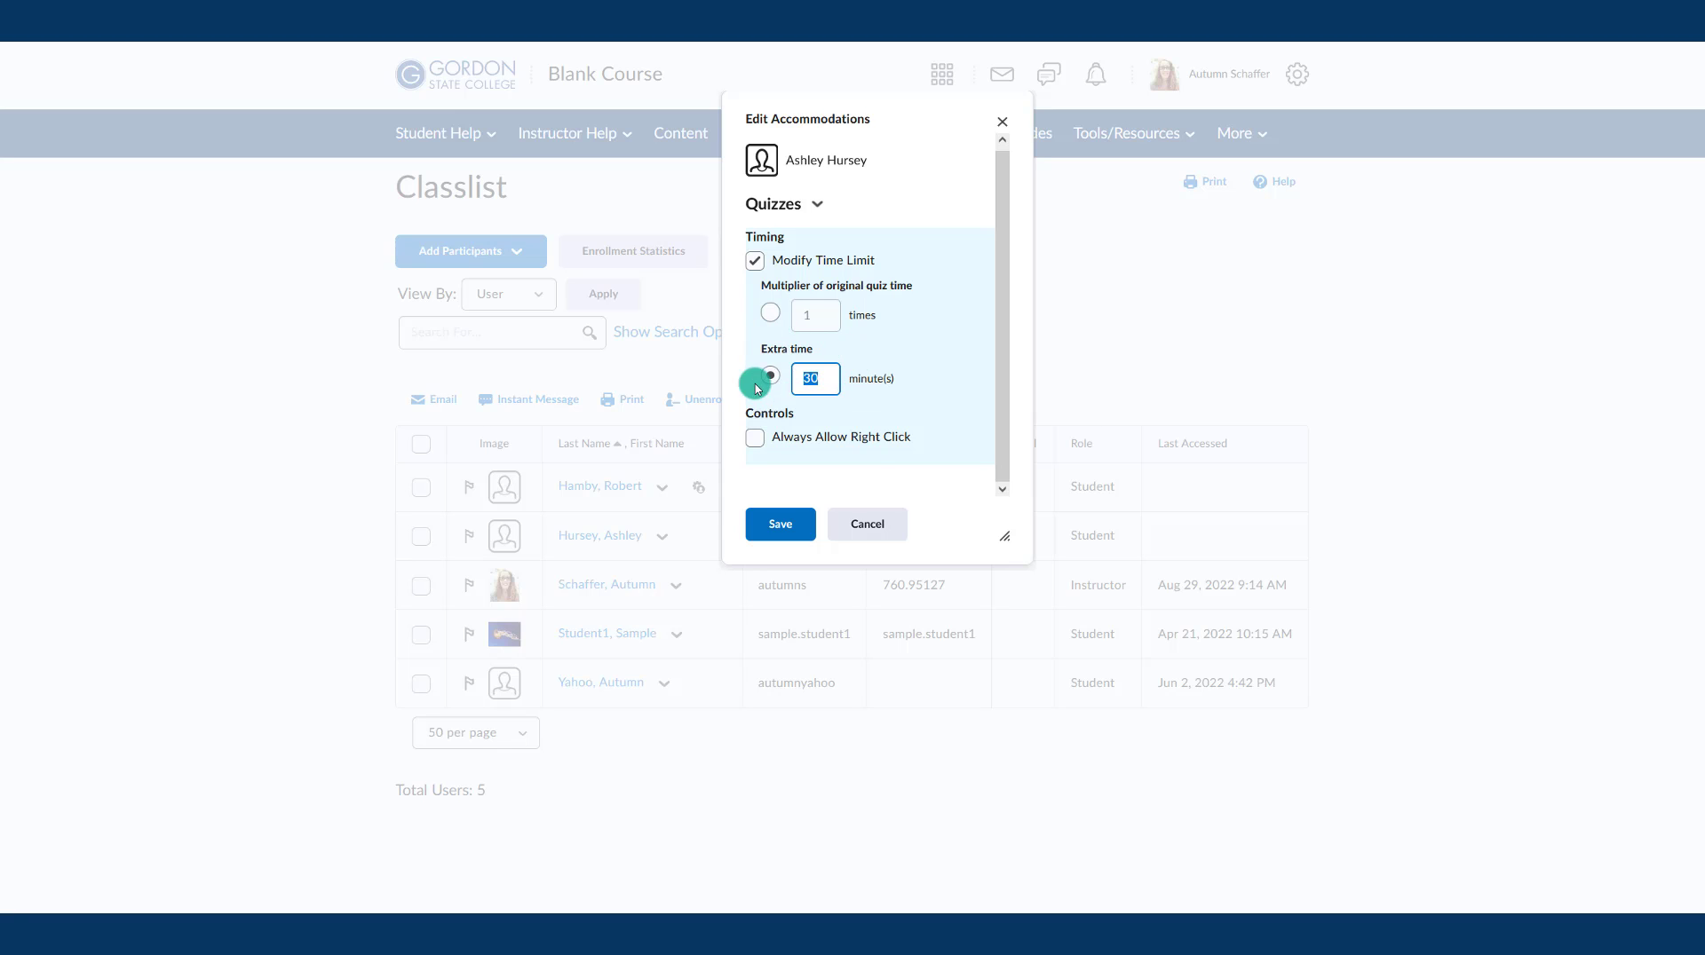
double_click(823, 390)
left_click(806, 380)
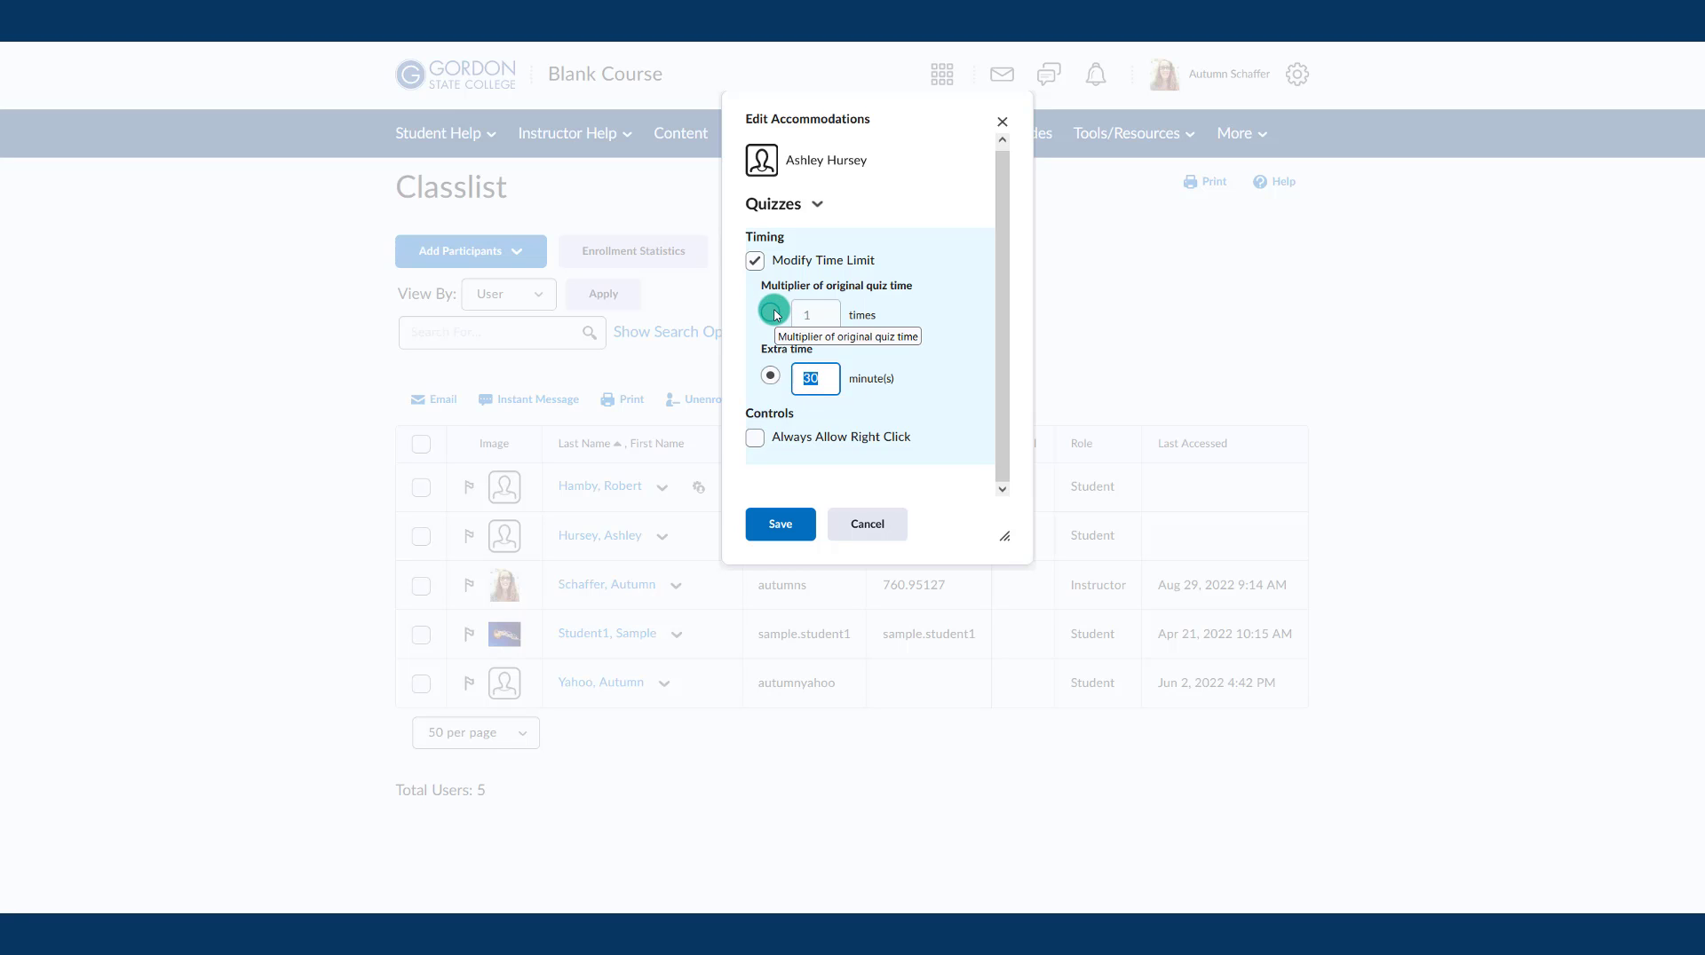
Step: Switch the time limit modification to a multiplier of 1.5 times the original quiz time
left_click(771, 312)
left_click(804, 314)
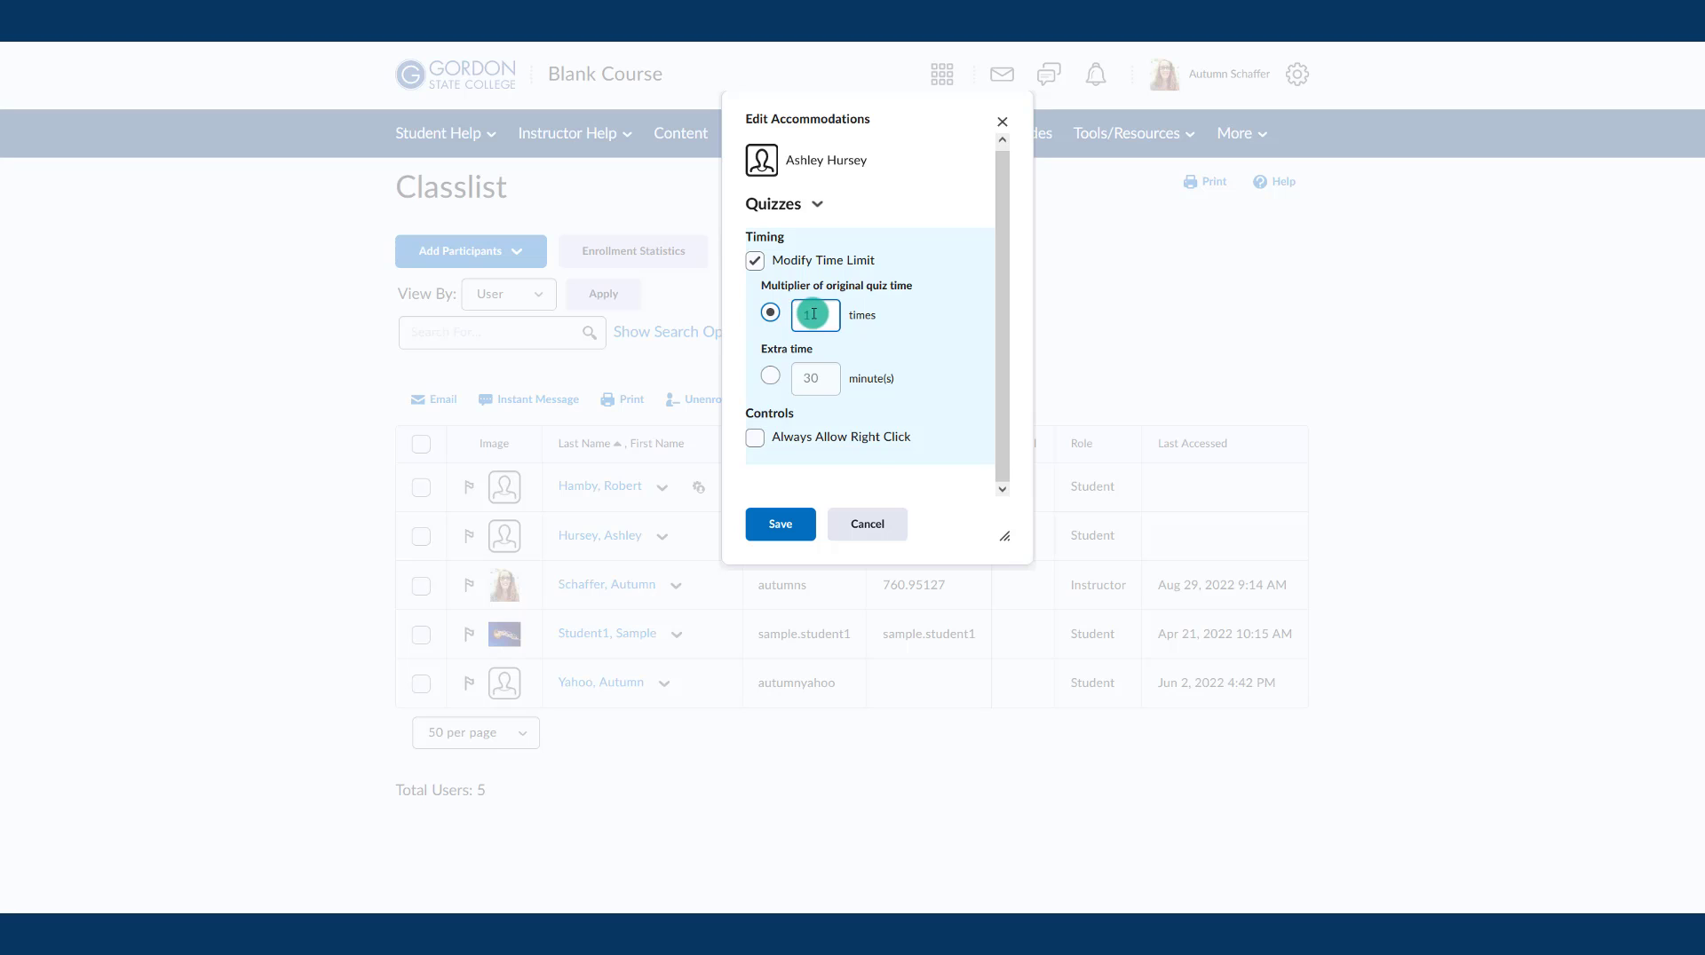
type("1.5")
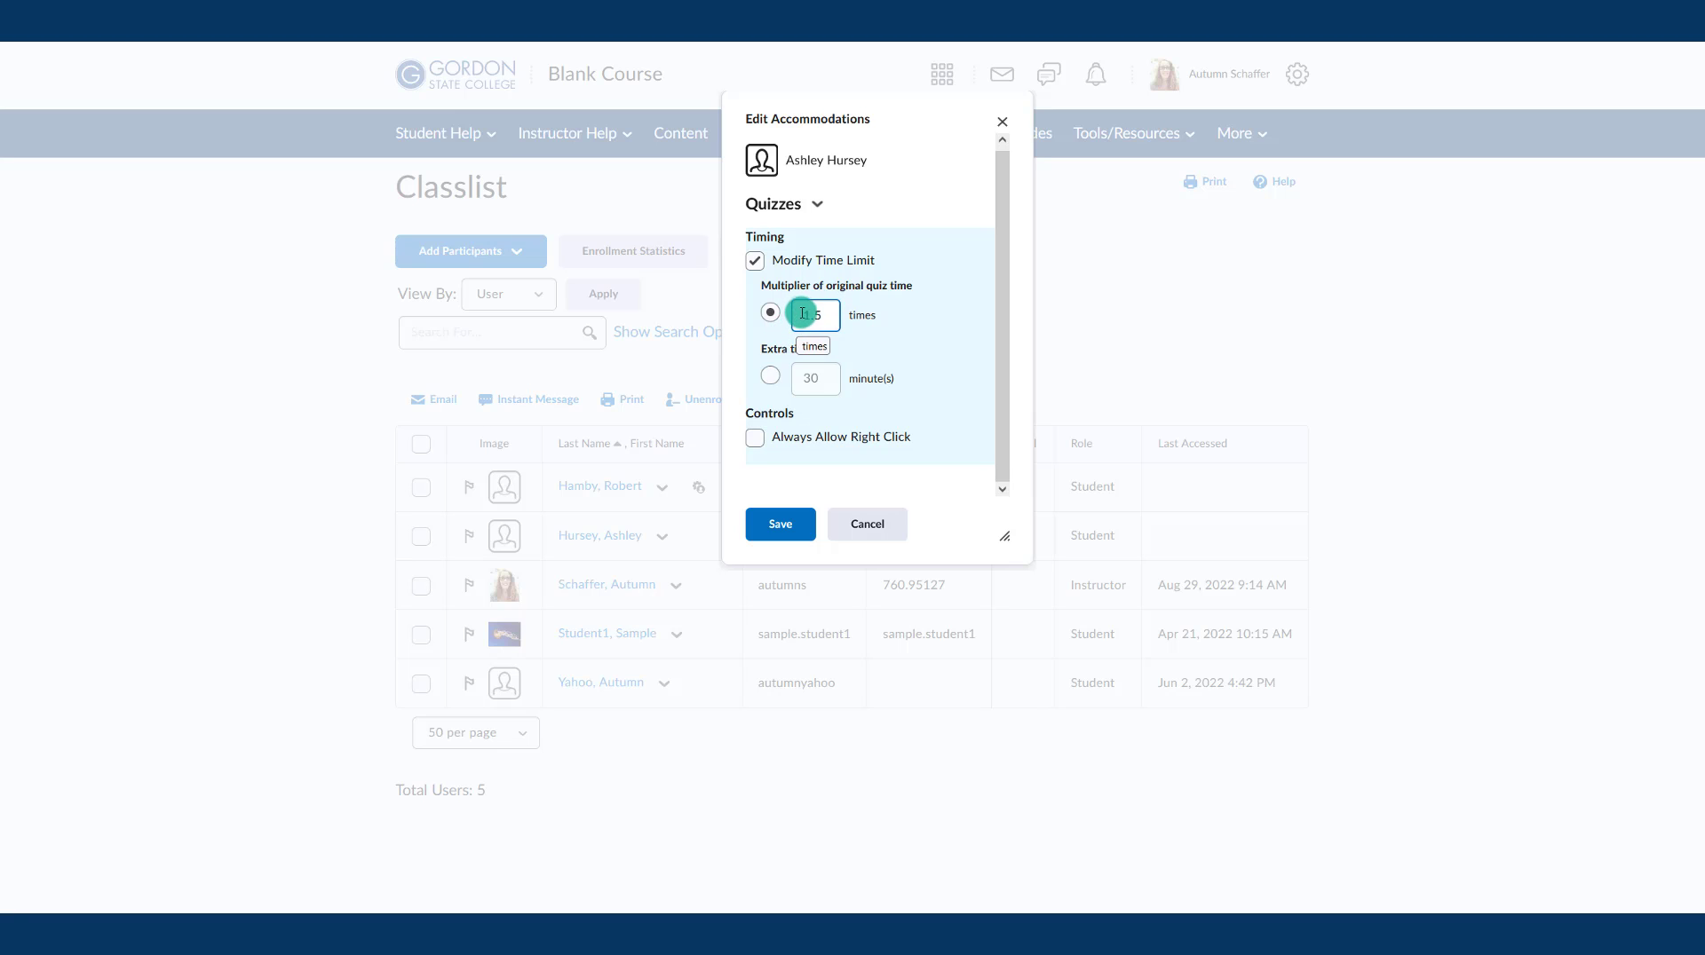
Step: Switch the time limit modification back to 30 minutes of extra time and save the student's accommodations
left_click(770, 375)
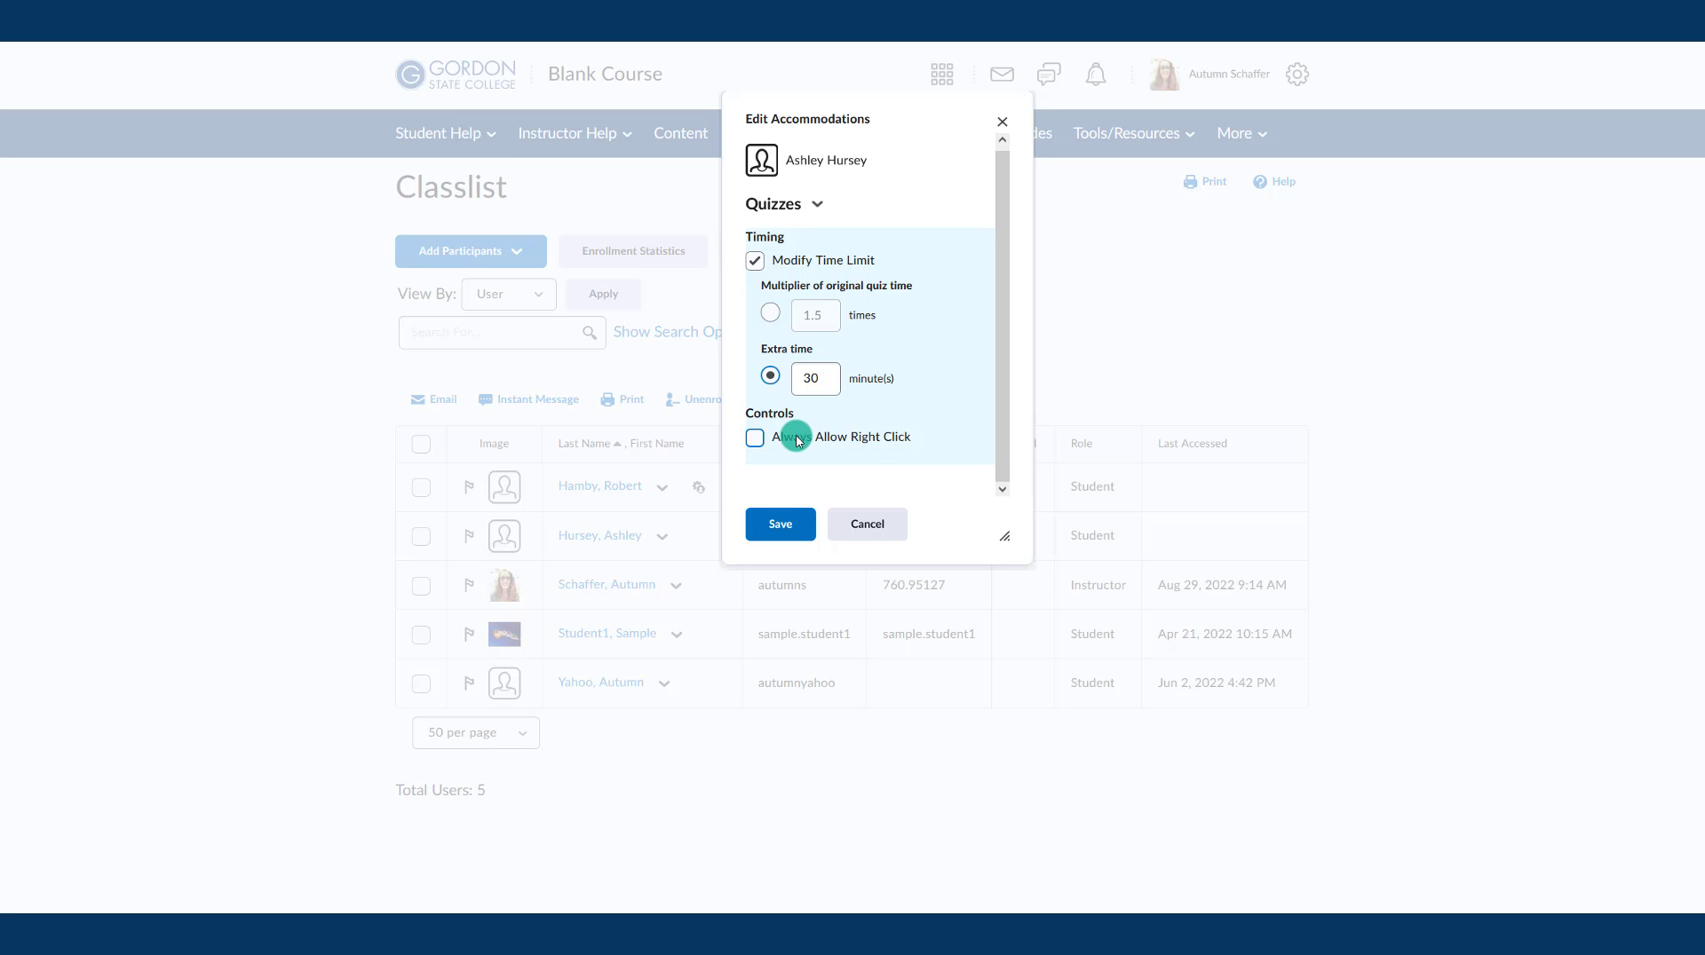
left_click(793, 373)
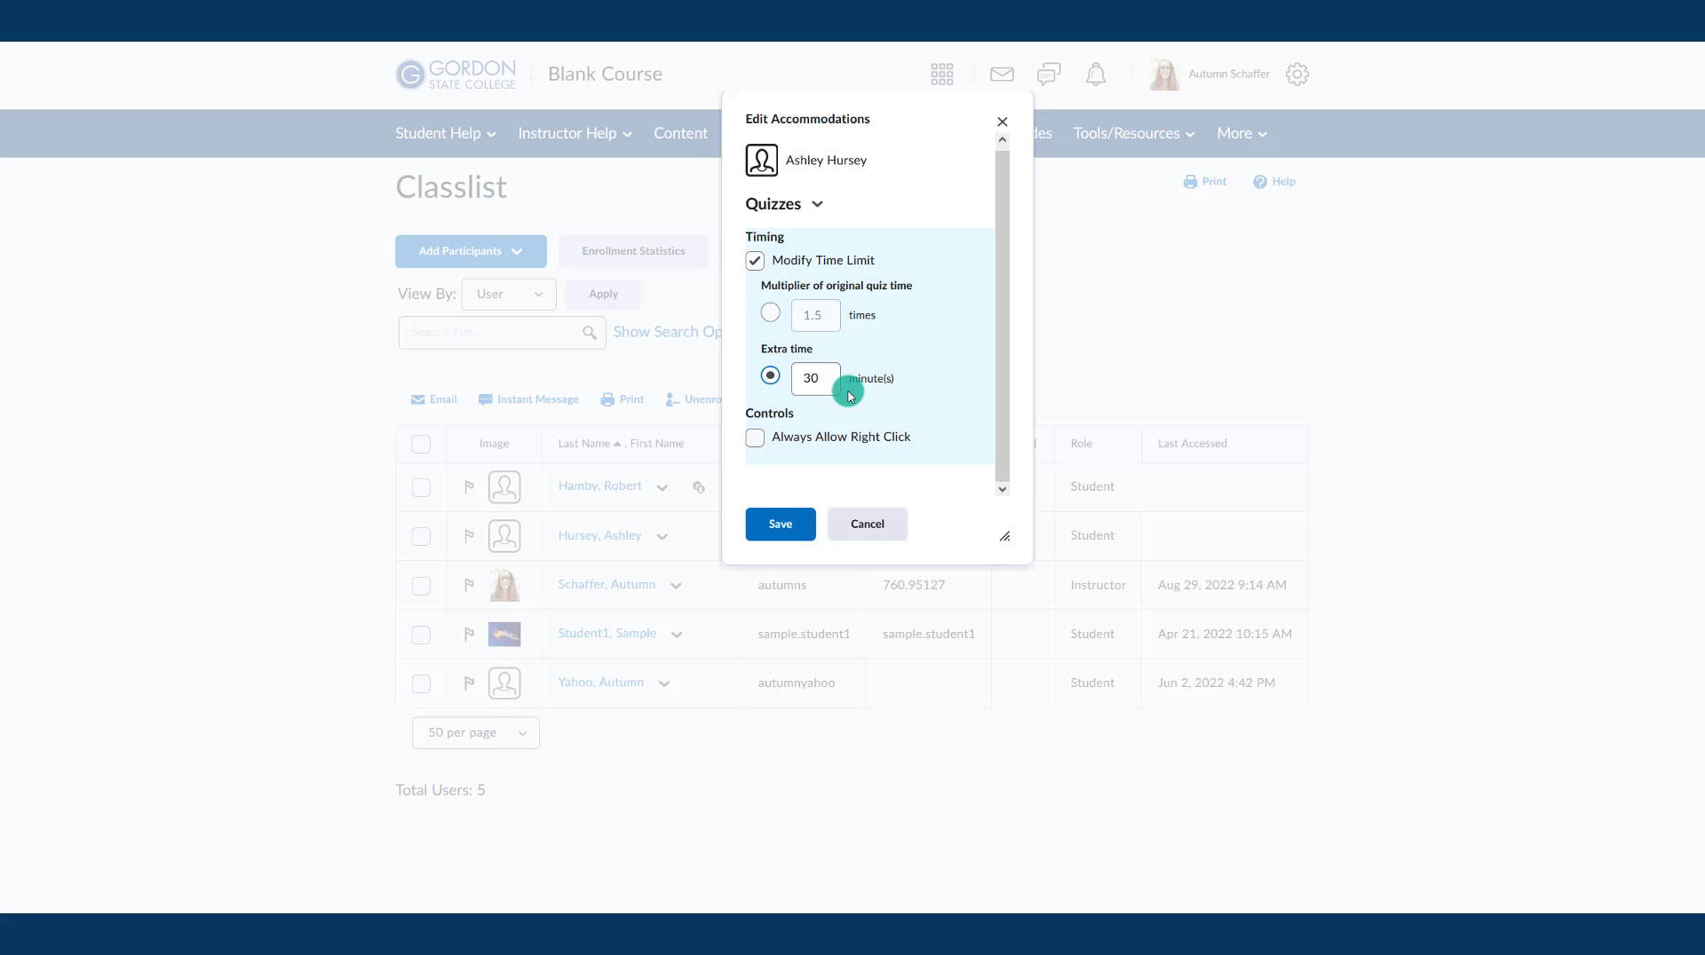
left_click(781, 527)
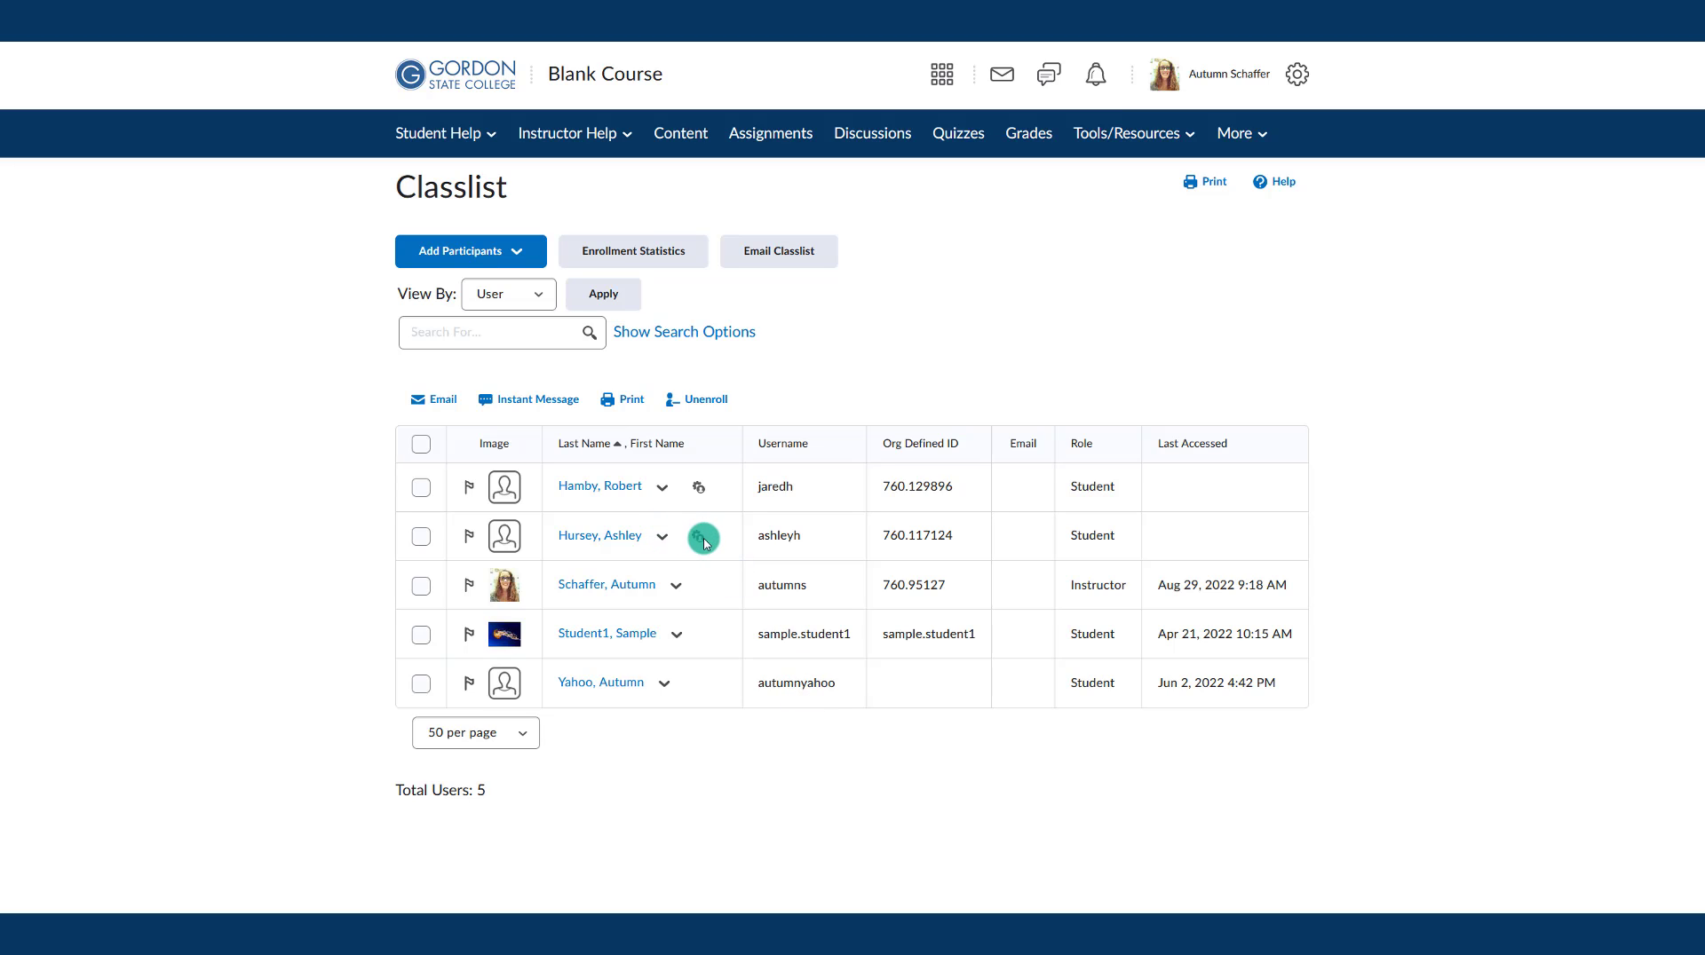
mouse_move(698, 543)
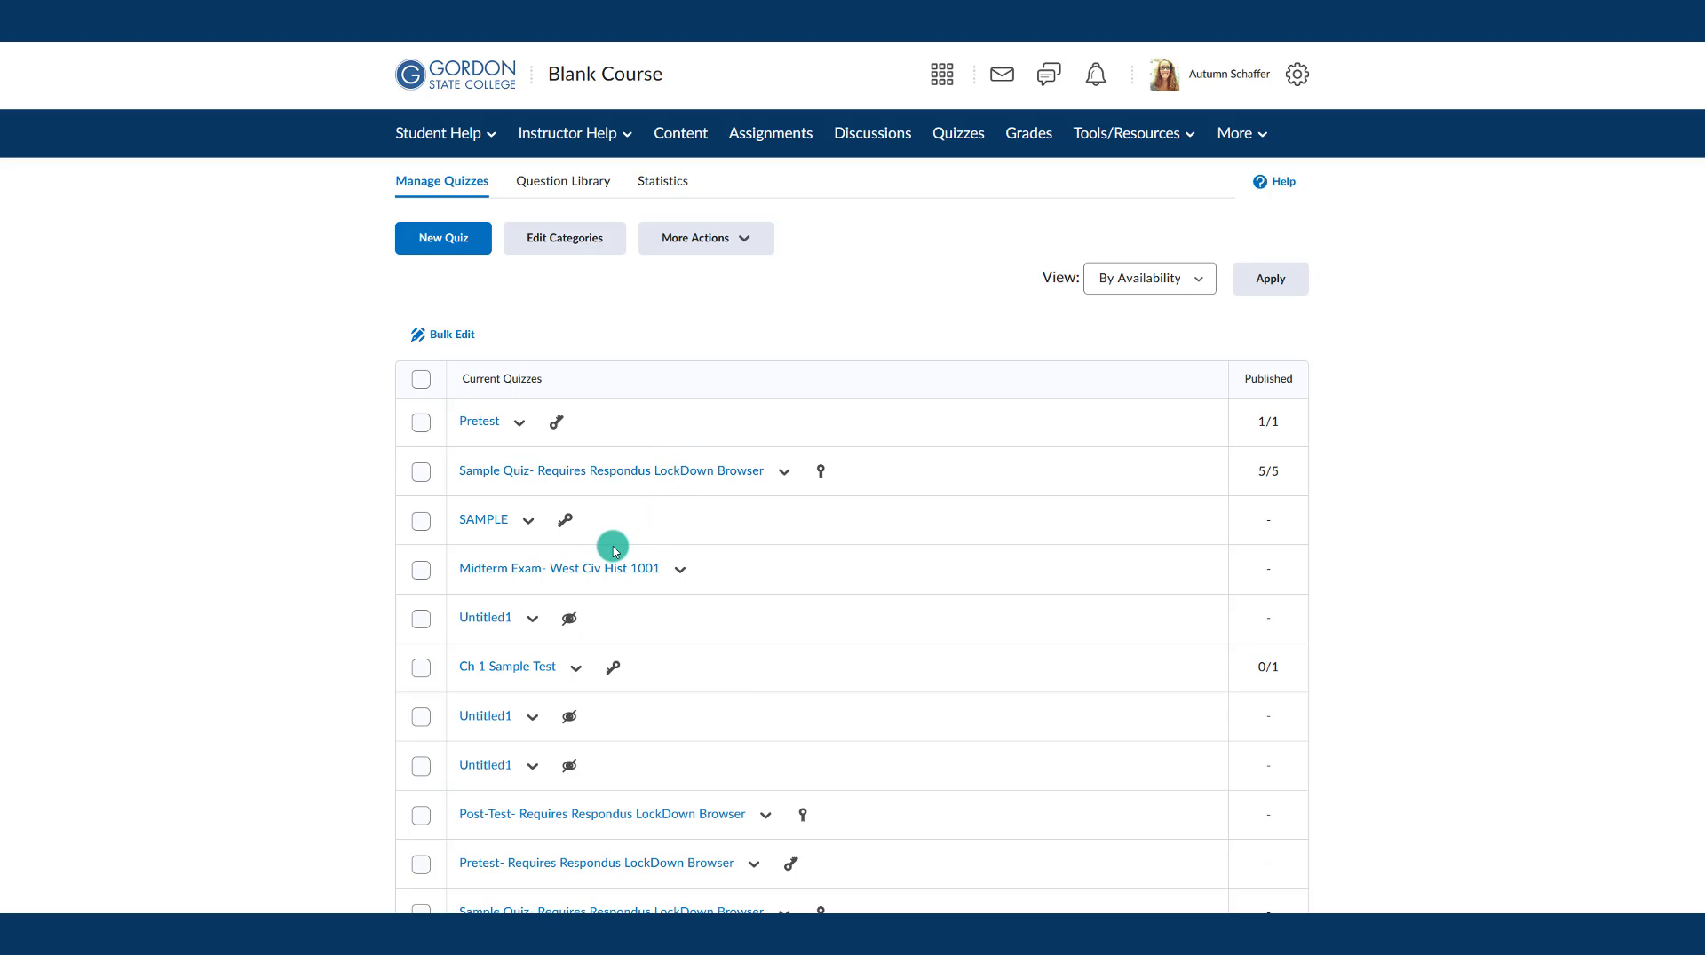
Step: Open the 2.5 Post-Module Quiz for editing from the course's quiz list
scroll(635, 577, "down", 1)
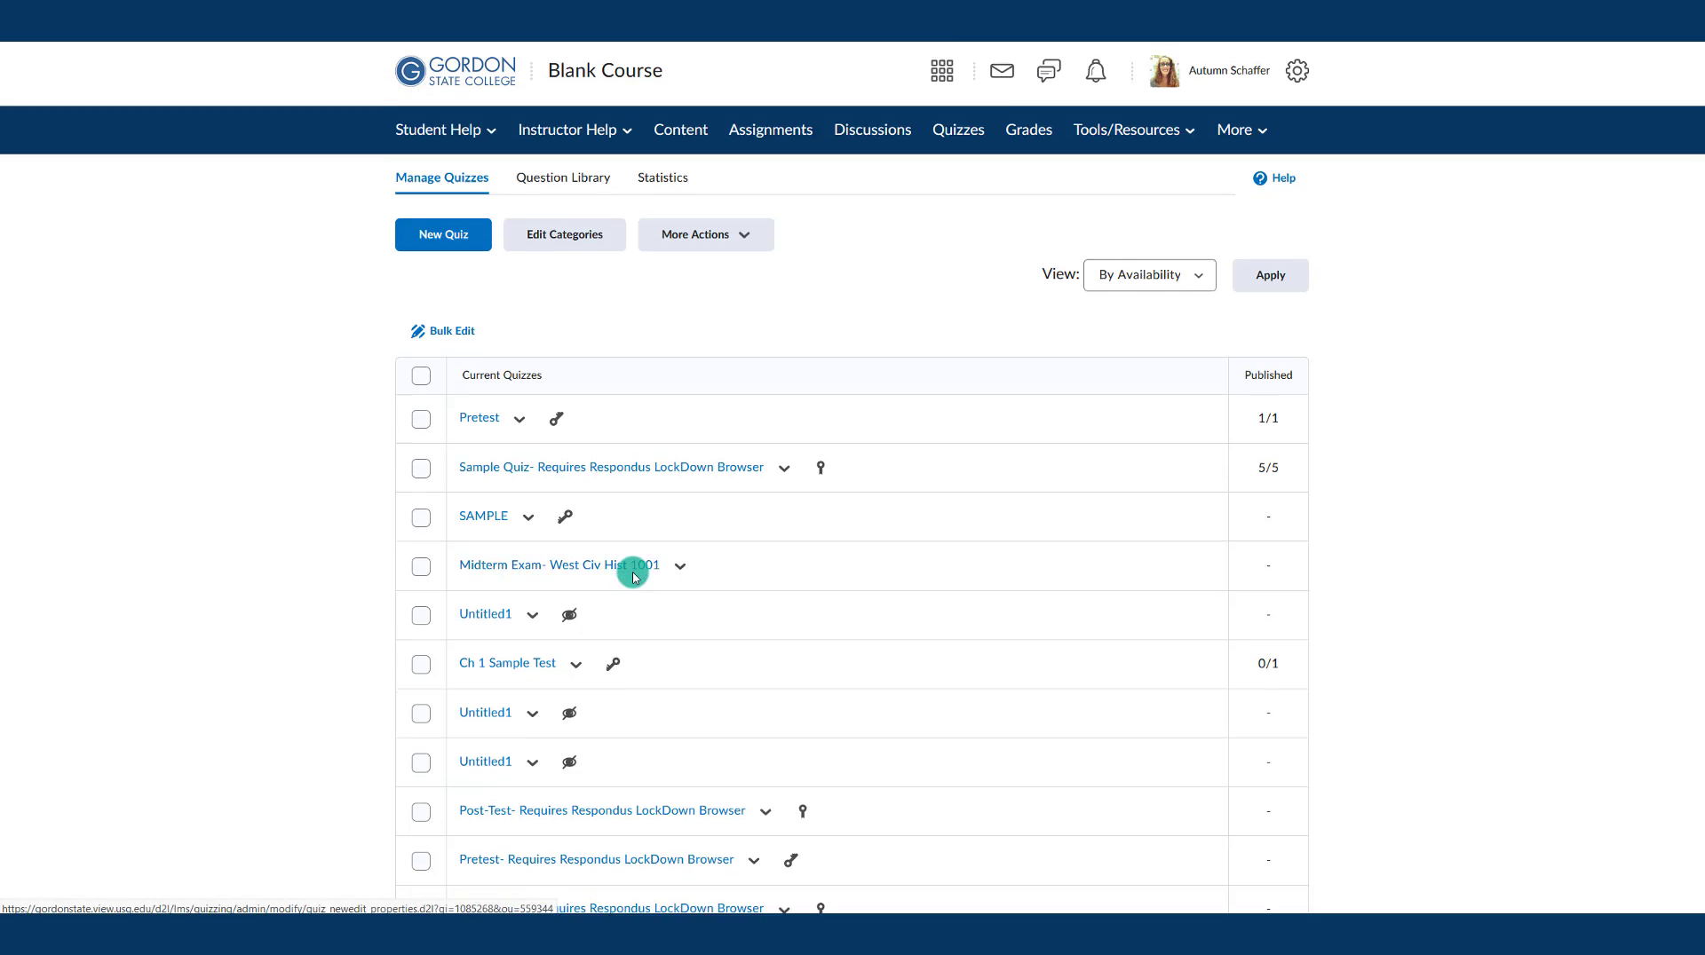
scroll(635, 577, "down", 15)
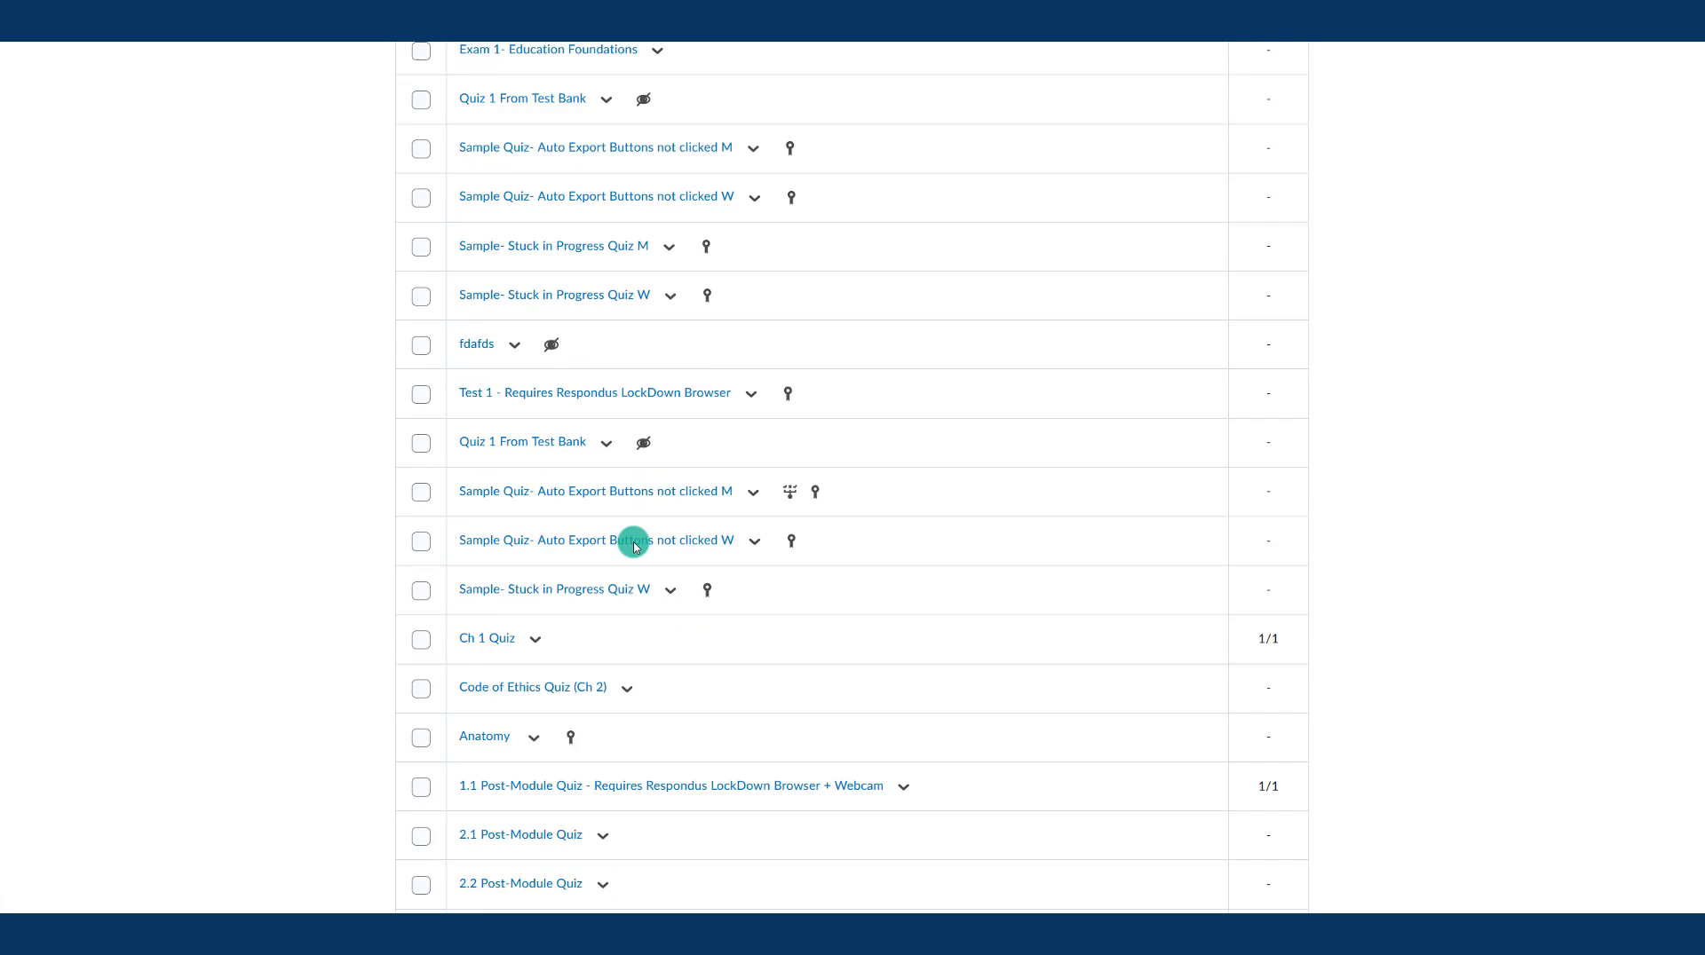
scroll(635, 546, "down", 5)
left_click(603, 632)
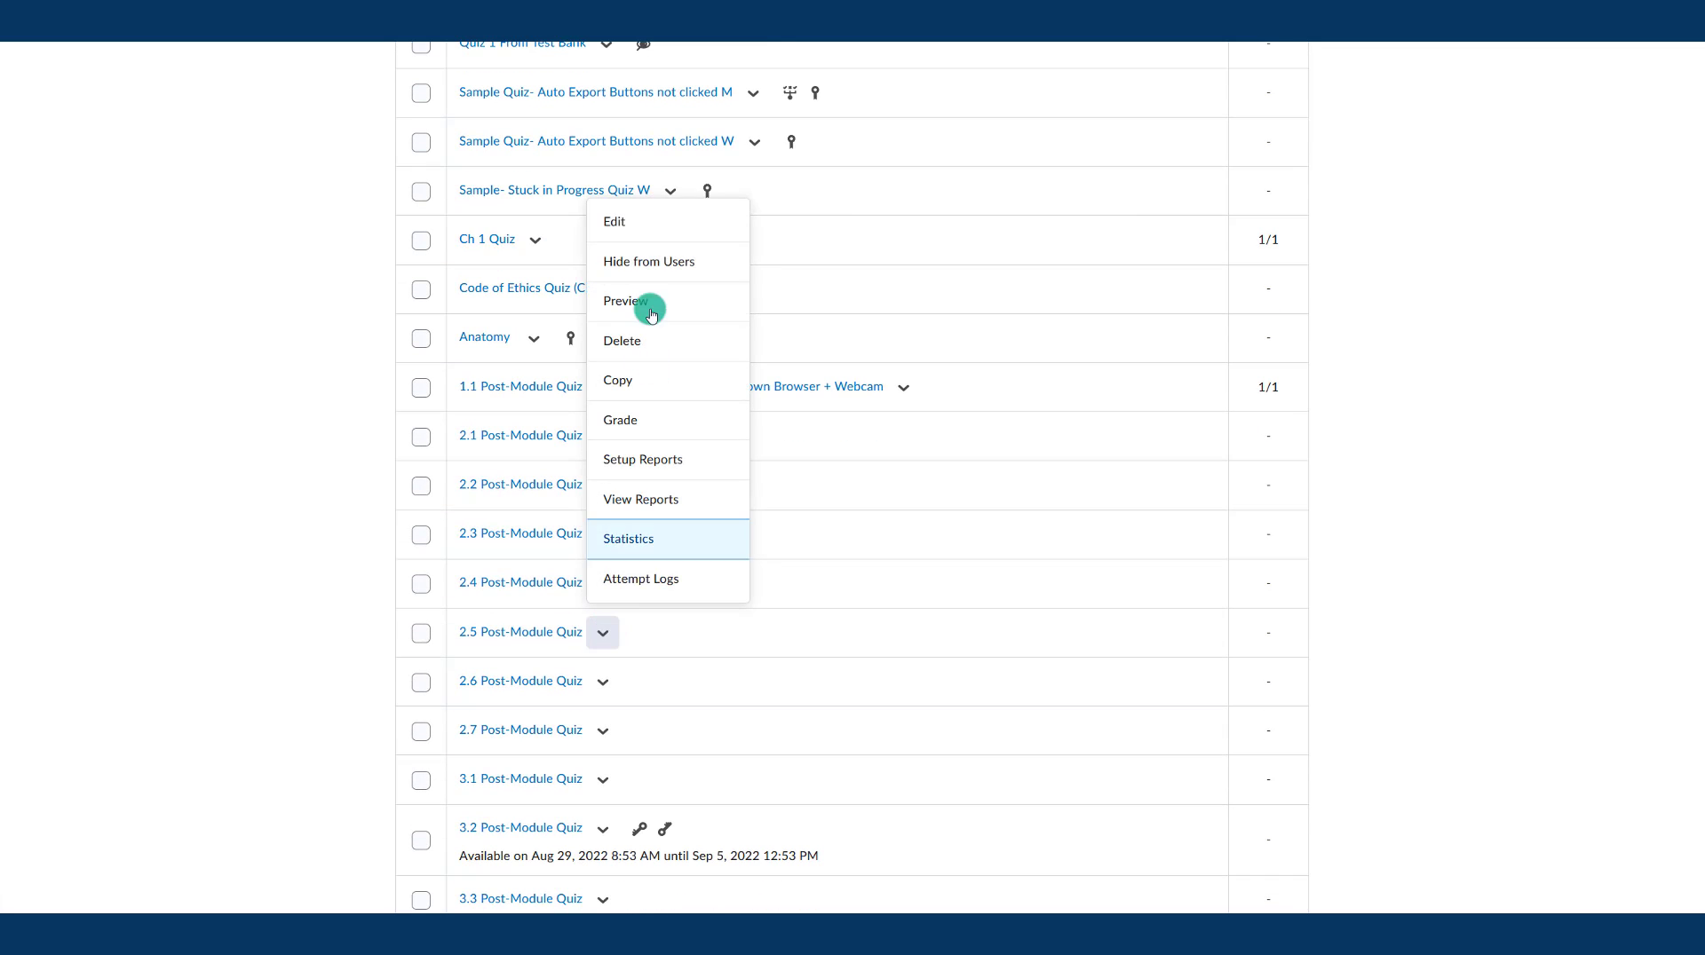
left_click(632, 221)
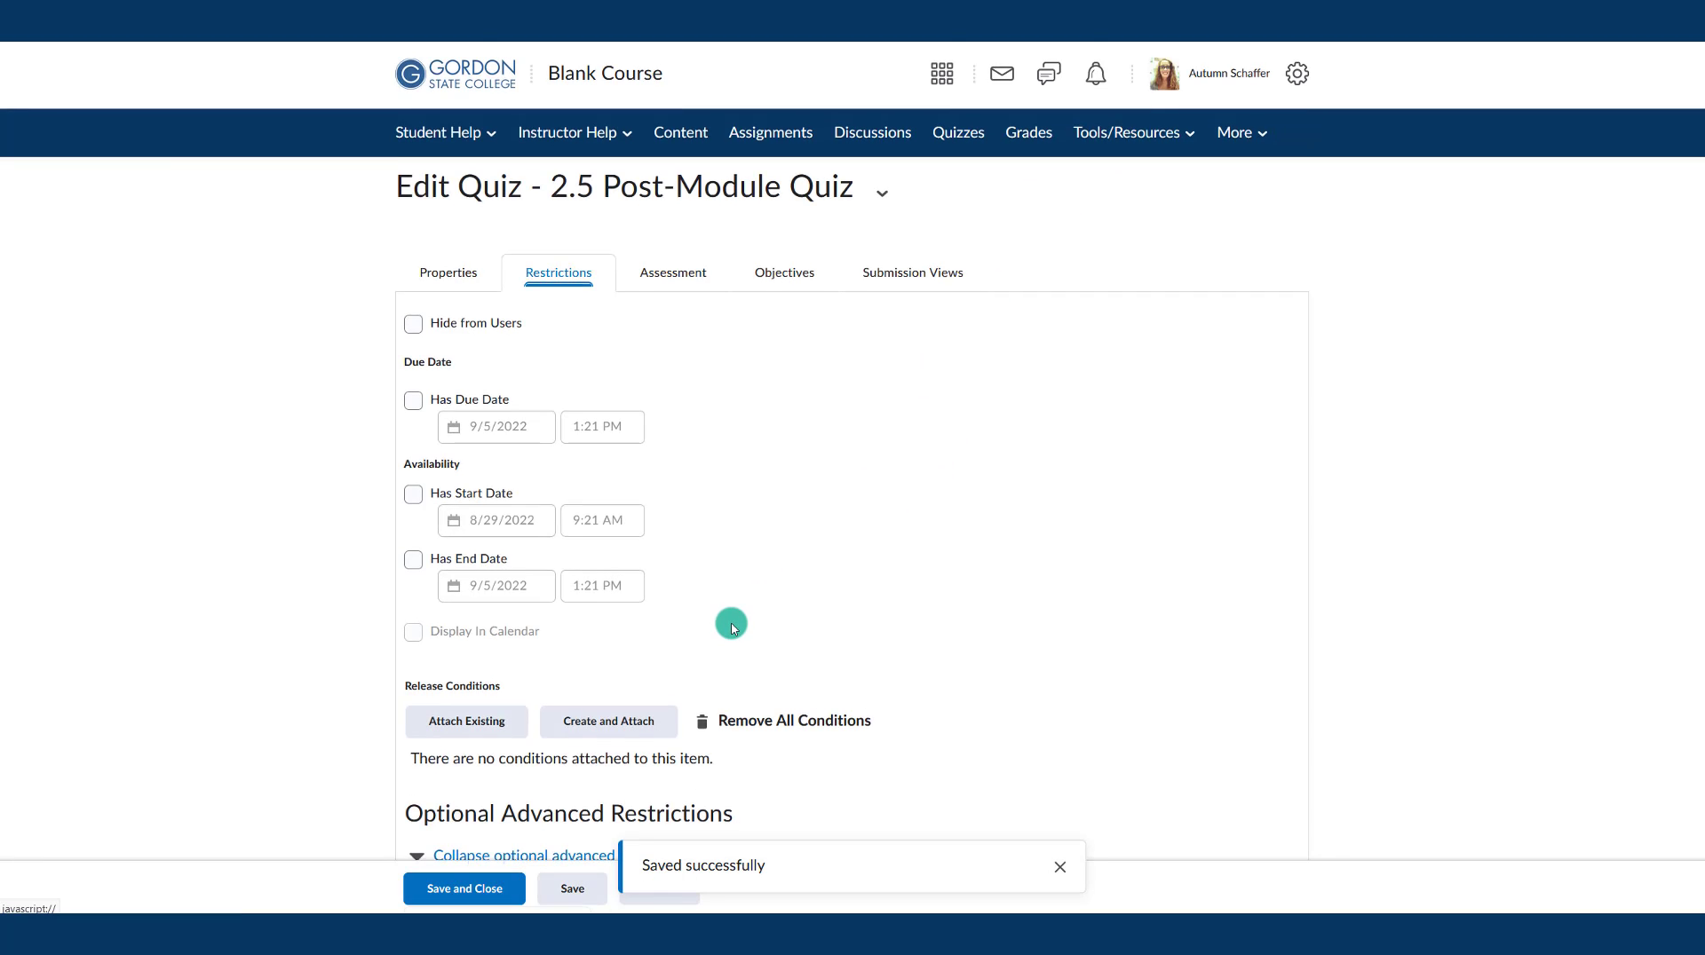
Step: Review the quiz's date, timing and special access restrictions, and start adding users to special access
scroll(731, 621, "down", 8)
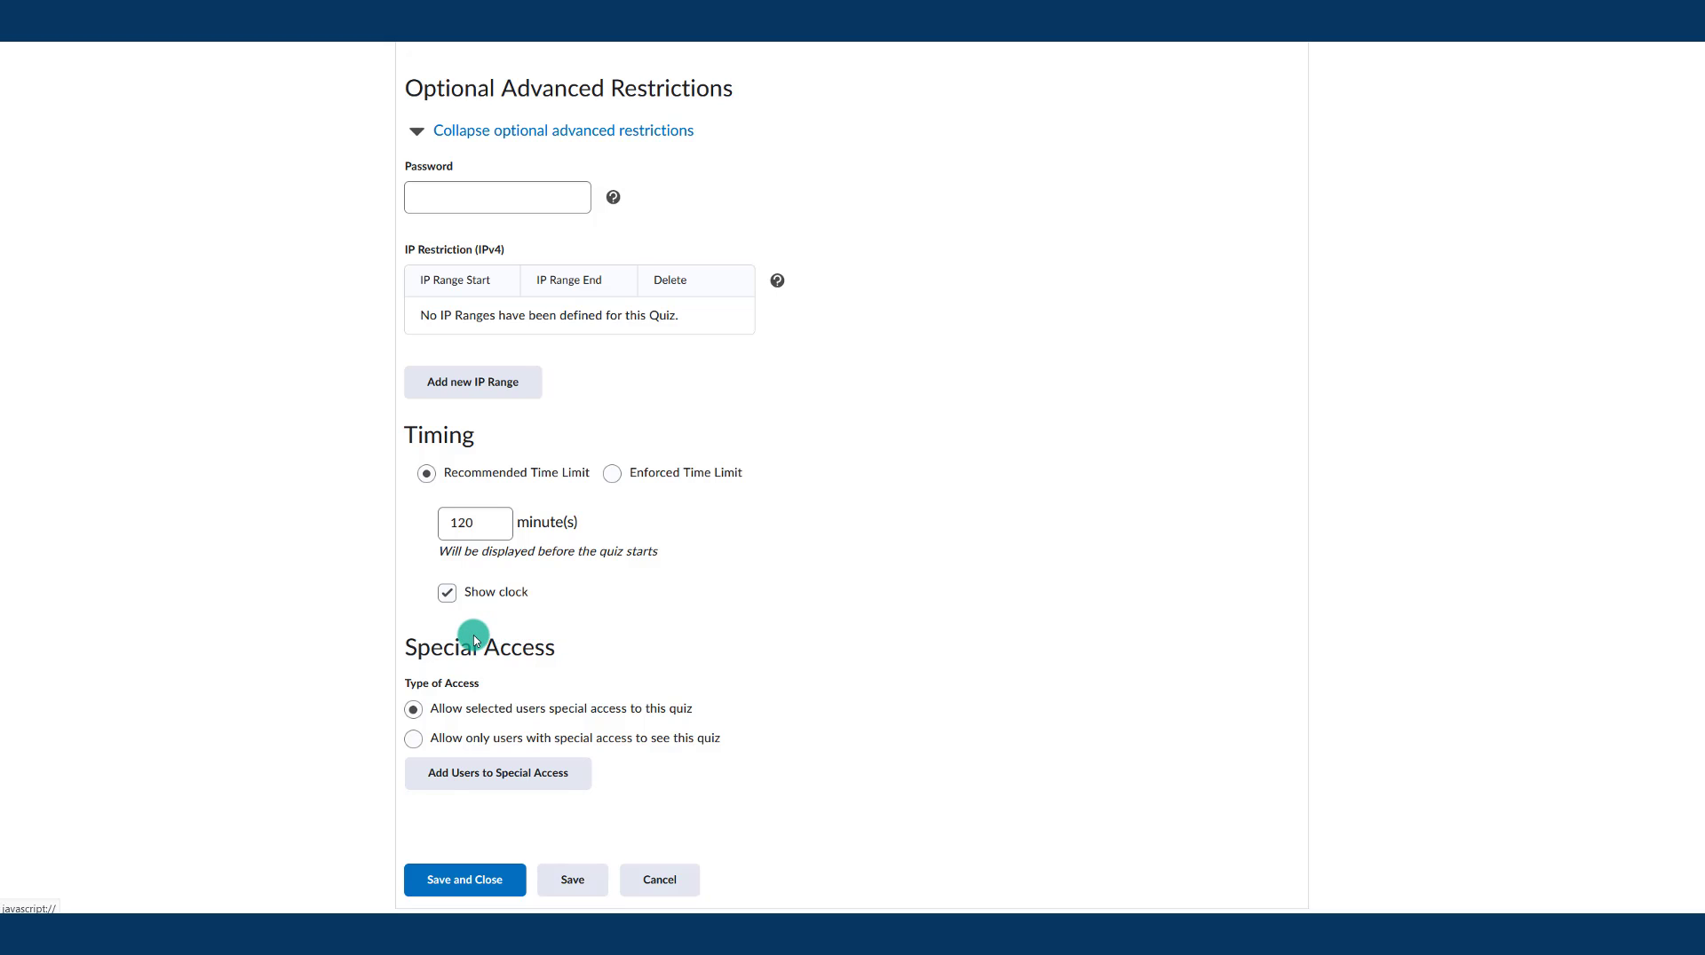
scroll(701, 647, "up", 8)
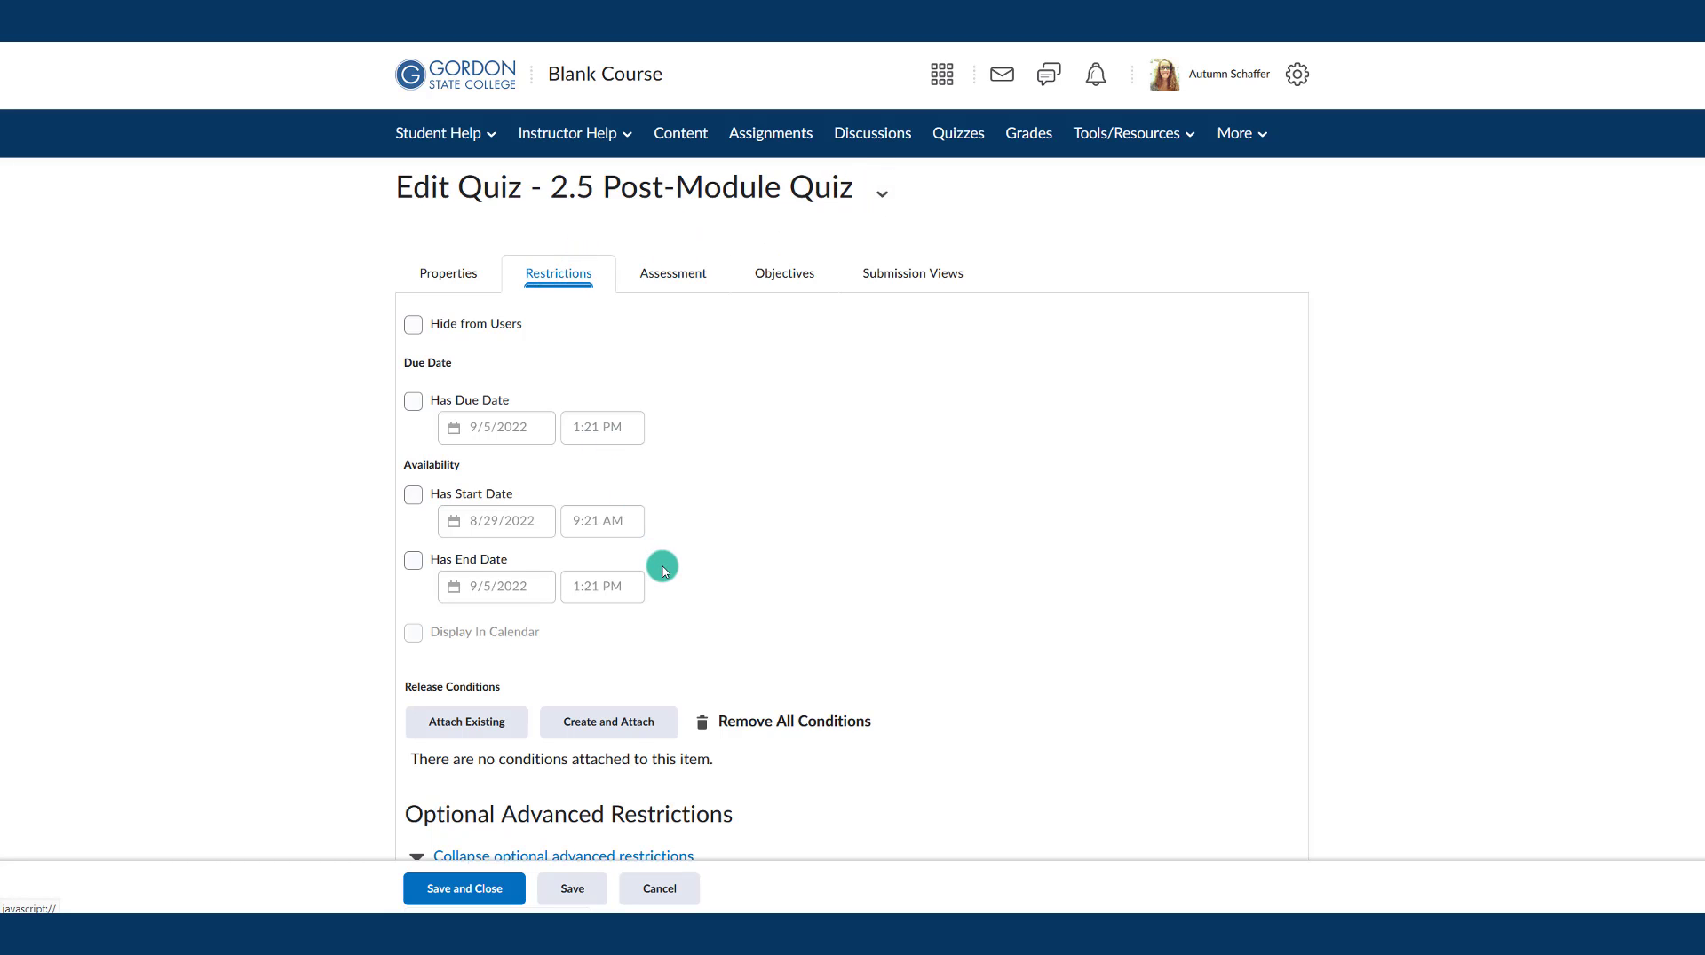
scroll(662, 560, "down", 5)
scroll(662, 552, "down", 3)
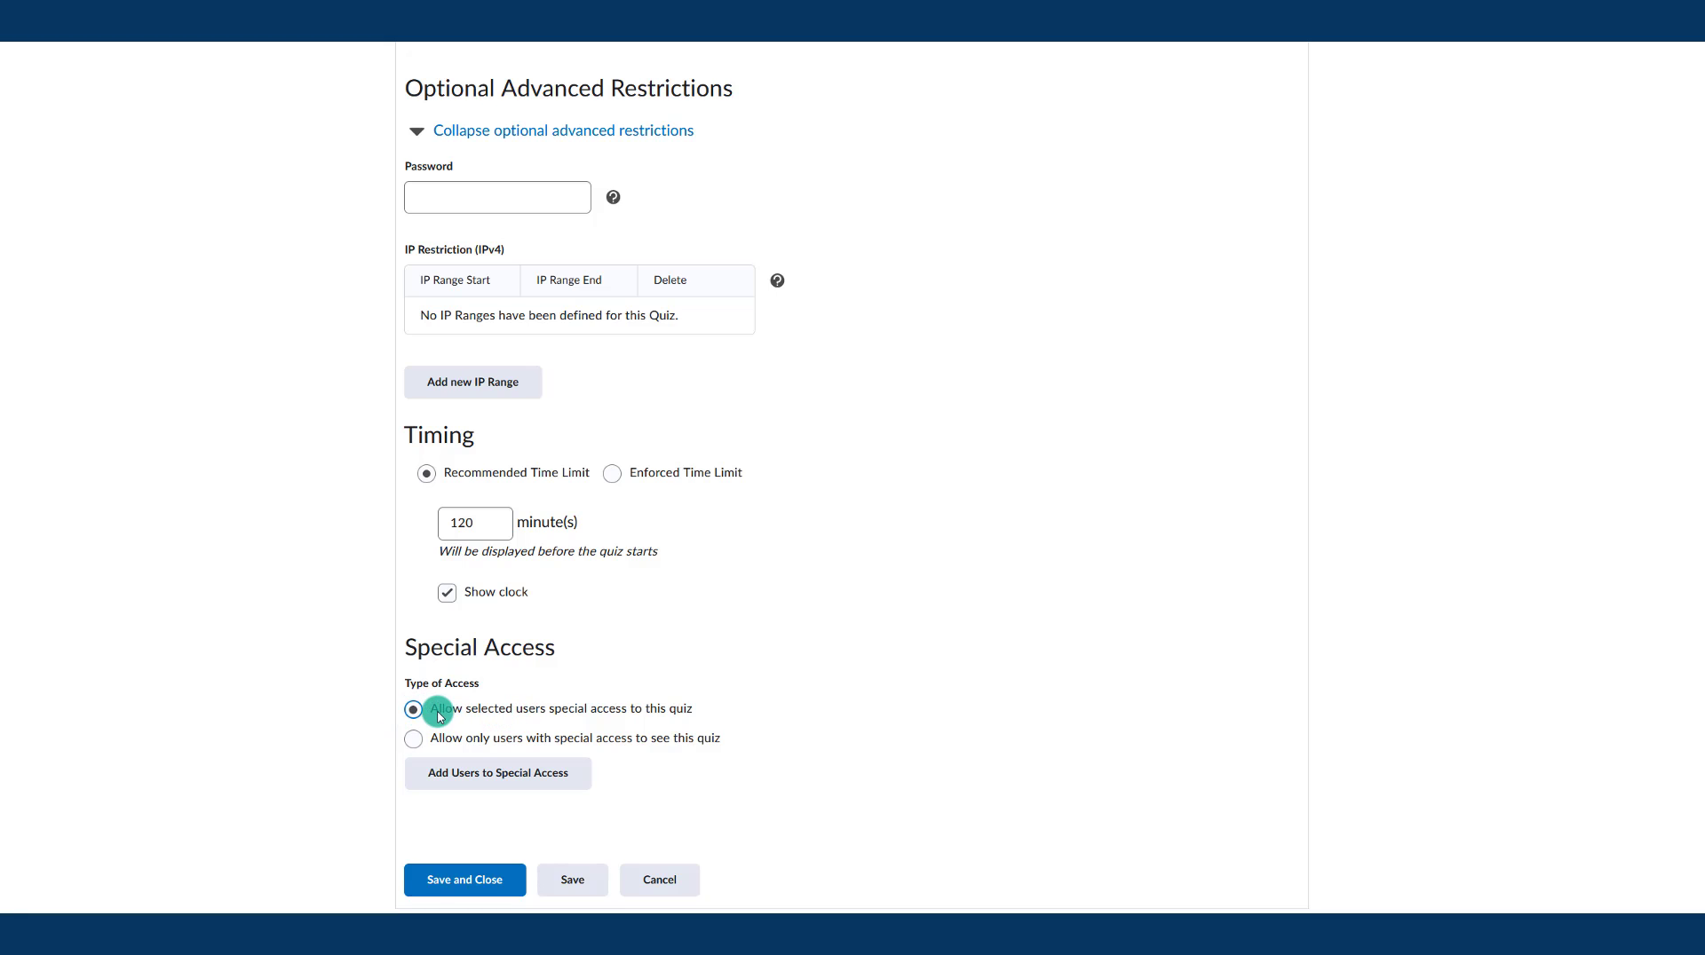
left_click(465, 769)
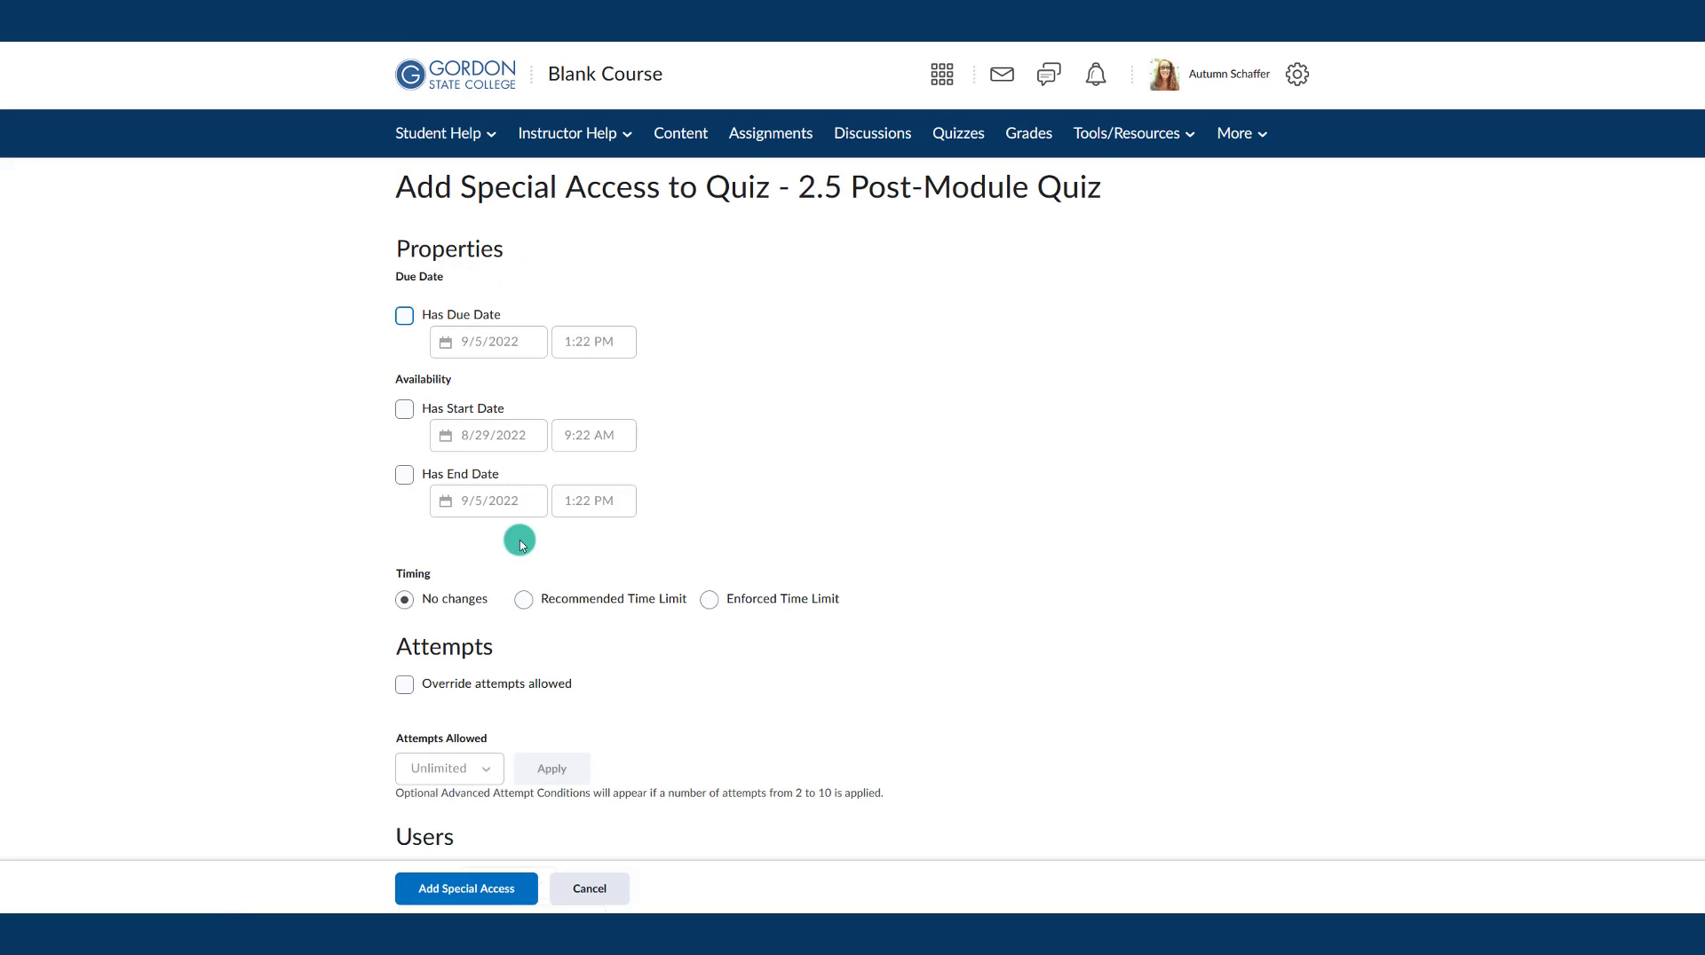
Step: Choose Enforced Time Limit as the special access timing and select the first student in the Users list
scroll(636, 594, "down", 2)
left_click(707, 433)
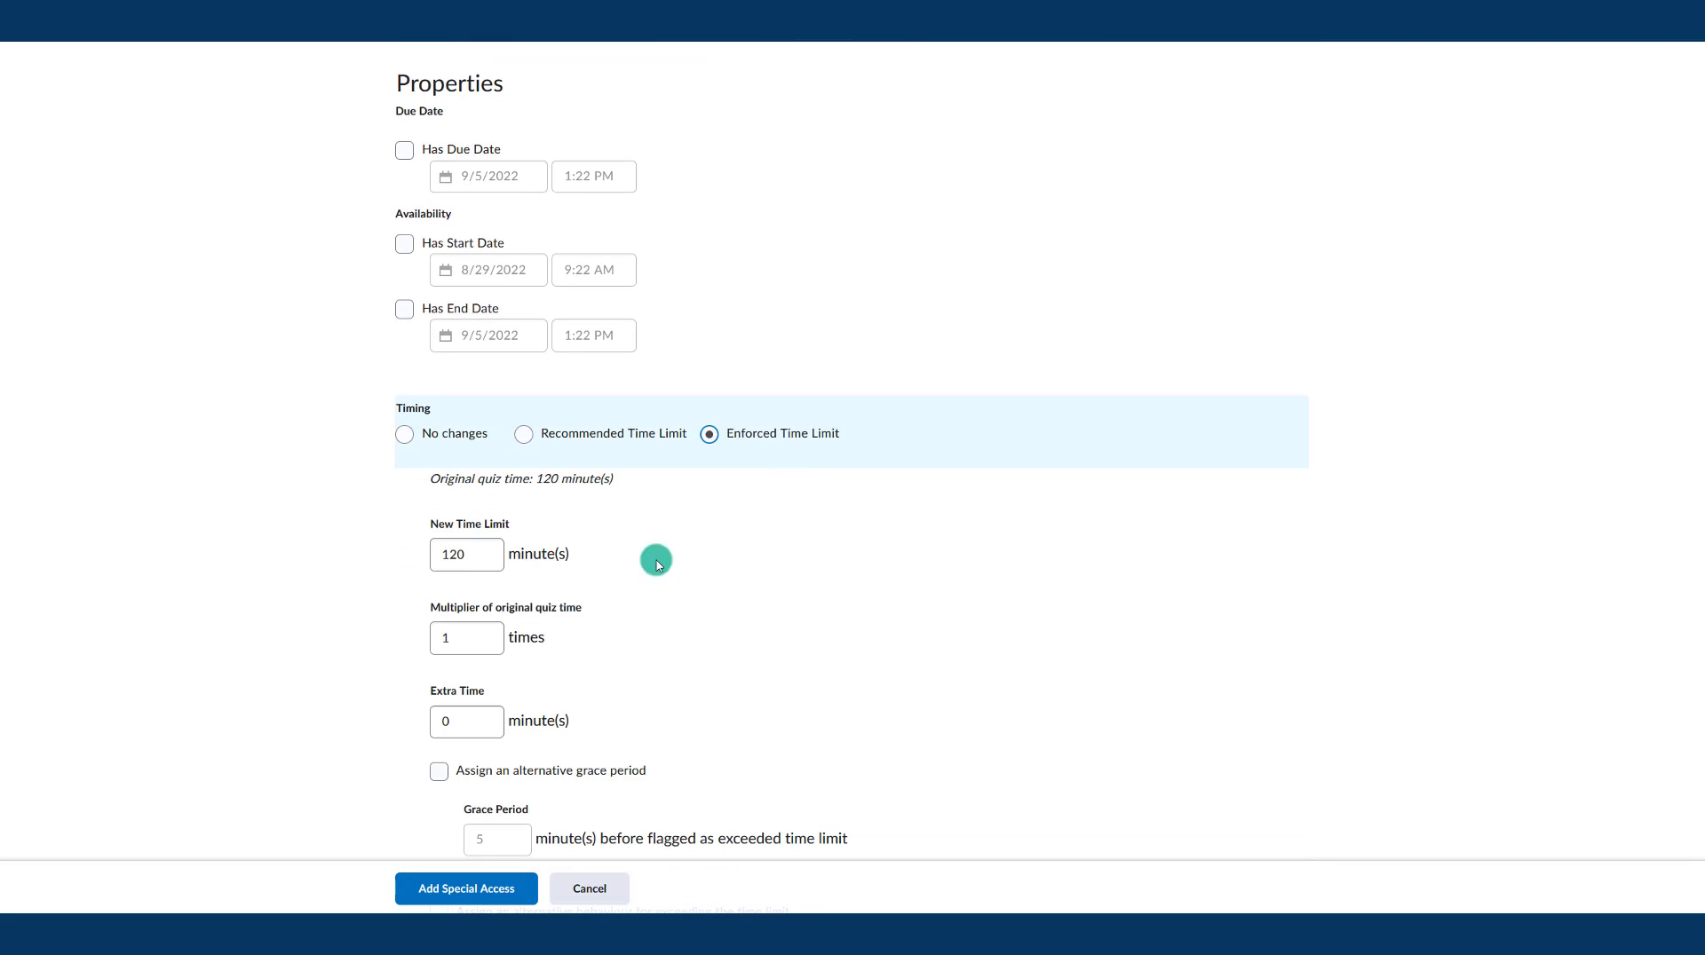
left_click(486, 556)
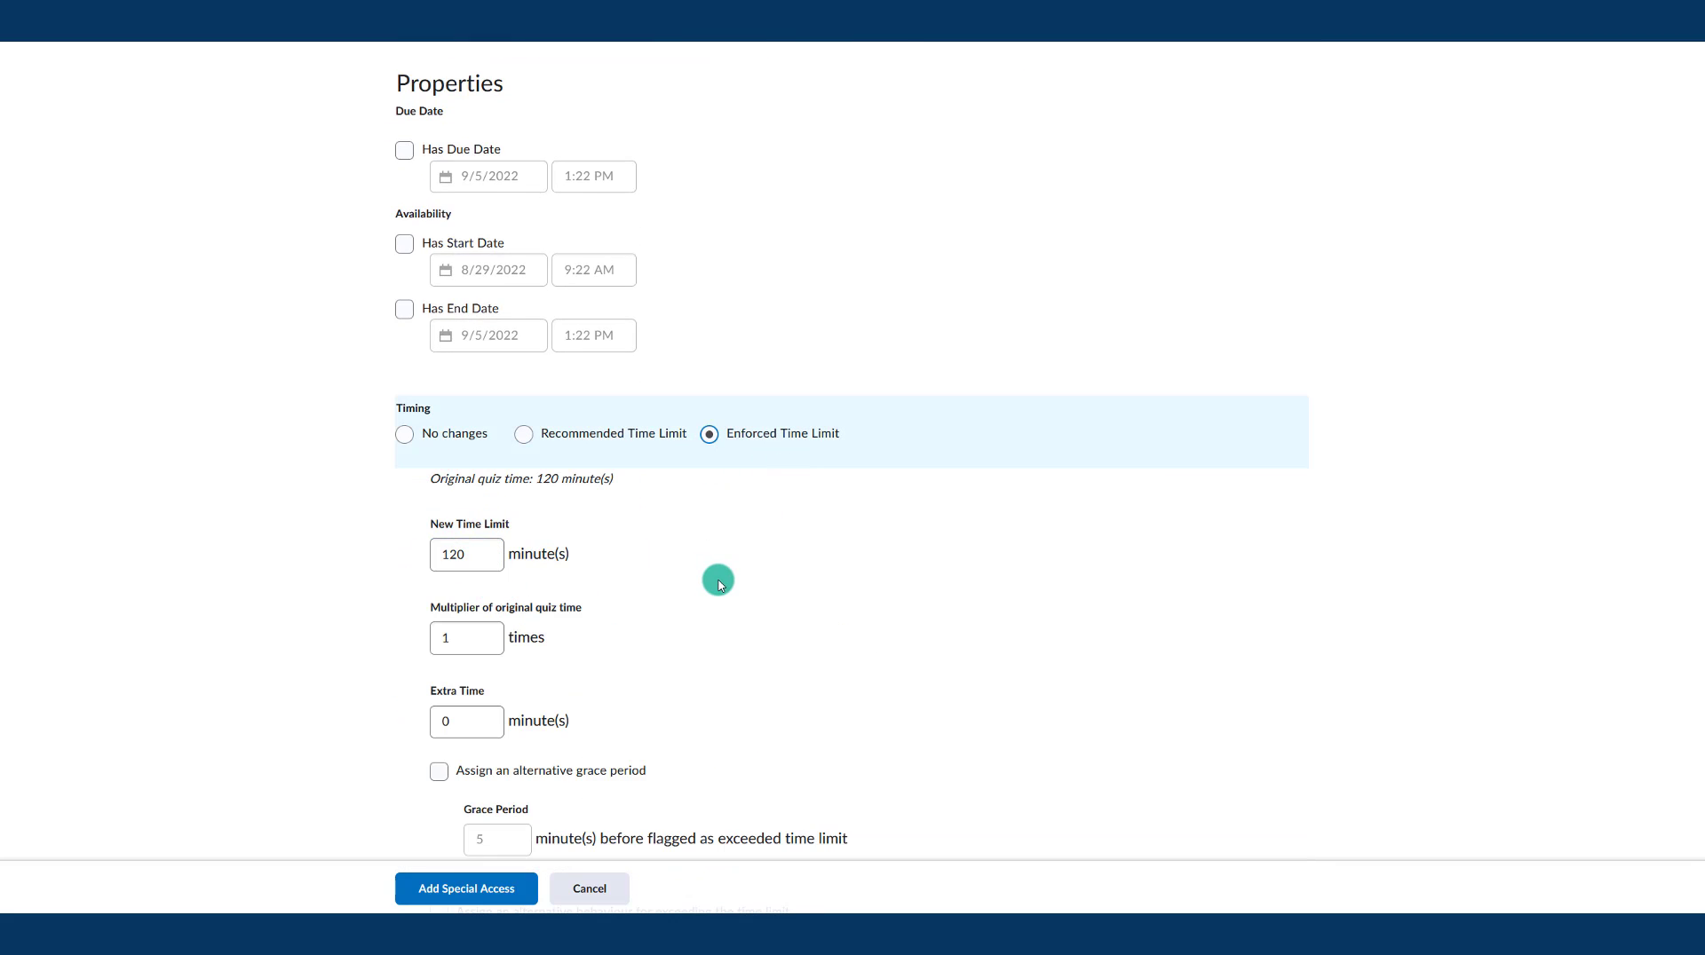
scroll(716, 579, "down", 4)
scroll(717, 582, "down", 5)
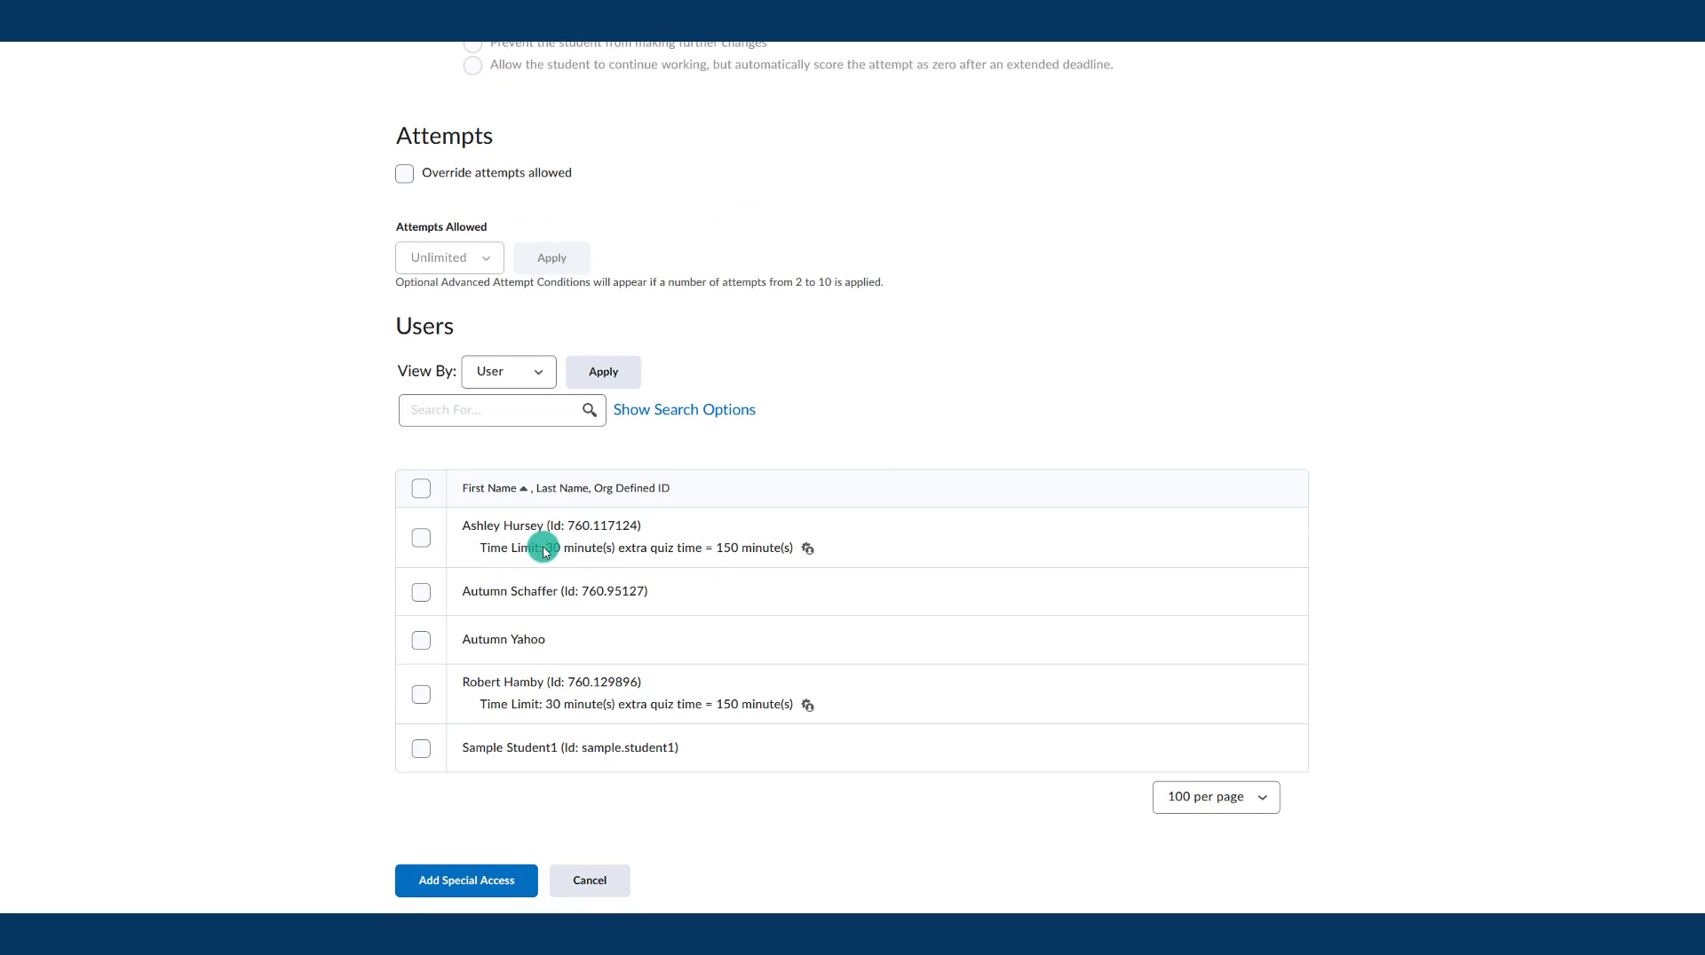
left_click_drag(544, 551, 810, 554)
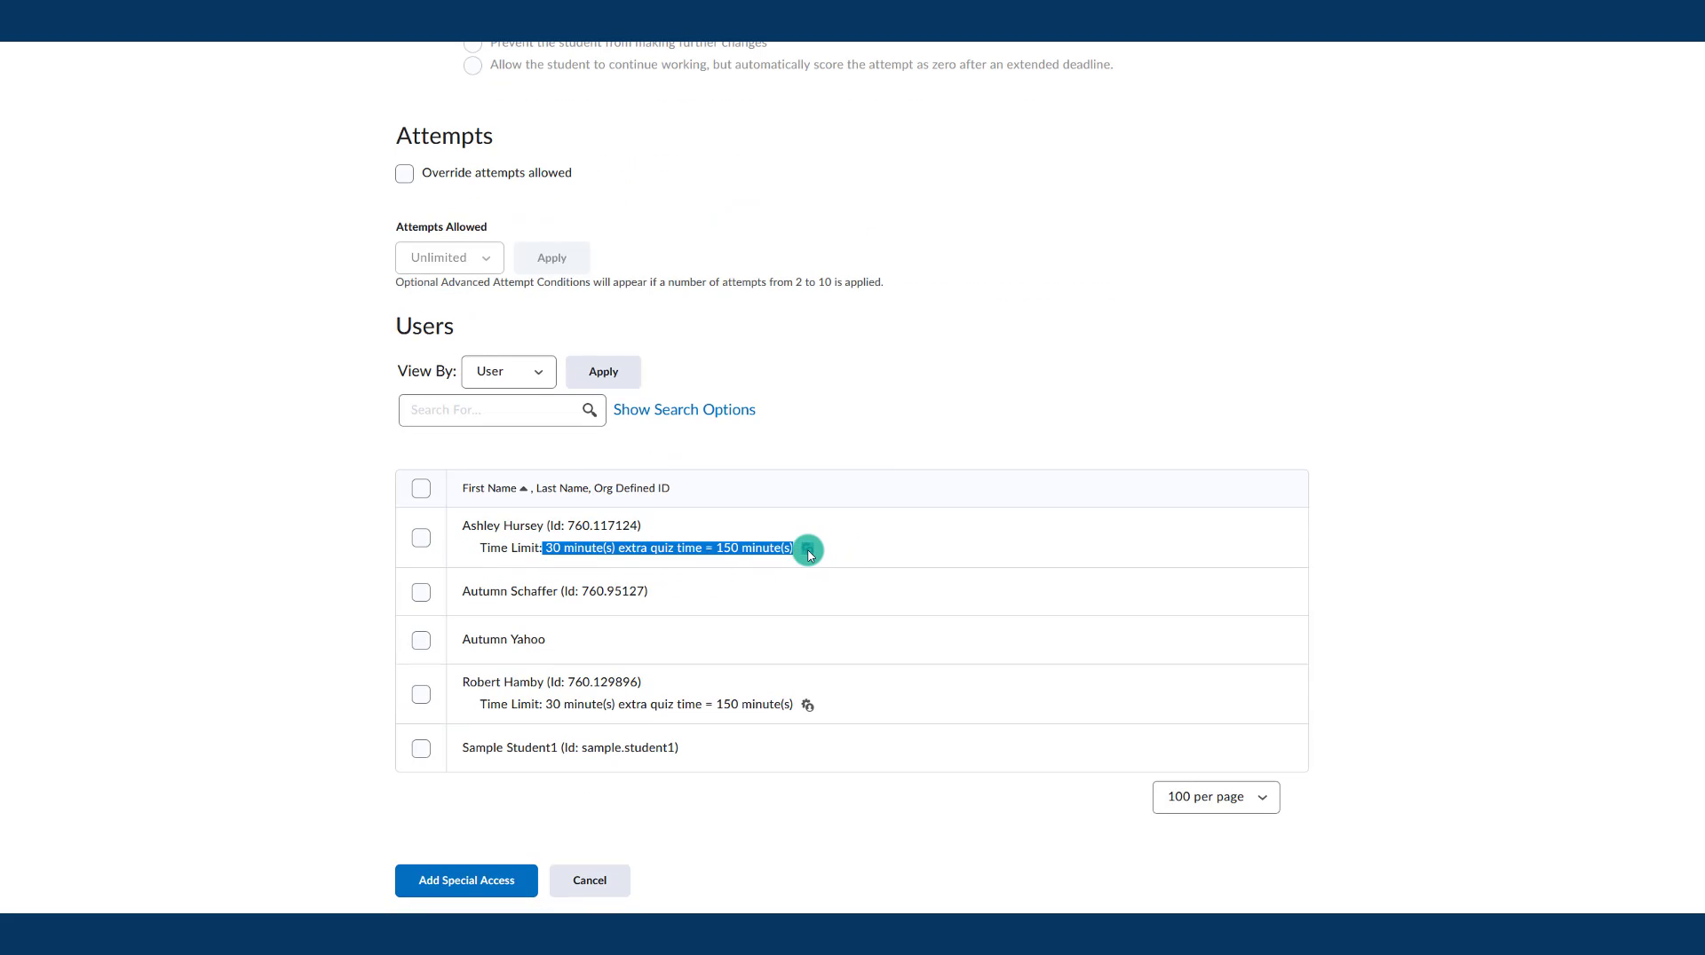
left_click(424, 540)
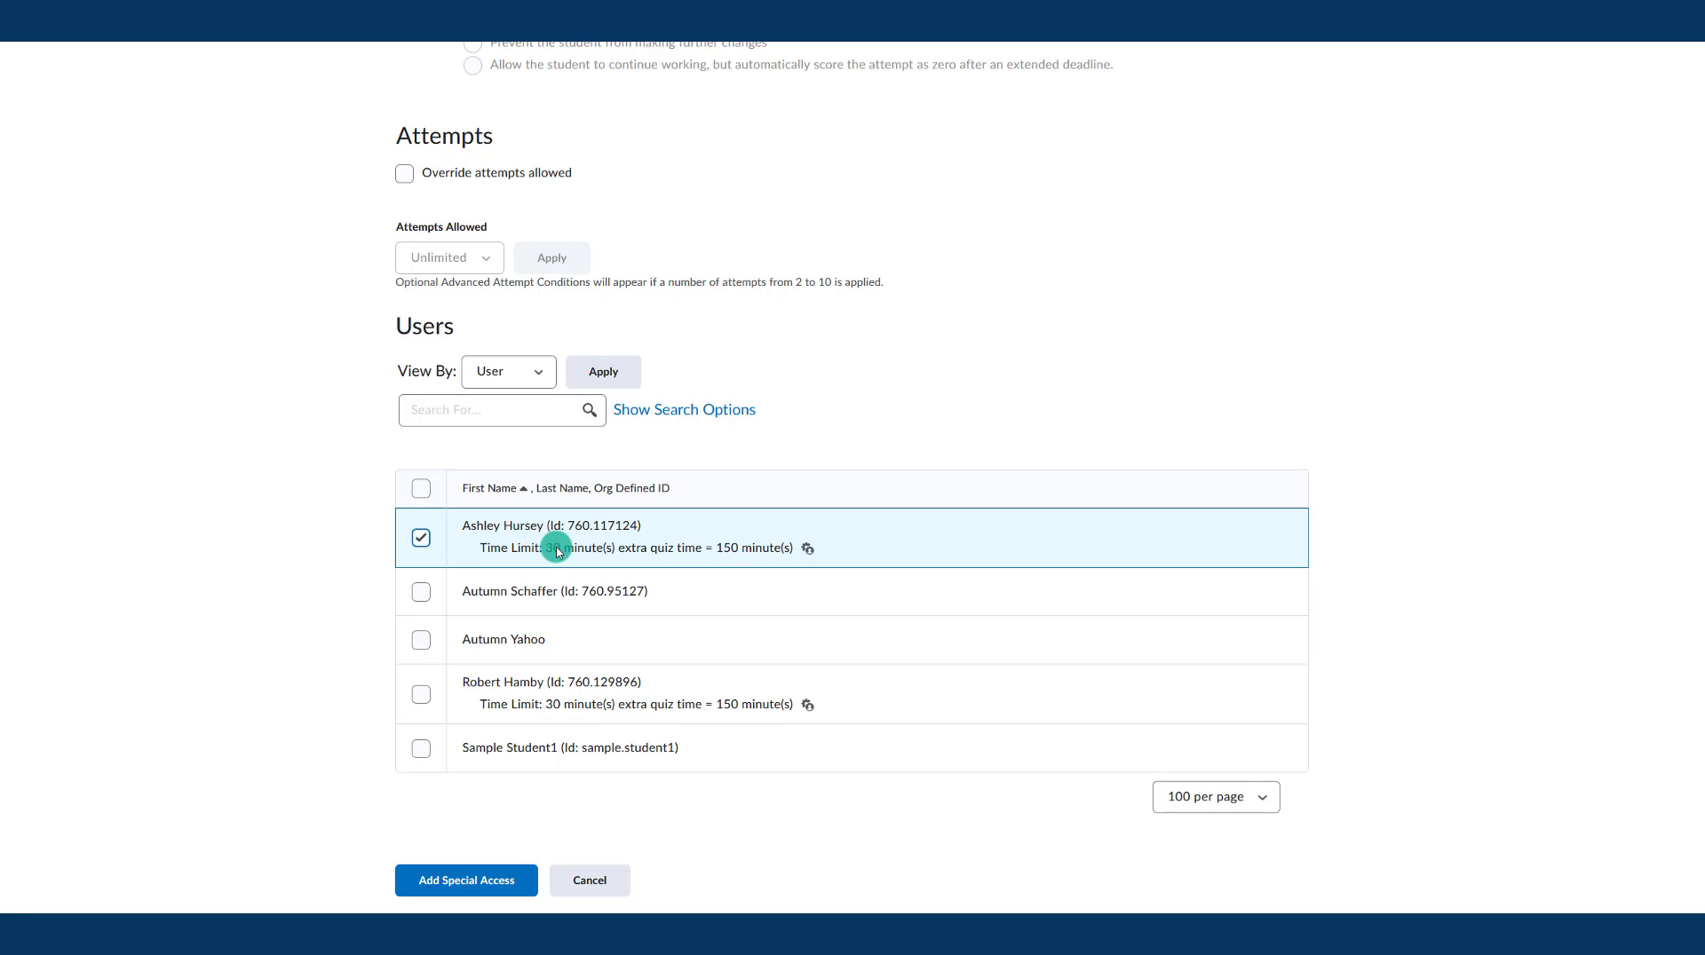
Step: Recheck the special access properties, add the special access, and override the student's existing quiz time limit accommodation
scroll(563, 546, "up", 5)
scroll(570, 548, "up", 4)
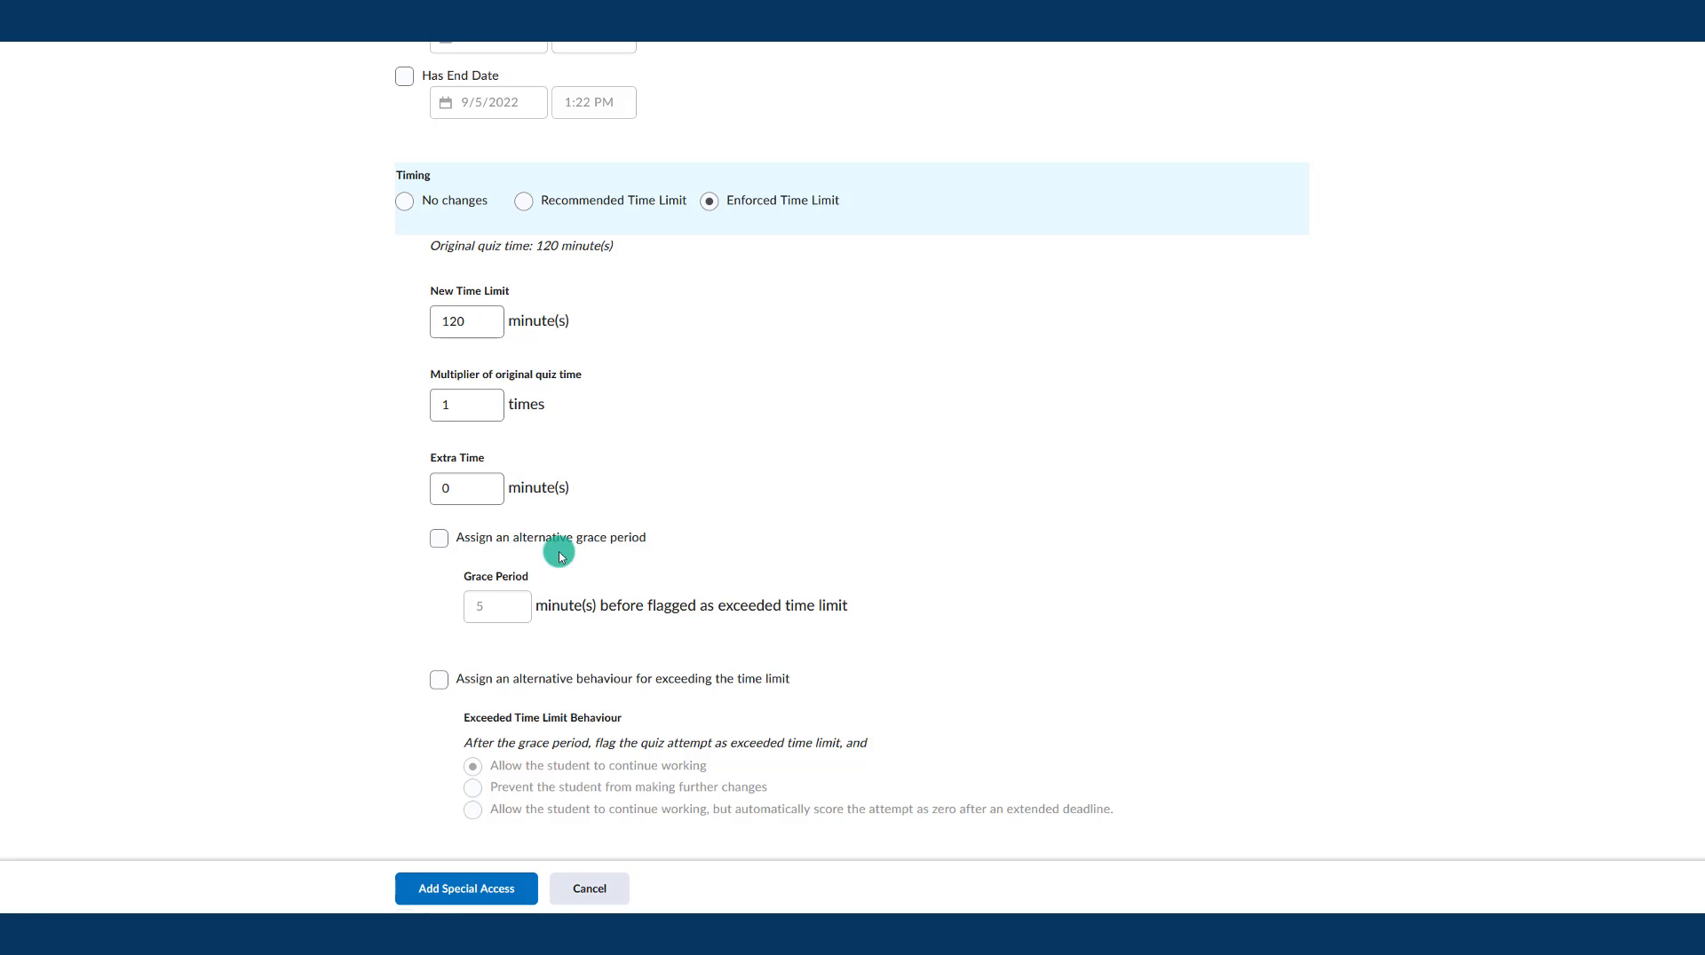
scroll(559, 551, "down", 6)
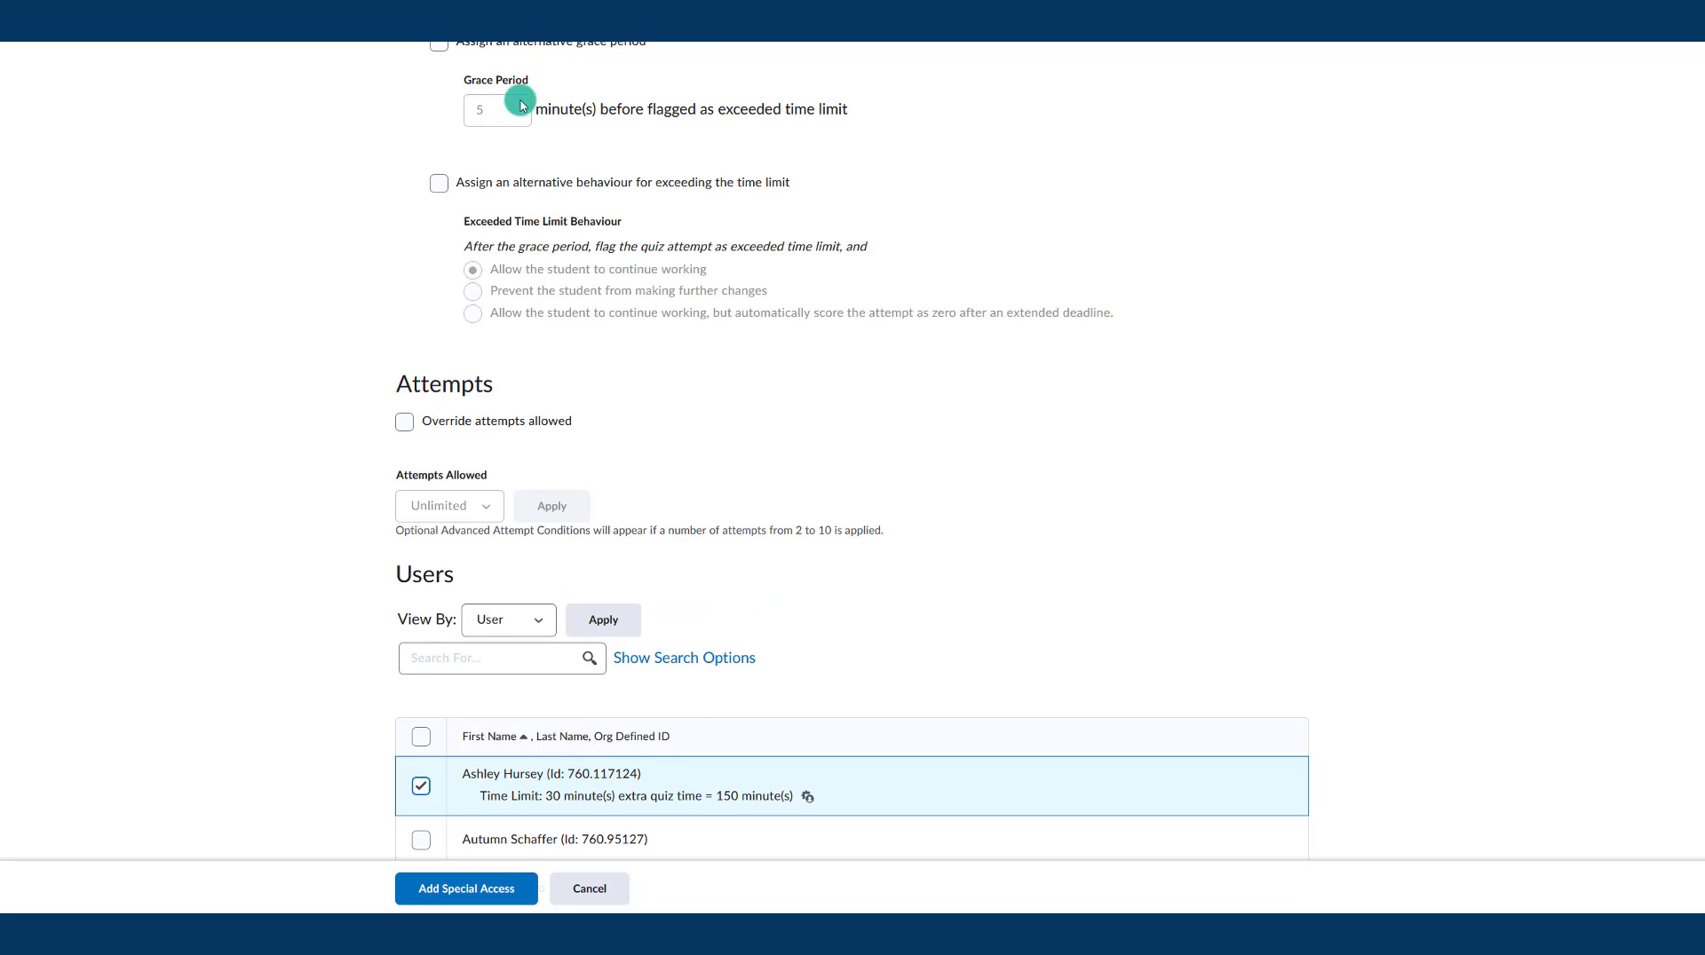
scroll(536, 316, "up", 8)
scroll(534, 324, "up", 3)
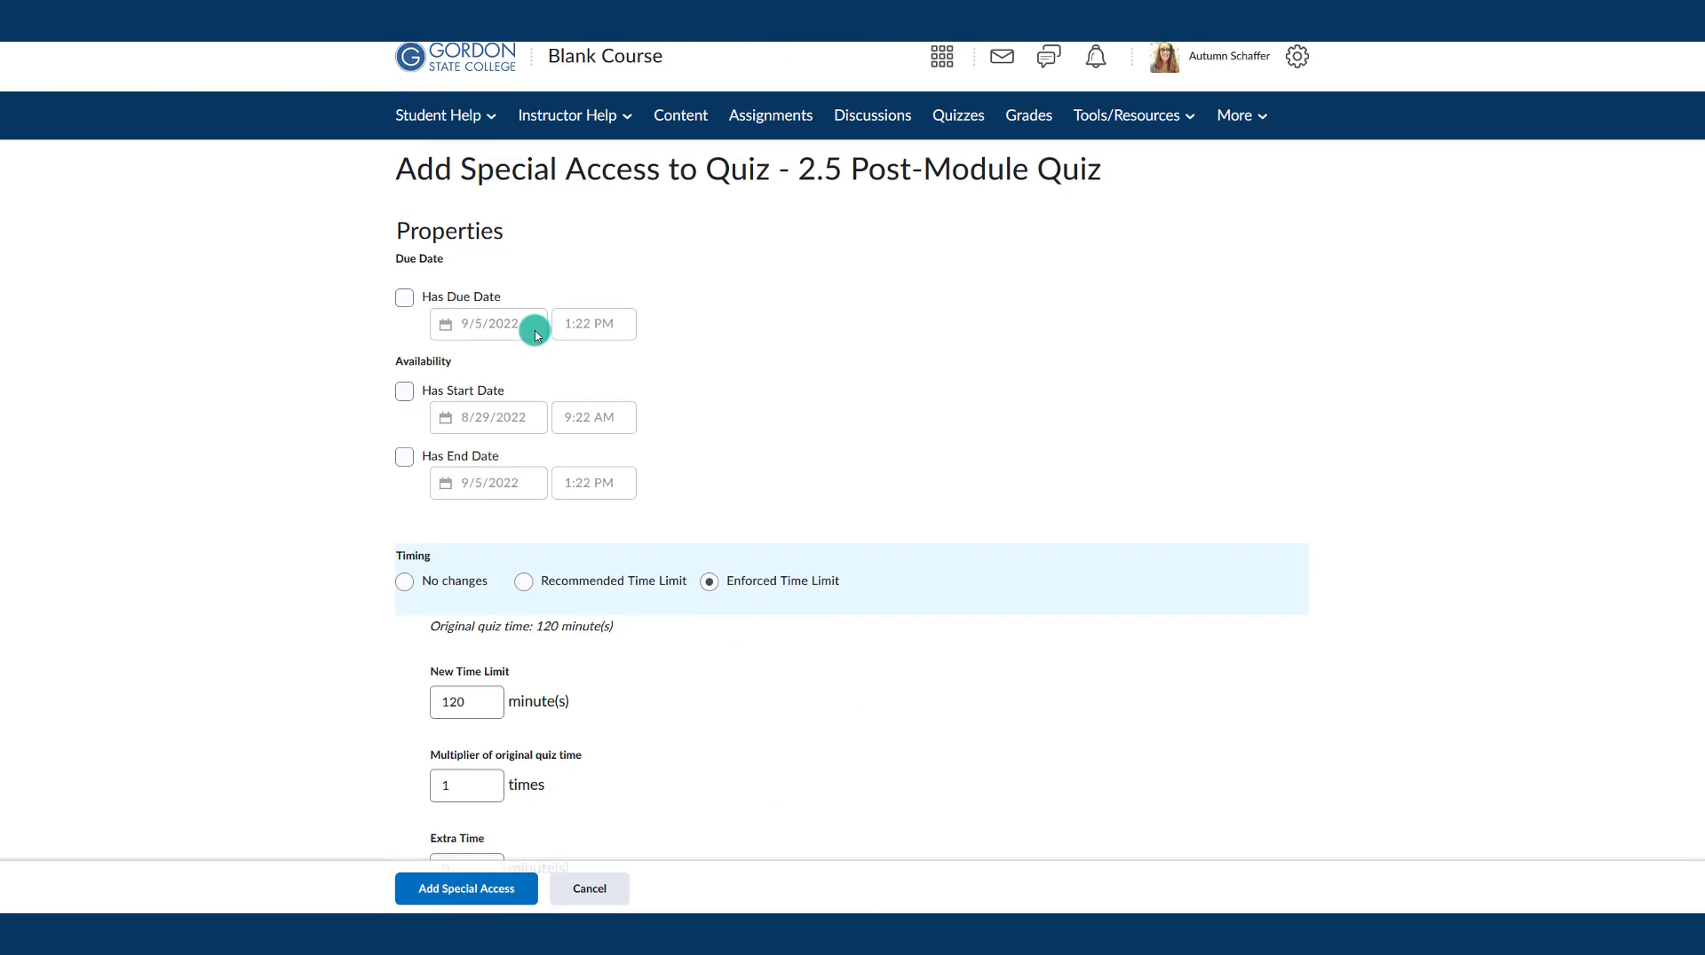
scroll(536, 334, "down", 13)
left_click(473, 875)
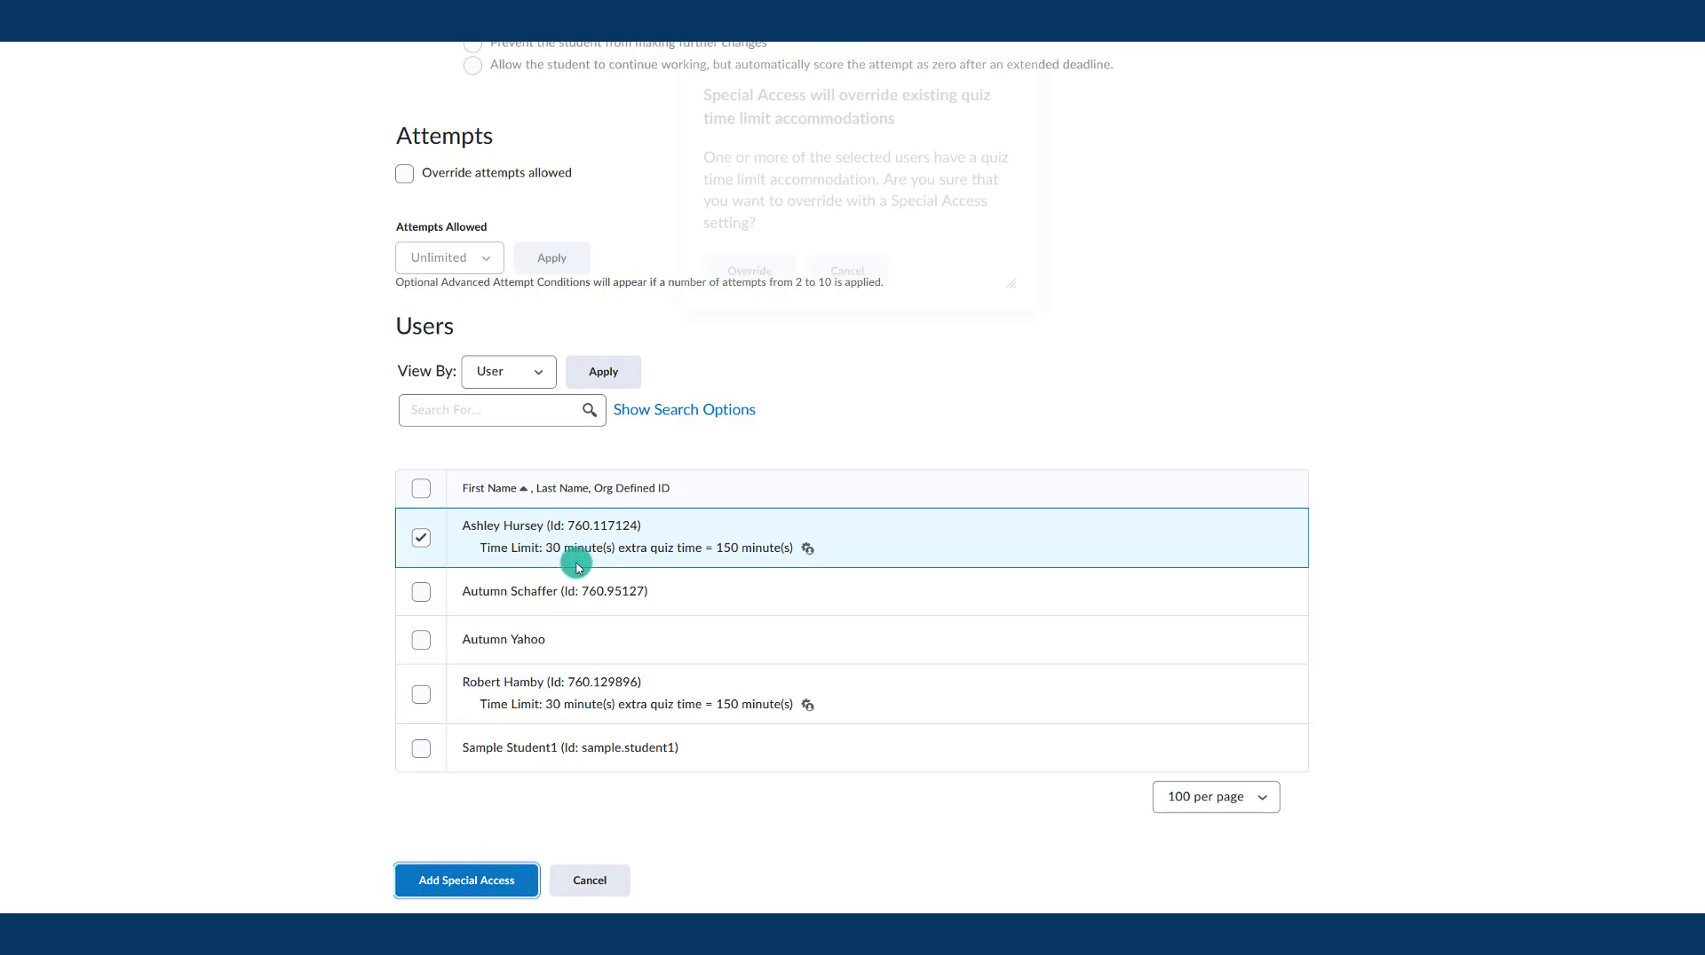
left_click(734, 306)
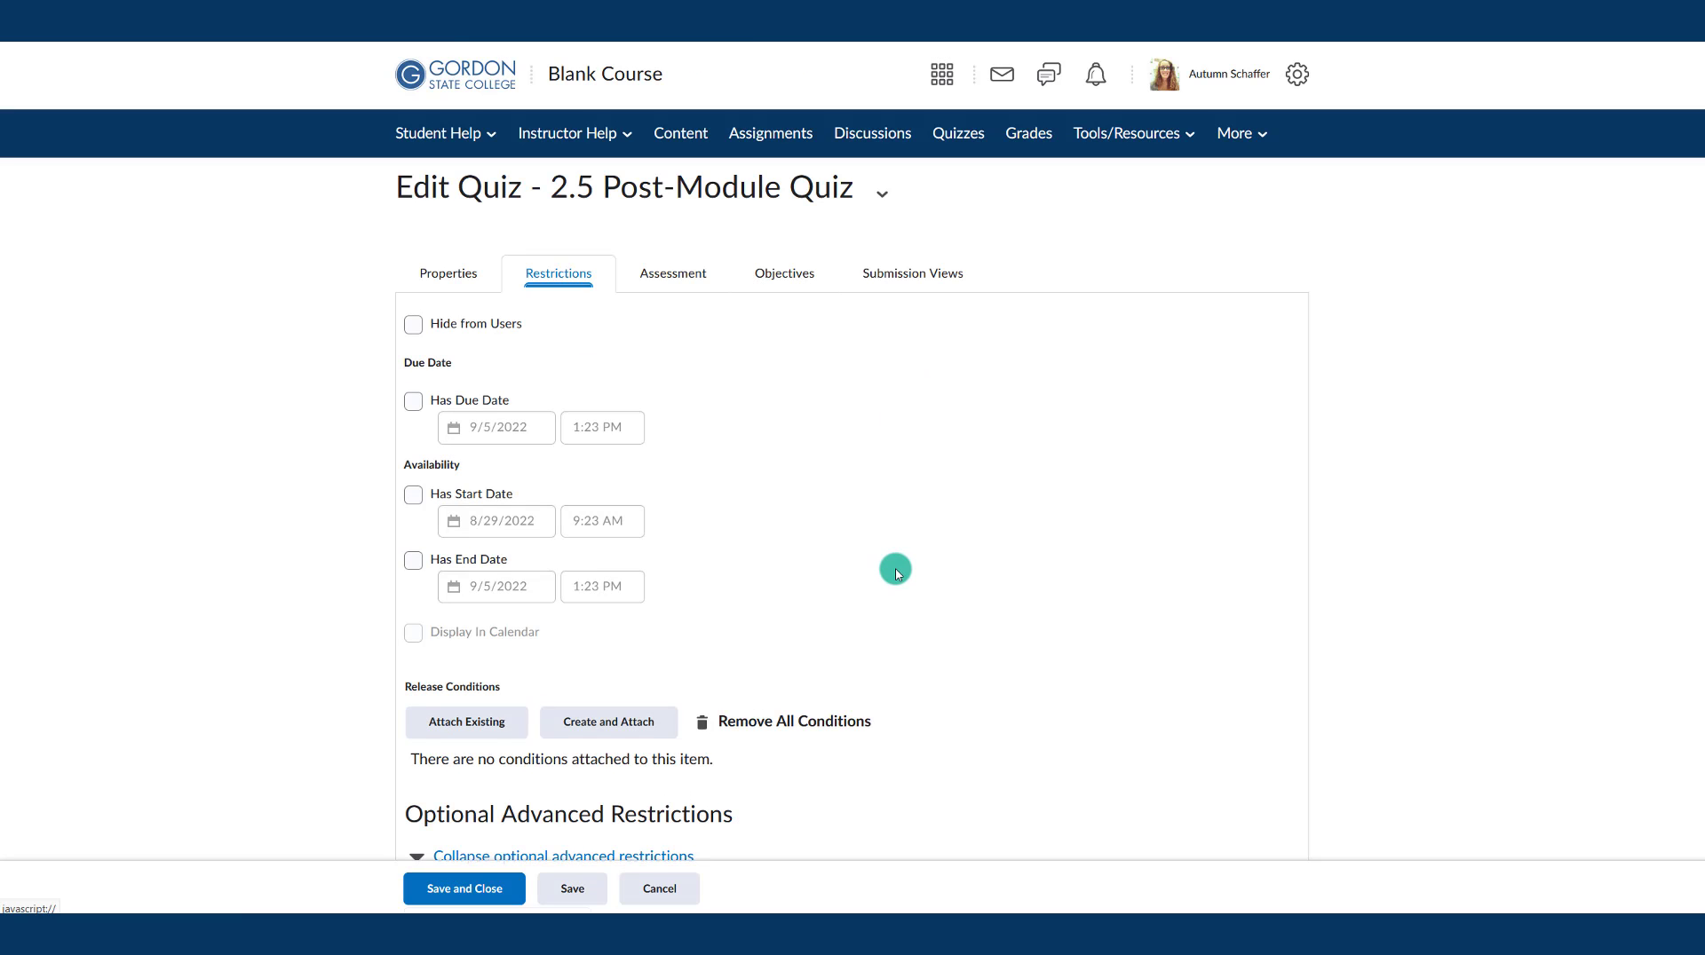
Step: Check the student's new special access entry in the quiz's restrictions
scroll(895, 568, "down", 5)
scroll(895, 568, "down", 4)
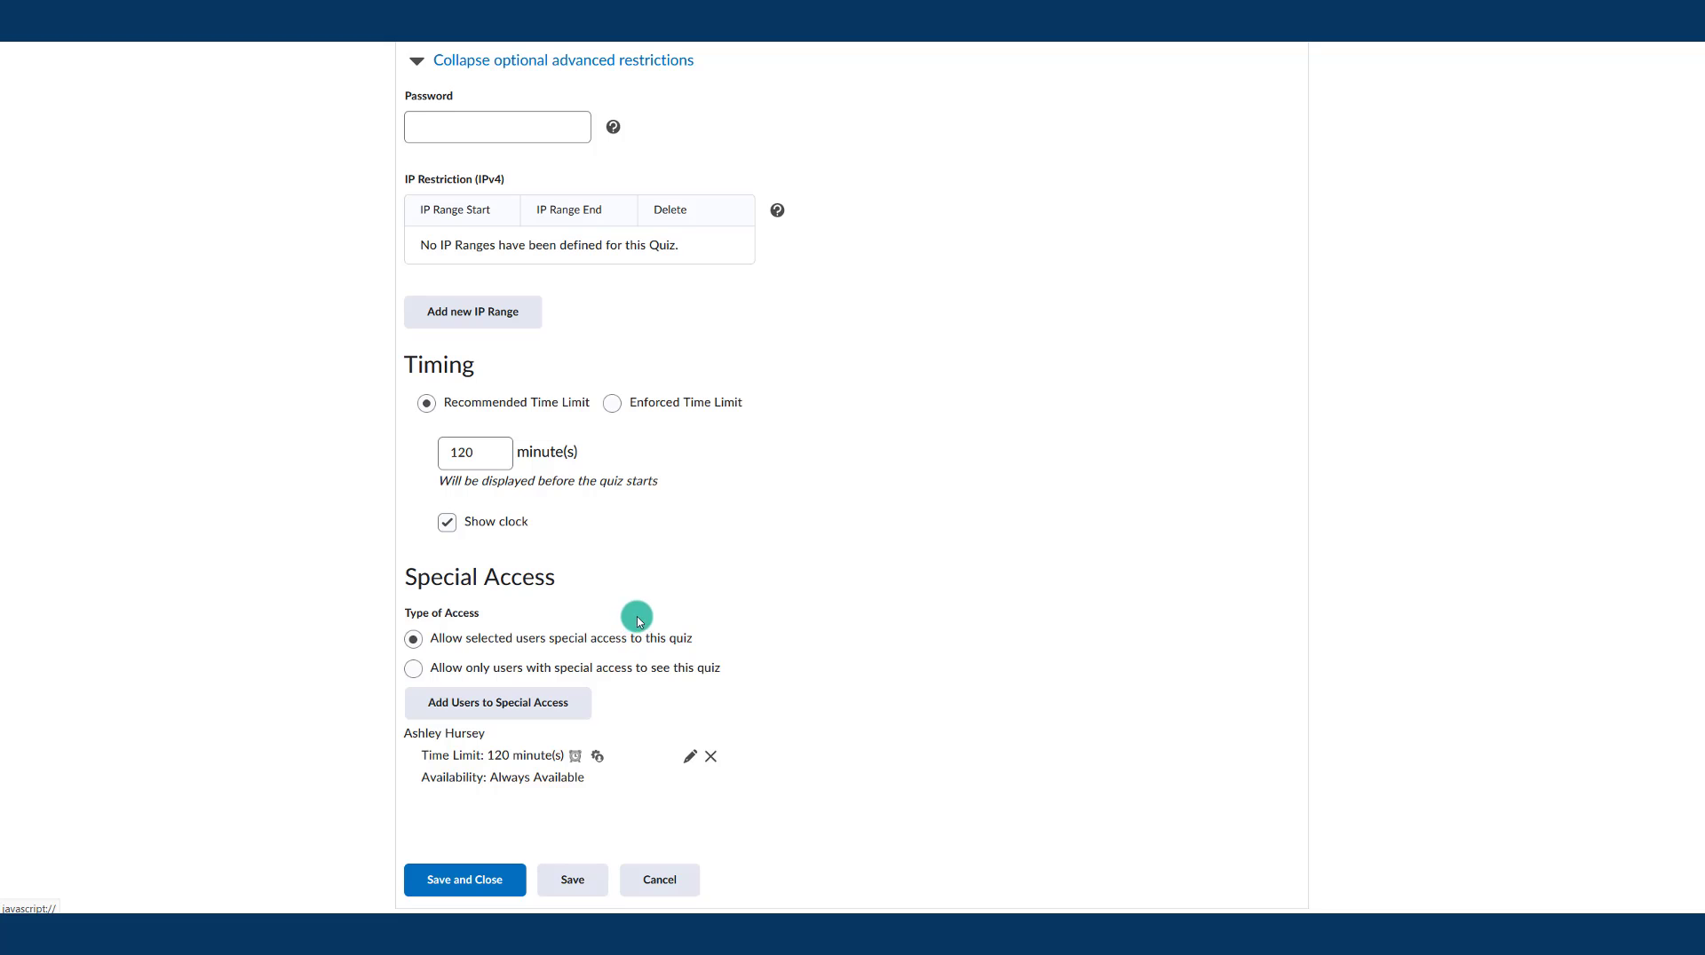
scroll(482, 564, "up", 4)
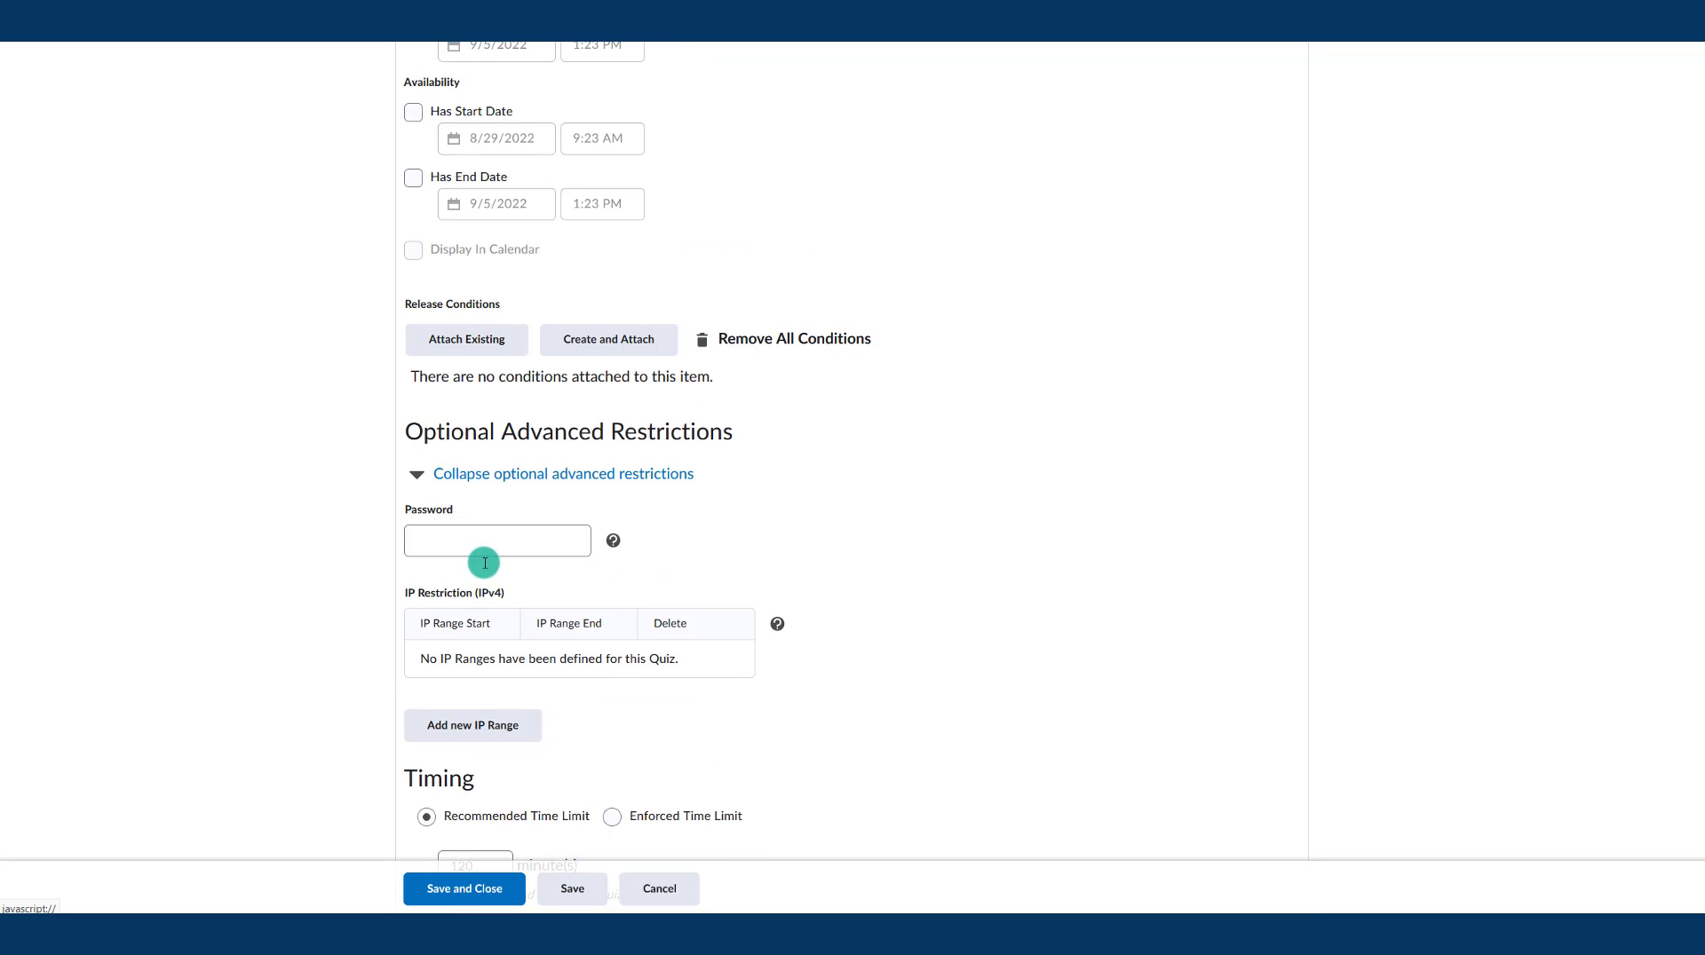
scroll(484, 564, "up", 4)
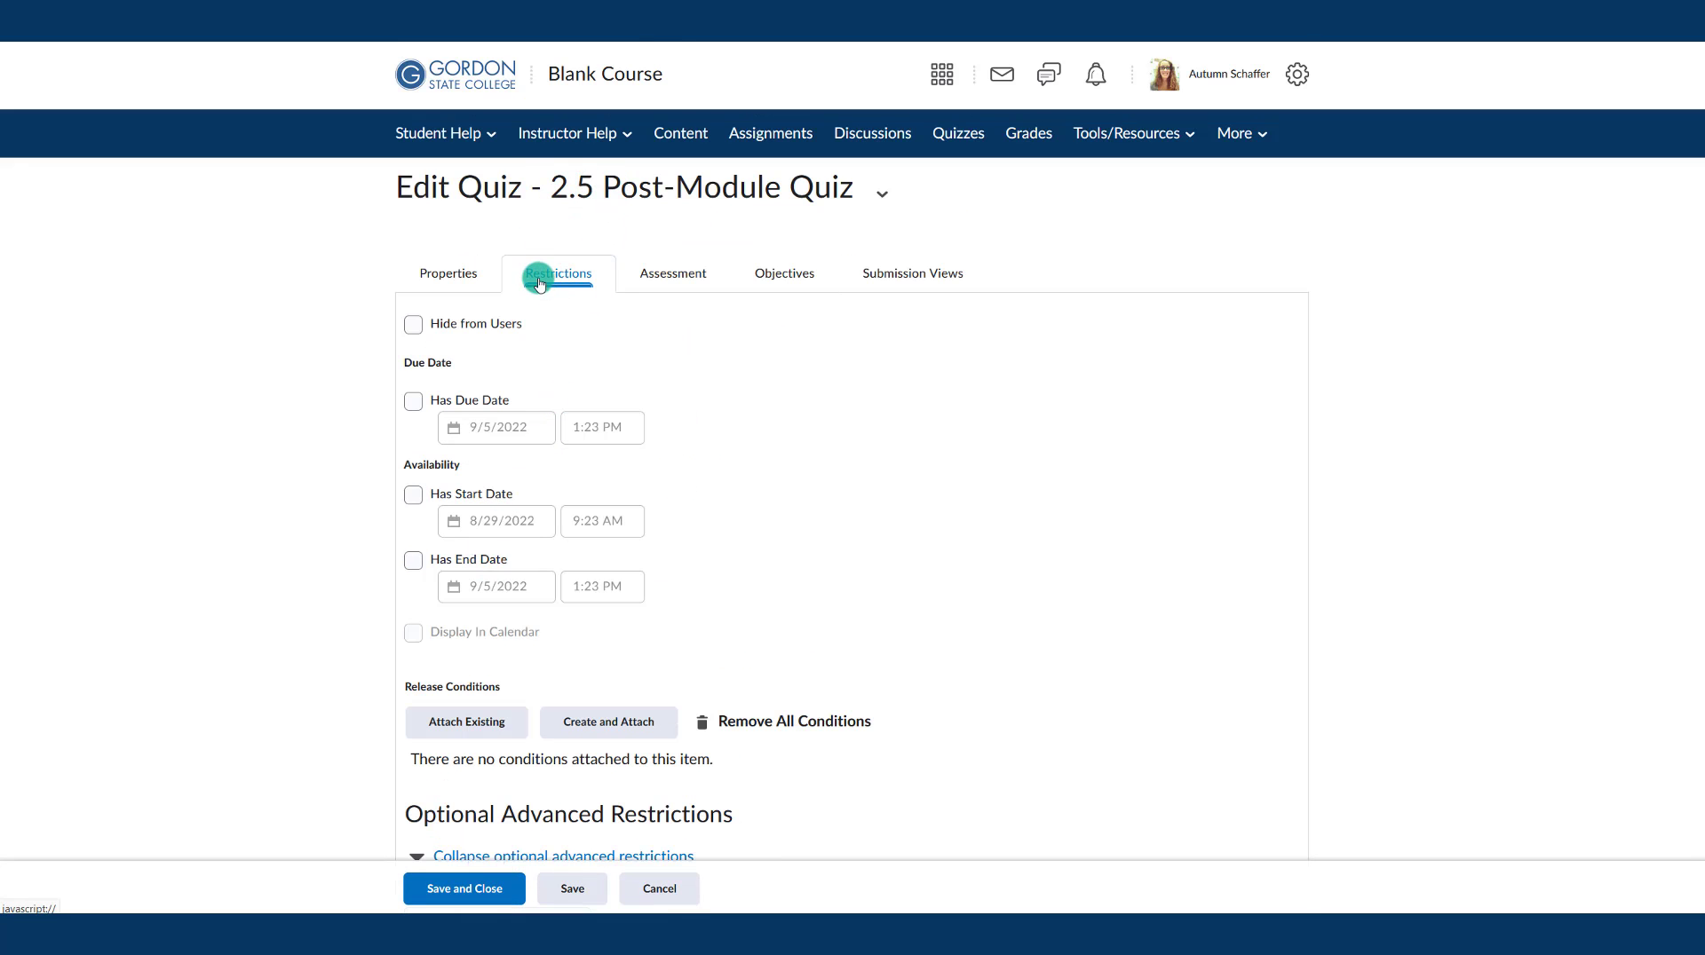